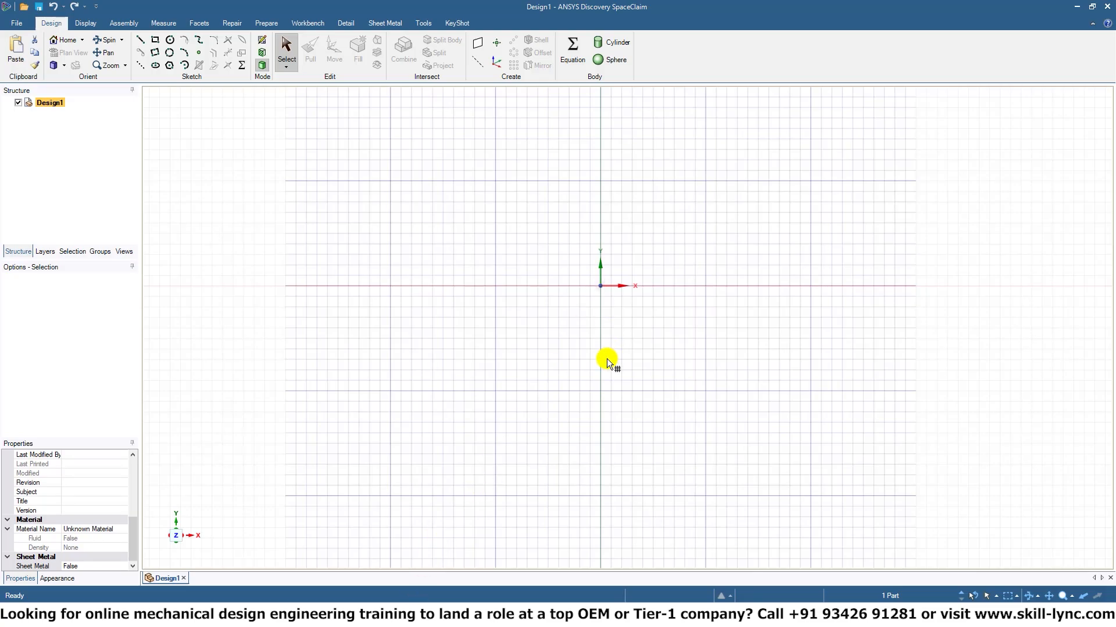
# Sketch a six-sided polygon centred on the origin, with an internal diameter of about 18.5 mm.
pyautogui.moveTo(607, 358); pyautogui.dragTo(177, 577, button='middle')
pyautogui.click(170, 553)
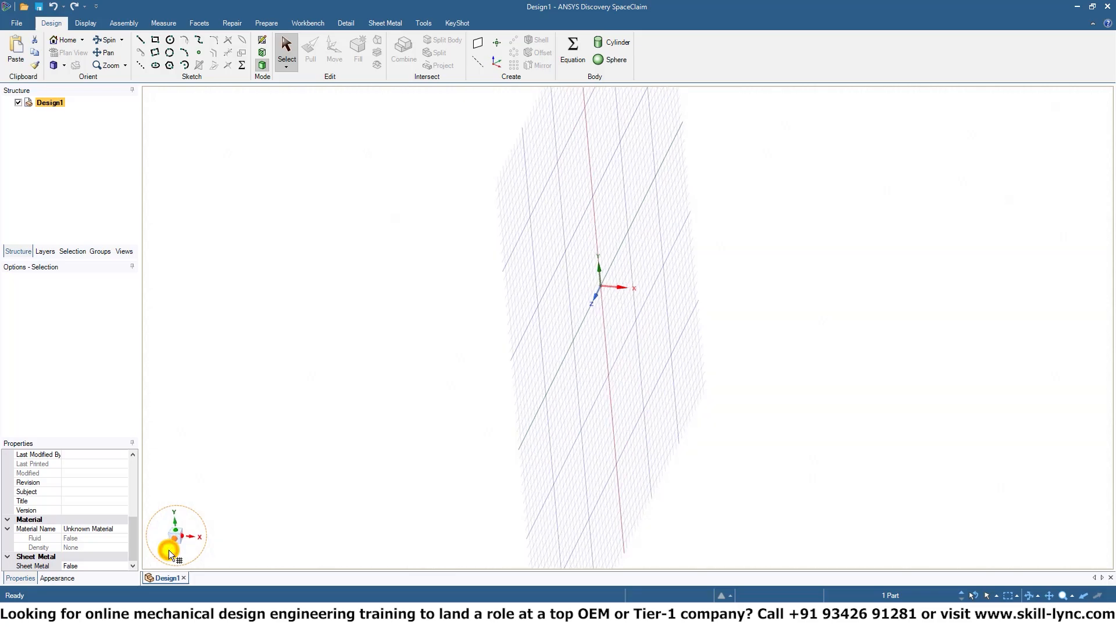
pyautogui.click(694, 318)
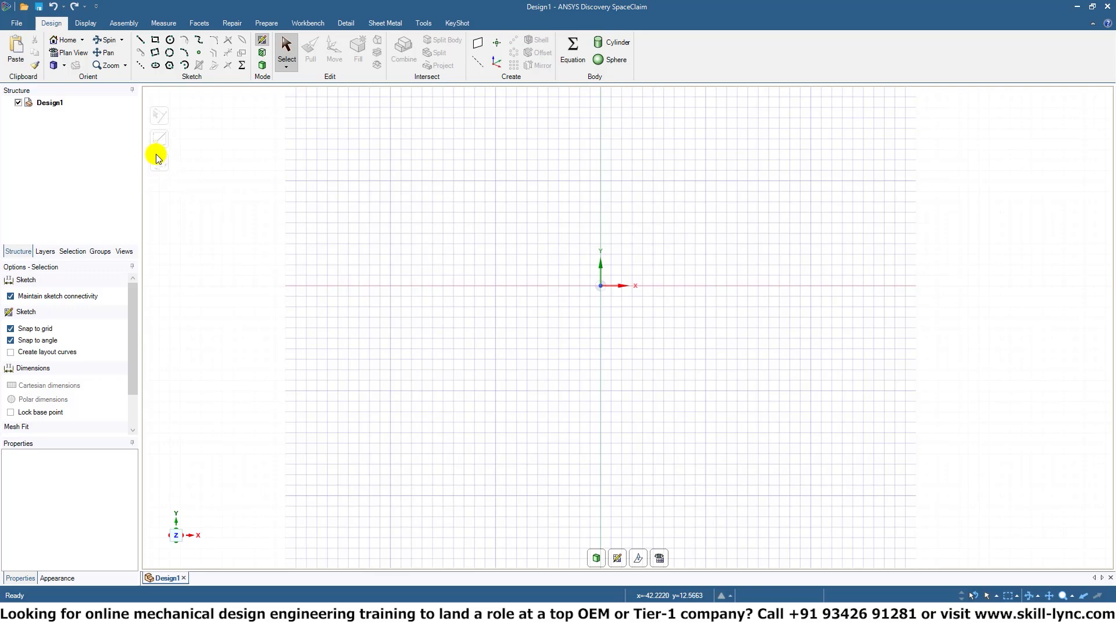
pyautogui.click(169, 65)
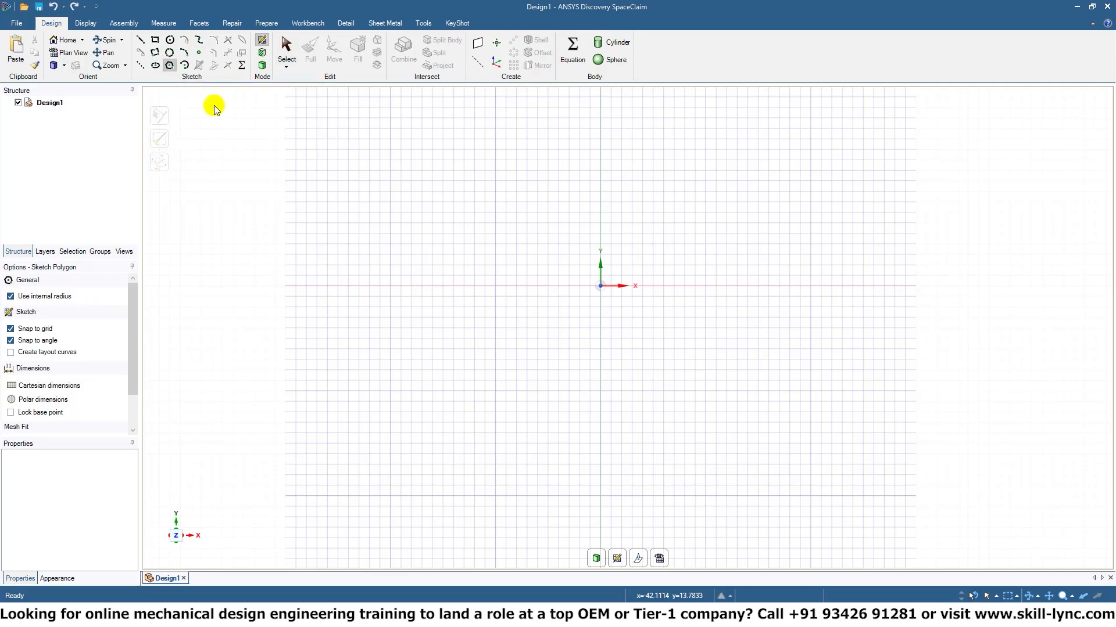
pyautogui.click(601, 286)
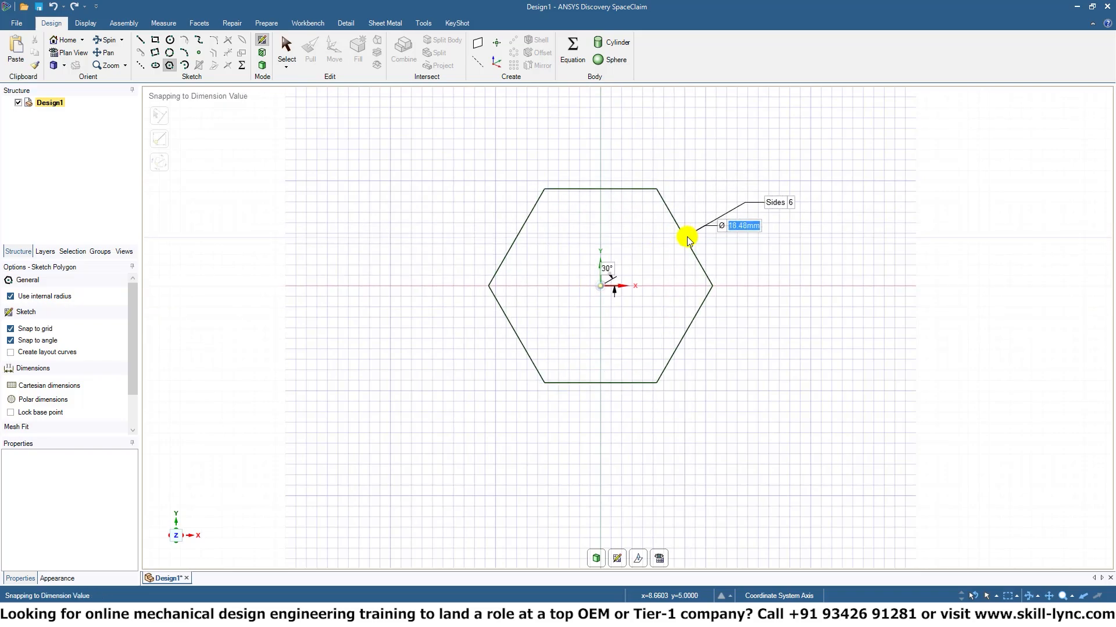
pyautogui.click(687, 239)
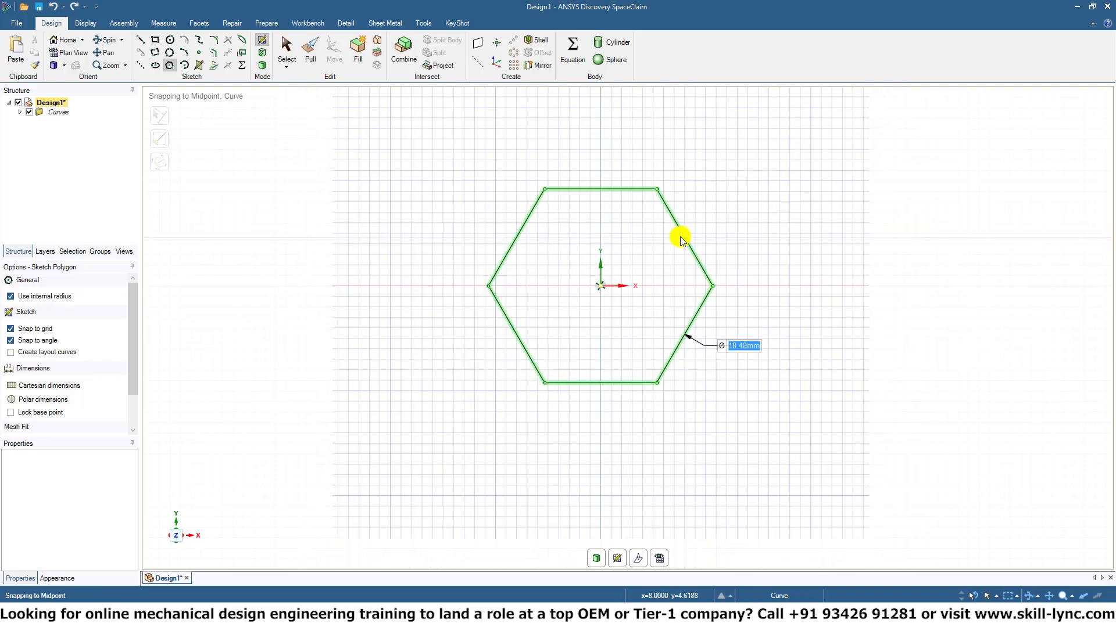
# Switch to 3D mode and pull the hexagonal surface along Z into a solid about 8 mm thick.
pyautogui.click(261, 65)
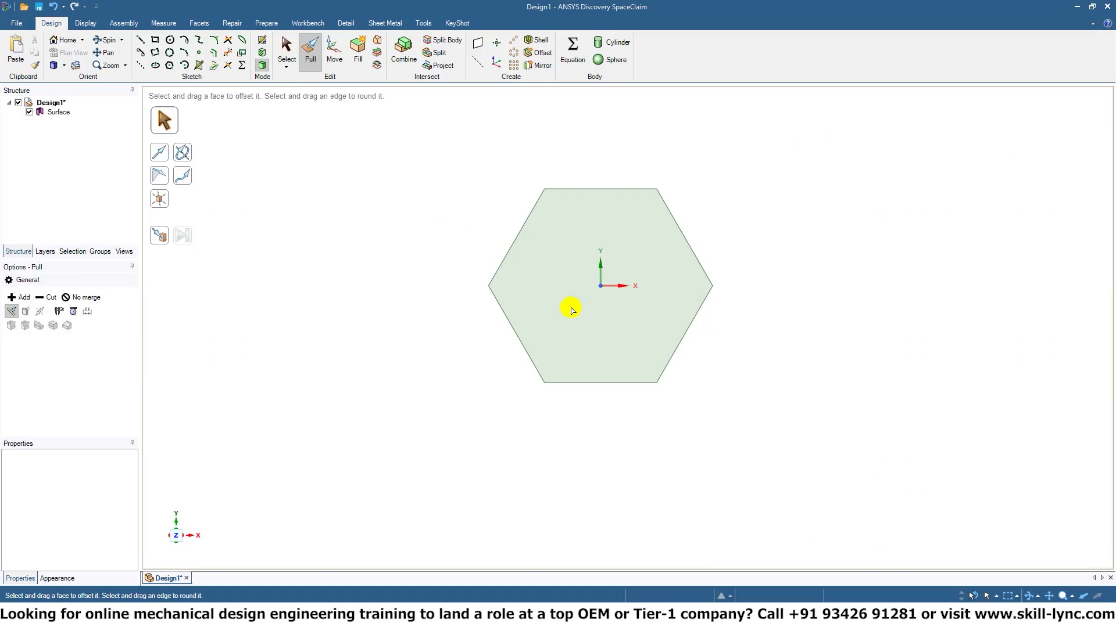
pyautogui.click(581, 317)
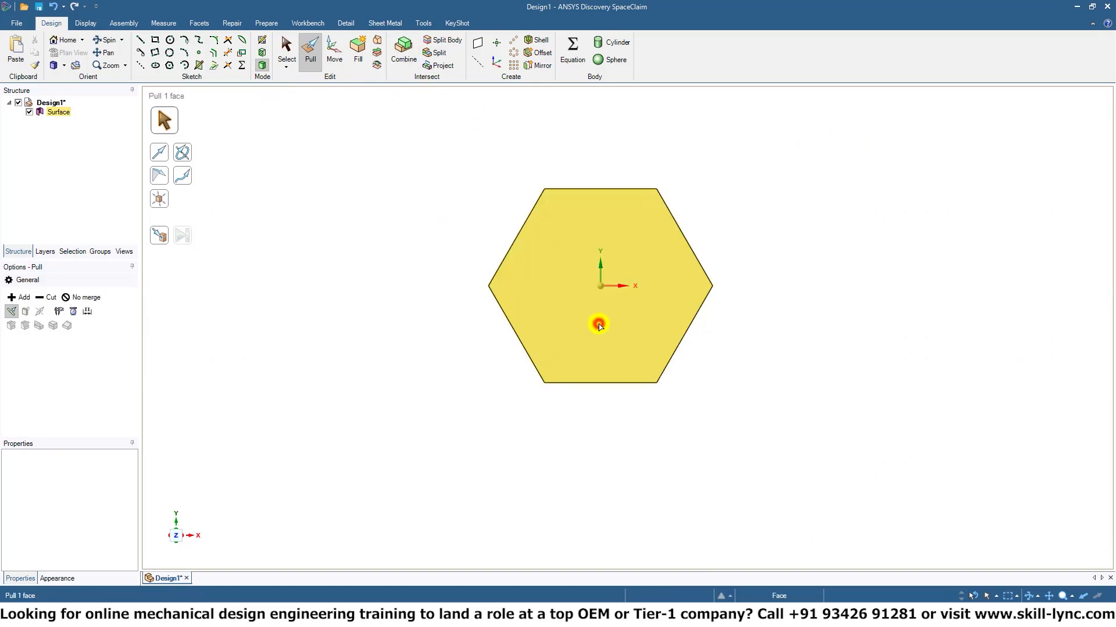
pyautogui.click(599, 326)
pyautogui.moveTo(768, 344); pyautogui.dragTo(809, 183, button='middle')
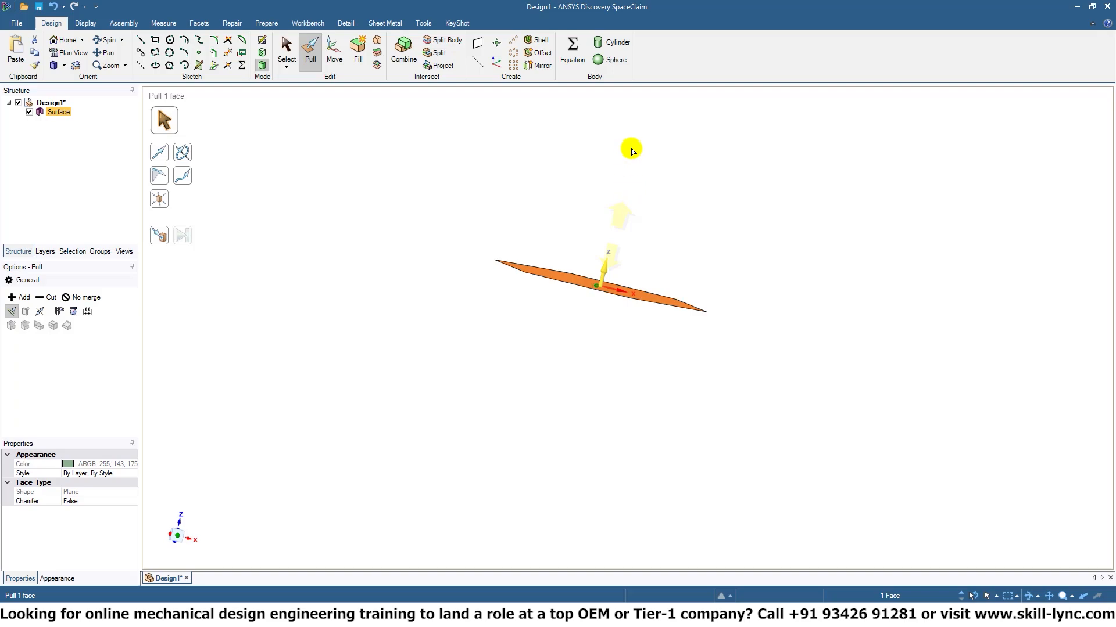
pyautogui.moveTo(633, 151); pyautogui.dragTo(633, 174)
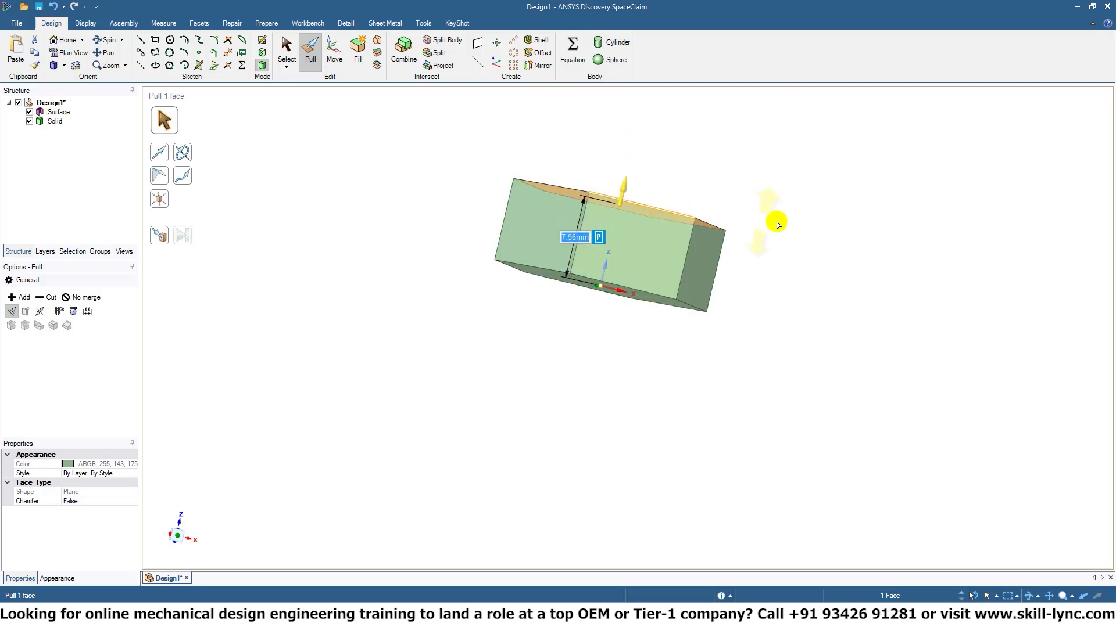
pyautogui.moveTo(864, 104); pyautogui.dragTo(846, 226, button='middle')
pyautogui.click(810, 194)
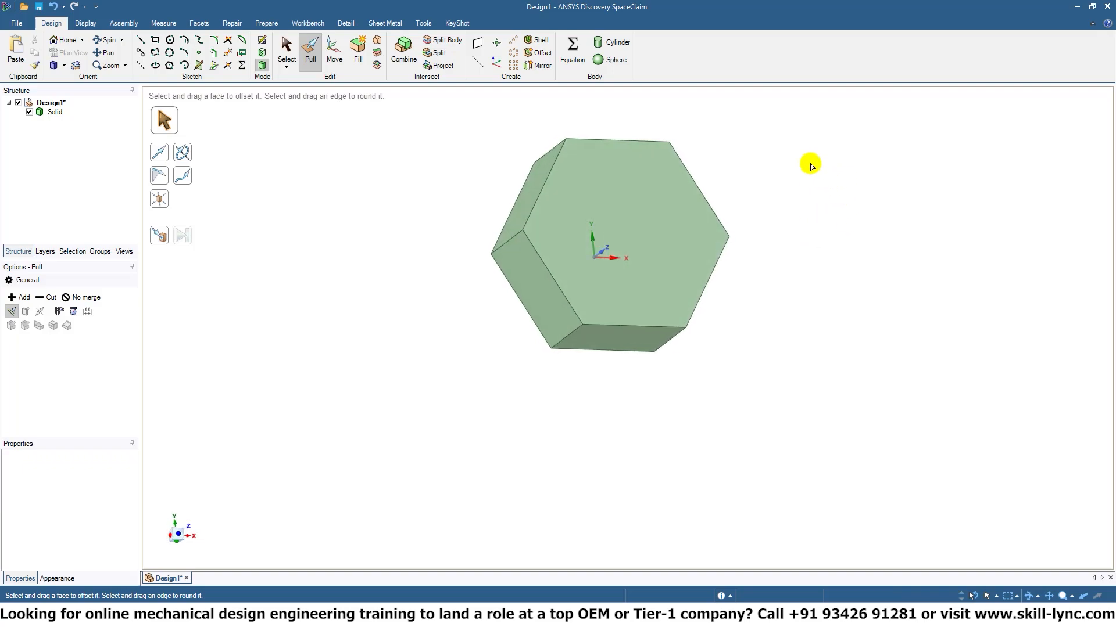
# Pull one slanted side face of the hexagonal solid outward by about 7.6 mm and back inward by about 9.7 mm.
pyautogui.moveTo(810, 166); pyautogui.dragTo(805, 250, button='middle')
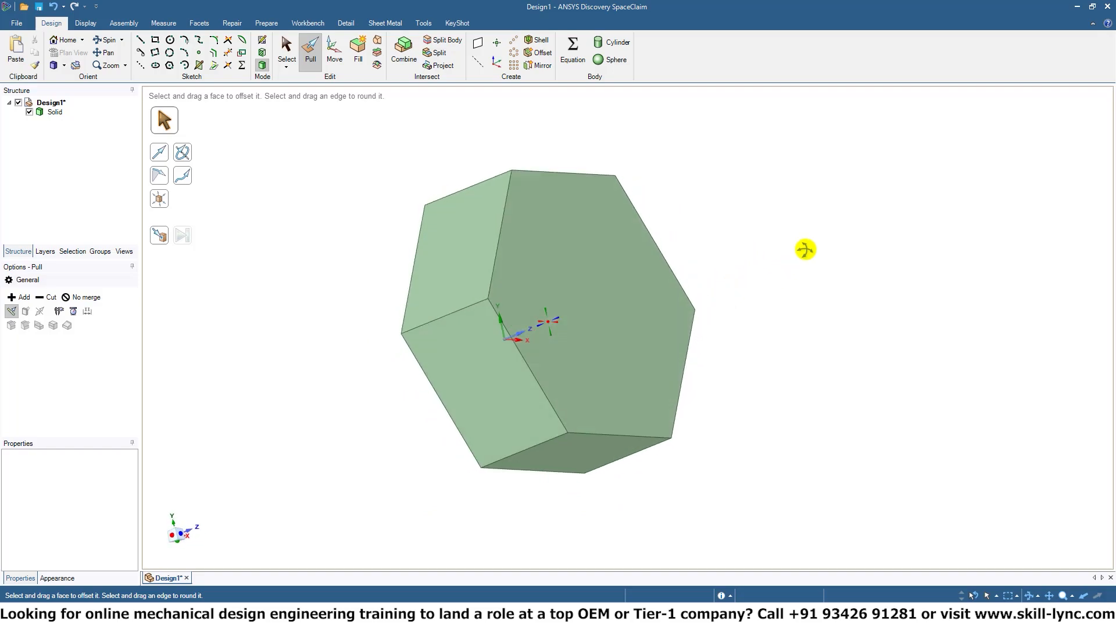
pyautogui.click(475, 386)
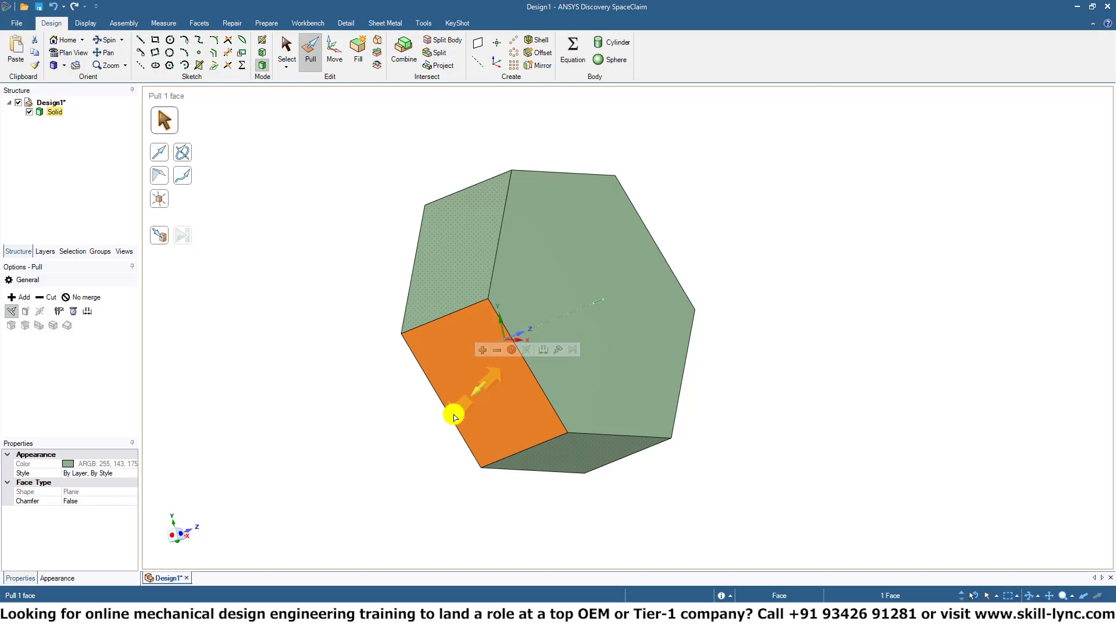
pyautogui.moveTo(453, 417); pyautogui.dragTo(826, 230)
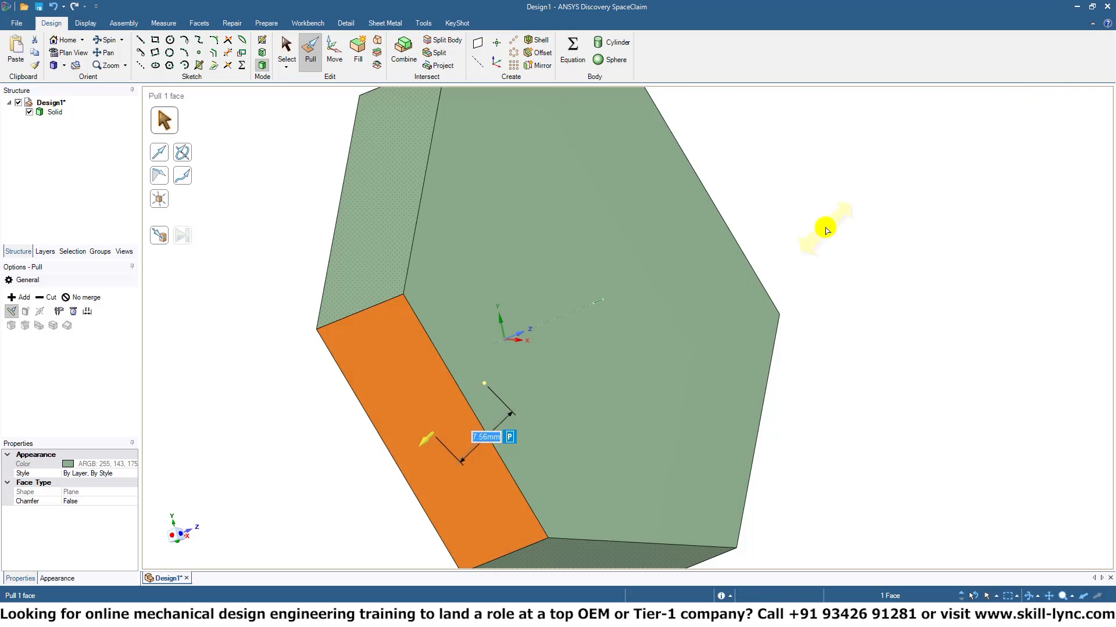
pyautogui.moveTo(826, 231); pyautogui.dragTo(737, 248, button='middle')
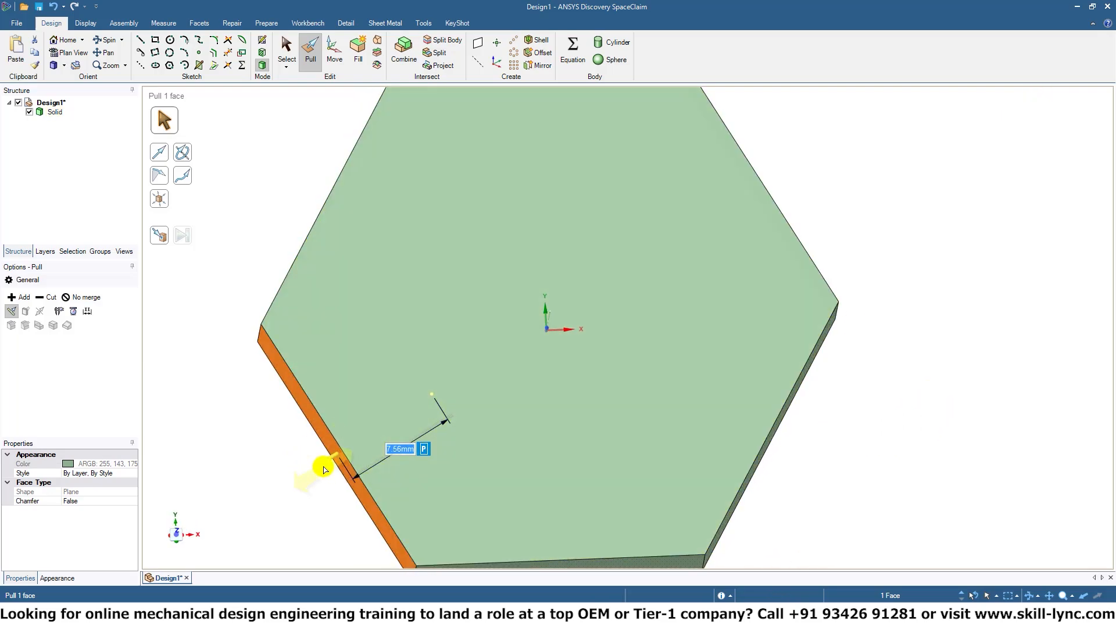
pyautogui.scroll(-5, 326, 465)
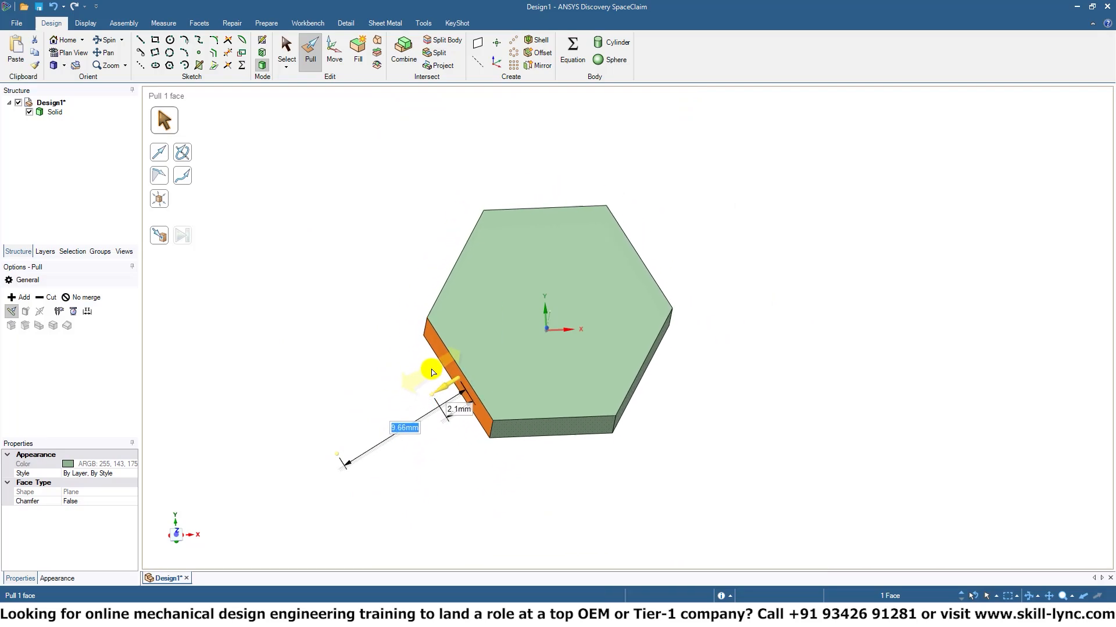
pyautogui.click(839, 407)
# Pull the solid's upper hexagonal face down along Z to make the body thinner.
pyautogui.moveTo(620, 420); pyautogui.dragTo(652, 279, button='middle')
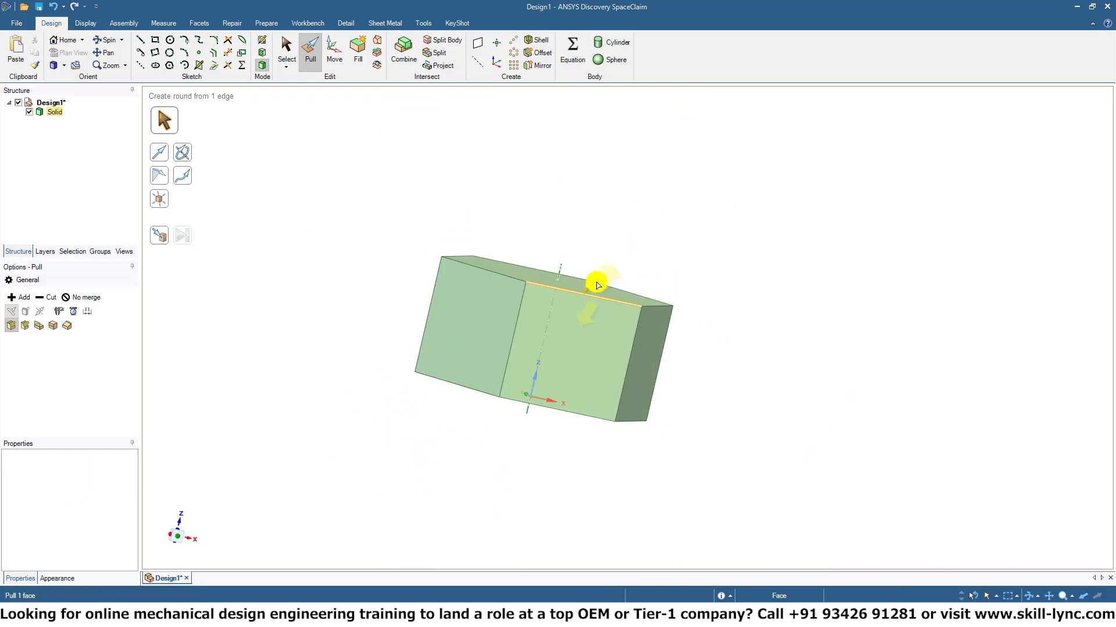
pyautogui.moveTo(590, 309); pyautogui.dragTo(572, 367)
pyautogui.moveTo(465, 358)
pyautogui.mouseDown()
pyautogui.moveTo(446, 374)
pyautogui.moveTo(413, 360)
pyautogui.moveTo(456, 376)
pyautogui.mouseUp()
pyautogui.click(456, 459)
pyautogui.click(443, 359)
pyautogui.click(467, 459)
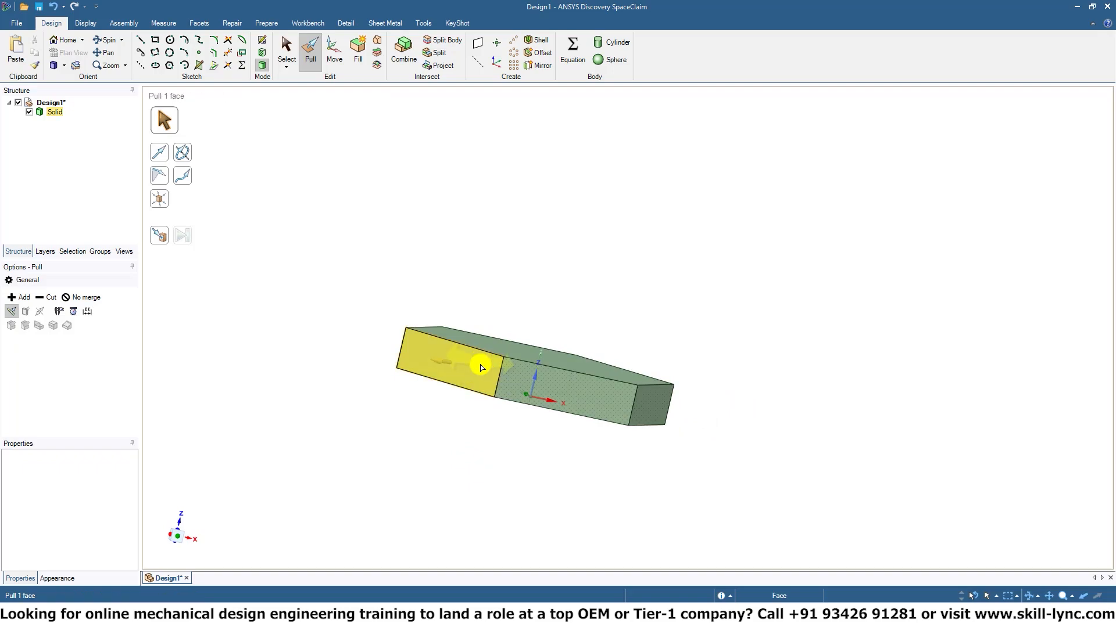
# Try to pull one side face of the solid outward together with its four boundary edges, and clear the selection.
pyautogui.moveTo(428, 438); pyautogui.dragTo(498, 438, button='middle')
pyautogui.click(500, 400)
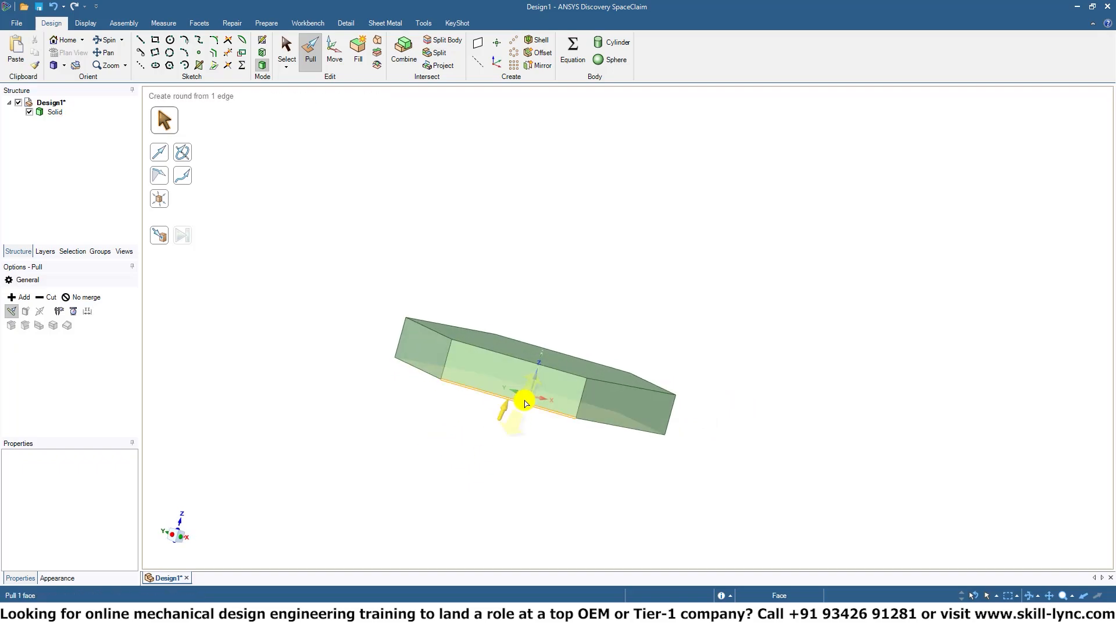
pyautogui.click(530, 349)
pyautogui.moveTo(530, 349); pyautogui.dragTo(610, 274, button='middle')
pyautogui.scroll(5, 585, 336)
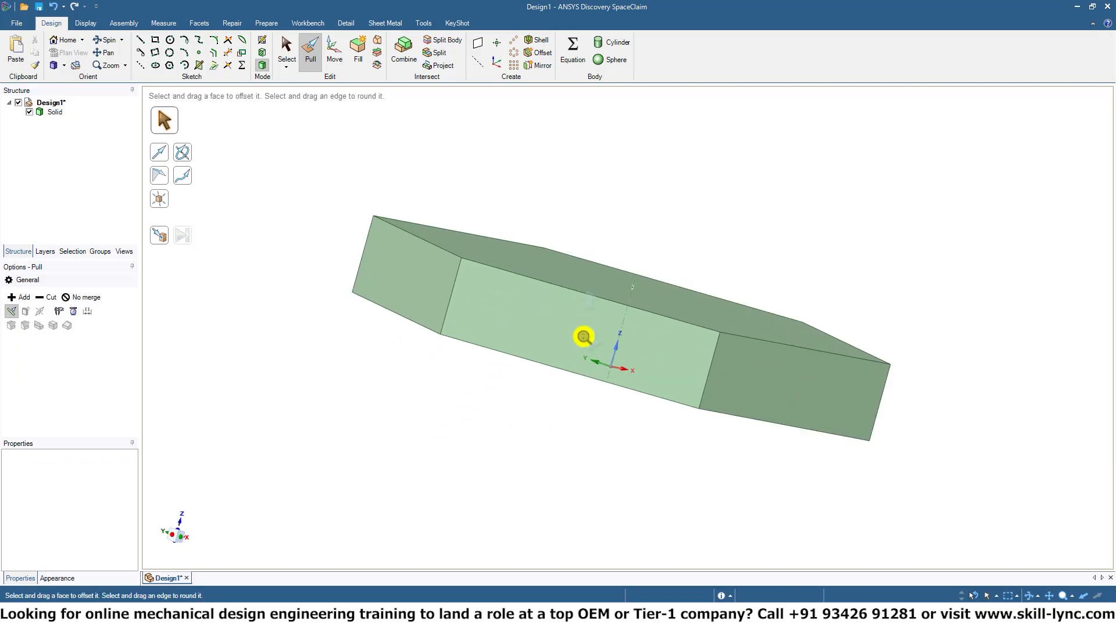
pyautogui.click(539, 382)
pyautogui.click(510, 357)
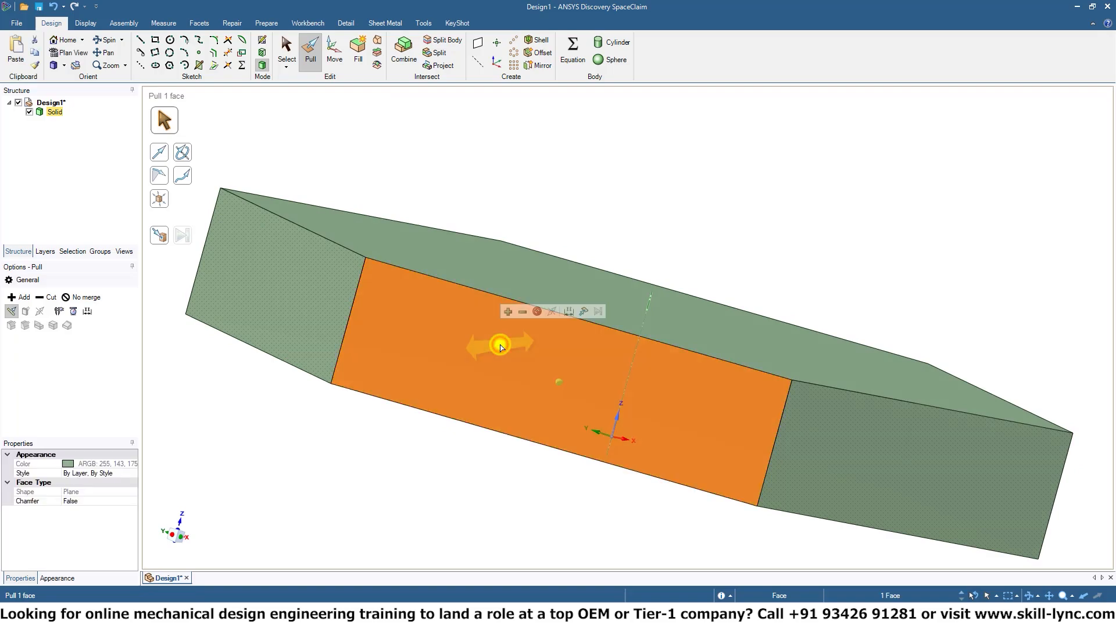
pyautogui.keyDown('ctrl'); pyautogui.click(350, 317); pyautogui.keyUp('ctrl')
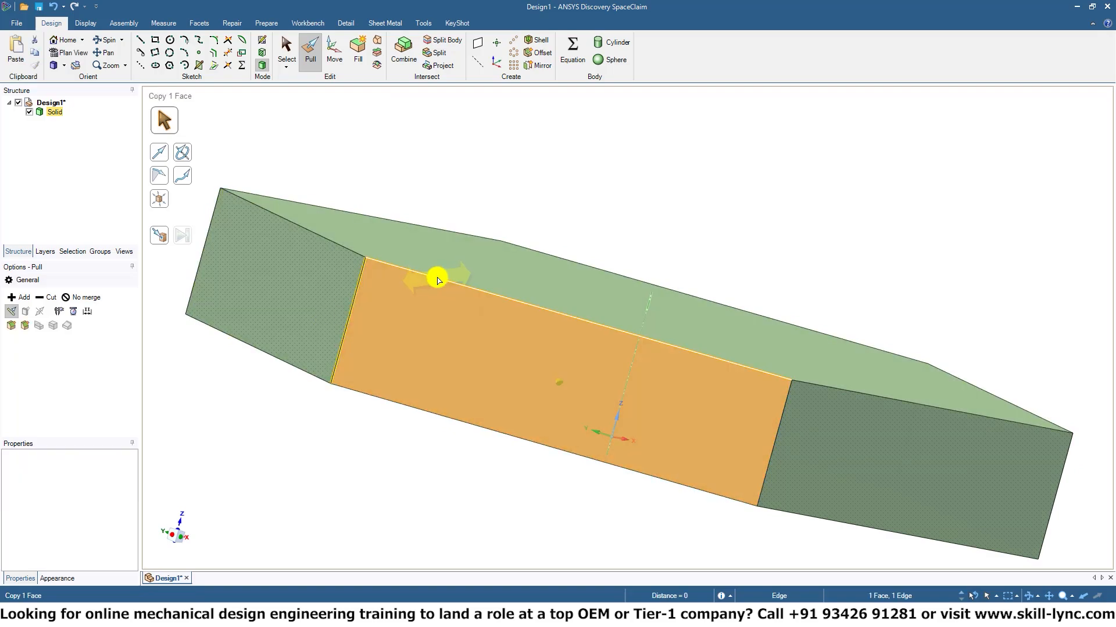
pyautogui.keyDown('ctrl'); pyautogui.click(438, 281); pyautogui.keyUp('ctrl')
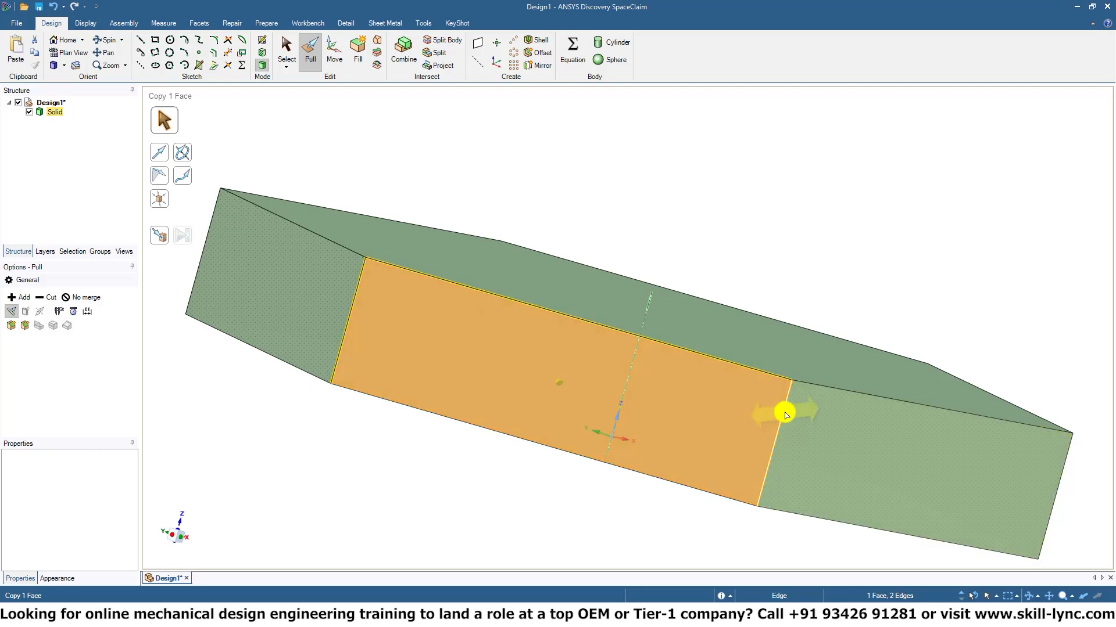
pyautogui.keyDown('ctrl'); pyautogui.click(779, 414); pyautogui.keyUp('ctrl')
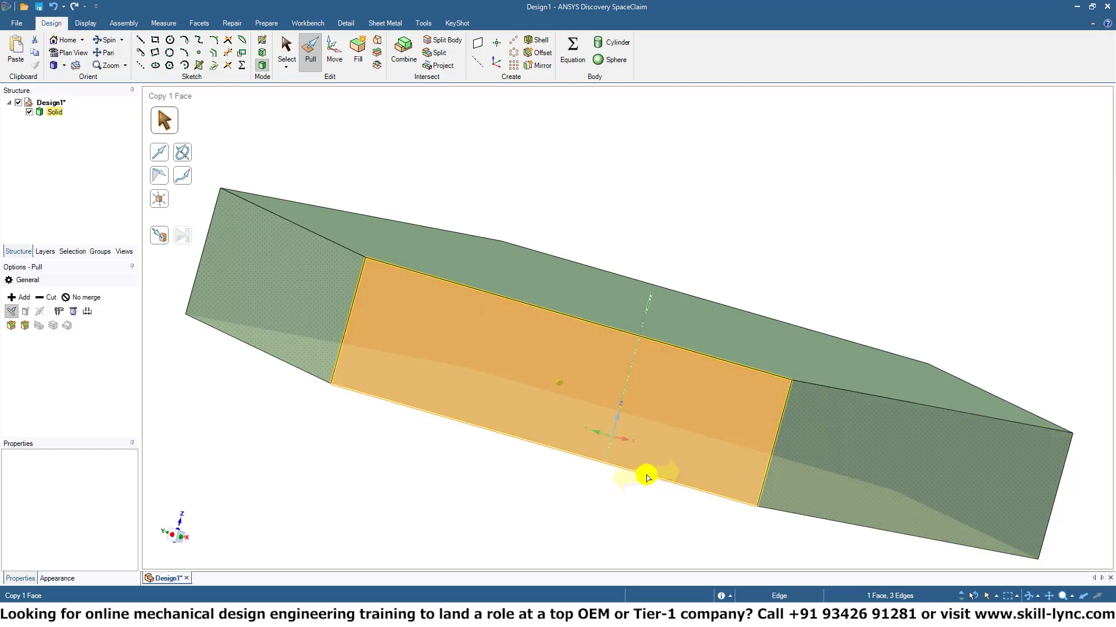
pyautogui.keyDown('ctrl'); pyautogui.click(648, 481); pyautogui.keyUp('ctrl')
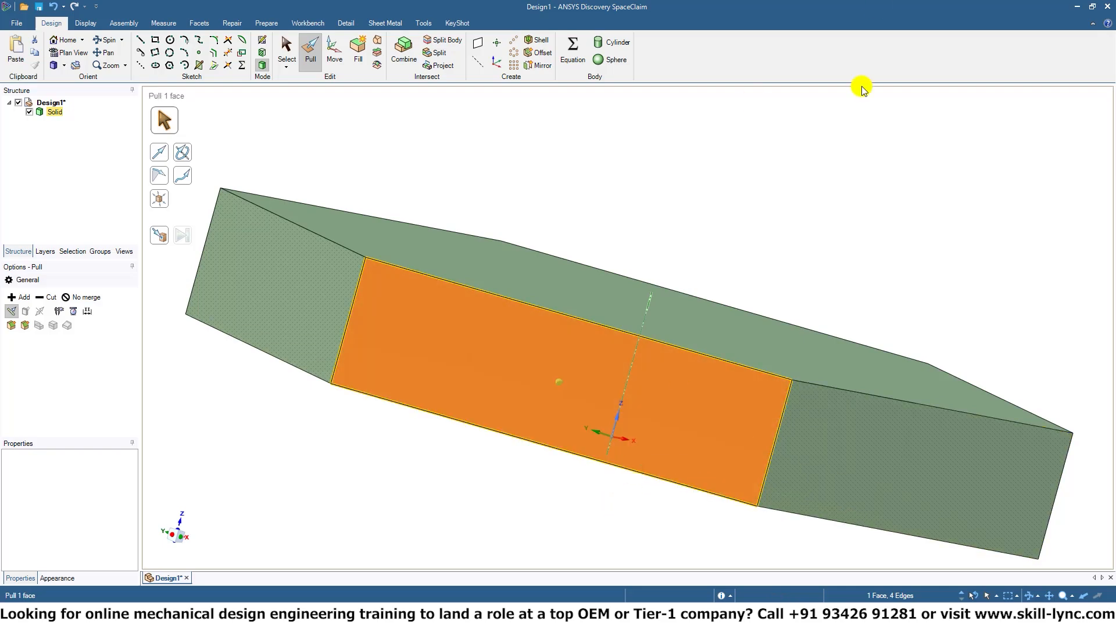
pyautogui.moveTo(934, 401); pyautogui.dragTo(836, 423, button='middle')
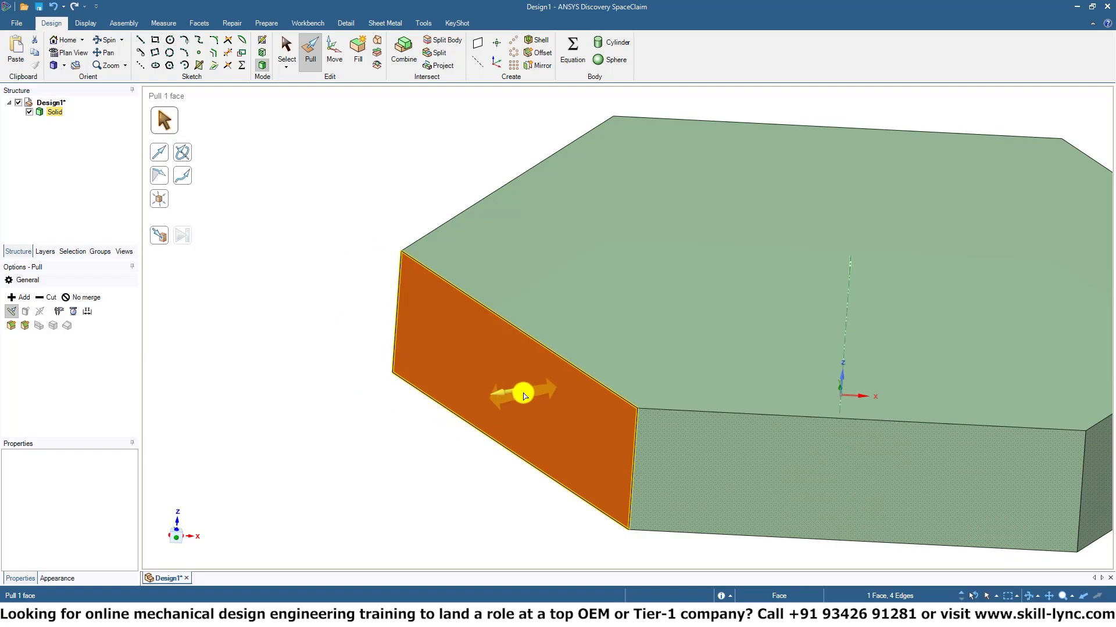
pyautogui.moveTo(495, 394); pyautogui.dragTo(342, 449)
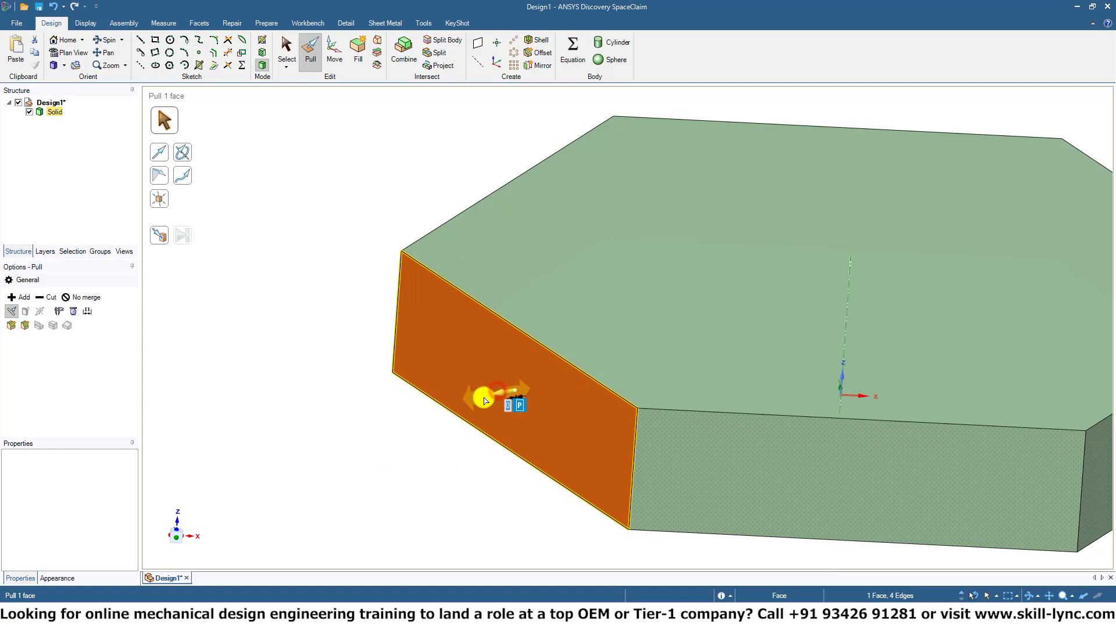
pyautogui.moveTo(485, 400); pyautogui.dragTo(387, 422)
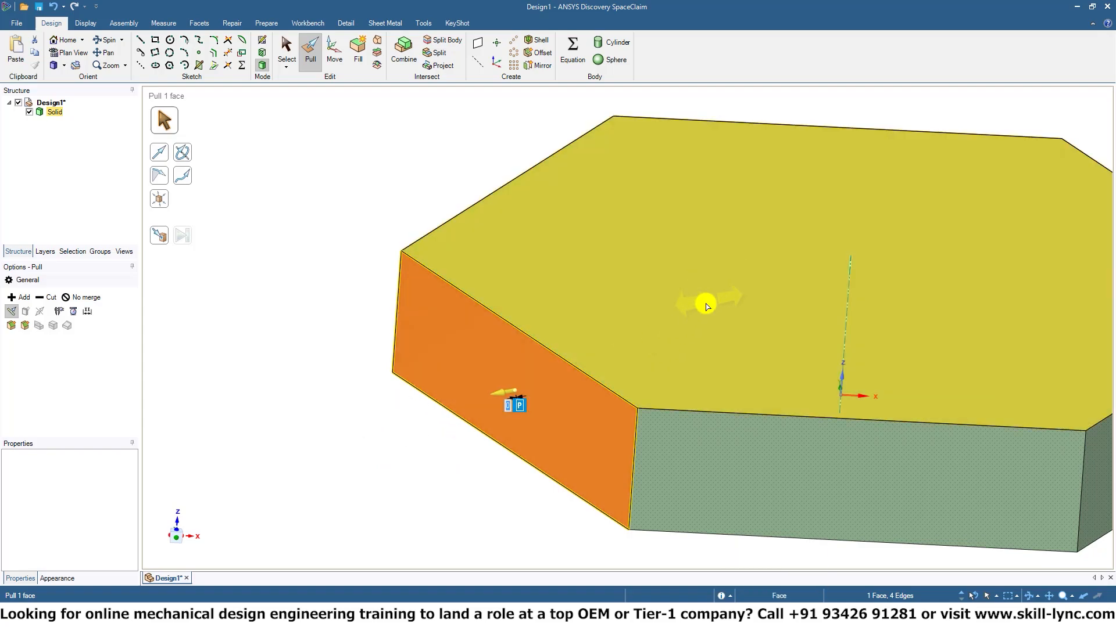
pyautogui.press('Escape')
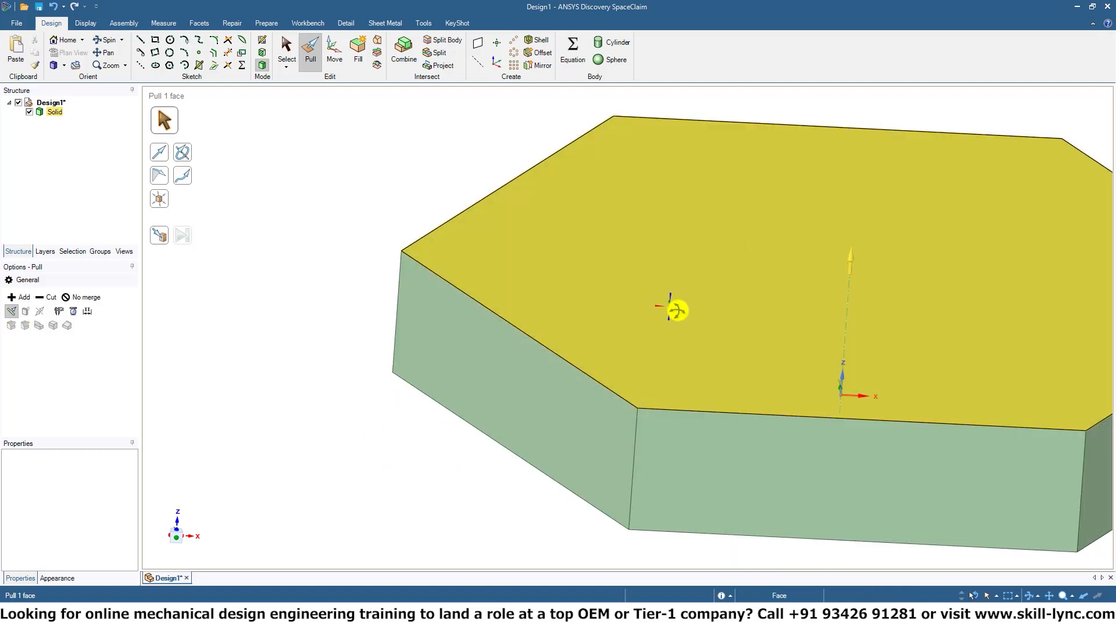
# Undo the face pulls and the extrusion back to the flat hexagon sketch.
pyautogui.moveTo(674, 310); pyautogui.dragTo(710, 371, button='middle')
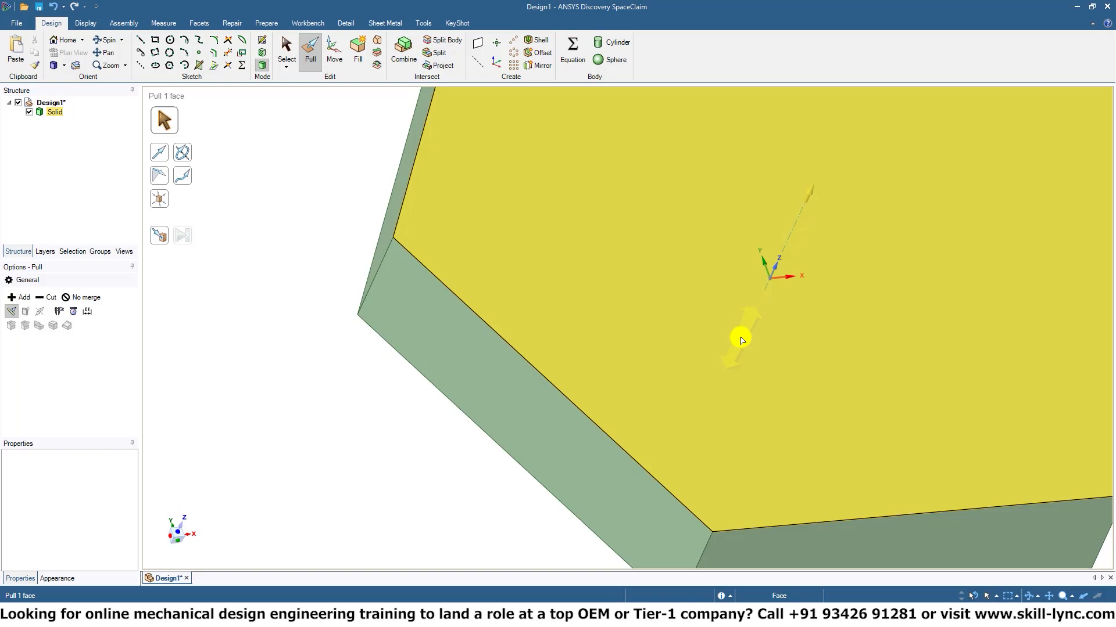
pyautogui.scroll(-8, 741, 340)
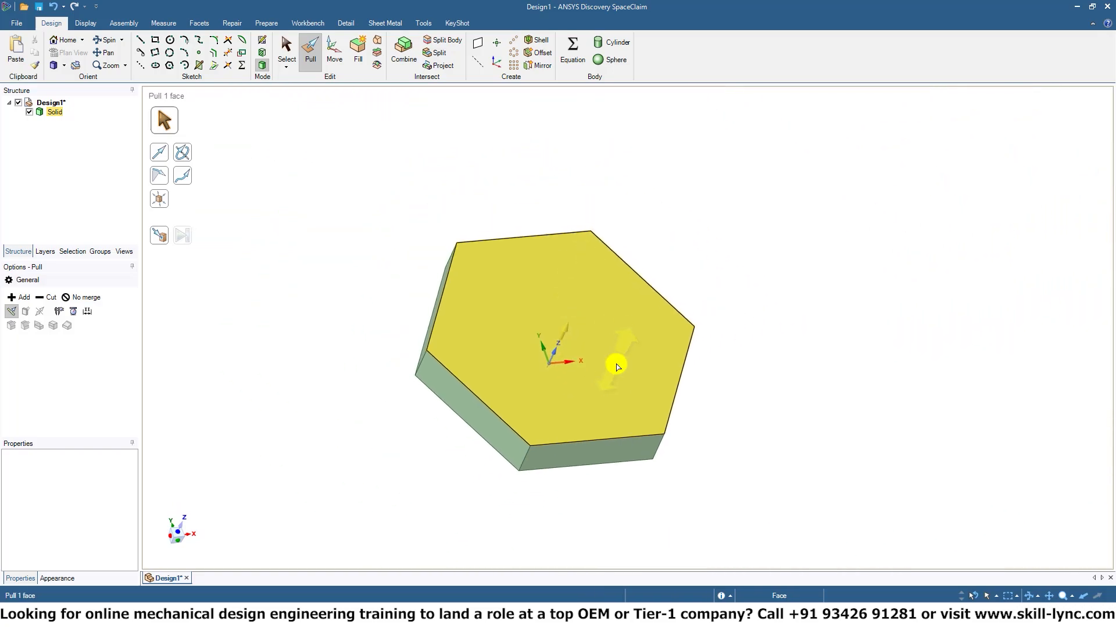
pyautogui.moveTo(618, 367); pyautogui.dragTo(553, 348, button='middle')
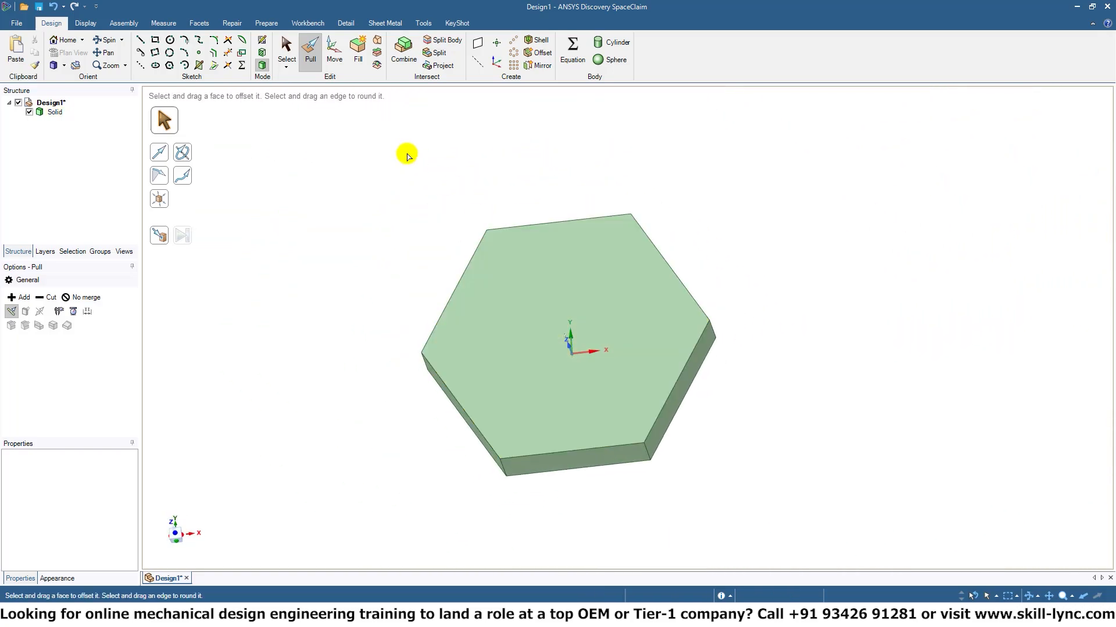
pyautogui.hotkey('ctrl', 'z')
pyautogui.hotkey('ctrl', 'z')
pyautogui.hotkey('ctrl', 'z')
pyautogui.hotkey('ctrl', 'z')
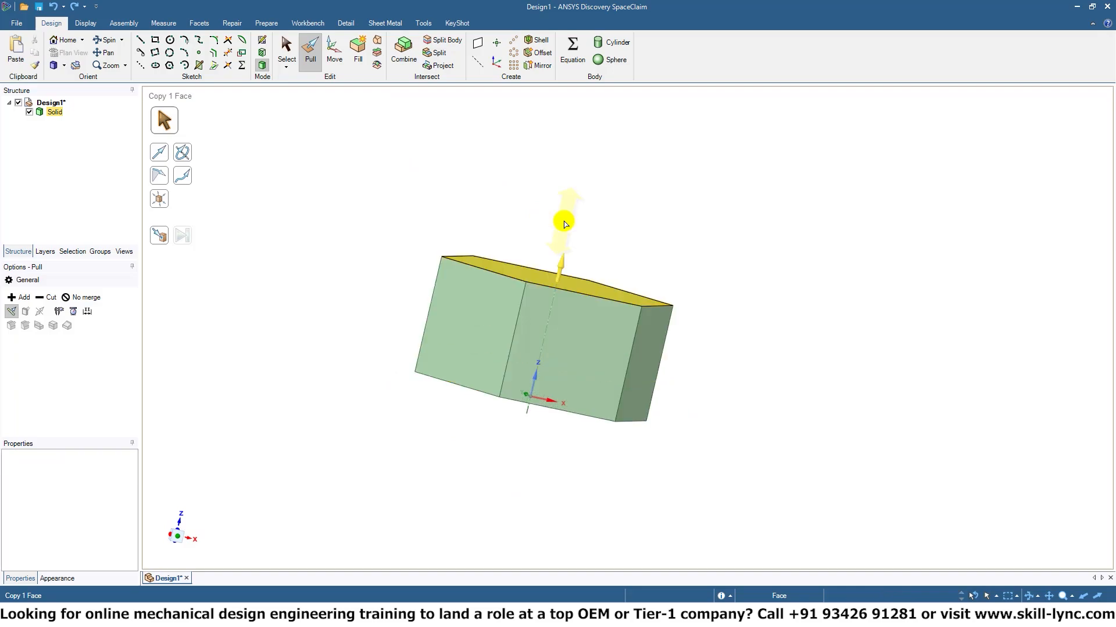
pyautogui.hotkey('ctrl', 'z')
pyautogui.hotkey('ctrl', 'z')
pyautogui.hotkey('ctrl', 'z')
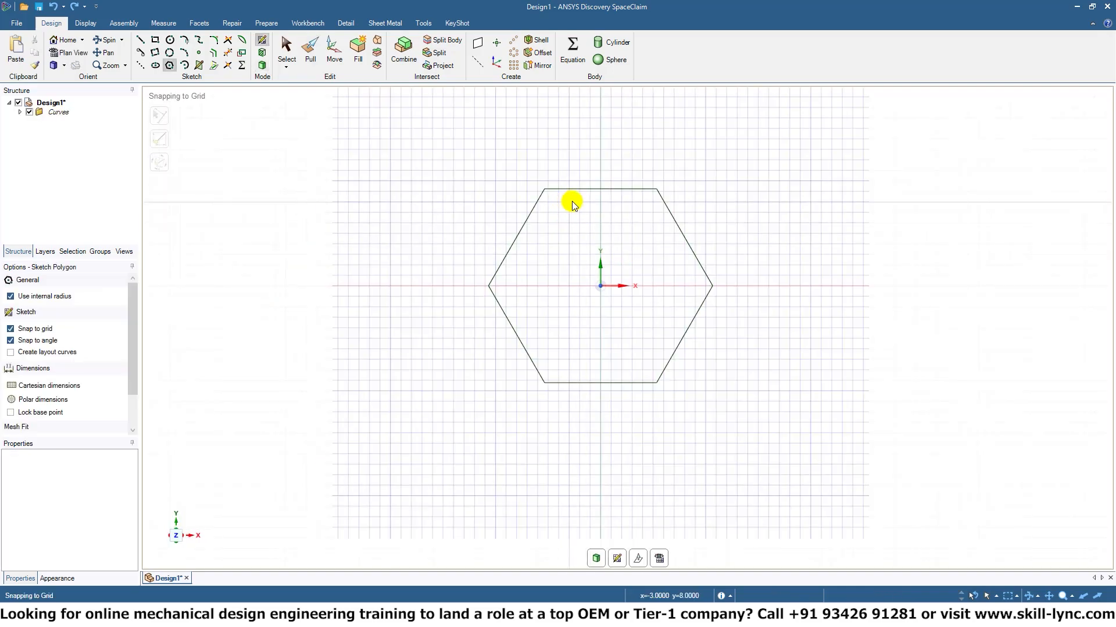
# Sketch a closed outer hexagon of six 12 mm lines at 120° around the existing polygon, starting from the X axis.
pyautogui.click(143, 41)
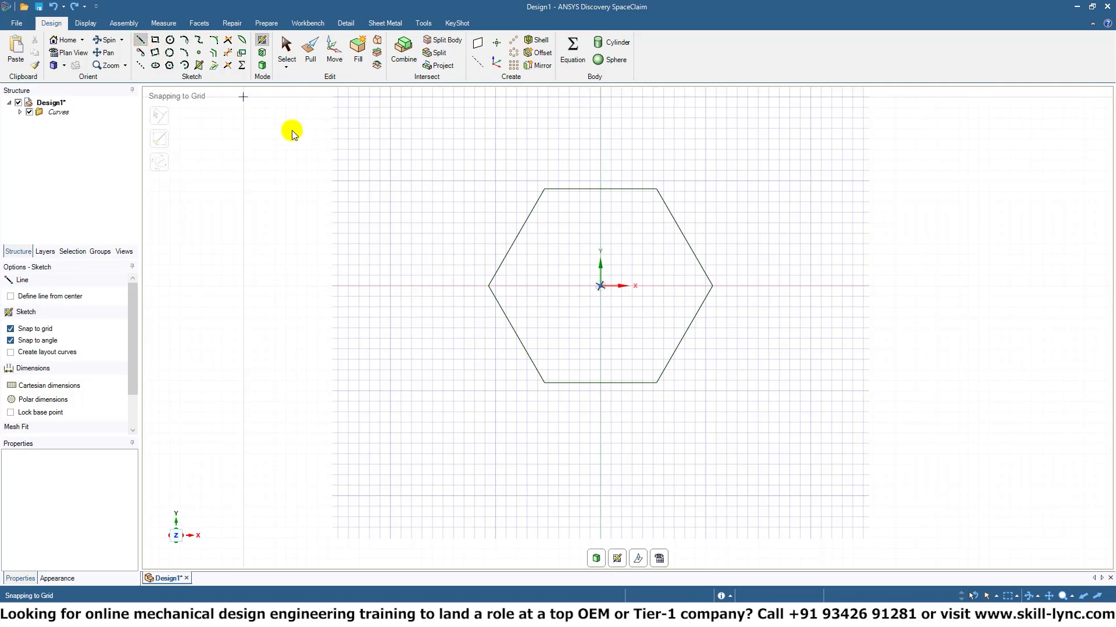
pyautogui.click(476, 286)
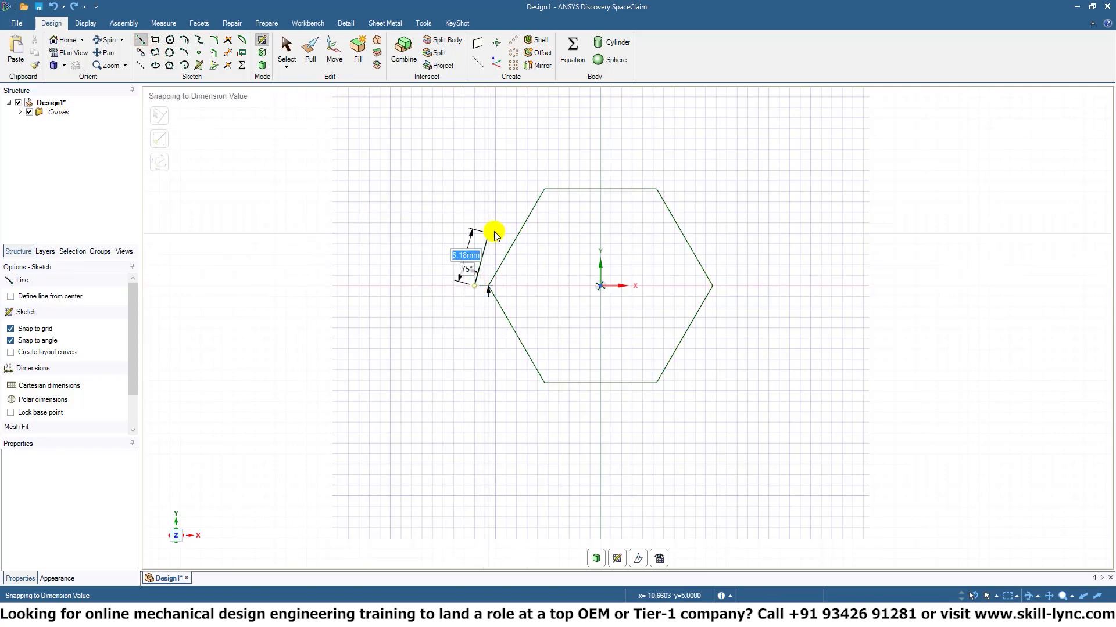
pyautogui.click(536, 178)
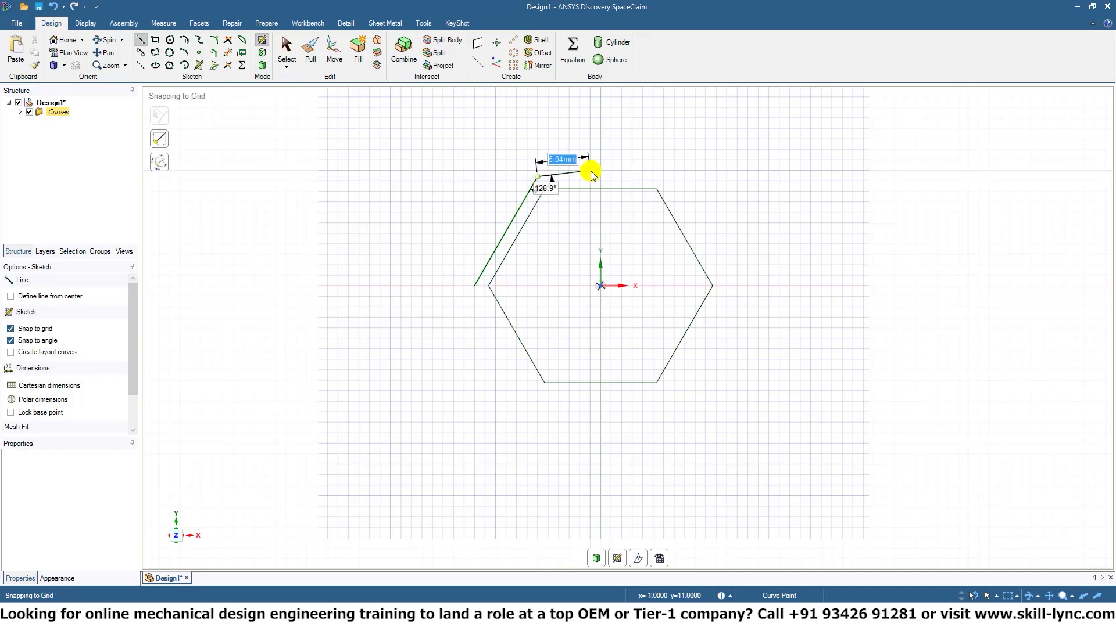
pyautogui.click(666, 176)
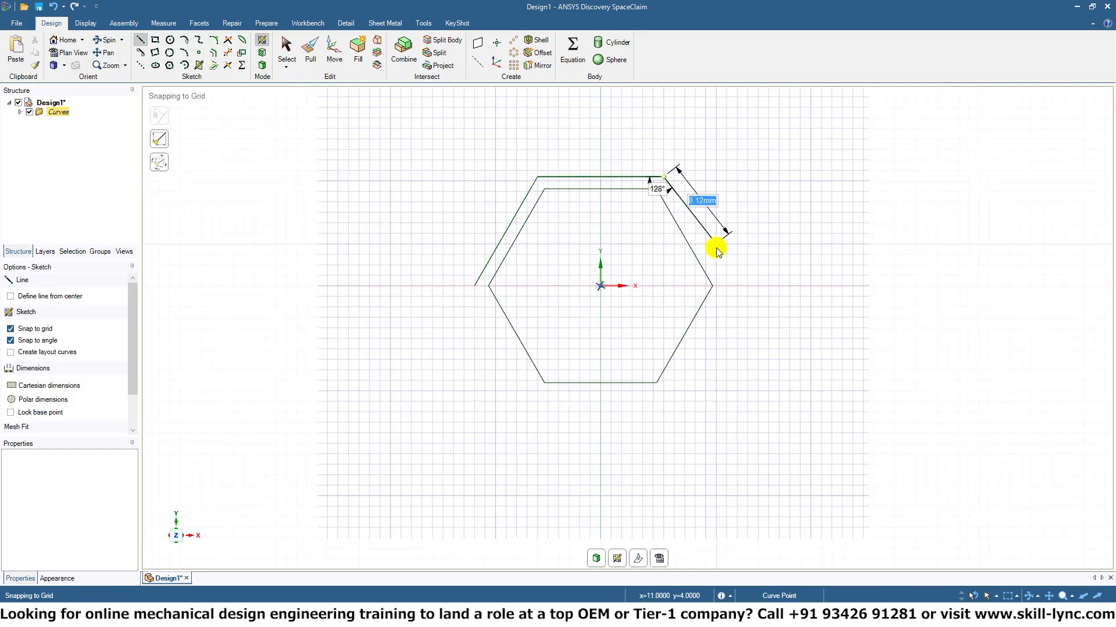
pyautogui.click(727, 285)
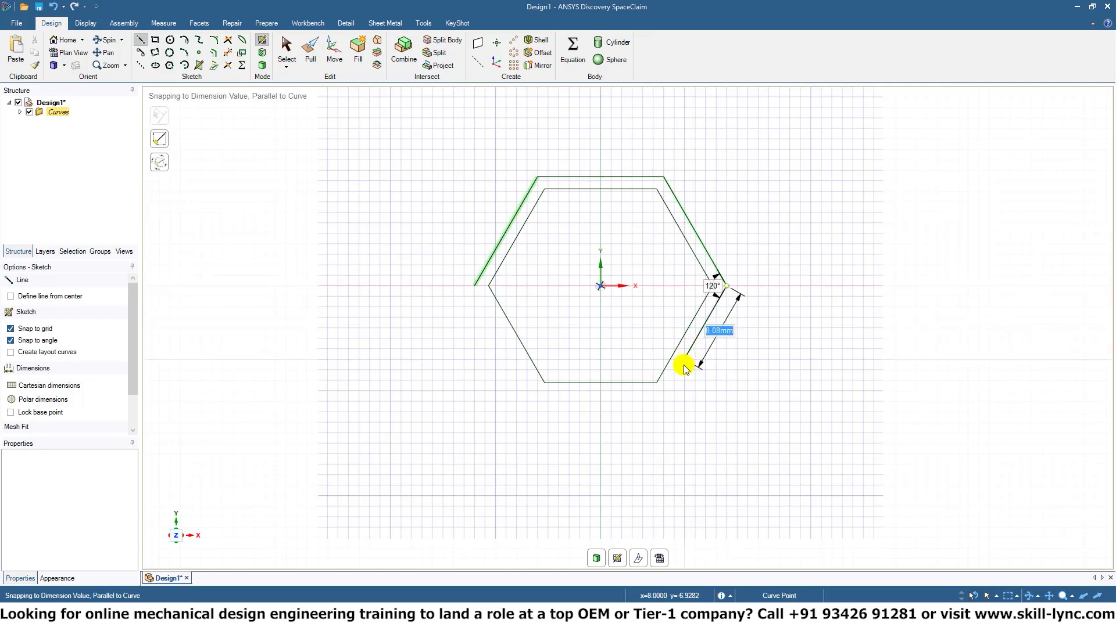
pyautogui.click(664, 395)
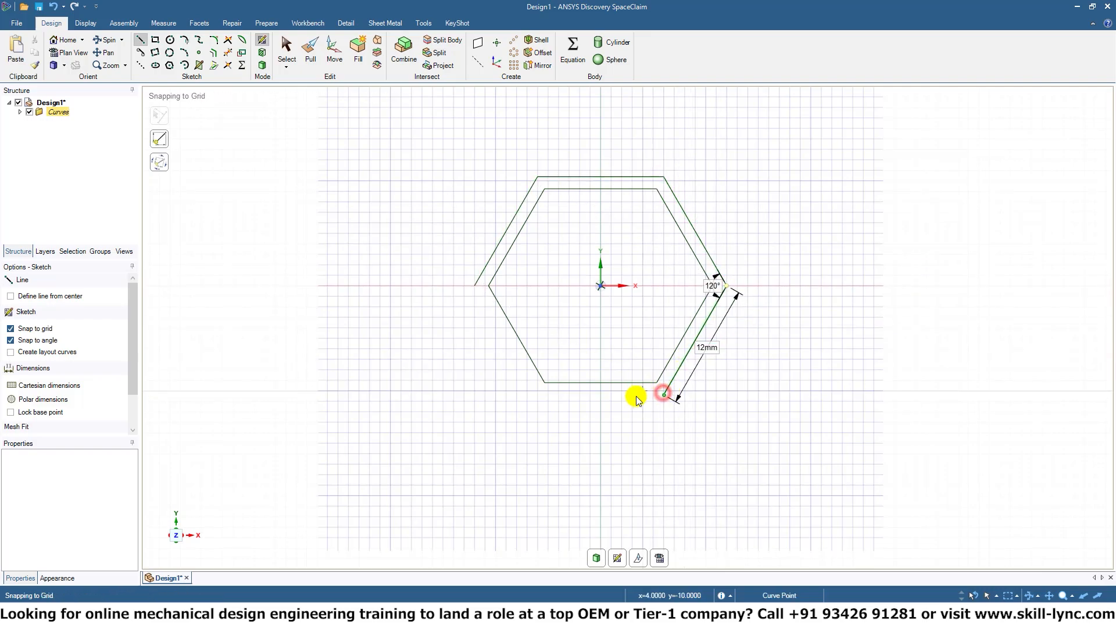
pyautogui.click(537, 395)
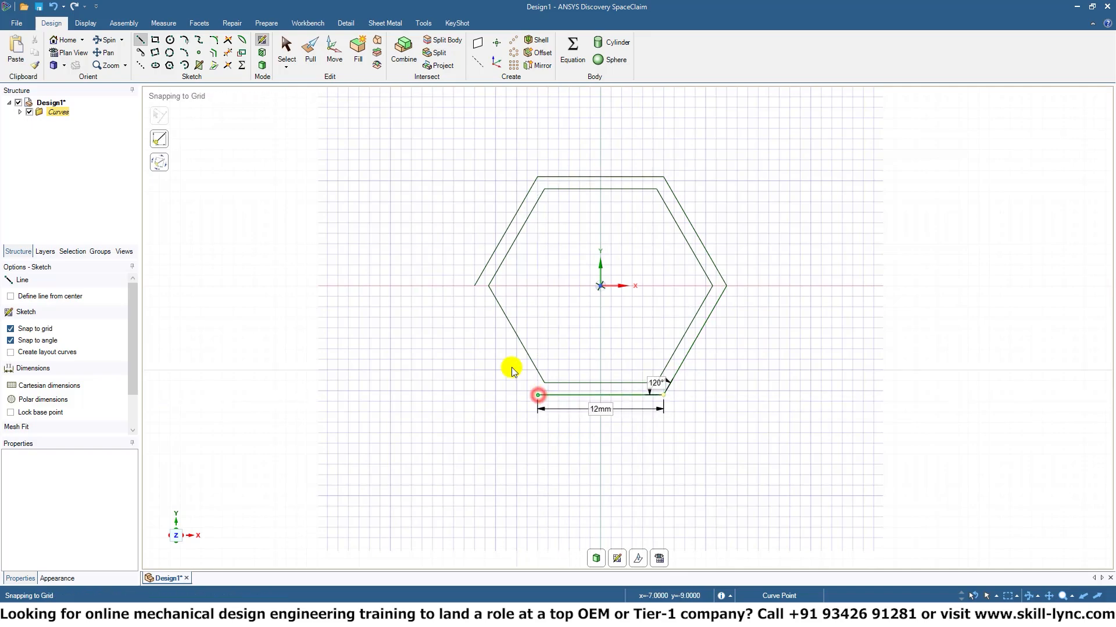
pyautogui.click(513, 293)
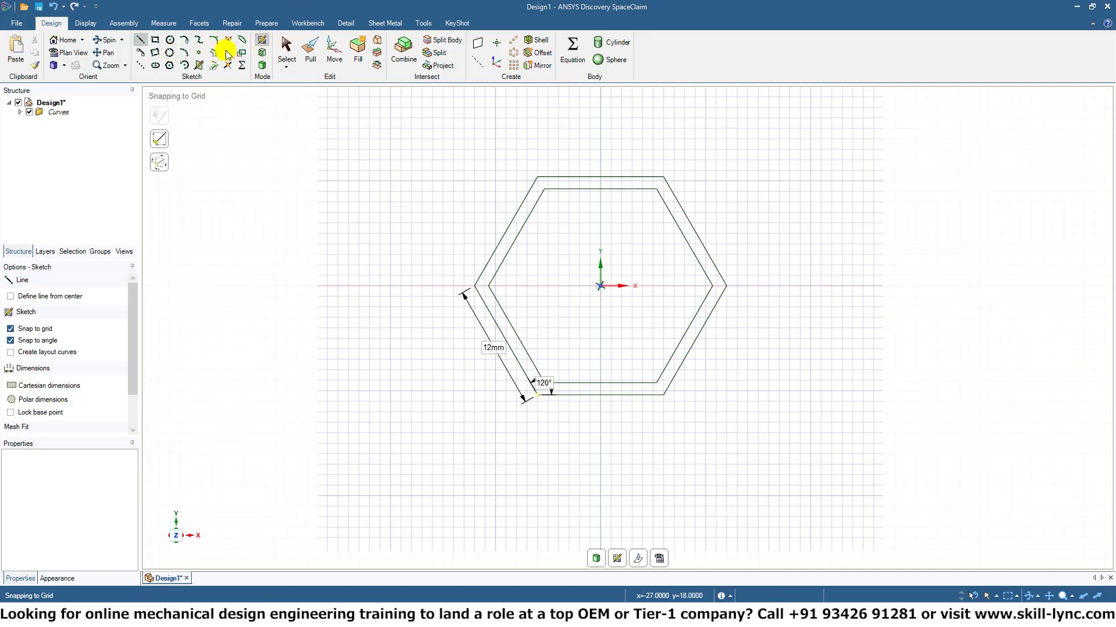
# Delete the inner polygon curve from the sketch and end line sketching.
pyautogui.click(19, 113)
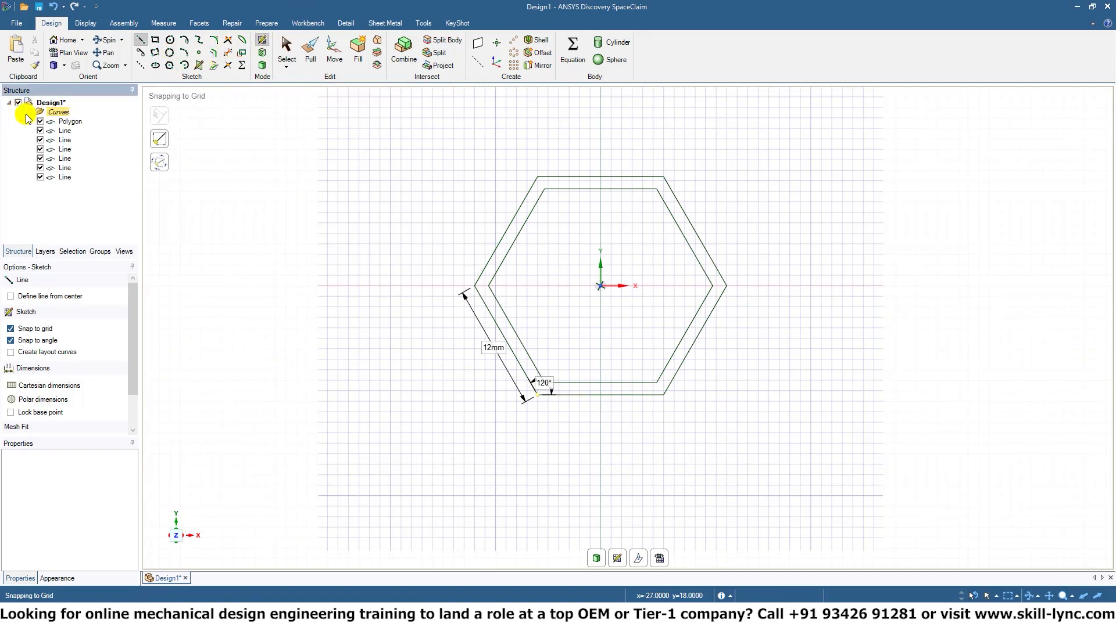
pyautogui.click(71, 124)
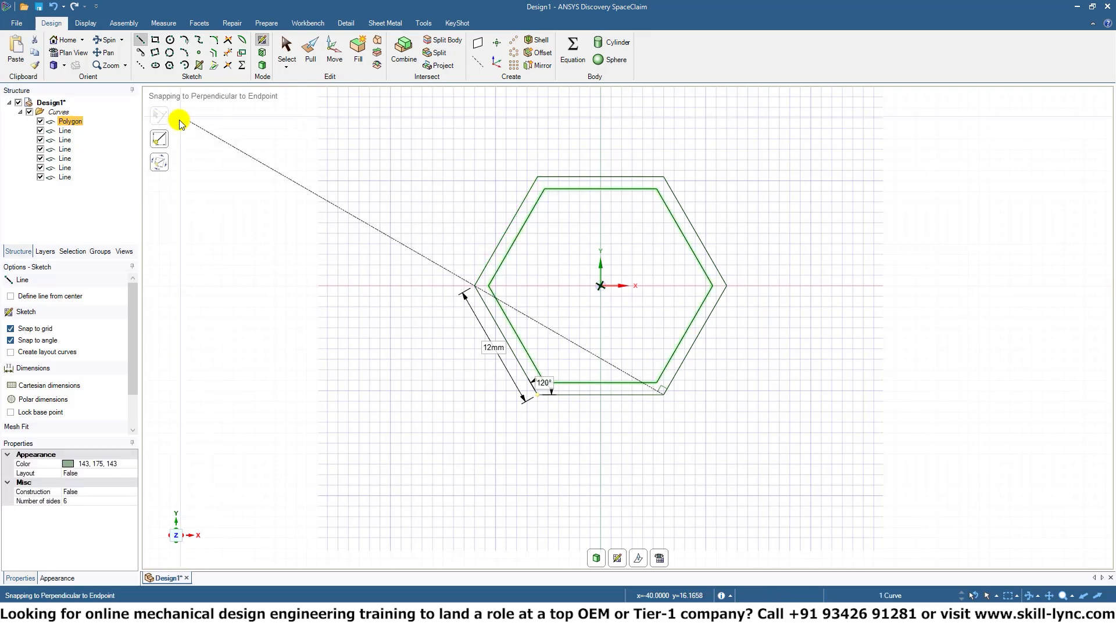
pyautogui.press('Delete')
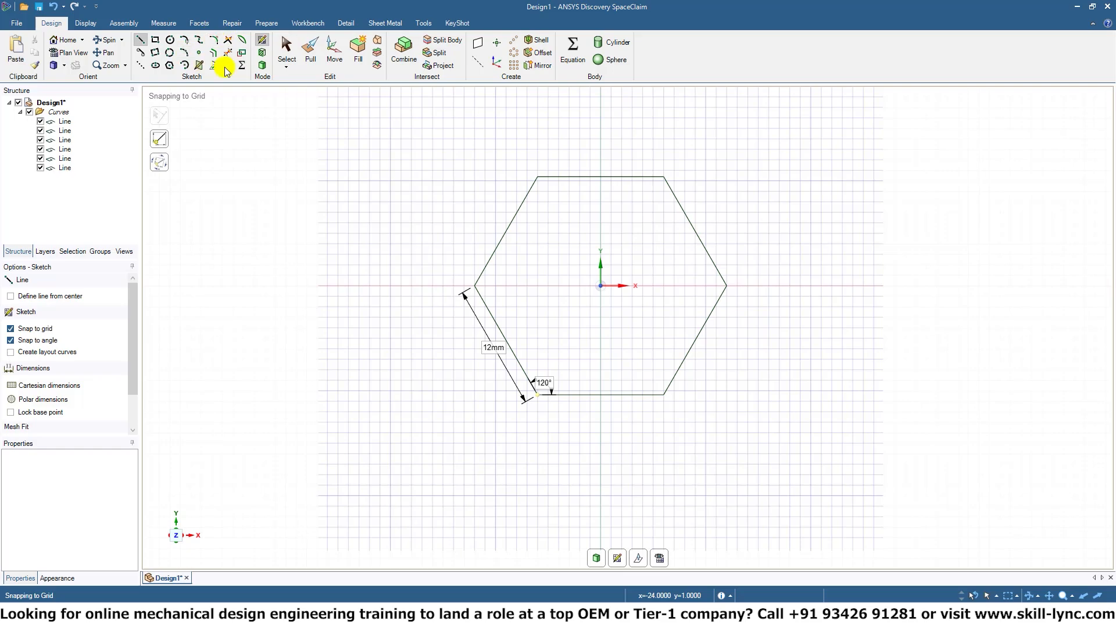
pyautogui.click(293, 49)
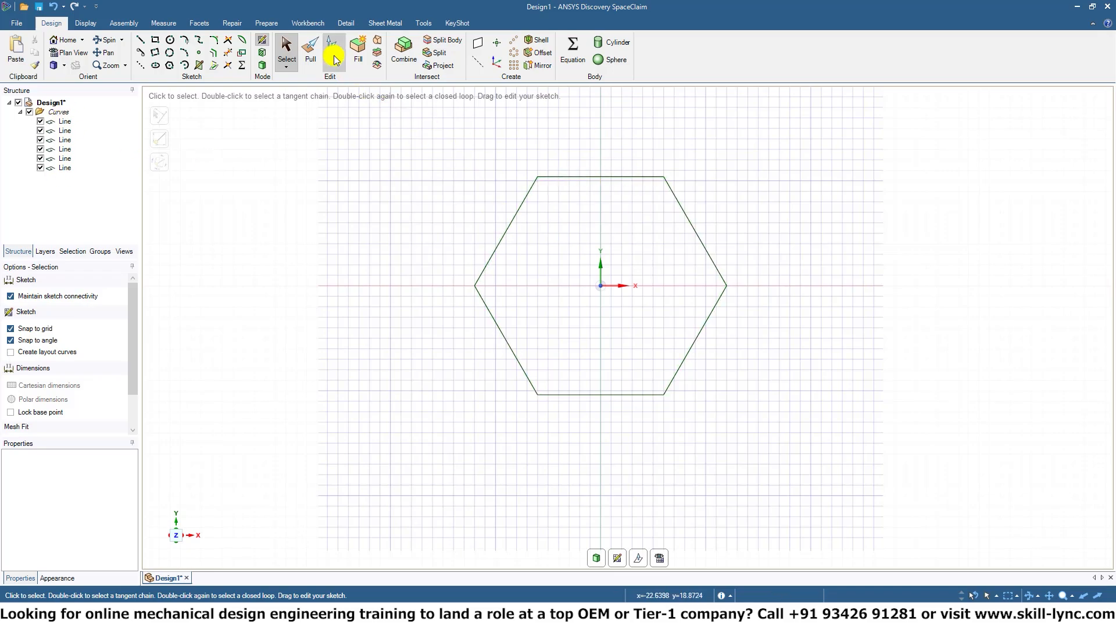
# Pull the line-drawn hexagonal surface up along Z by about 7.89 mm into a solid, and clear the selection.
pyautogui.click(312, 49)
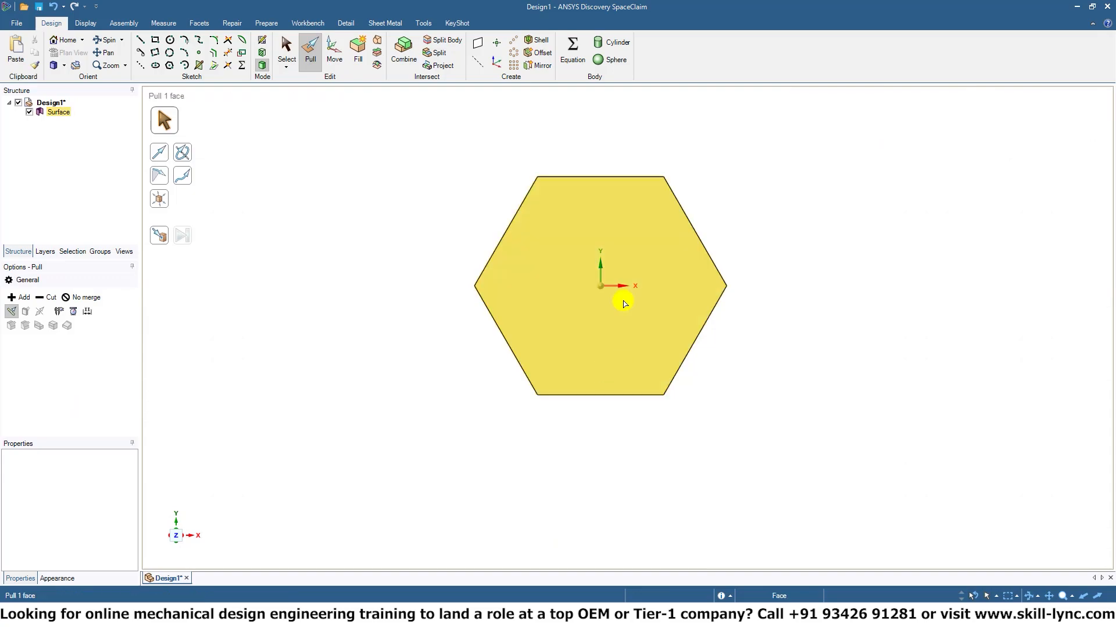
pyautogui.click(622, 308)
pyautogui.moveTo(802, 357); pyautogui.dragTo(790, 204, button='middle')
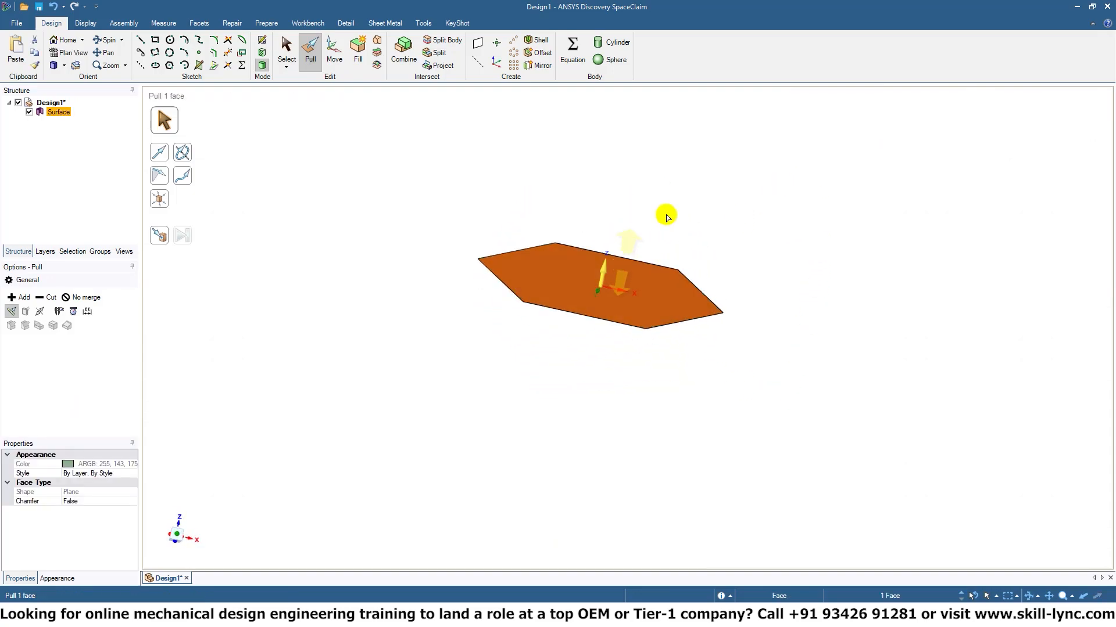
pyautogui.moveTo(622, 275); pyautogui.dragTo(643, 179)
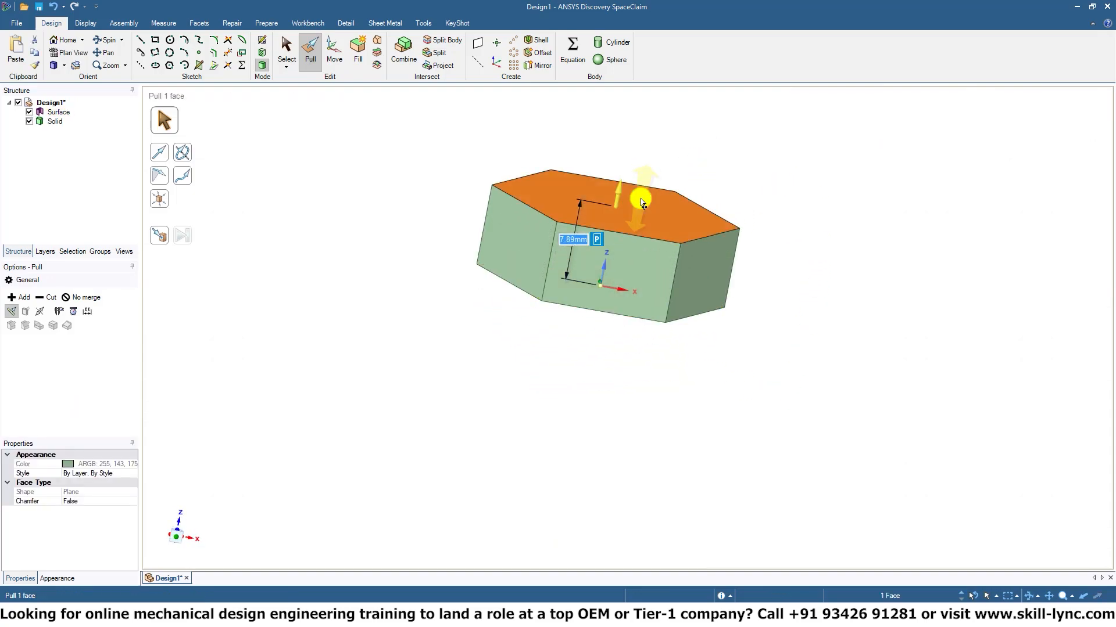
pyautogui.moveTo(866, 169); pyautogui.dragTo(864, 201, button='middle')
pyautogui.click(864, 201)
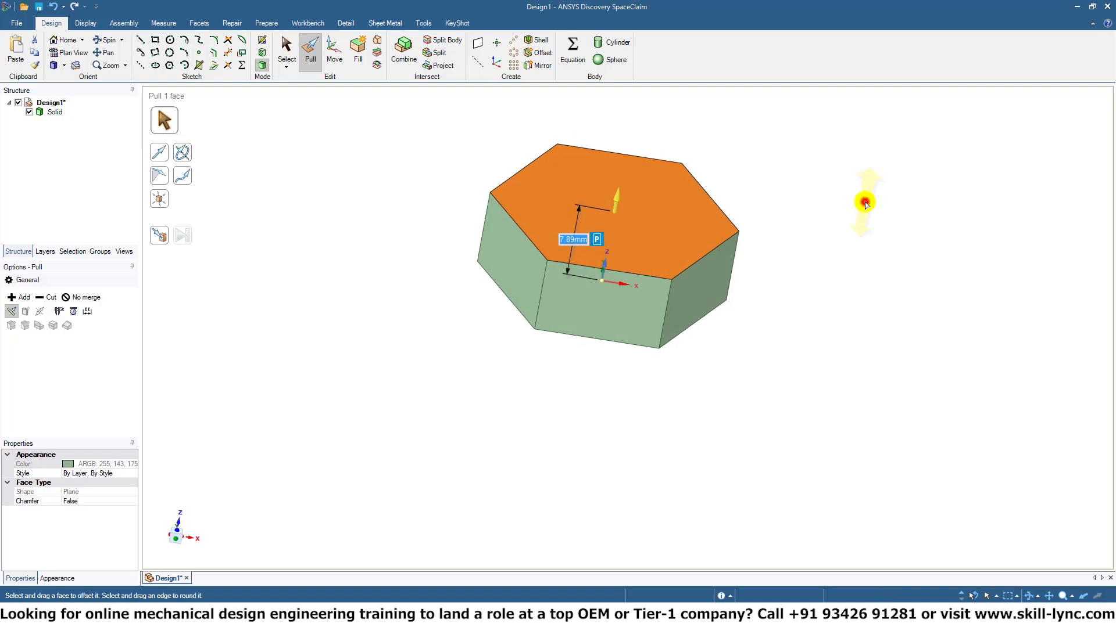
# Try pulling the solid's lower slanted face on the negative X side outward, undo the pull, and clear the selection.
pyautogui.moveTo(774, 331); pyautogui.dragTo(801, 356, button='middle')
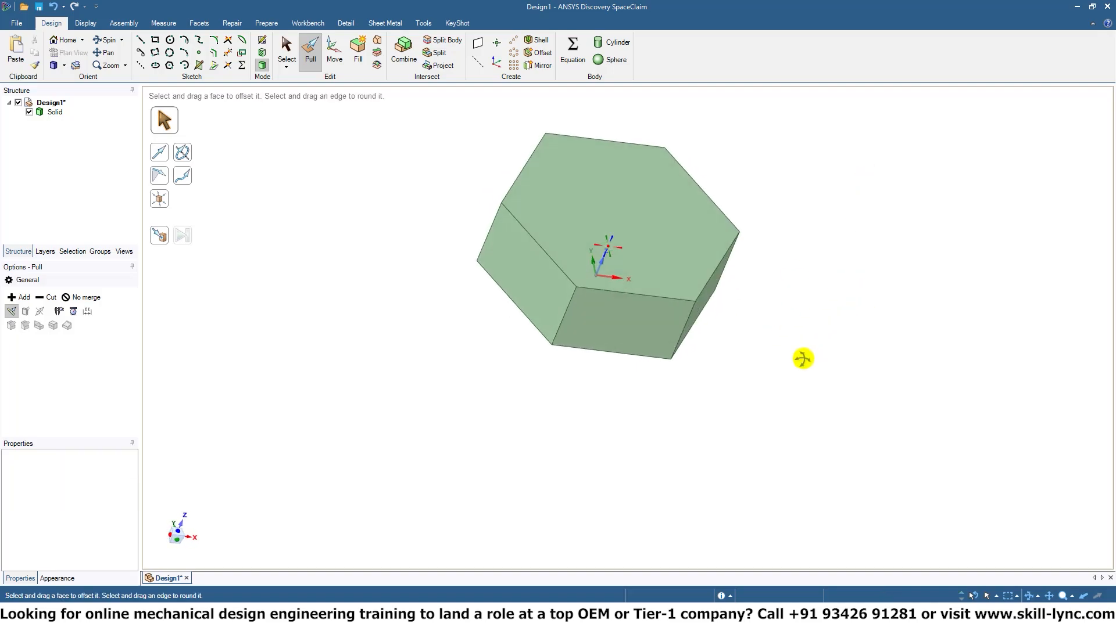
pyautogui.click(521, 278)
pyautogui.click(521, 278)
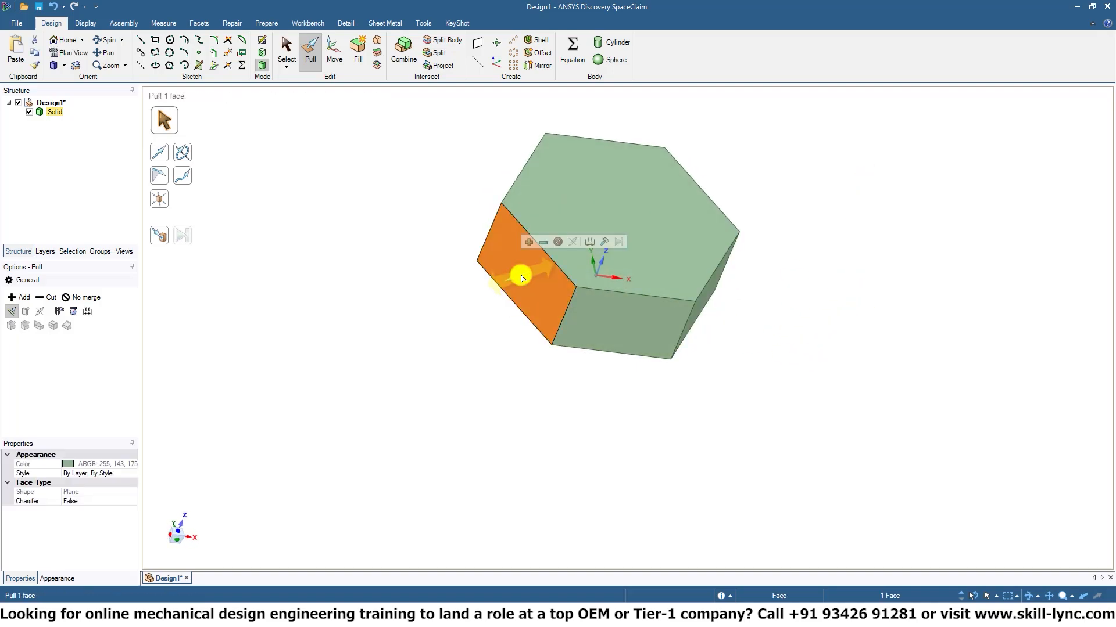
pyautogui.moveTo(521, 278); pyautogui.dragTo(401, 316)
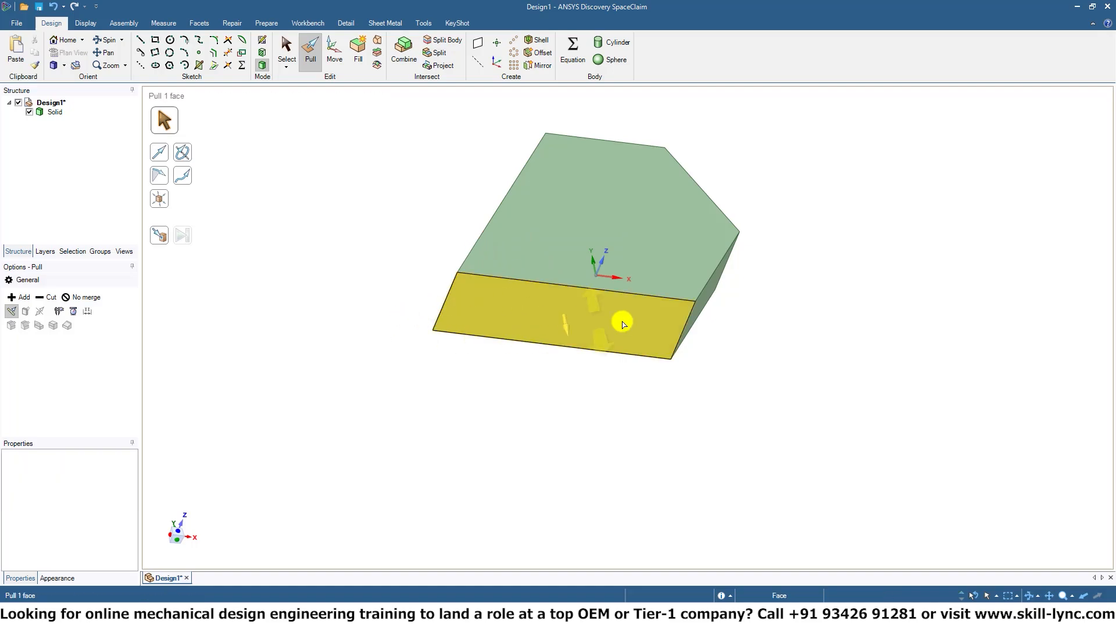
pyautogui.moveTo(620, 319); pyautogui.dragTo(604, 389, button='middle')
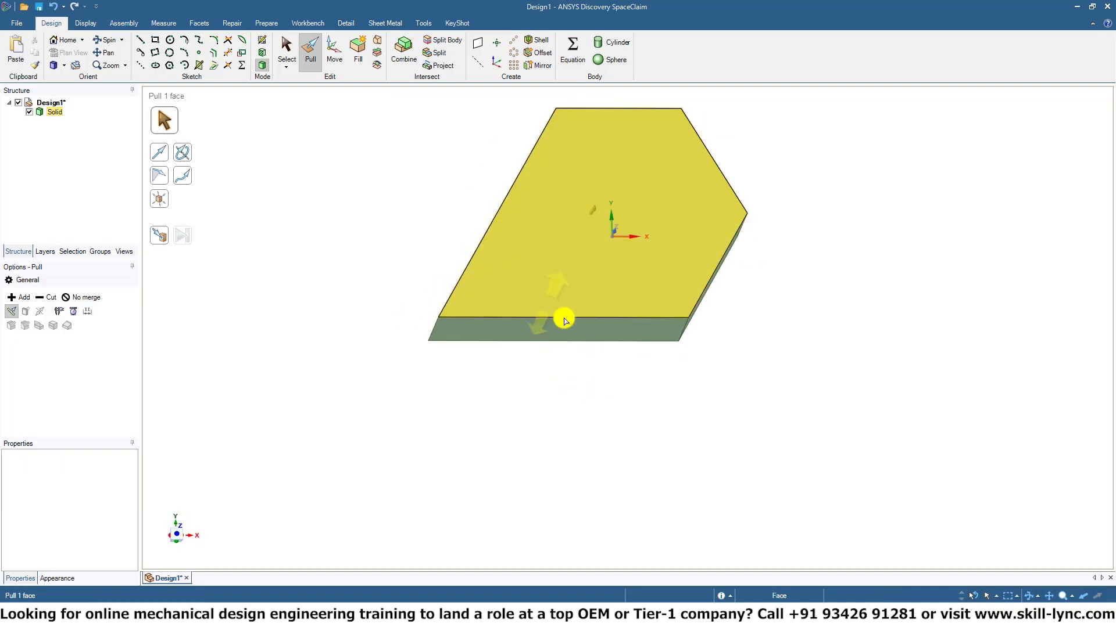
pyautogui.click(520, 271)
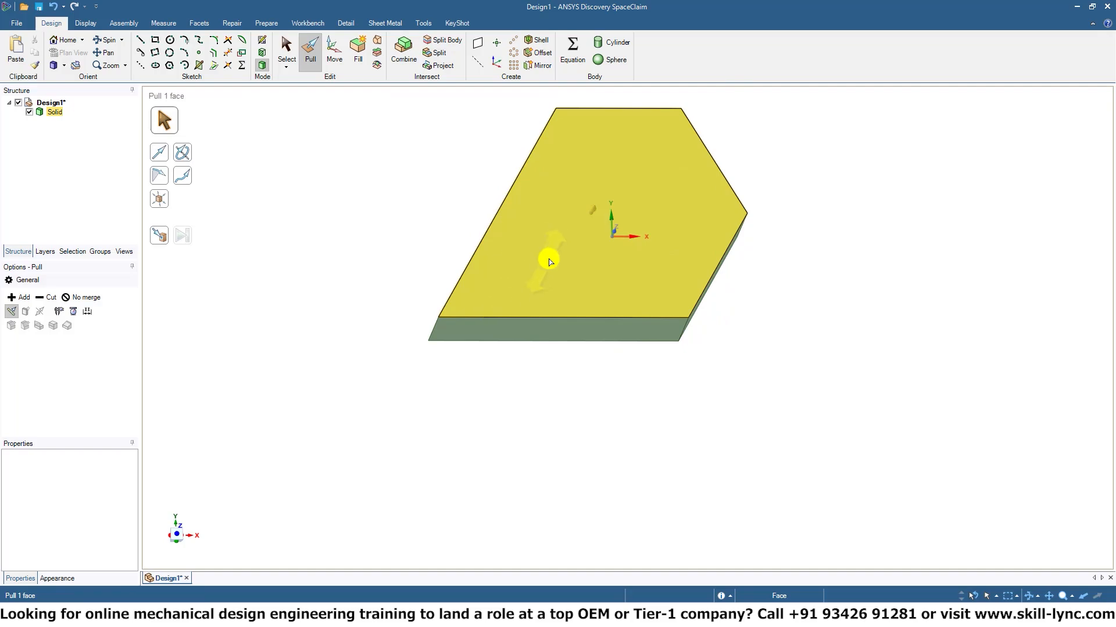
pyautogui.click(438, 313)
pyautogui.hotkey('ctrl', 'z')
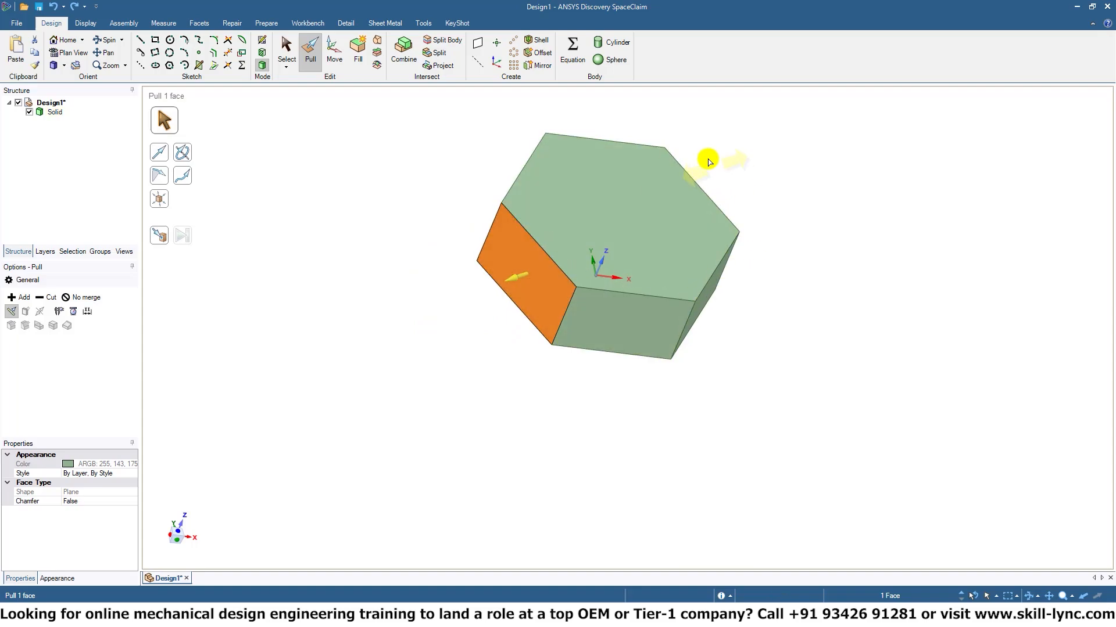
pyautogui.click(823, 234)
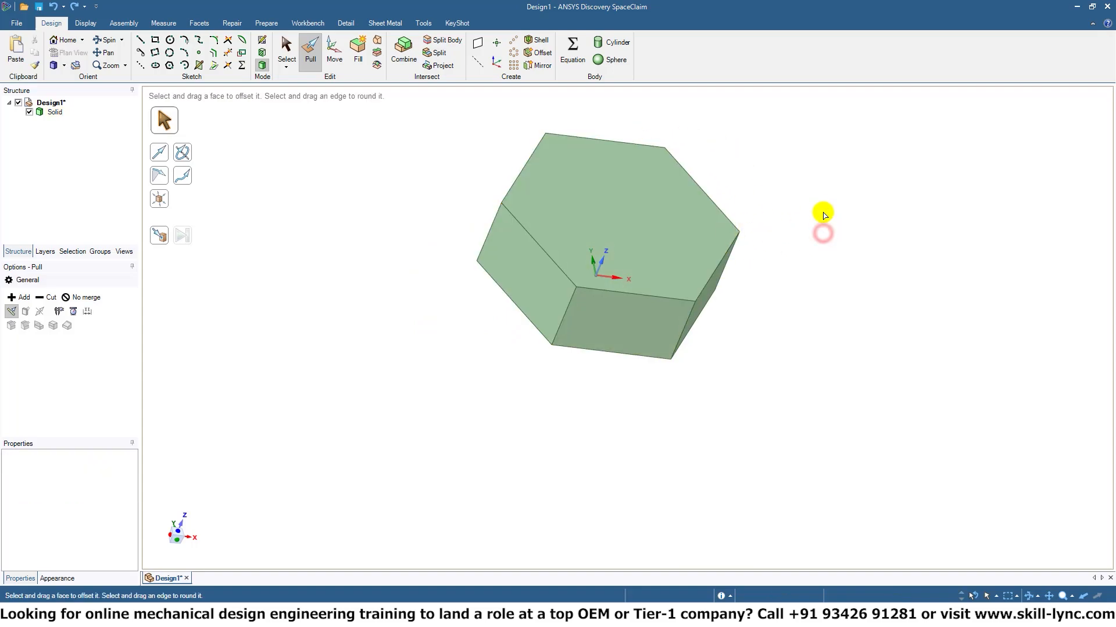
pyautogui.moveTo(823, 214); pyautogui.dragTo(727, 252, button='middle')
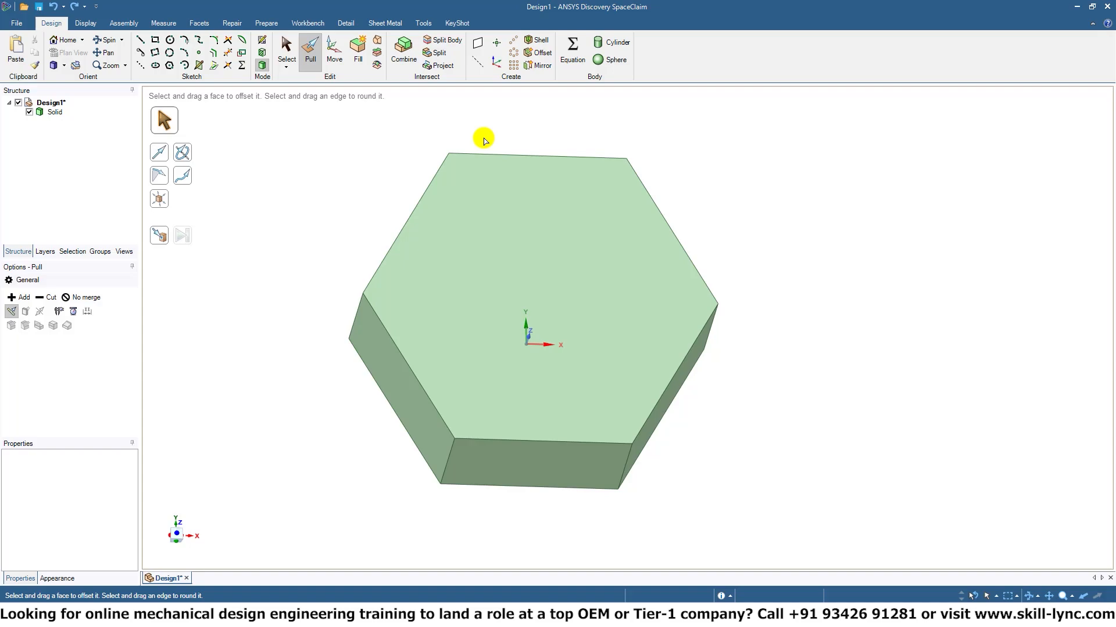
pyautogui.click(503, 336)
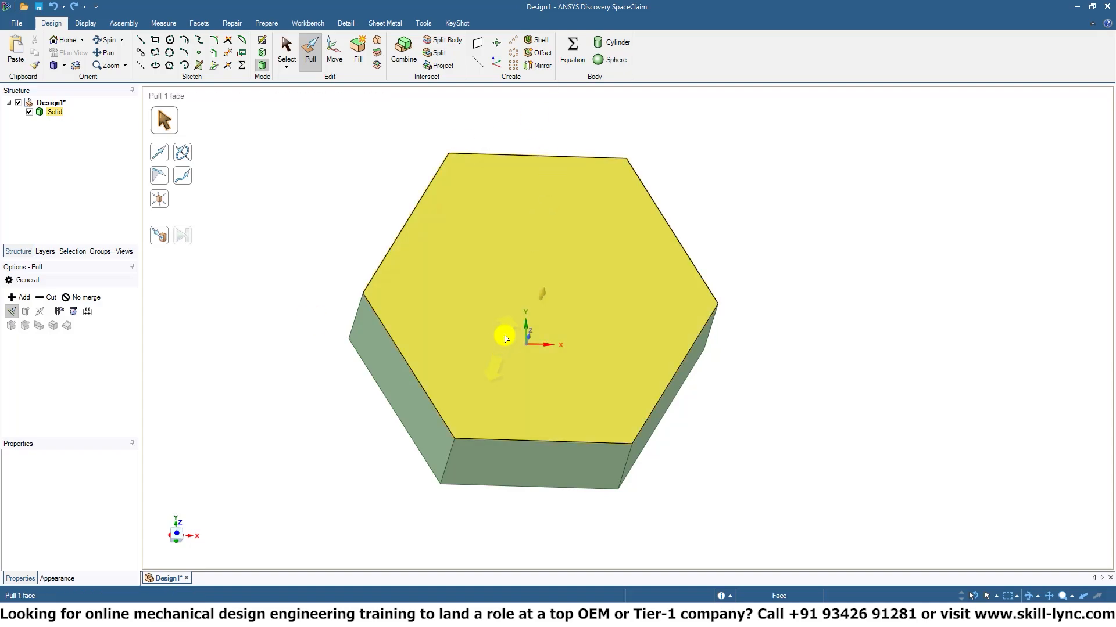
pyautogui.click(817, 234)
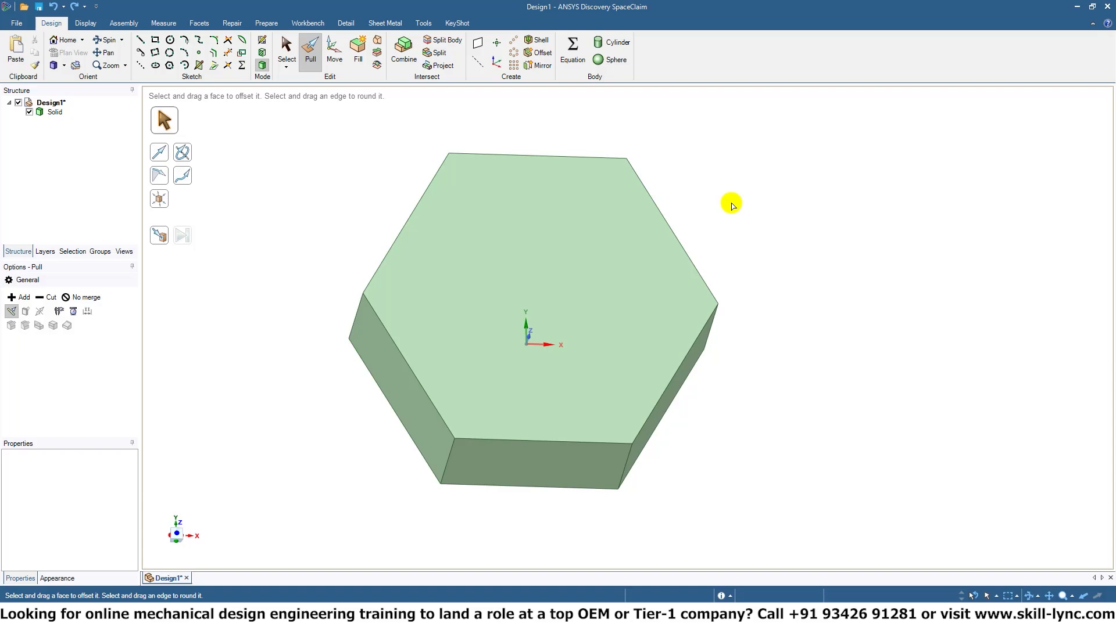
pyautogui.click(558, 308)
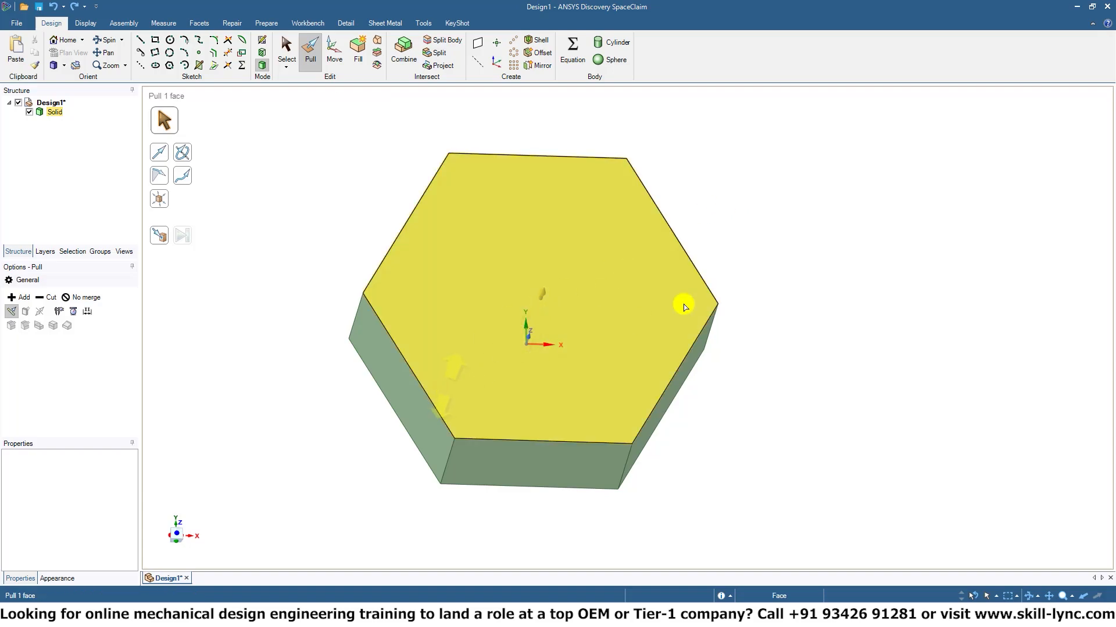
pyautogui.click(834, 264)
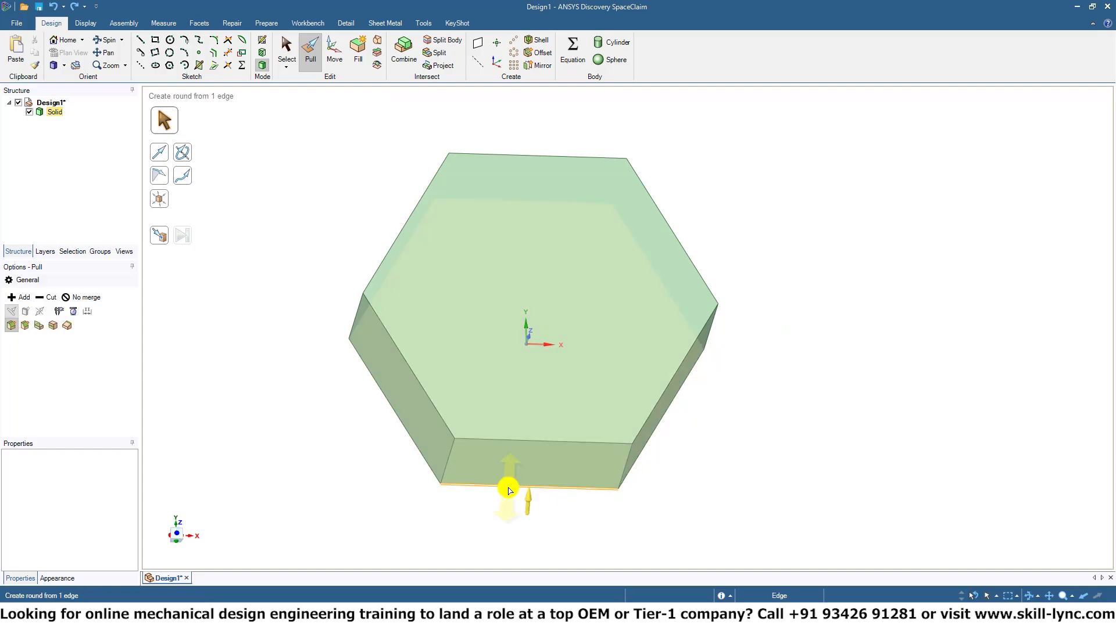
pyautogui.click(563, 441)
# Pull the two lower slanted side faces of the hexagonal solid outward one after the other to form a trapezoidal body.
pyautogui.click(402, 393)
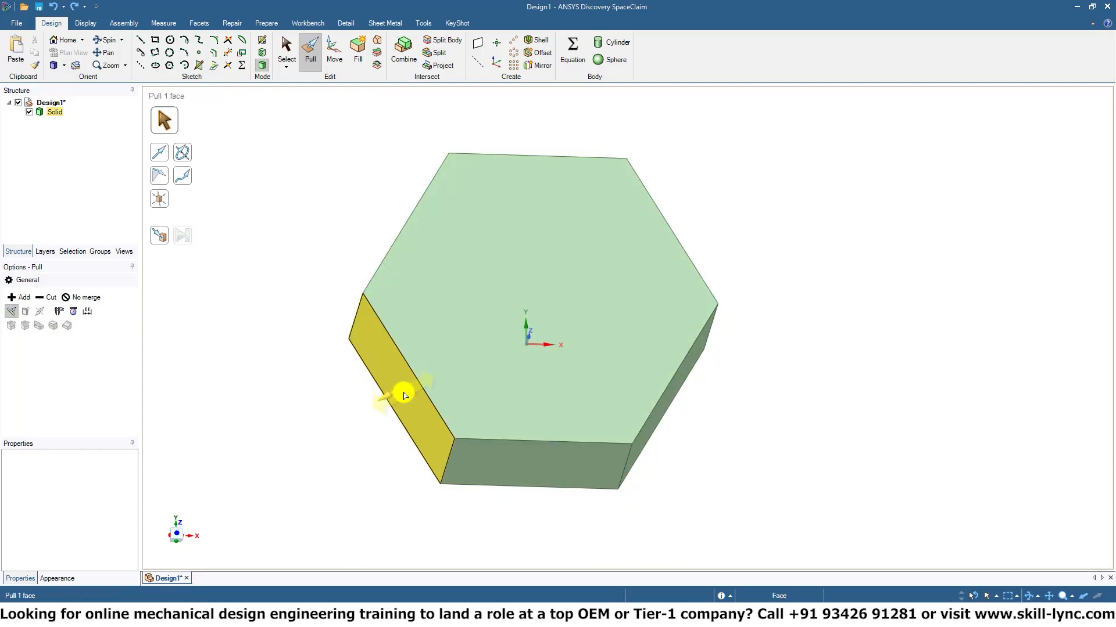
pyautogui.click(405, 395)
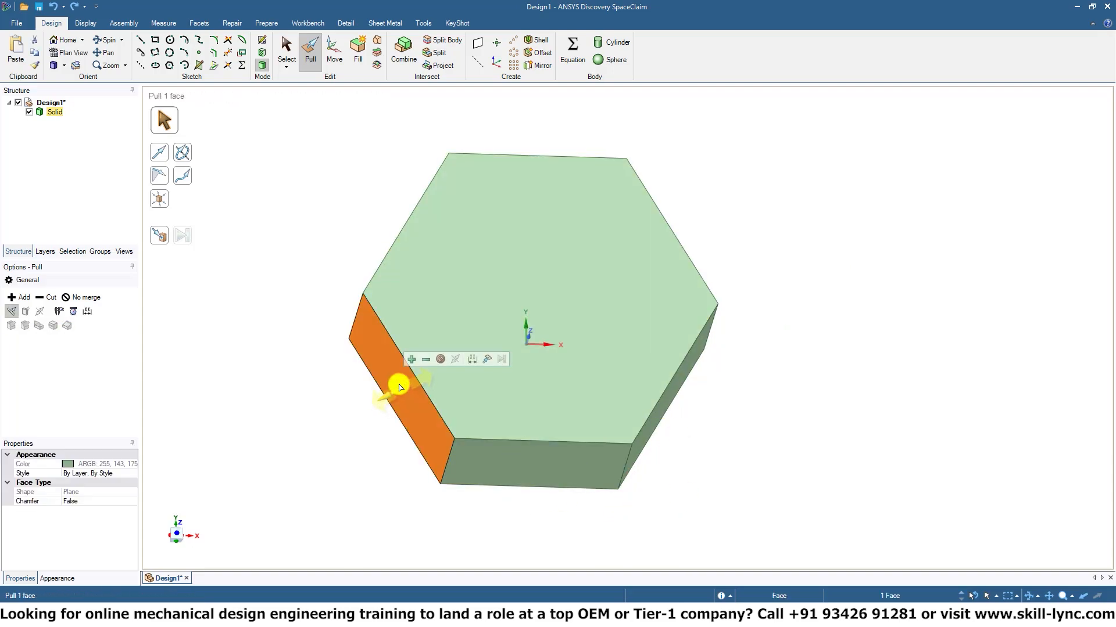
pyautogui.moveTo(398, 396); pyautogui.dragTo(236, 459)
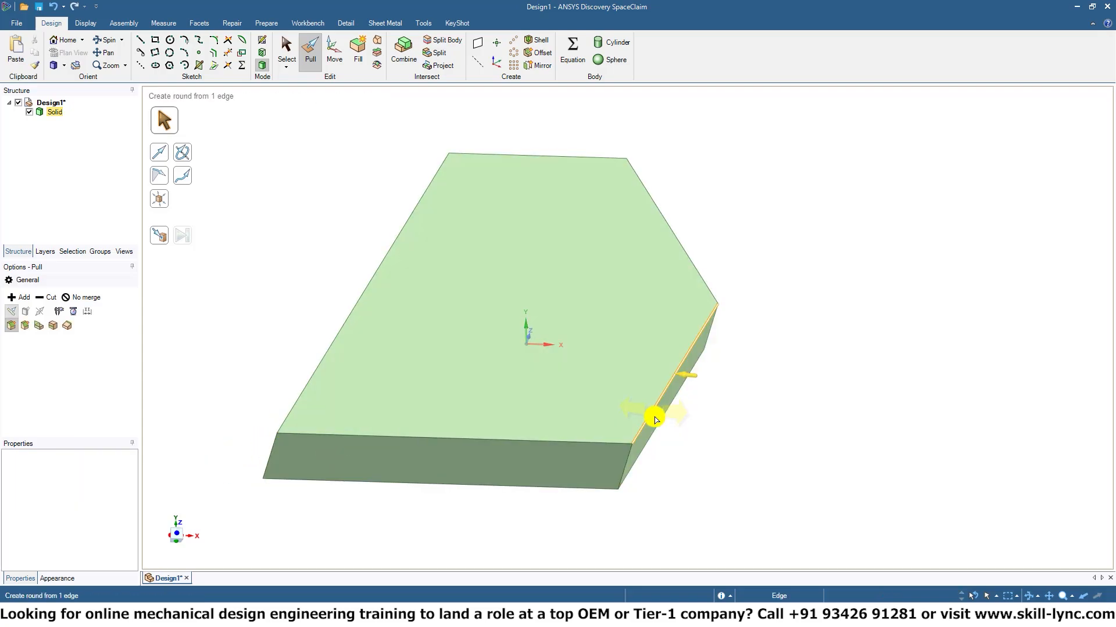
pyautogui.click(653, 416)
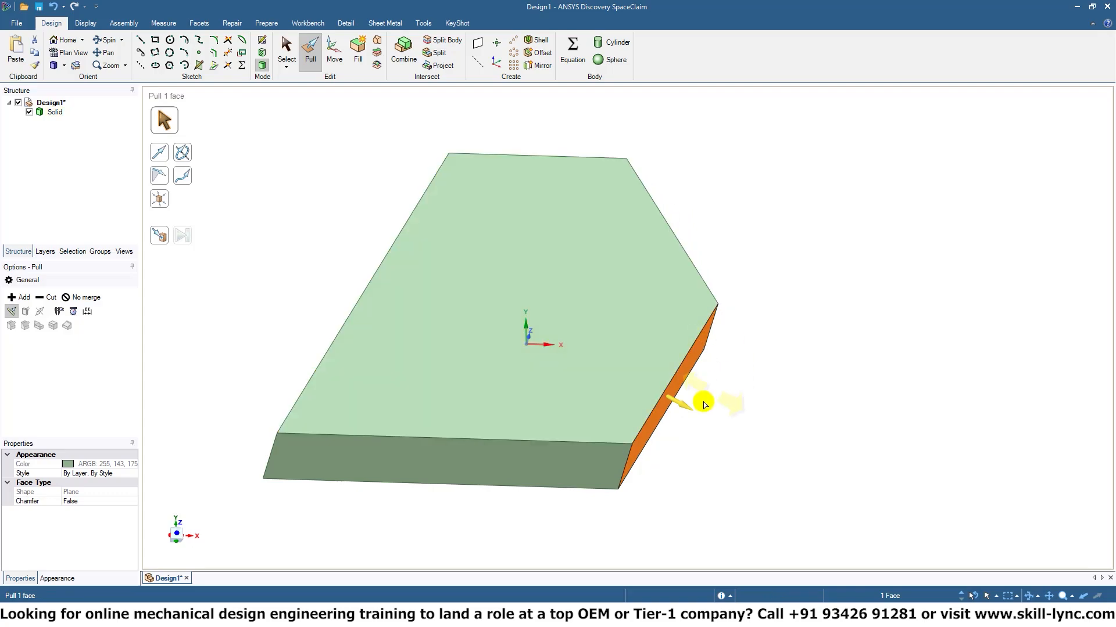
pyautogui.moveTo(681, 406); pyautogui.dragTo(804, 500)
pyautogui.click(787, 331)
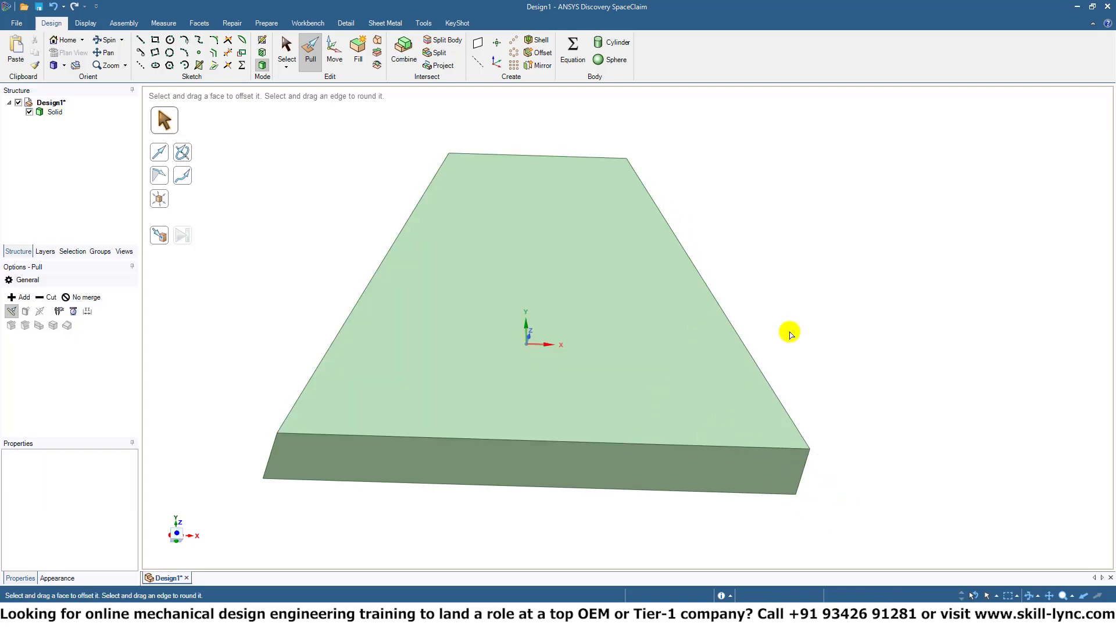
# Pull the narrow end face on the positive Y side outward to turn the trapezoidal body into a triangular prism.
pyautogui.moveTo(727, 212); pyautogui.dragTo(720, 304, button='middle')
pyautogui.click(519, 294)
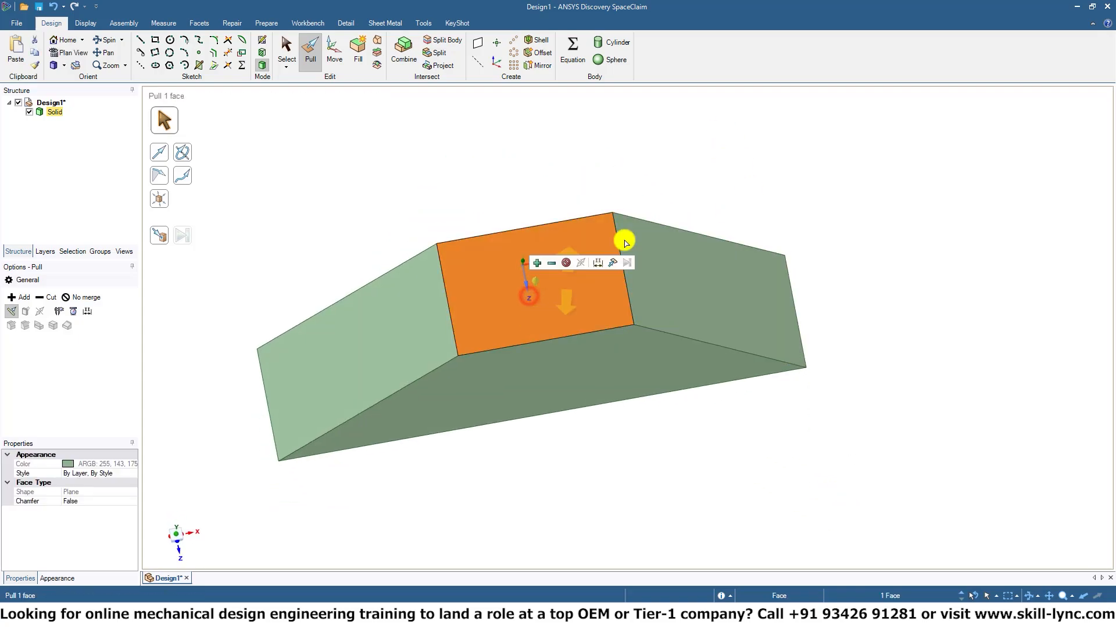
pyautogui.moveTo(623, 236); pyautogui.dragTo(623, 47, button='middle')
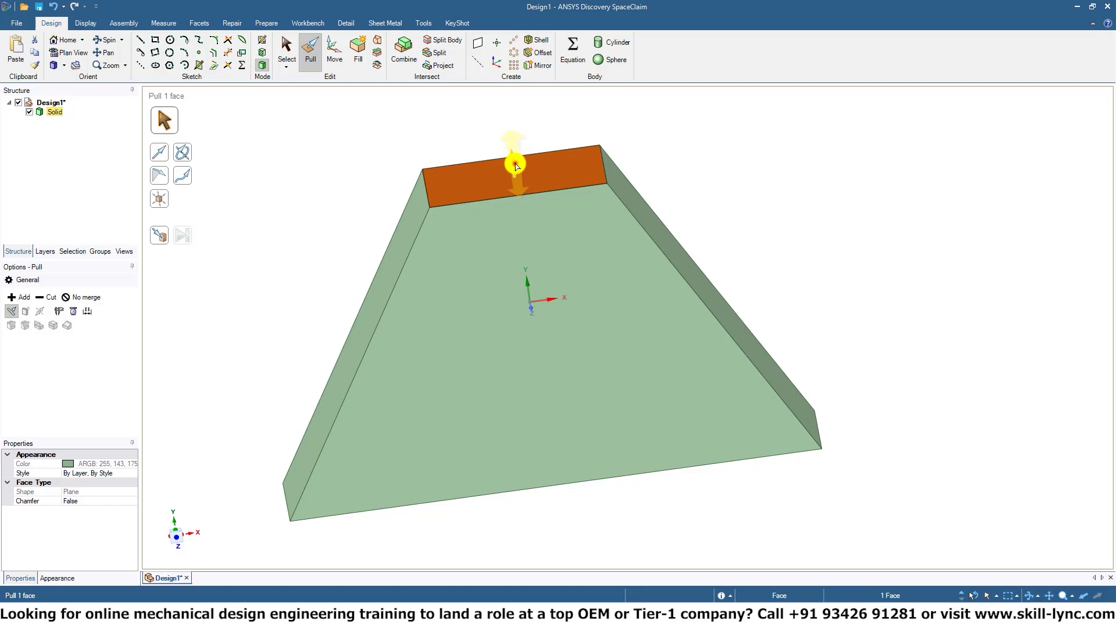
pyautogui.moveTo(516, 167); pyautogui.dragTo(545, 90)
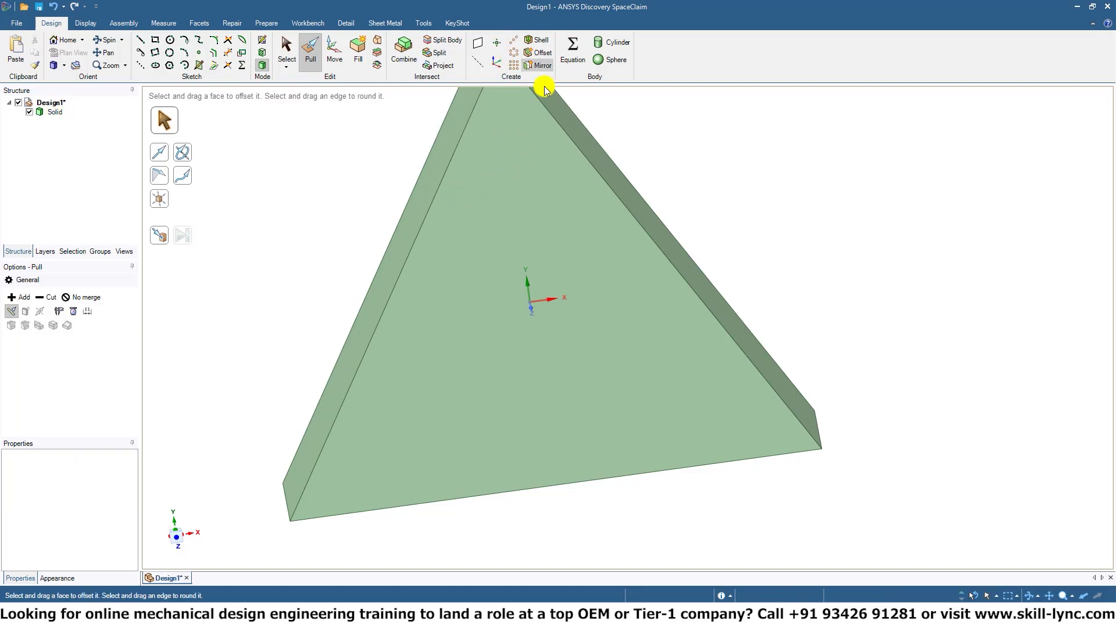
# Pull the triangular prism's slanted face on the positive X side inward by about 9.98 mm, and clear the selection.
pyautogui.scroll(-5, 737, 182)
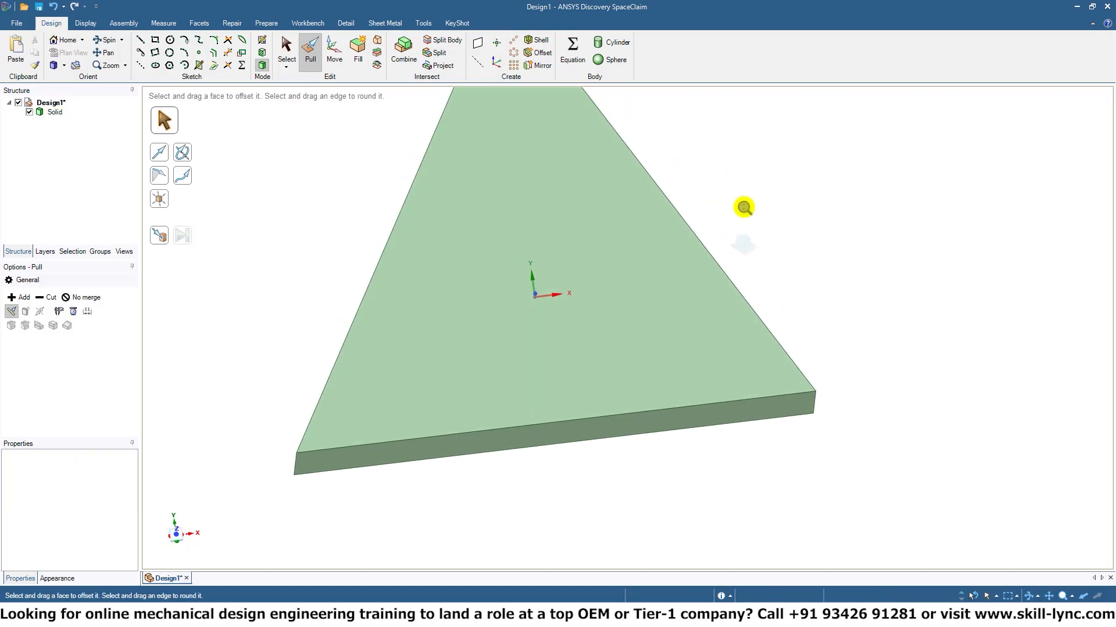
pyautogui.keyDown('shift'); pyautogui.moveTo(744, 208); pyautogui.dragTo(578, 281, button='middle'); pyautogui.keyUp('shift')
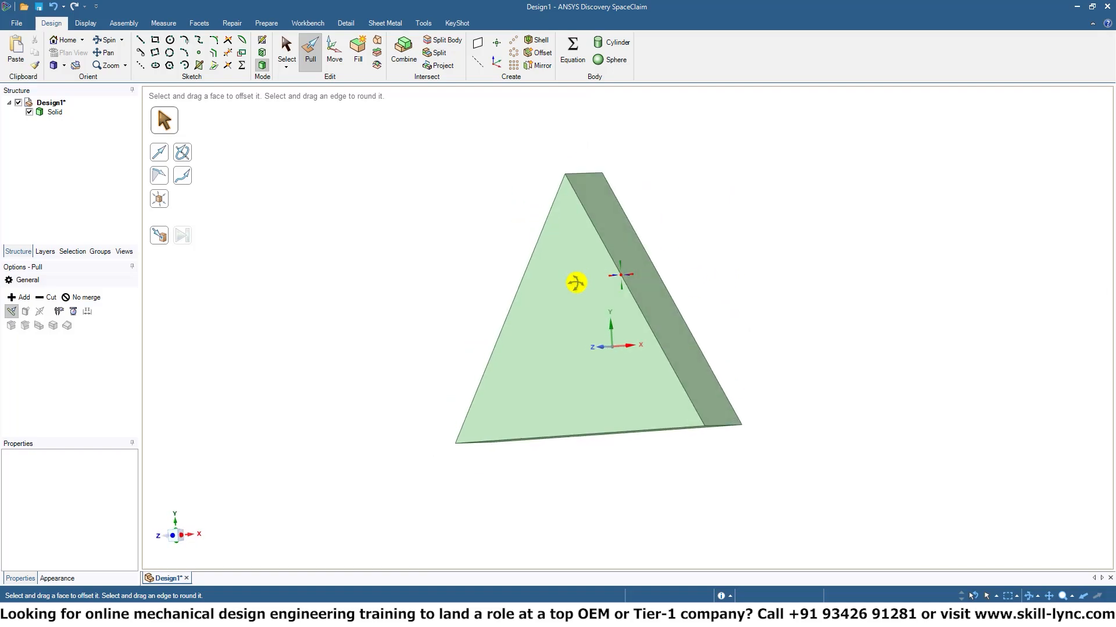
pyautogui.click(660, 292)
pyautogui.moveTo(658, 296); pyautogui.dragTo(608, 347)
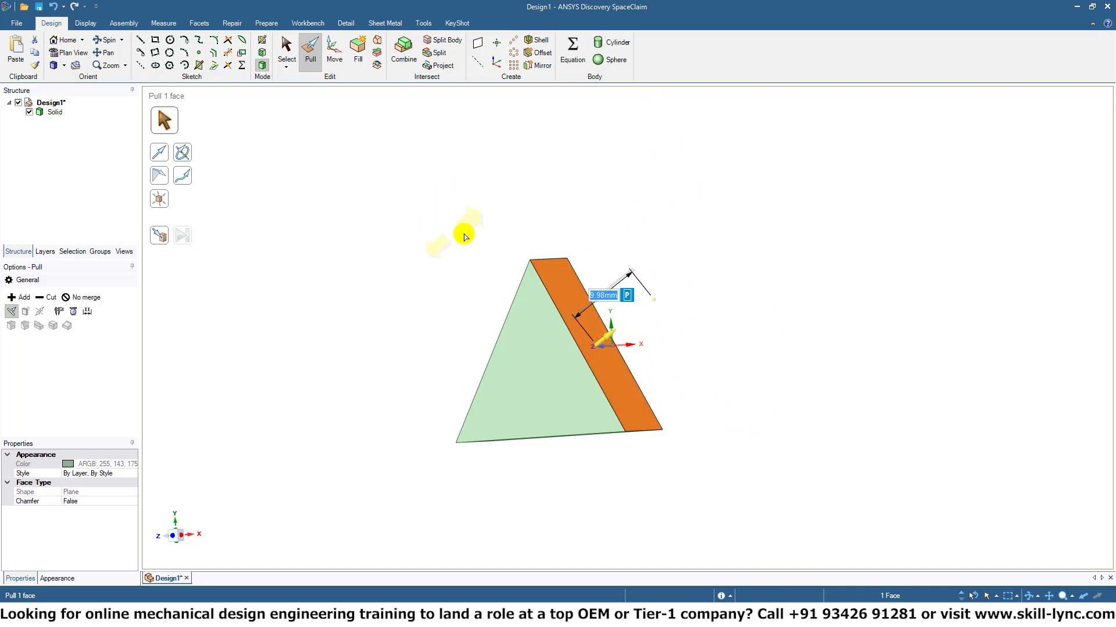
pyautogui.moveTo(528, 261); pyautogui.dragTo(511, 225, button='middle')
pyautogui.click(598, 162)
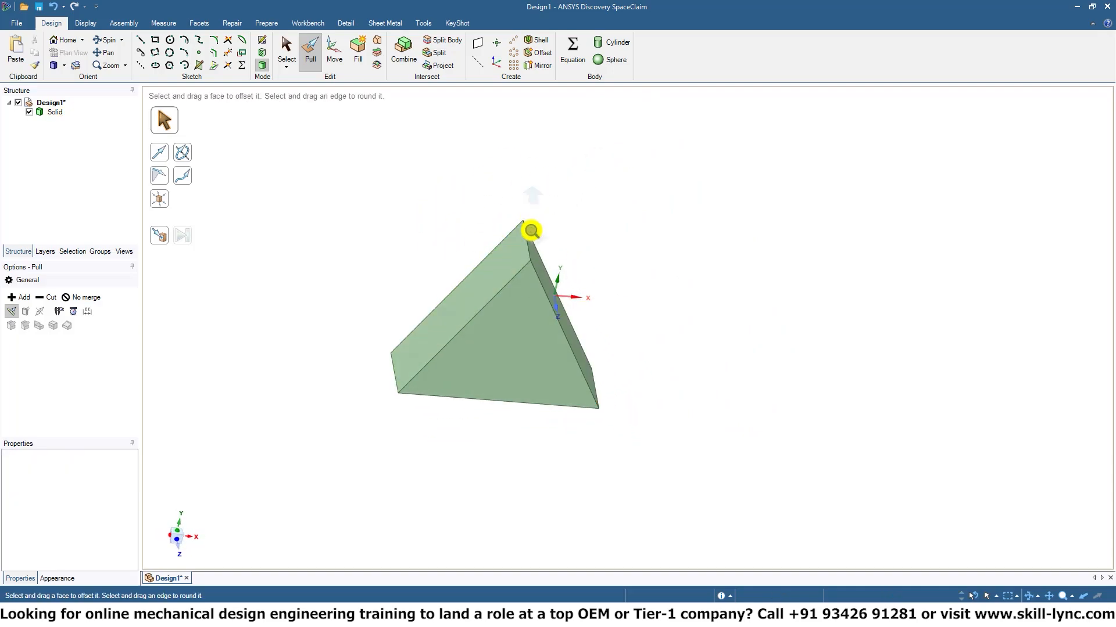
# Try reshaping the prism's apex edge by pulling it, and undo the change.
pyautogui.scroll(5, 530, 226)
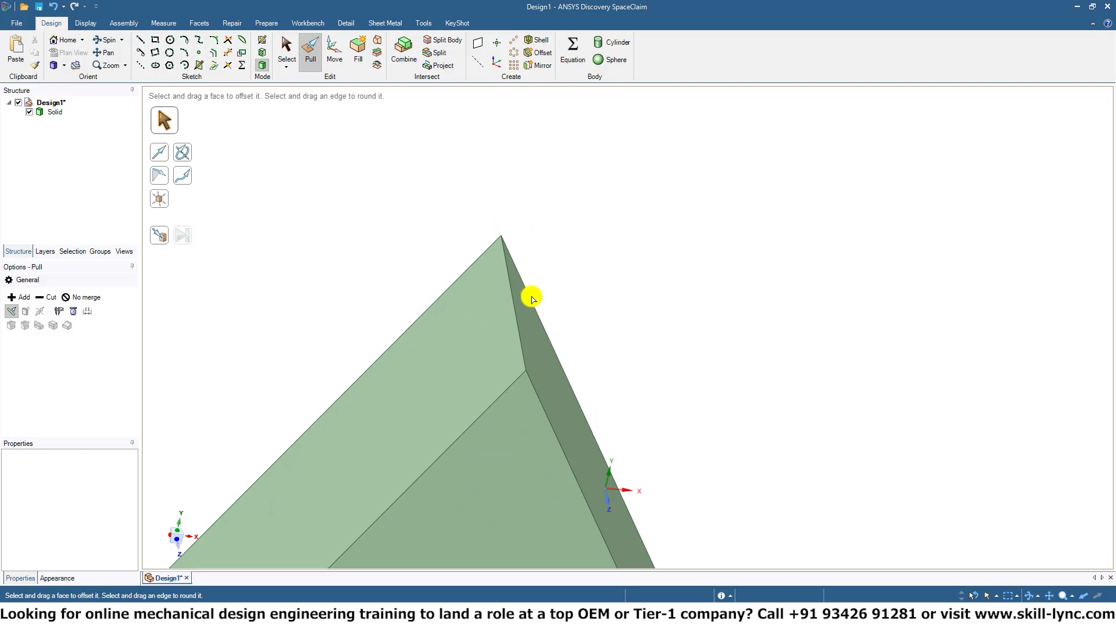
pyautogui.moveTo(514, 308); pyautogui.dragTo(511, 341)
pyautogui.hotkey('ctrl', 'z')
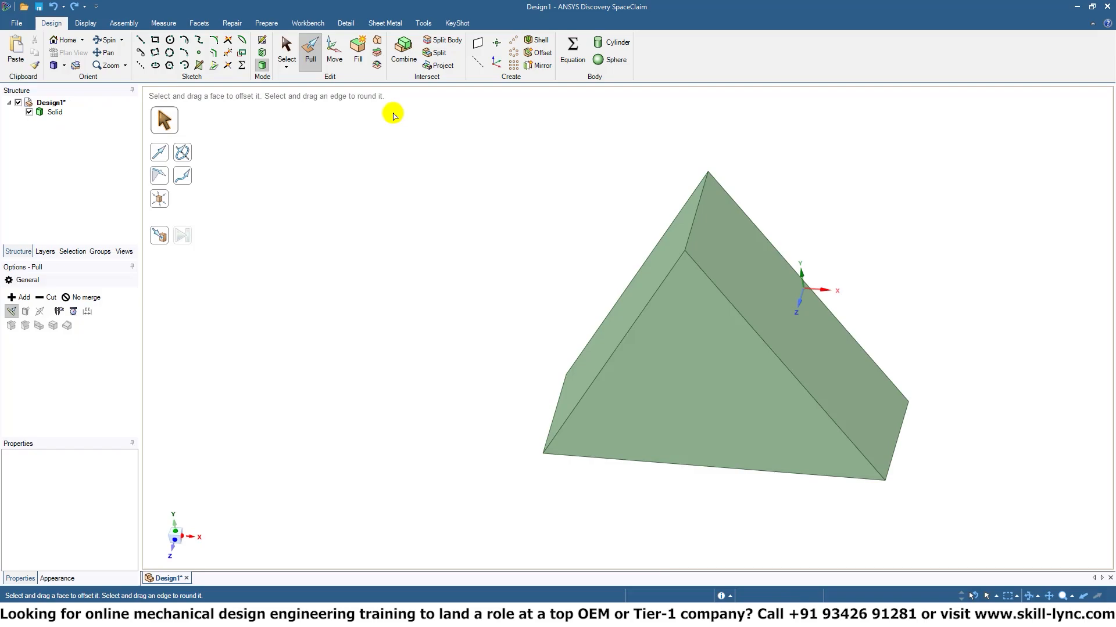
# Delete the triangular solid and switch to sketch mode on the XY plane.
pyautogui.hotkey('ctrl', 'a')
pyautogui.press('Delete')
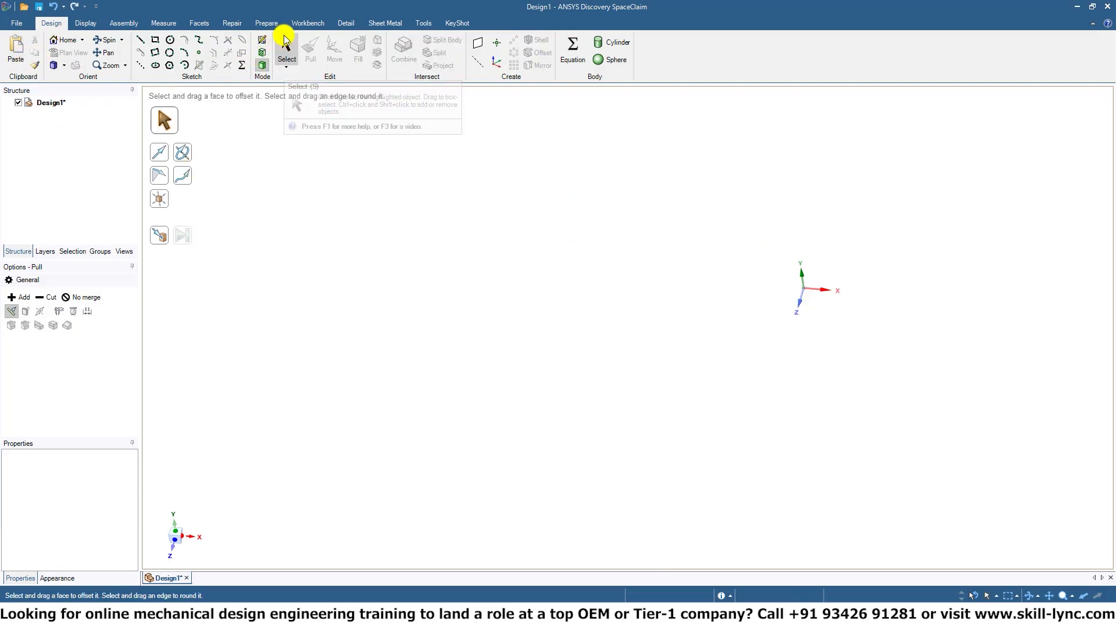
pyautogui.click(260, 42)
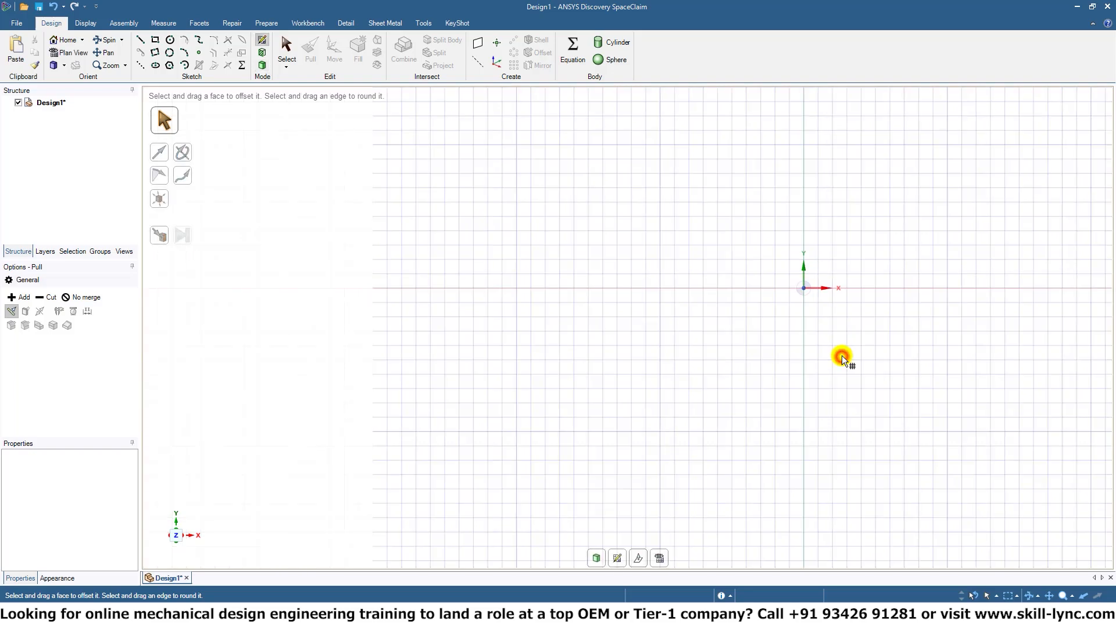
# Sketch a six-sided polygon centred on the origin with an internal diameter of about 27.71 mm at 30°, and end polygon sketching.
pyautogui.scroll(3, 915, 321)
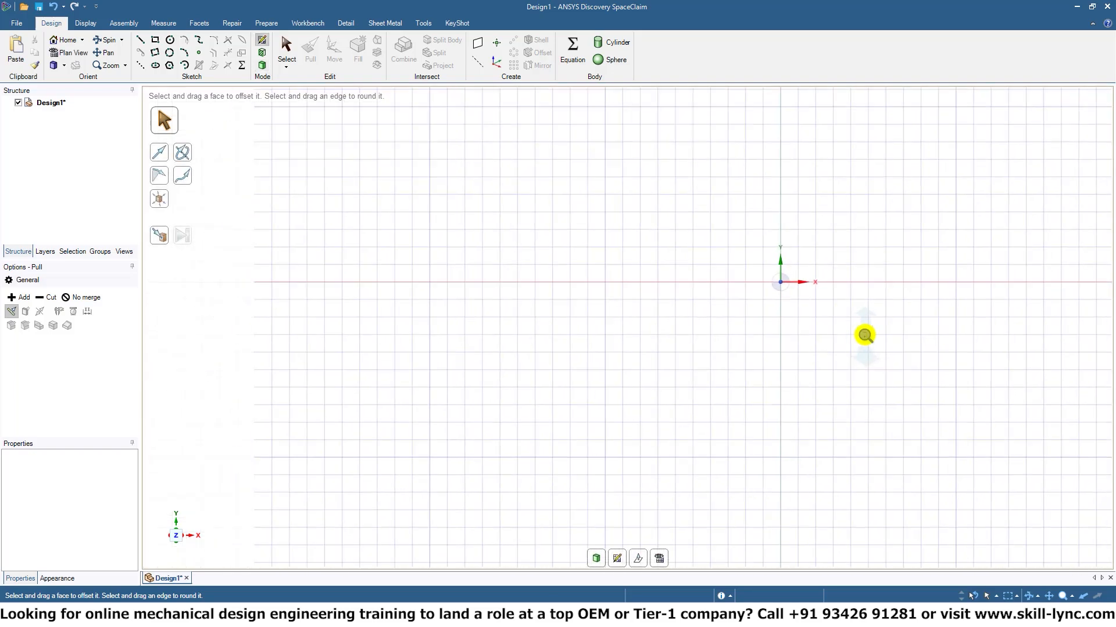
pyautogui.keyDown('shift'); pyautogui.moveTo(807, 244); pyautogui.dragTo(710, 278, button='middle'); pyautogui.keyUp('shift')
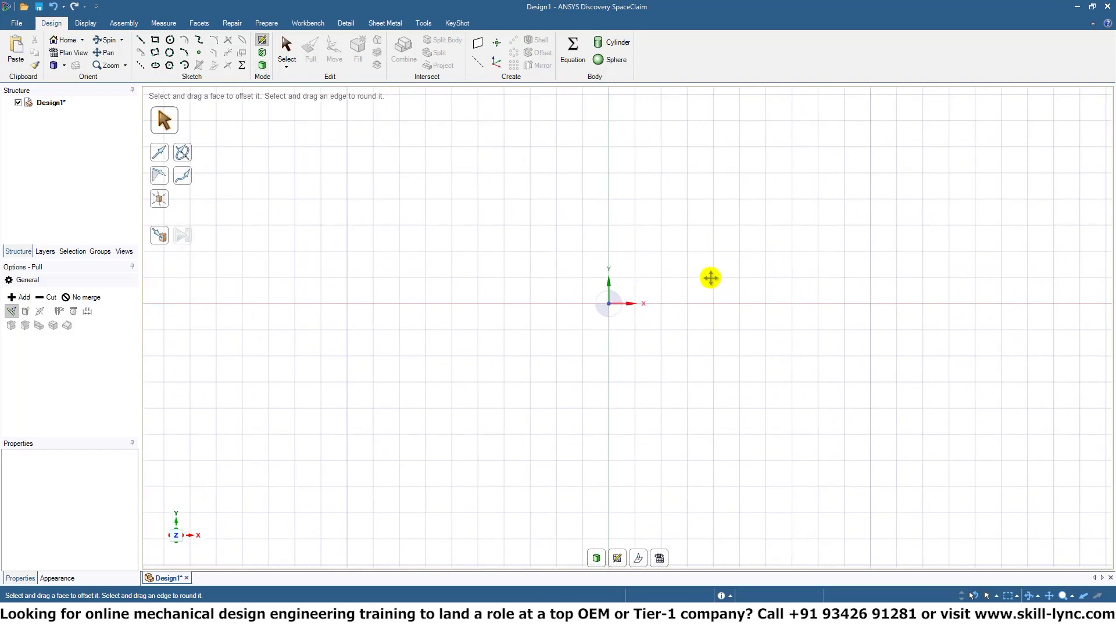
pyautogui.scroll(-3, 710, 276)
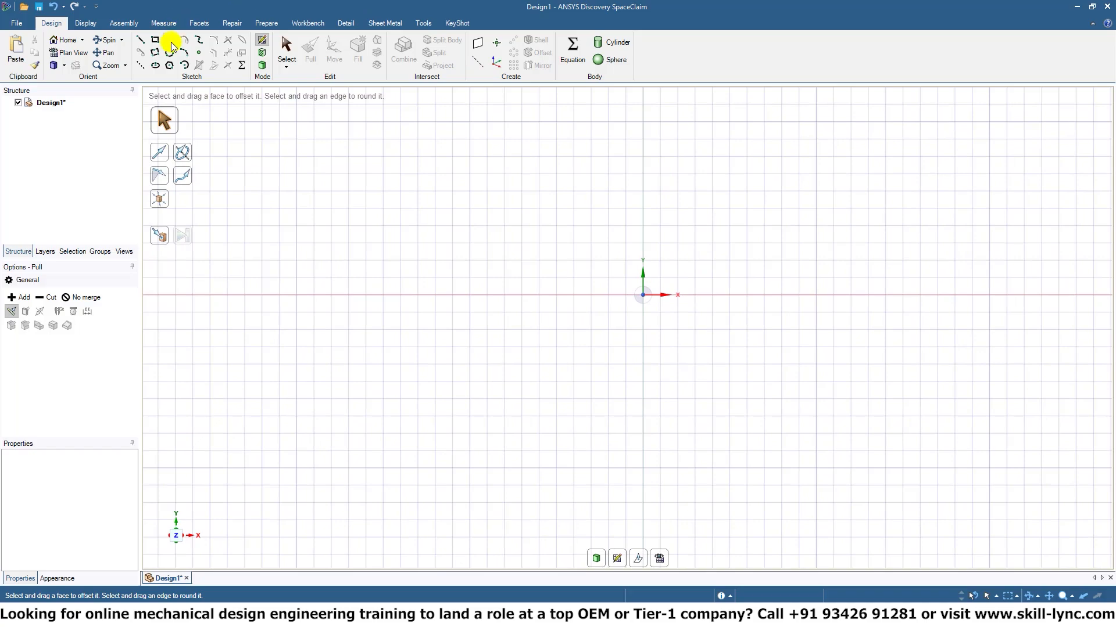
pyautogui.click(154, 42)
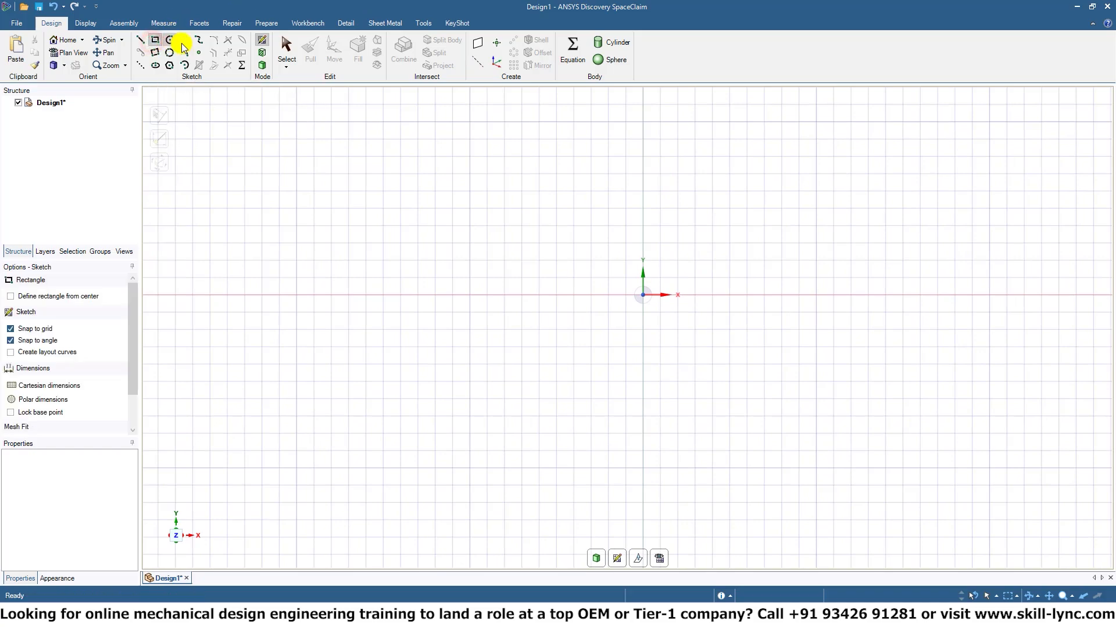
pyautogui.click(170, 65)
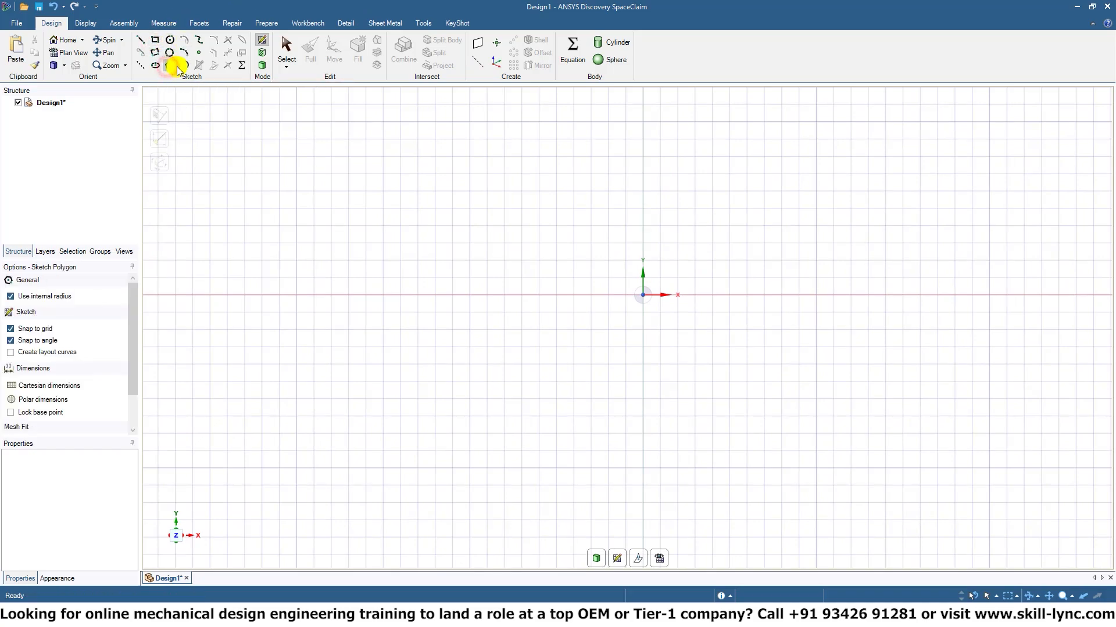
pyautogui.click(646, 297)
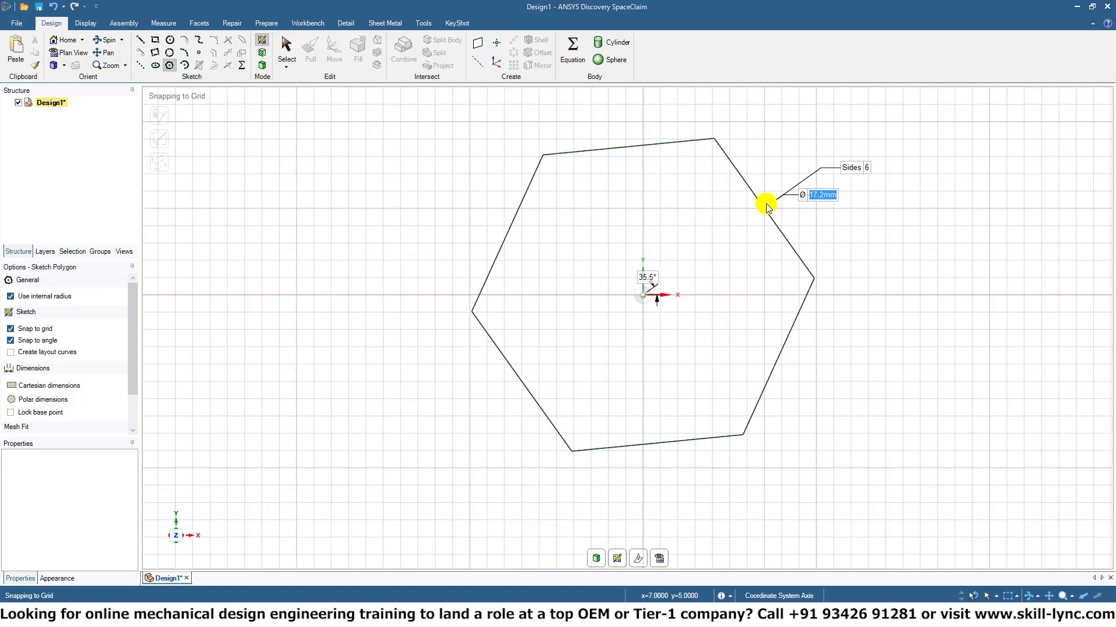
pyautogui.click(846, 181)
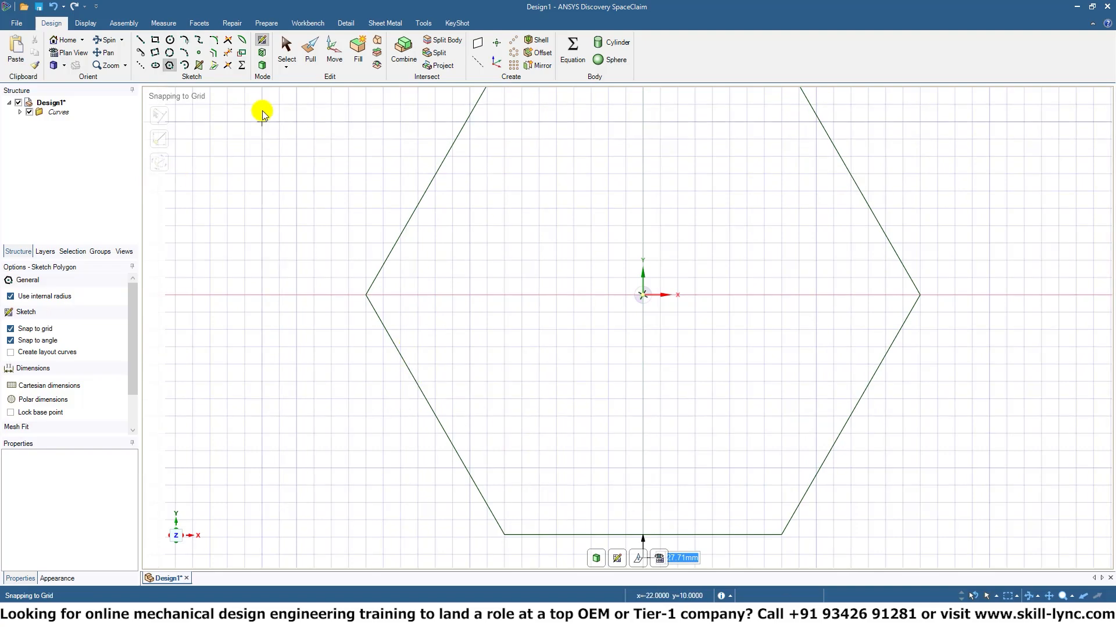
pyautogui.click(287, 47)
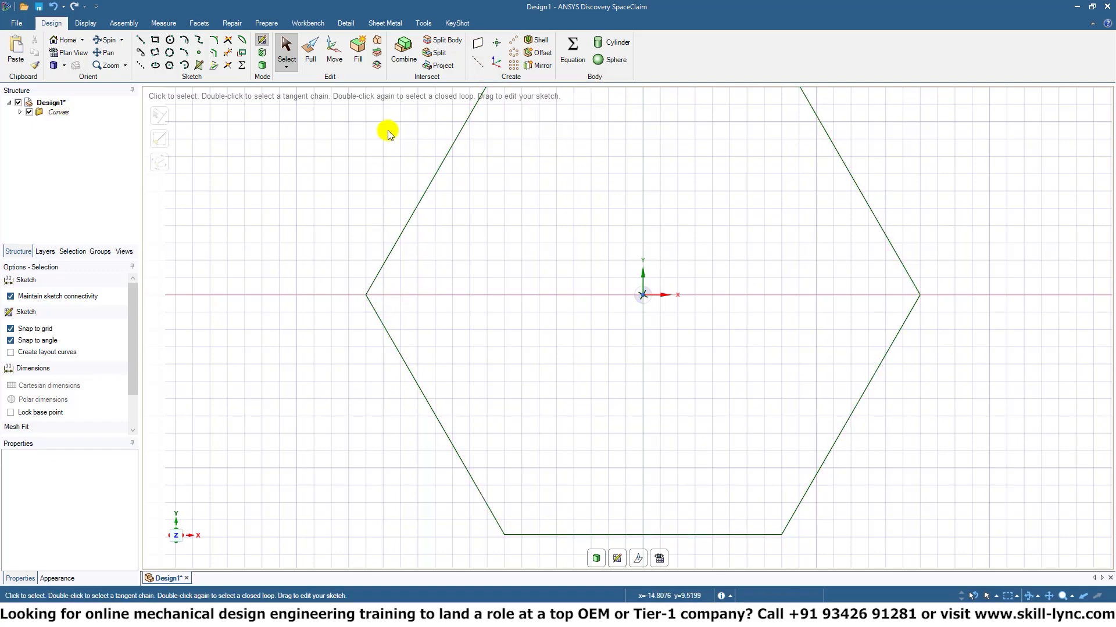
# Place a sketch point on the hexagon's vertex at x=-16, y=0, and list the individual sketch curves in the structure tree.
pyautogui.click(197, 52)
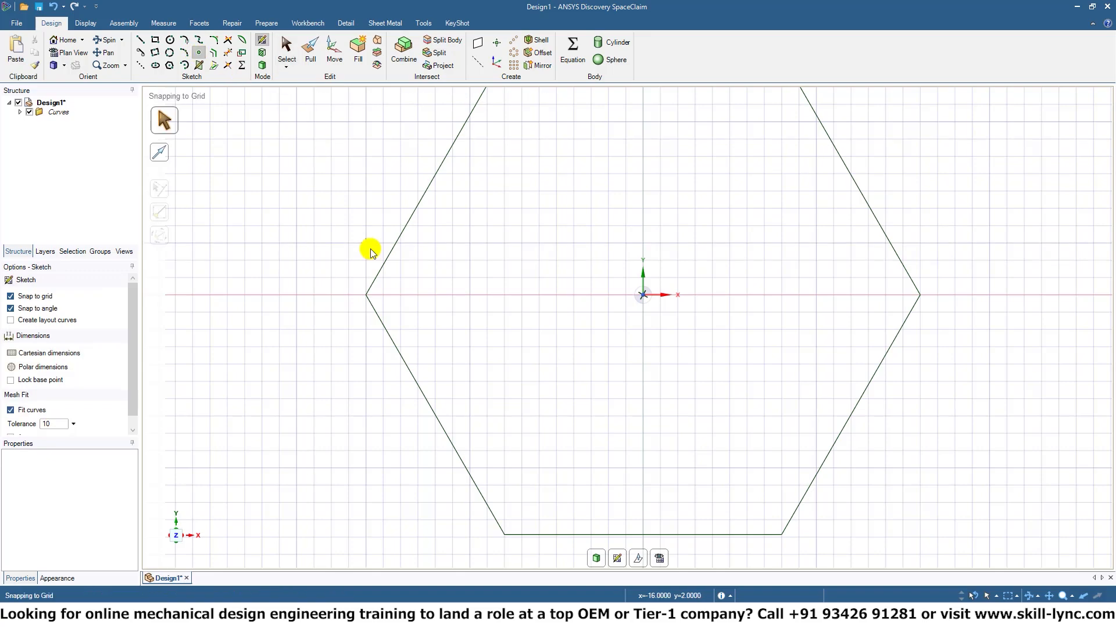
pyautogui.click(366, 296)
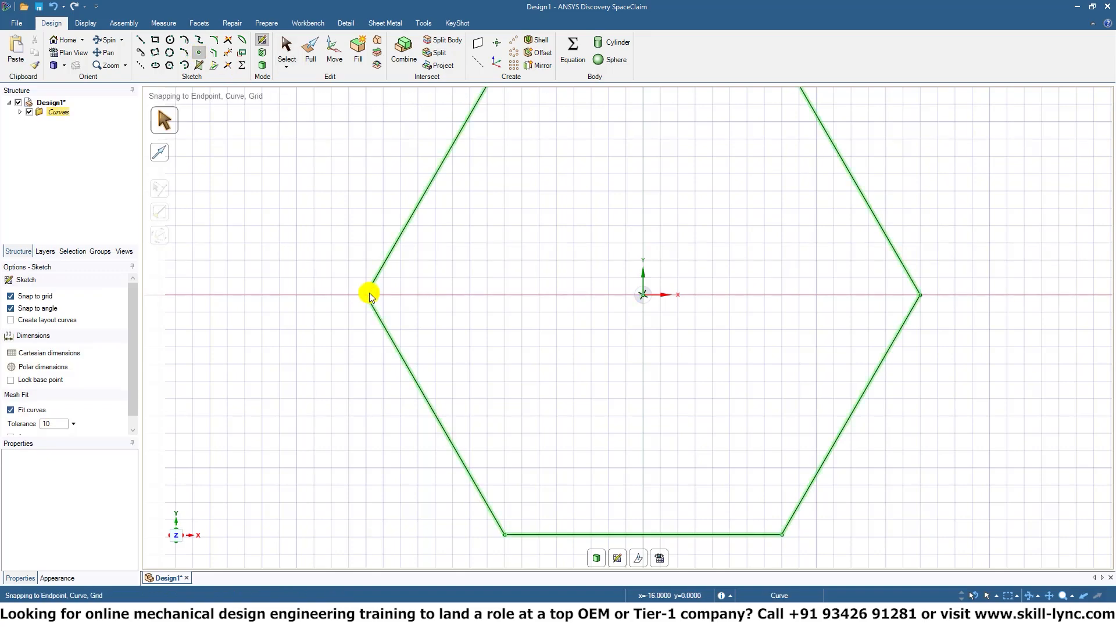
pyautogui.click(21, 112)
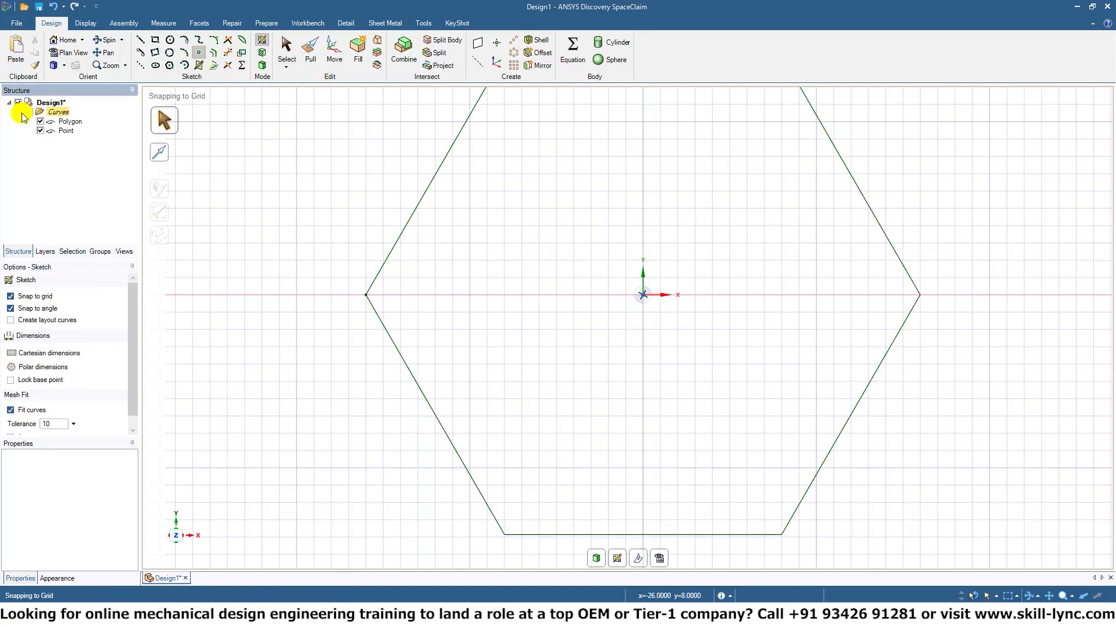
# Try creating a plane from the vertex point alone, inspect it at an angle, and undo it.
pyautogui.click(65, 131)
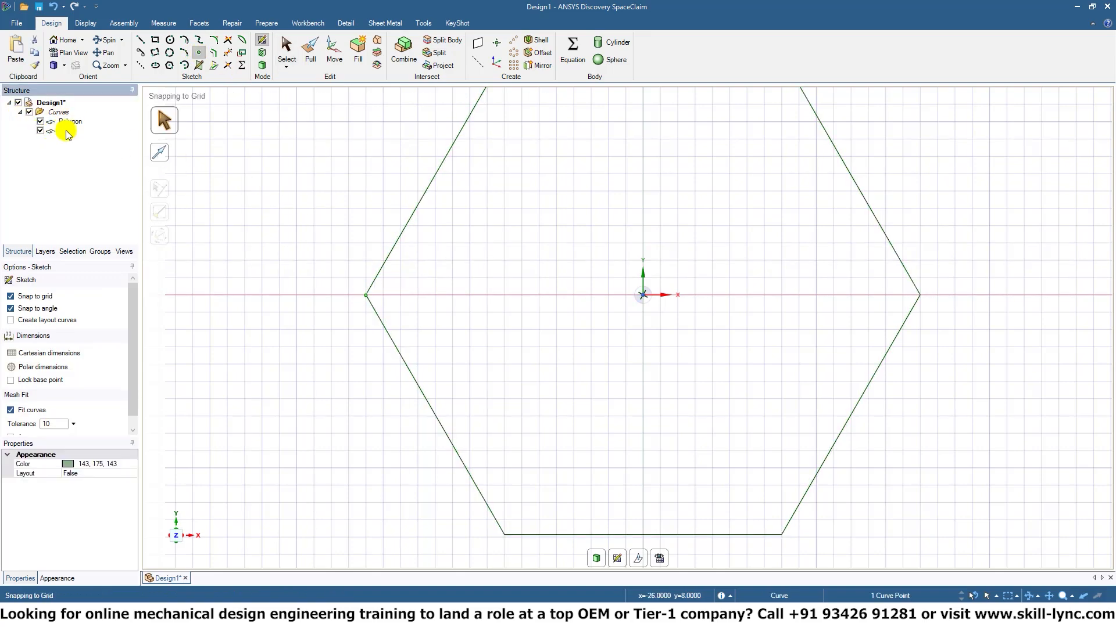
pyautogui.click(479, 43)
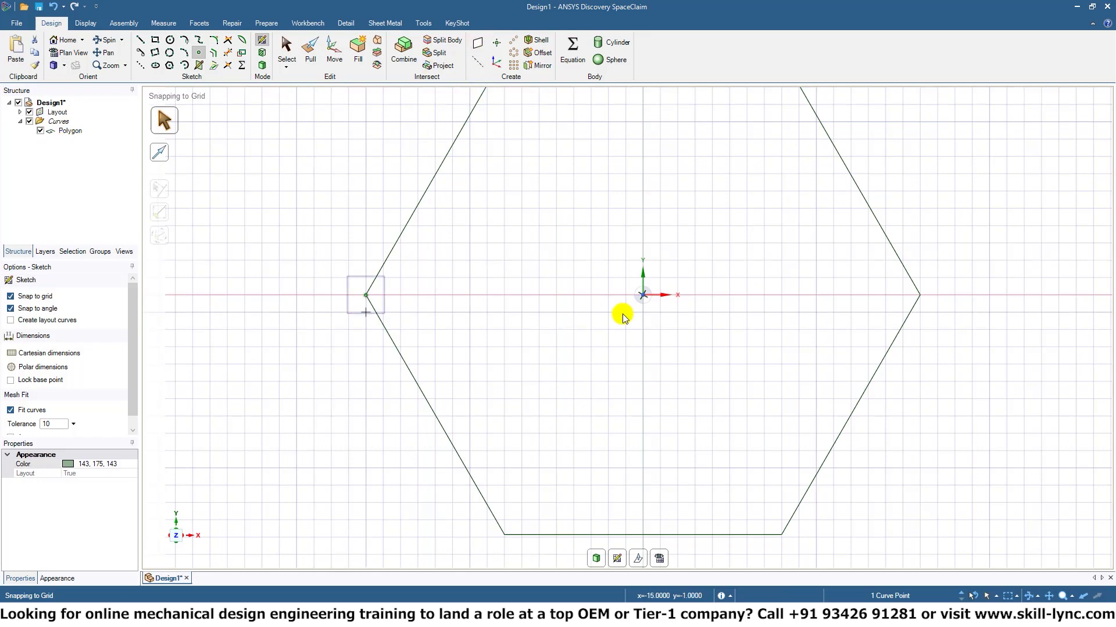
pyautogui.moveTo(404, 418)
pyautogui.mouseDown(button='middle')
pyautogui.moveTo(331, 354)
pyautogui.moveTo(341, 337)
pyautogui.mouseUp(button='middle')
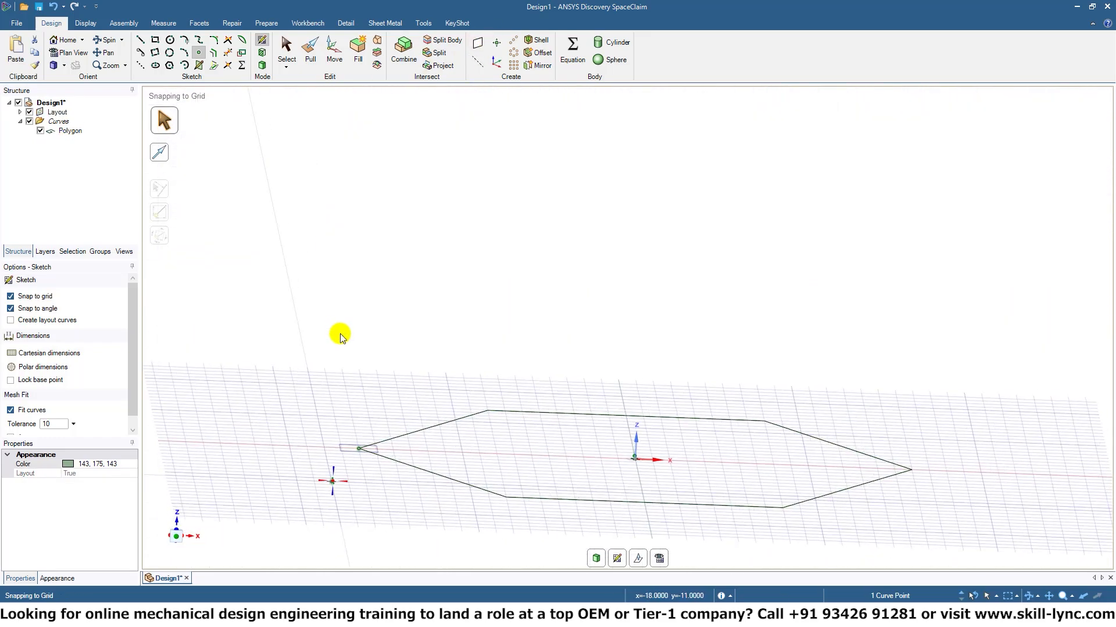
pyautogui.hotkey('ctrl', 'z')
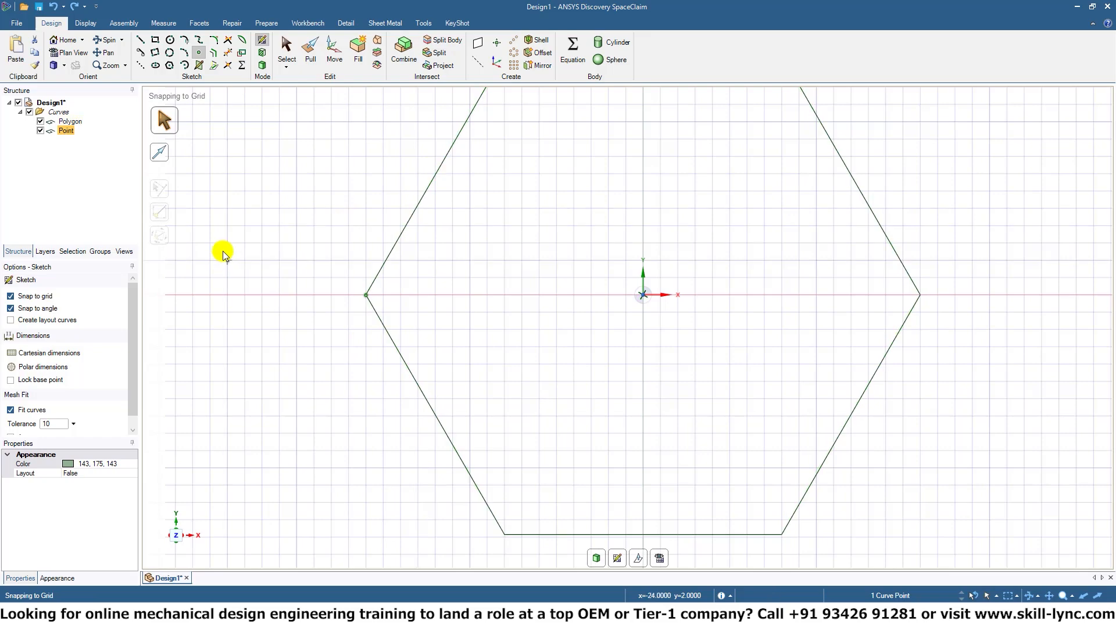
# Try creating a plane with nothing selected, inspect its orientation to the hexagon, and undo it.
pyautogui.click(85, 197)
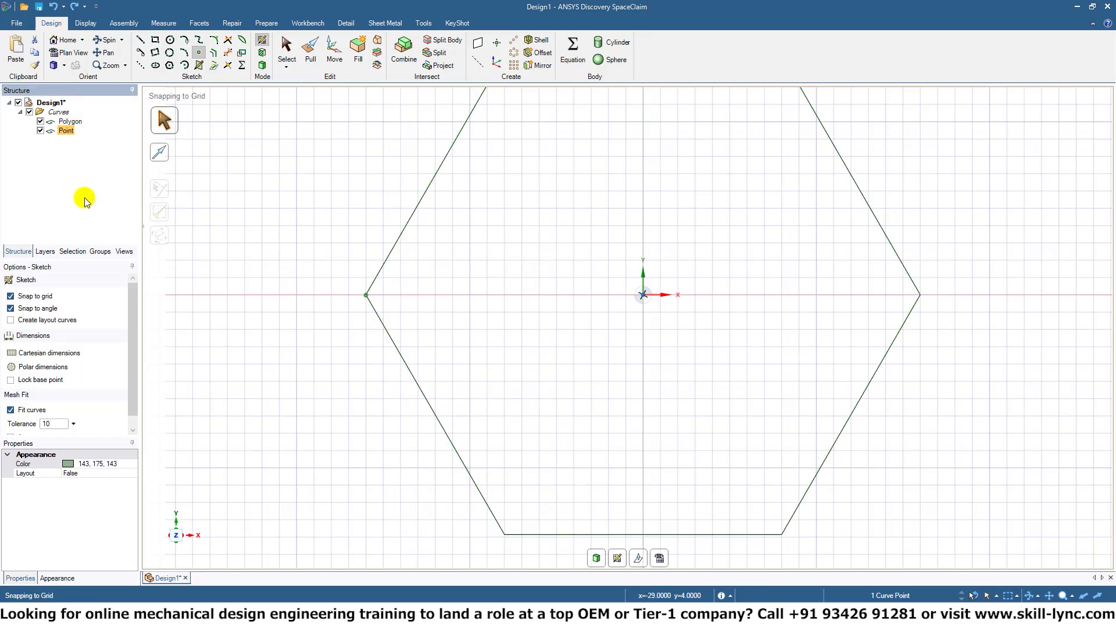
pyautogui.click(84, 198)
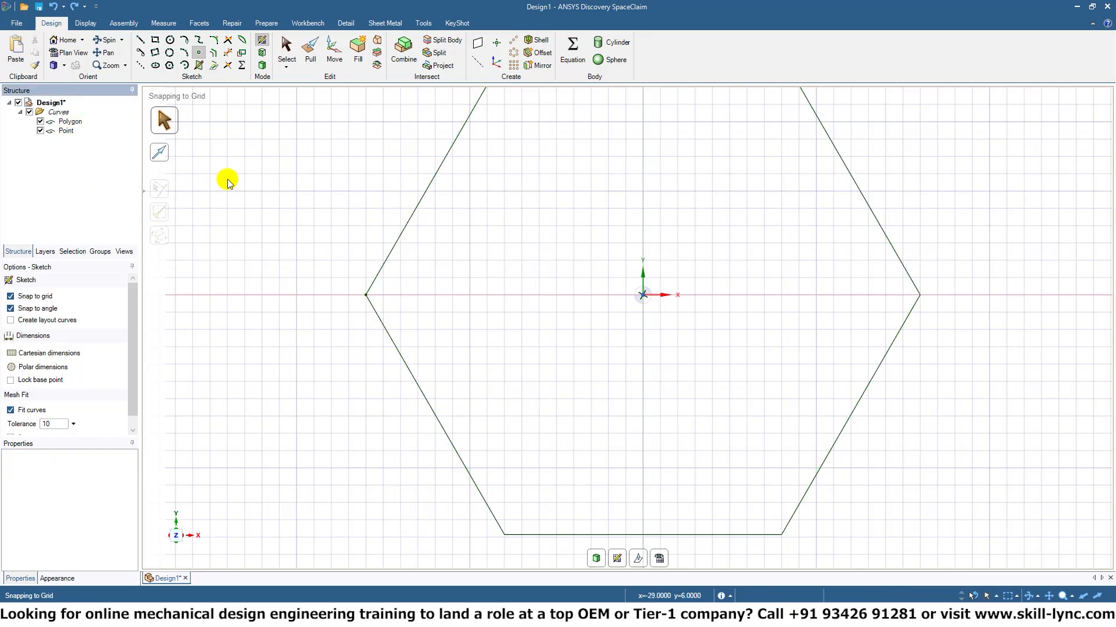
pyautogui.click(474, 49)
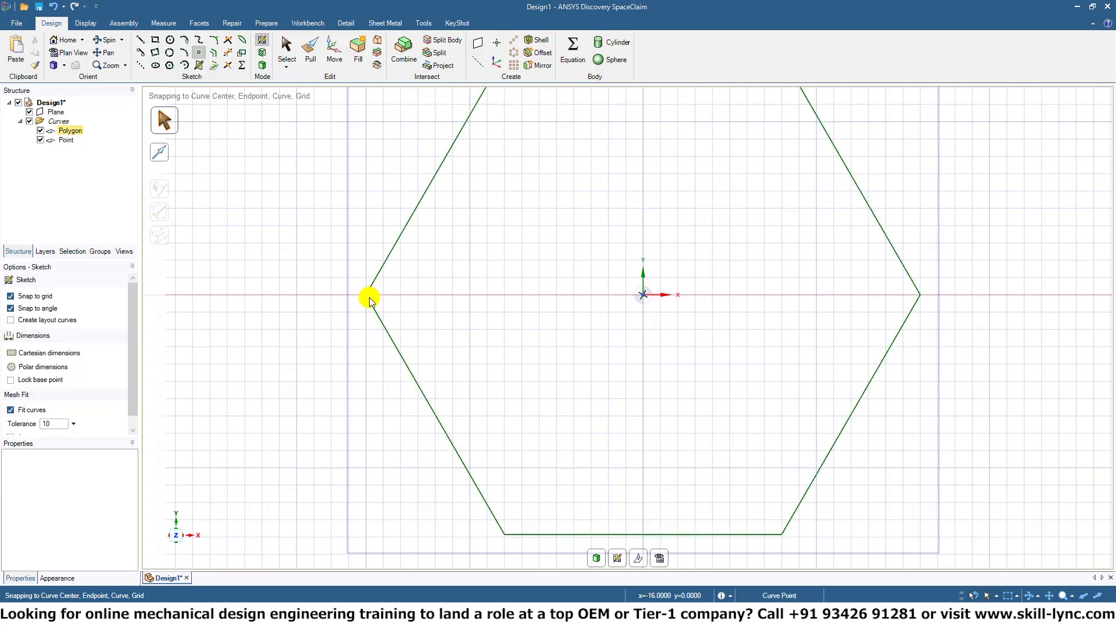
pyautogui.moveTo(480, 319)
pyautogui.mouseDown(button='middle')
pyautogui.moveTo(485, 204)
pyautogui.moveTo(503, 182)
pyautogui.mouseUp(button='middle')
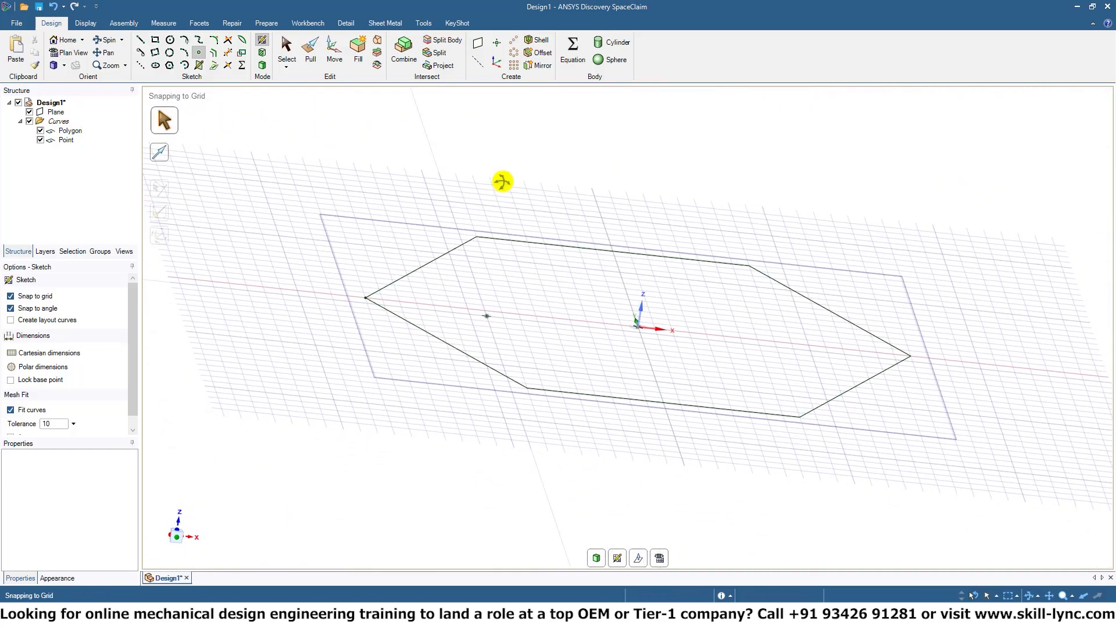
pyautogui.hotkey('ctrl', 'z')
# Place another sketch point on the hexagon's vertex on the negative X side.
pyautogui.moveTo(470, 424); pyautogui.dragTo(496, 245, button='middle')
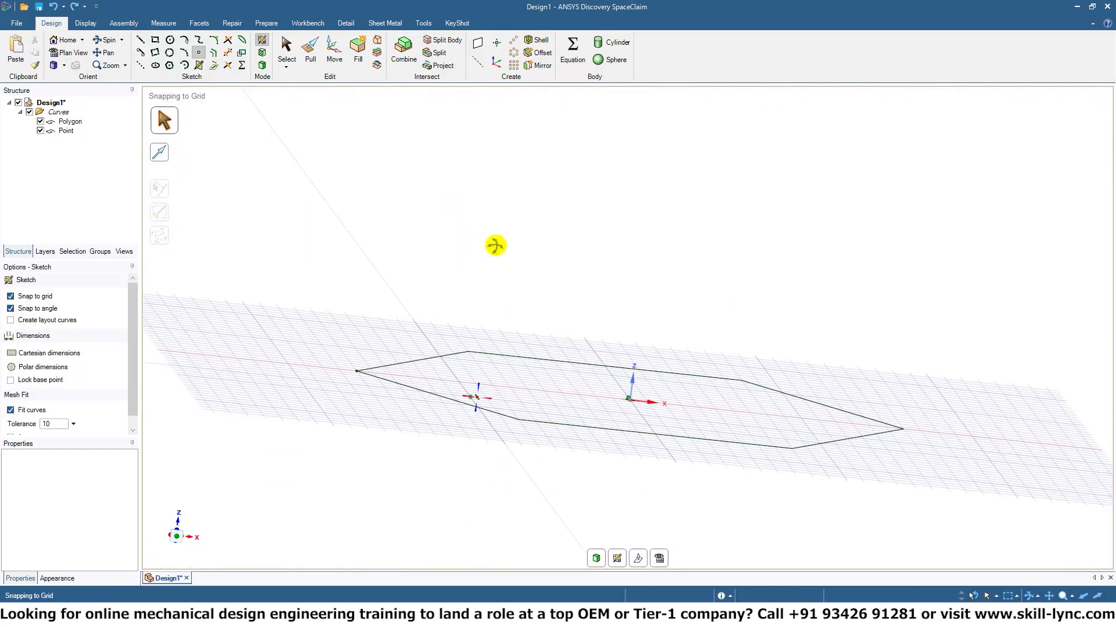
pyautogui.click(354, 371)
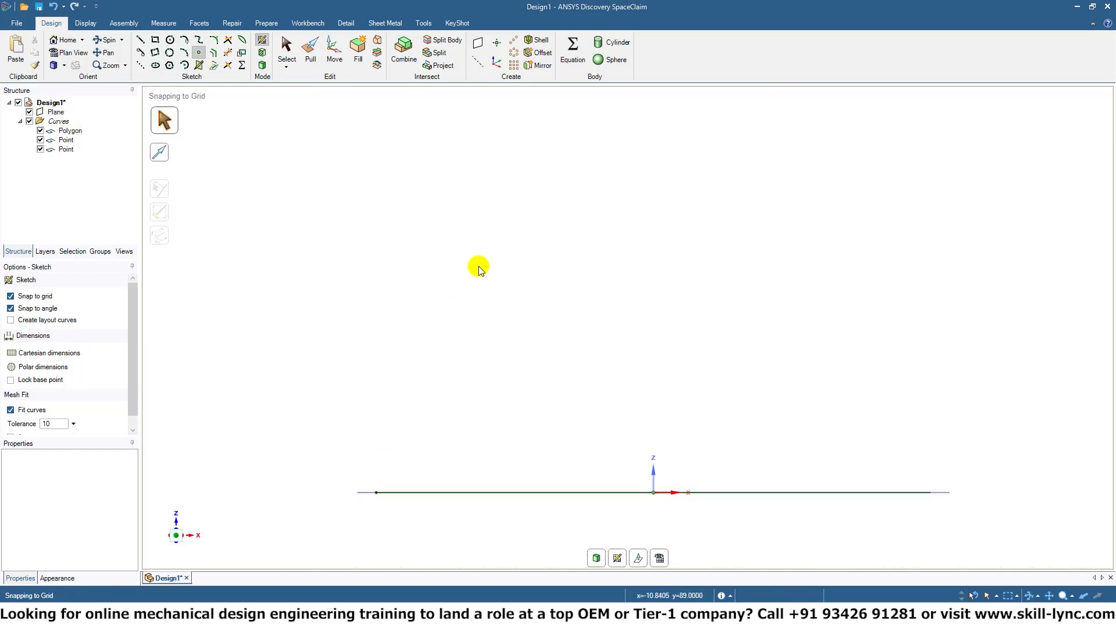
# Try creating another plane in the edge-on view, and undo the last two planes.
pyautogui.click(482, 45)
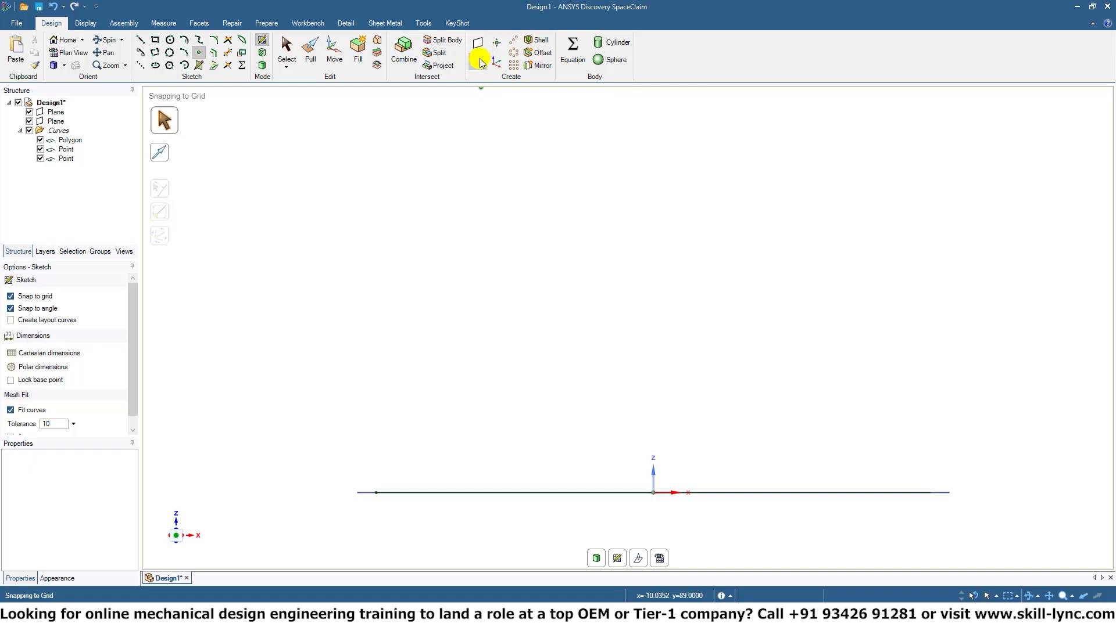
pyautogui.hotkey('ctrl', 'z')
pyautogui.hotkey('ctrl', 'z')
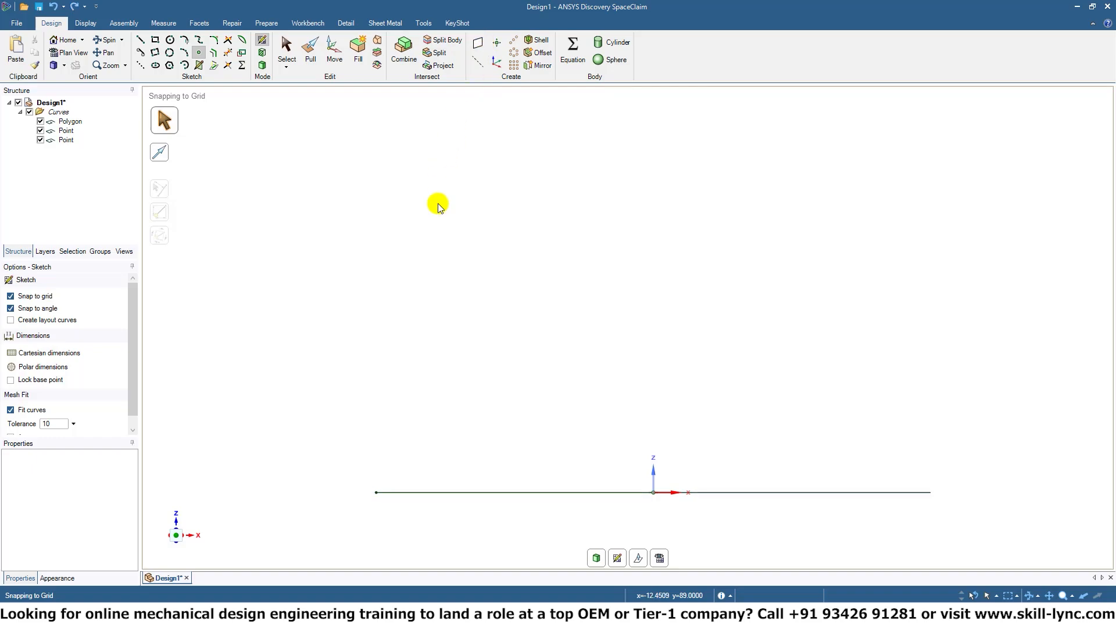
pyautogui.moveTo(606, 134); pyautogui.dragTo(616, 231, button='middle')
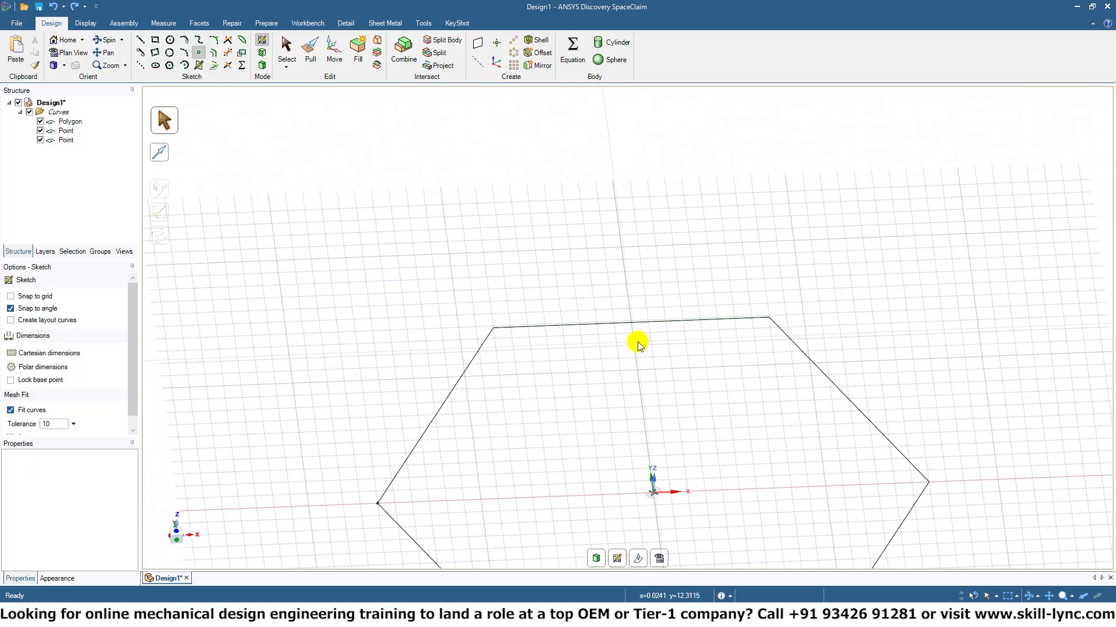
# Sketch a 20 mm construction line along the X axis from x = -24 to x = -4, passing through the hexagon's vertex.
pyautogui.keyDown('shift'); pyautogui.moveTo(637, 341); pyautogui.dragTo(733, 196, button='middle'); pyautogui.keyUp('shift')
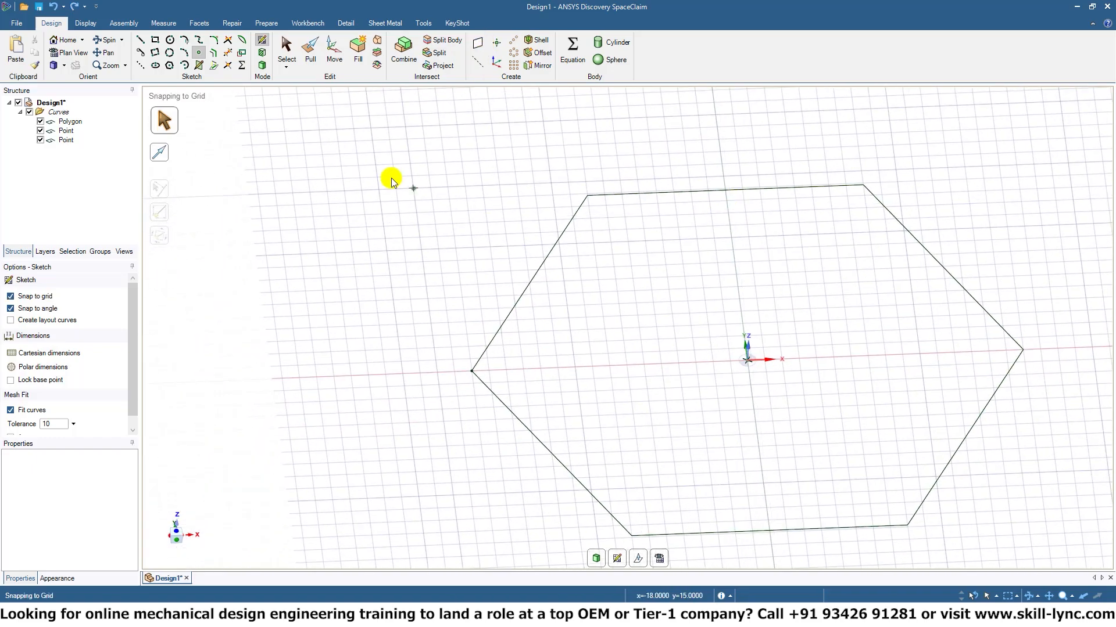
pyautogui.click(140, 65)
pyautogui.click(329, 379)
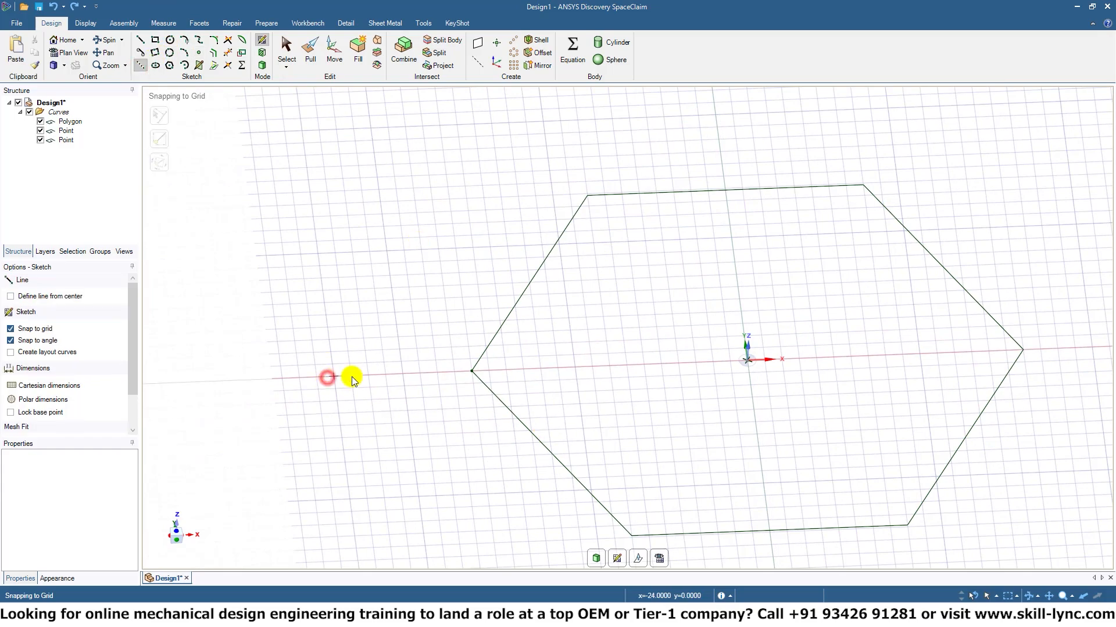
pyautogui.click(672, 369)
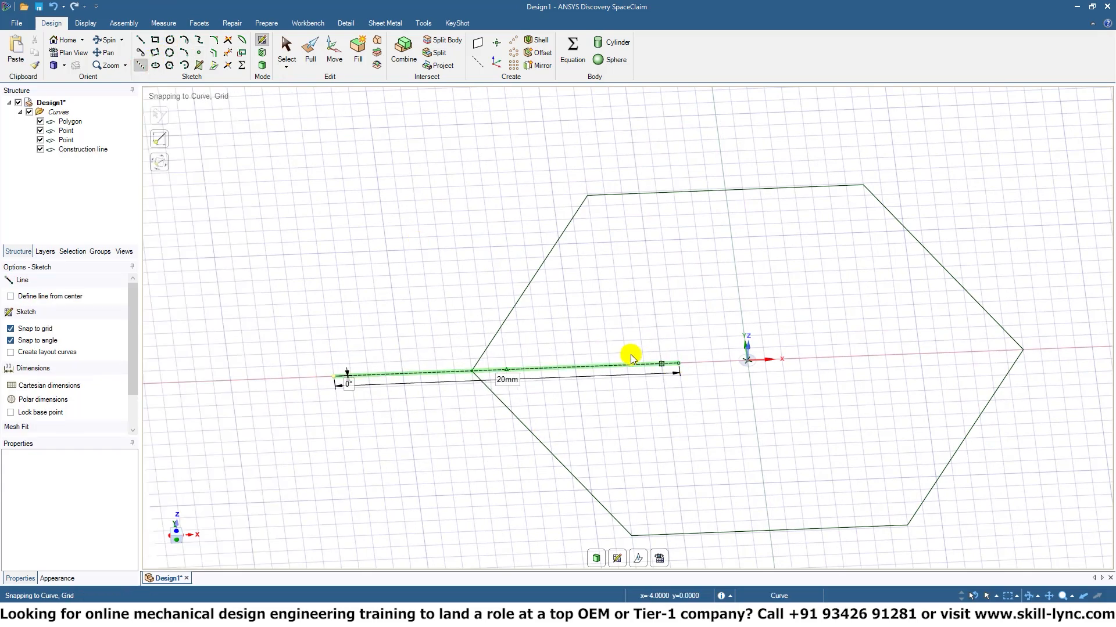
# Create a reference plane from the construction line perpendicular to the hexagon, and delete the layout that holds the line.
pyautogui.click(95, 157)
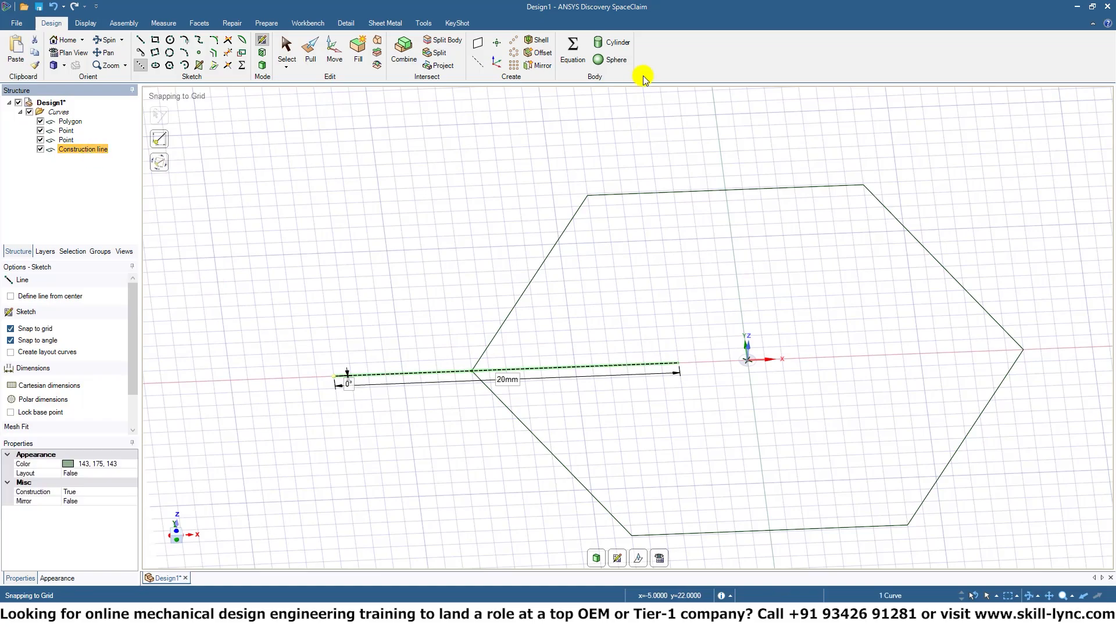
pyautogui.moveTo(527, 345)
pyautogui.mouseDown(button='middle')
pyautogui.moveTo(568, 279)
pyautogui.moveTo(615, 279)
pyautogui.moveTo(570, 269)
pyautogui.moveTo(487, 64)
pyautogui.mouseUp(button='middle')
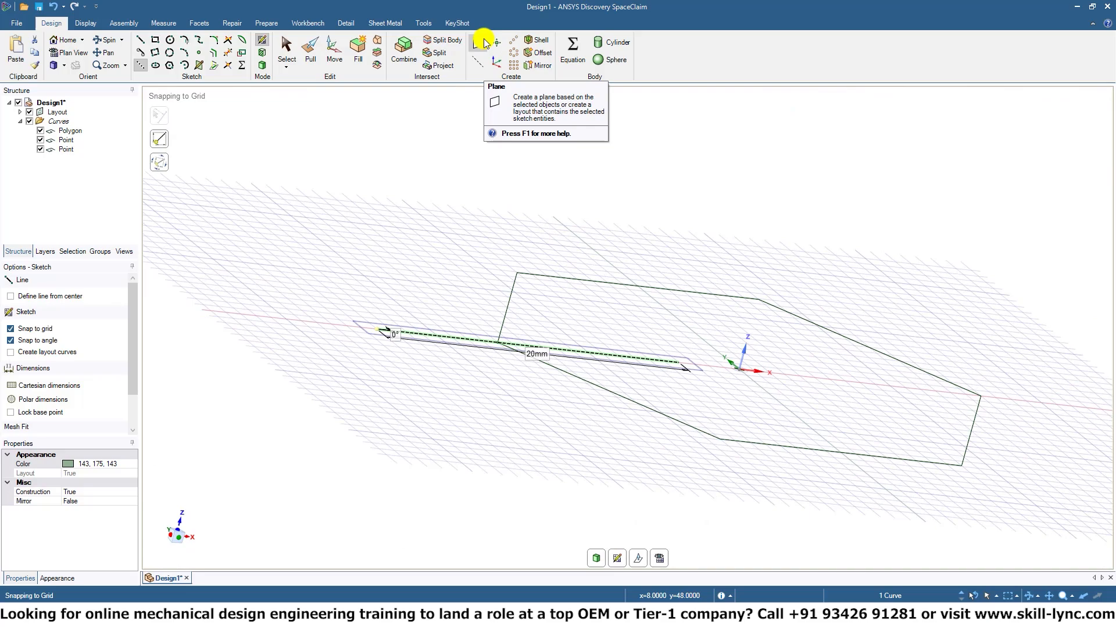
pyautogui.click(484, 43)
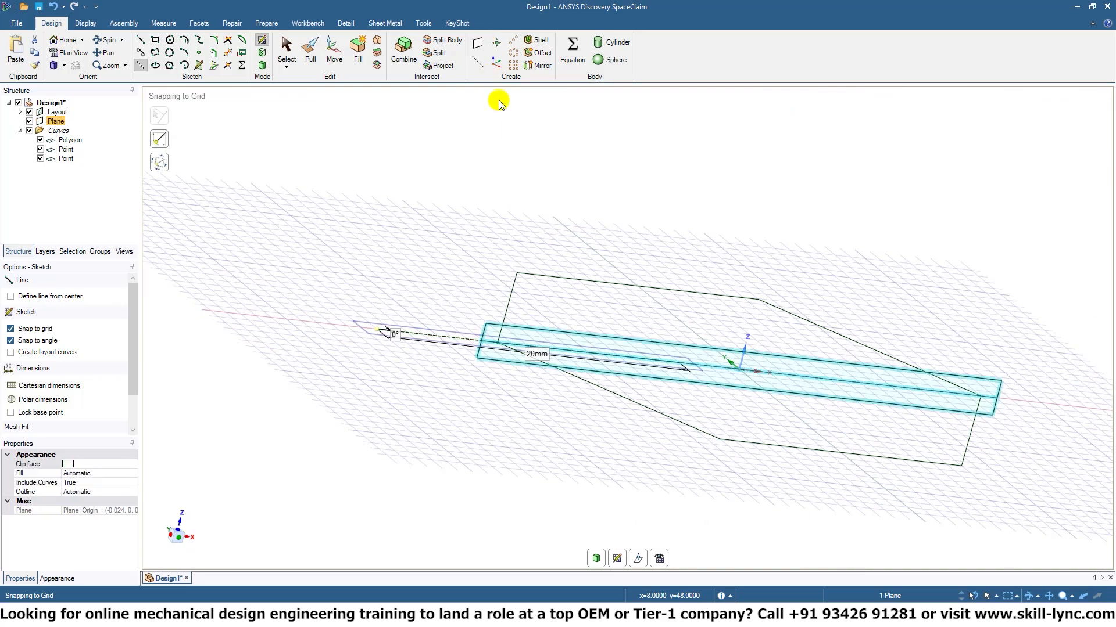
pyautogui.moveTo(577, 485); pyautogui.dragTo(493, 436, button='middle')
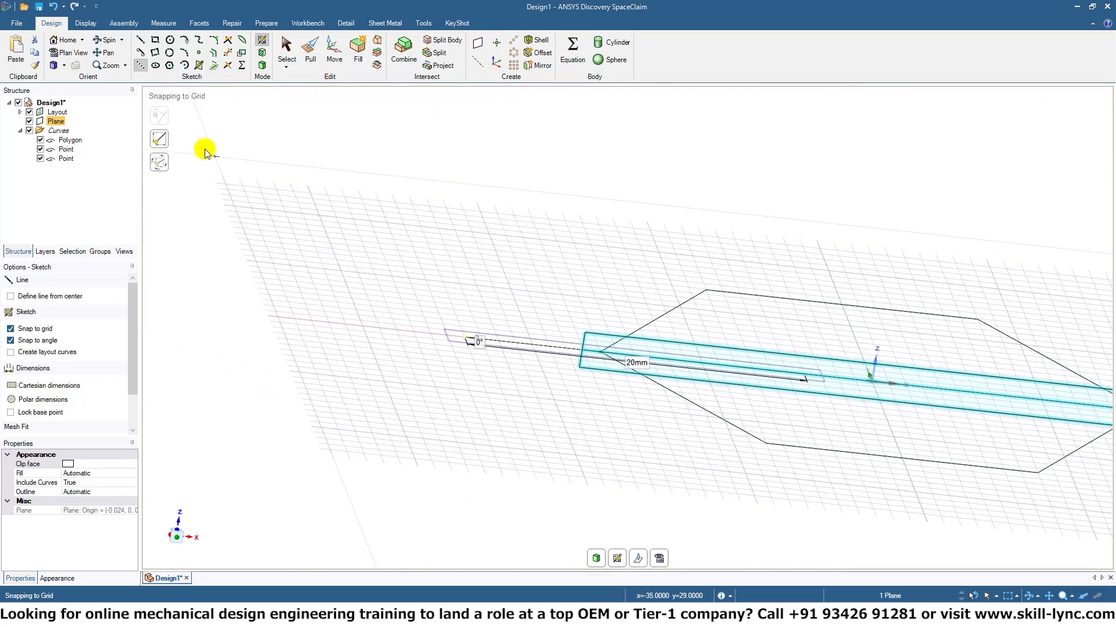
pyautogui.click(58, 111)
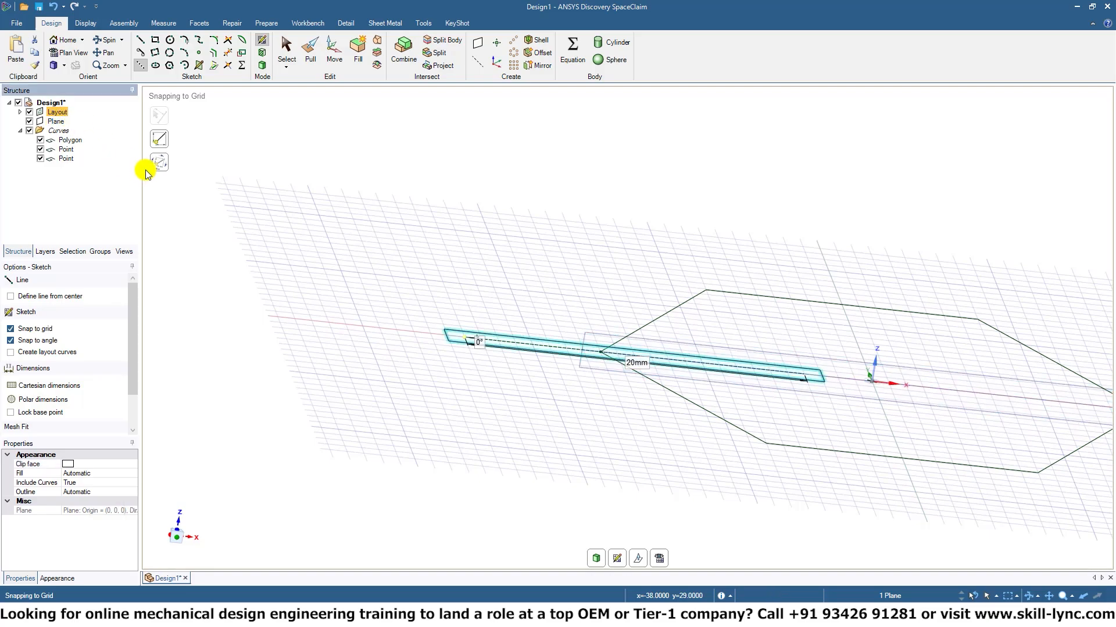
pyautogui.press('Delete')
# Turn the hexagon sketch into a surface, and start a new sketch on the reference plane.
pyautogui.click(62, 113)
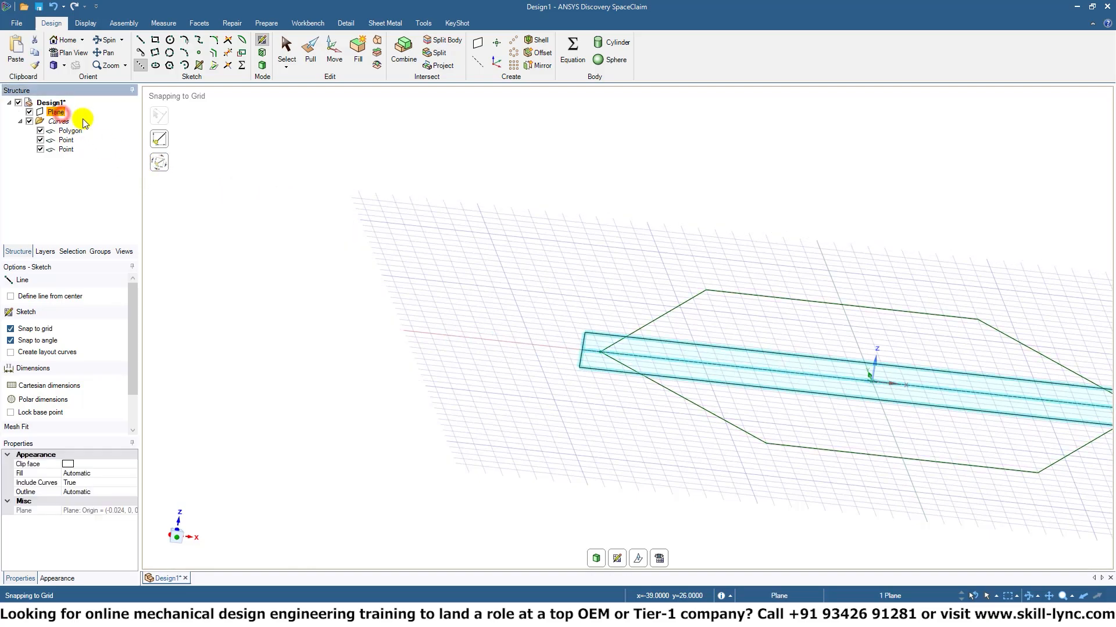
pyautogui.moveTo(800, 386); pyautogui.dragTo(657, 215, button='middle')
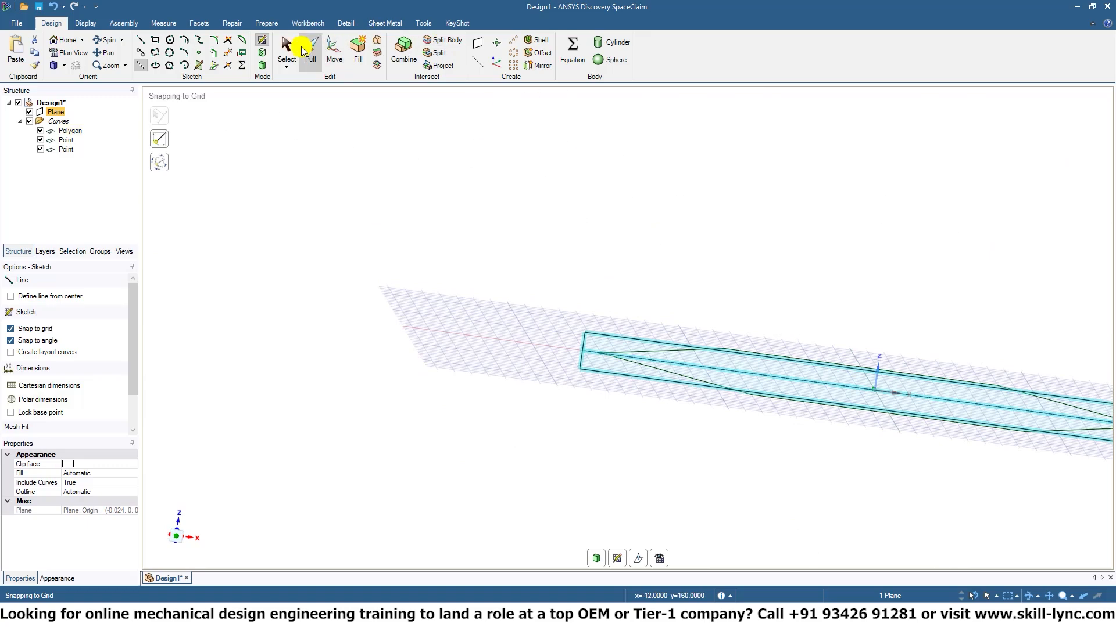
pyautogui.click(263, 66)
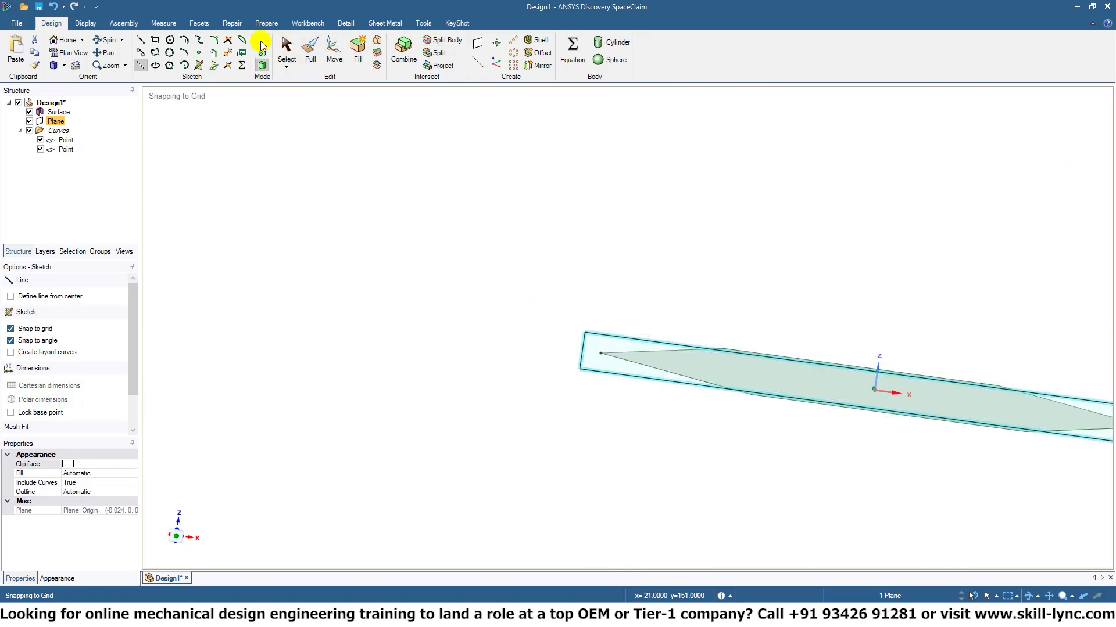
pyautogui.click(261, 42)
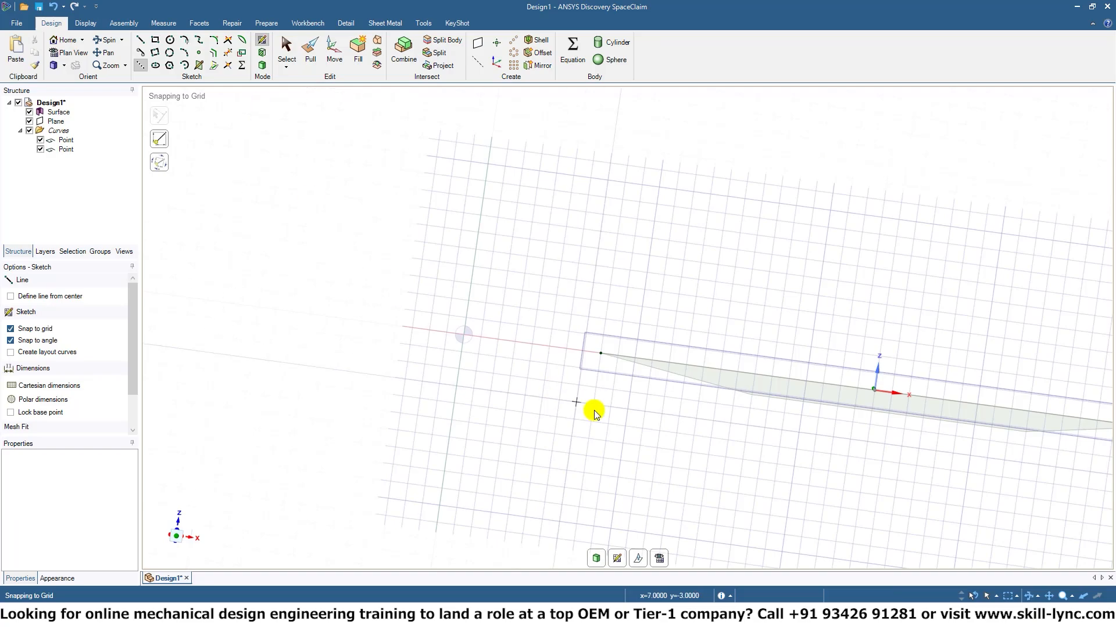
# Sketch a polygon about 2.3 mm in diameter centred on the hexagon's vertex point, and set its number of sides to 9.
pyautogui.moveTo(594, 411)
pyautogui.mouseDown(button='middle')
pyautogui.moveTo(779, 505)
pyautogui.moveTo(637, 465)
pyautogui.moveTo(778, 450)
pyautogui.moveTo(901, 461)
pyautogui.moveTo(738, 333)
pyautogui.mouseUp(button='middle')
pyautogui.moveTo(724, 392)
pyautogui.mouseDown(button='middle')
pyautogui.moveTo(677, 421)
pyautogui.moveTo(668, 359)
pyautogui.moveTo(595, 303)
pyautogui.moveTo(710, 326)
pyautogui.moveTo(620, 306)
pyautogui.moveTo(634, 297)
pyautogui.mouseUp(button='middle')
pyautogui.moveTo(674, 243)
pyautogui.keyDown('shift'); pyautogui.mouseDown(button='middle')
pyautogui.moveTo(633, 358)
pyautogui.moveTo(645, 322)
pyautogui.moveTo(714, 336)
pyautogui.moveTo(730, 327)
pyautogui.moveTo(747, 343)
pyautogui.moveTo(737, 348)
pyautogui.mouseUp(button='middle'); pyautogui.keyUp('shift')
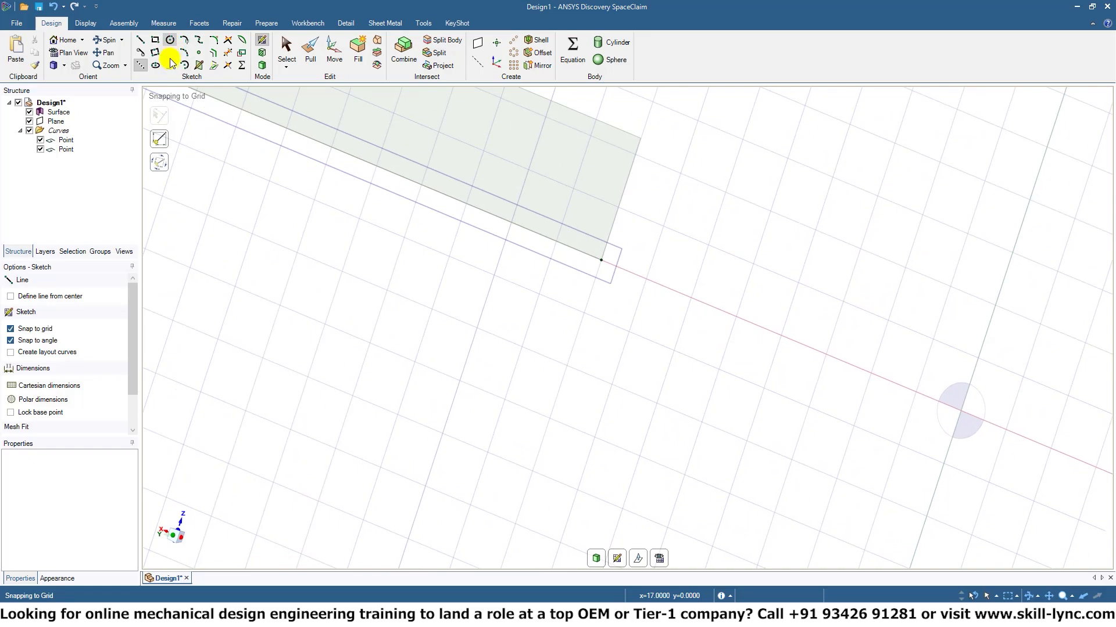
pyautogui.click(169, 40)
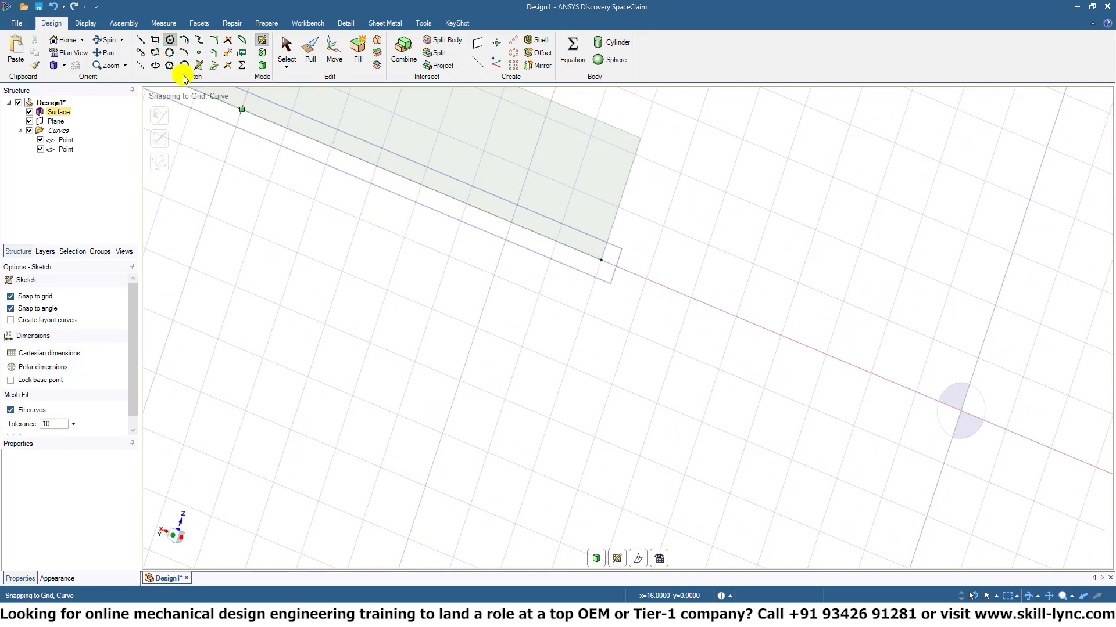
pyautogui.click(167, 65)
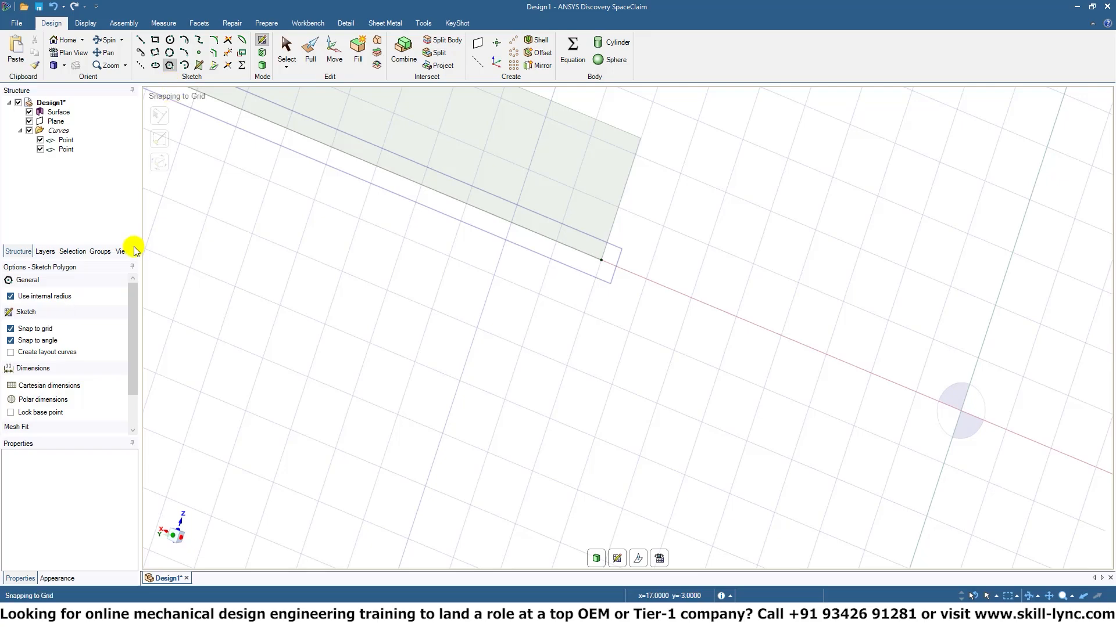
pyautogui.click(602, 259)
pyautogui.click(641, 252)
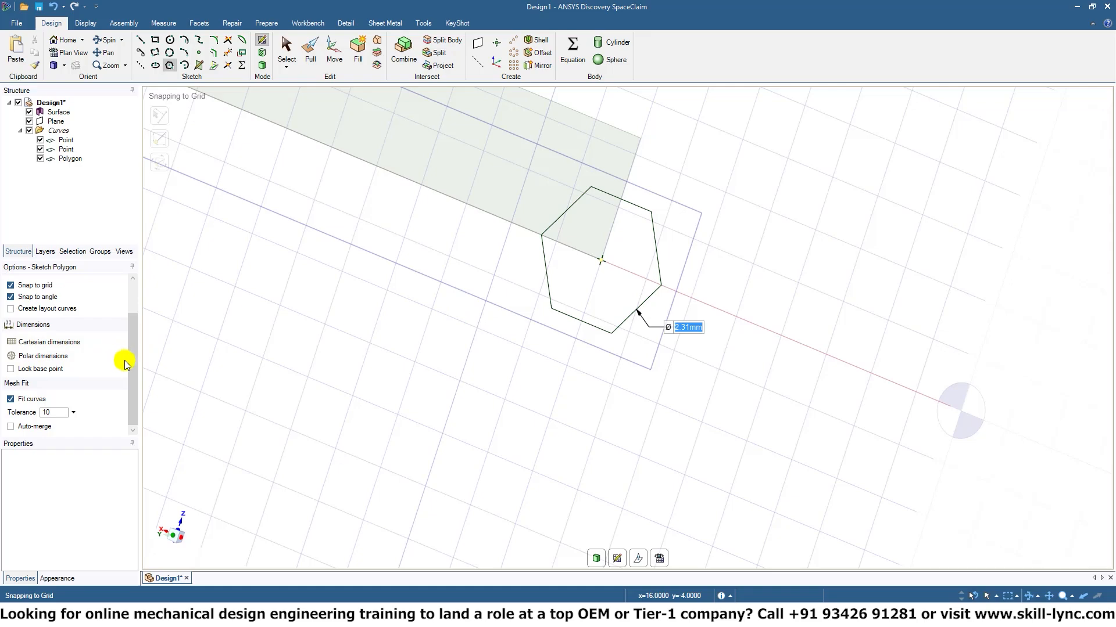
pyautogui.press('Escape')
pyautogui.click(93, 500)
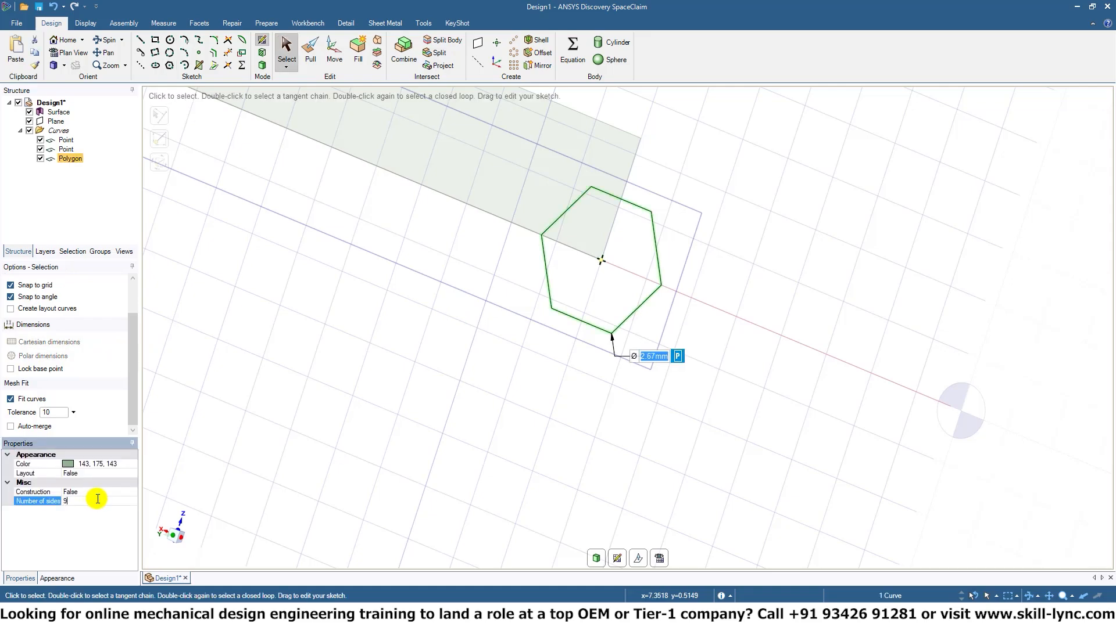
pyautogui.press('Return')
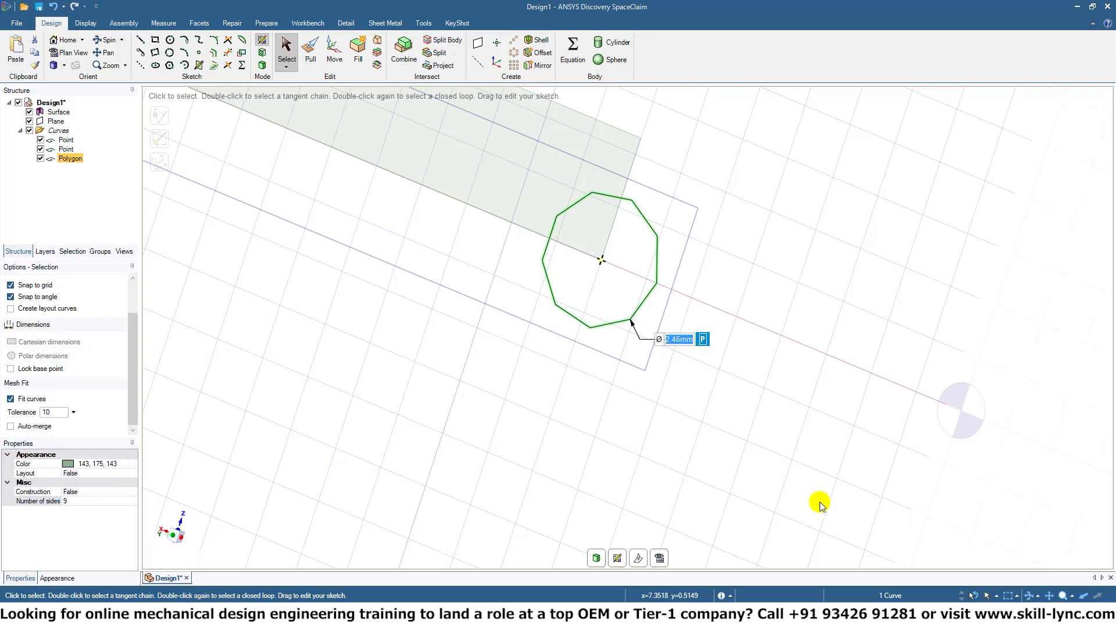
# Set up a Pull sweep with the nine-sided face as the profile and all six hexagon edges as the trajectory.
pyautogui.click(308, 51)
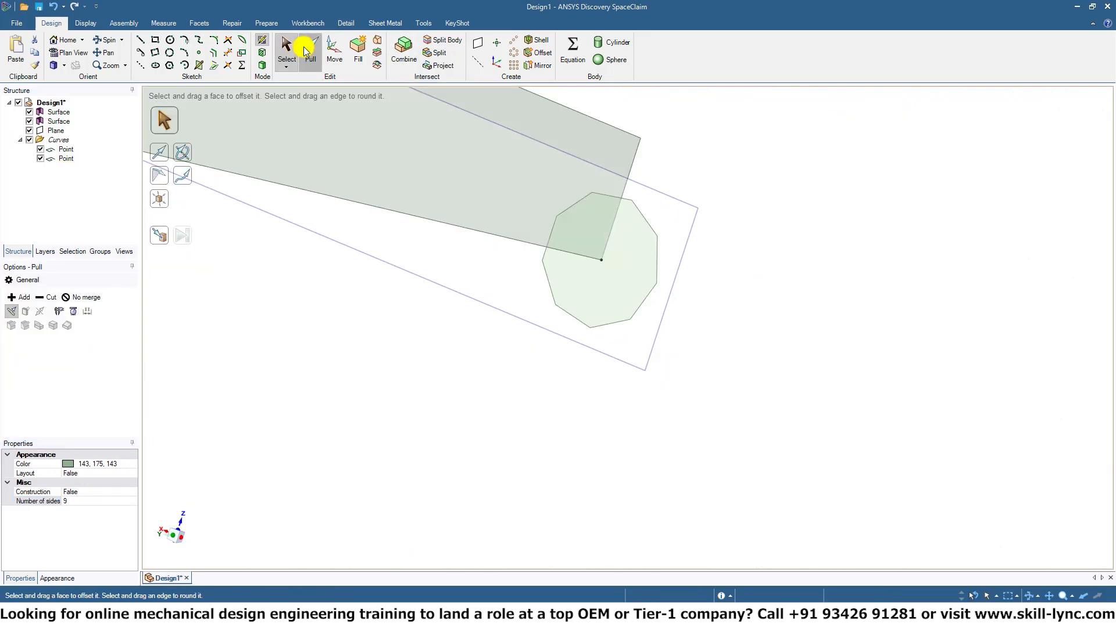
pyautogui.click(617, 292)
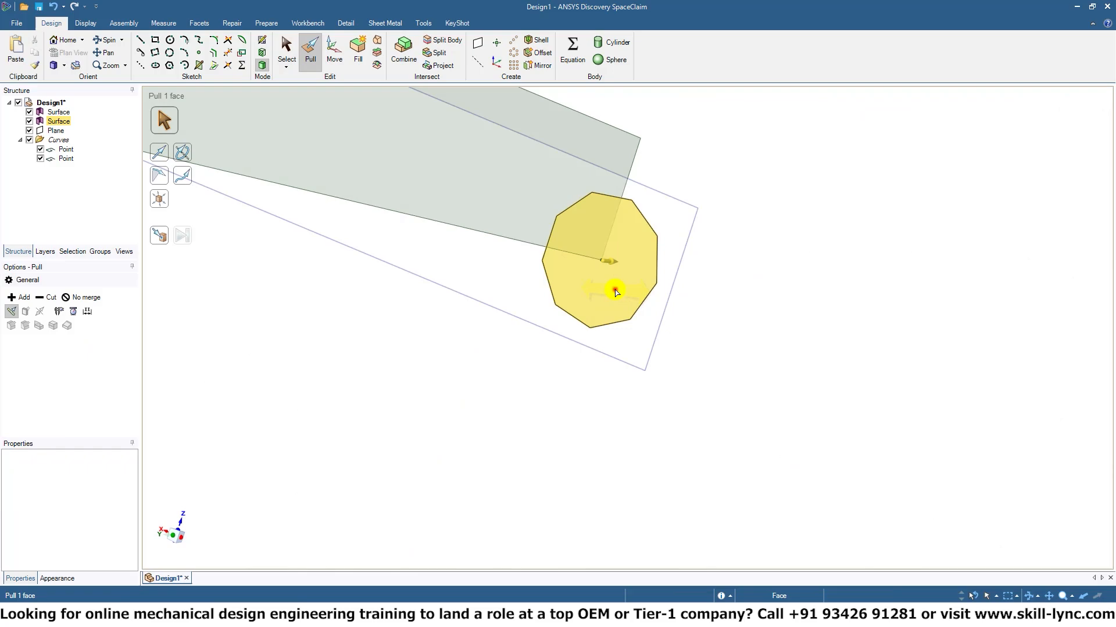
pyautogui.click(617, 292)
pyautogui.moveTo(655, 309); pyautogui.dragTo(638, 336, button='middle')
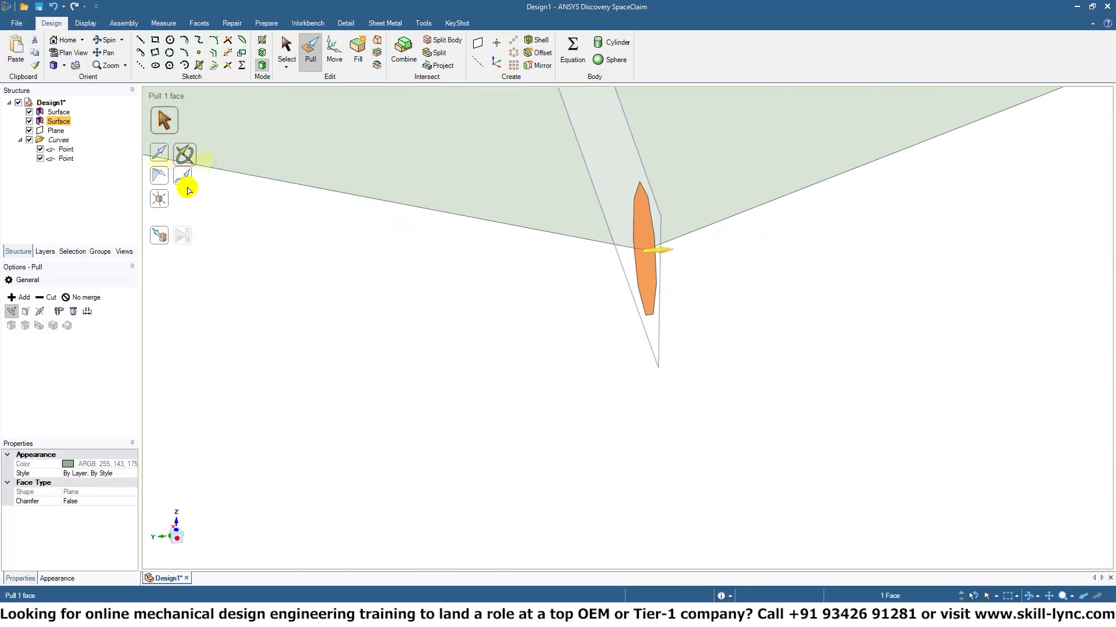
pyautogui.click(186, 181)
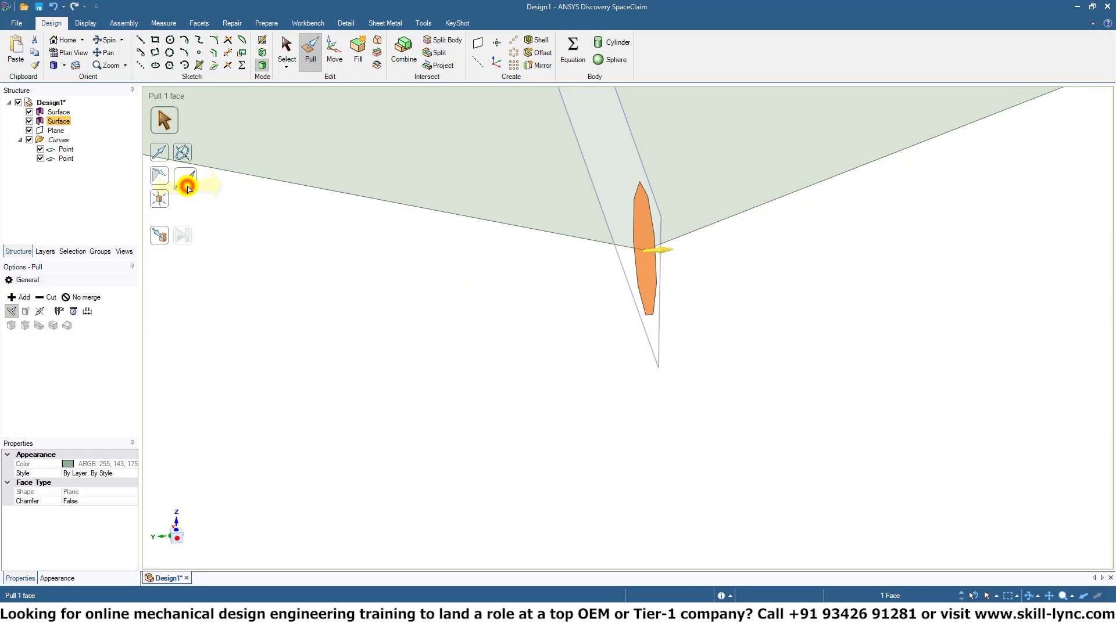
pyautogui.moveTo(370, 339); pyautogui.dragTo(544, 291, button='middle')
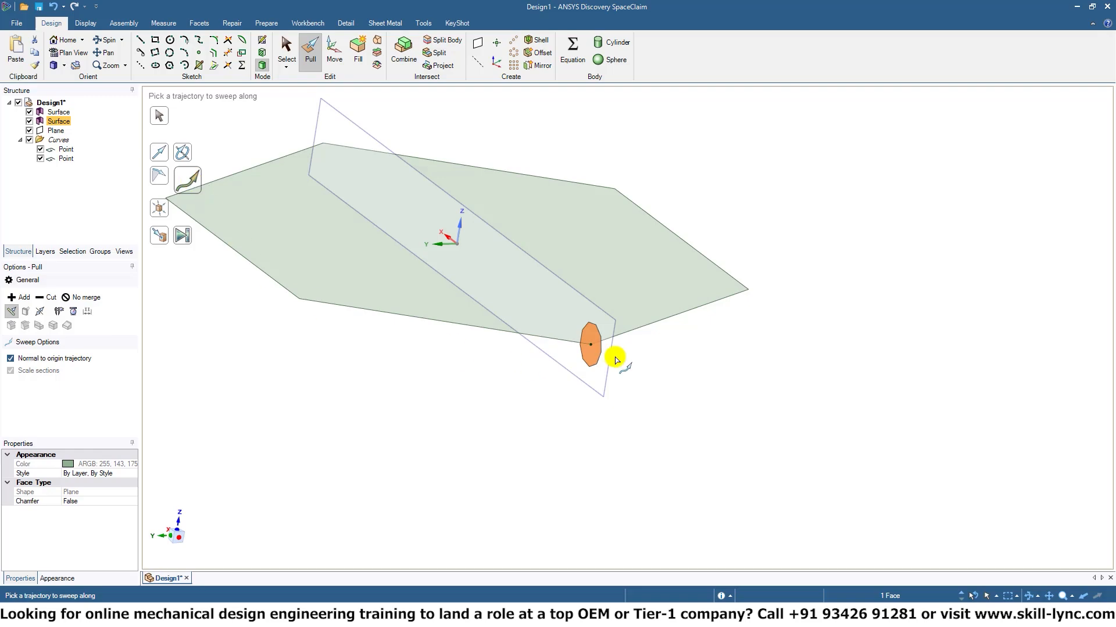
pyautogui.click(632, 329)
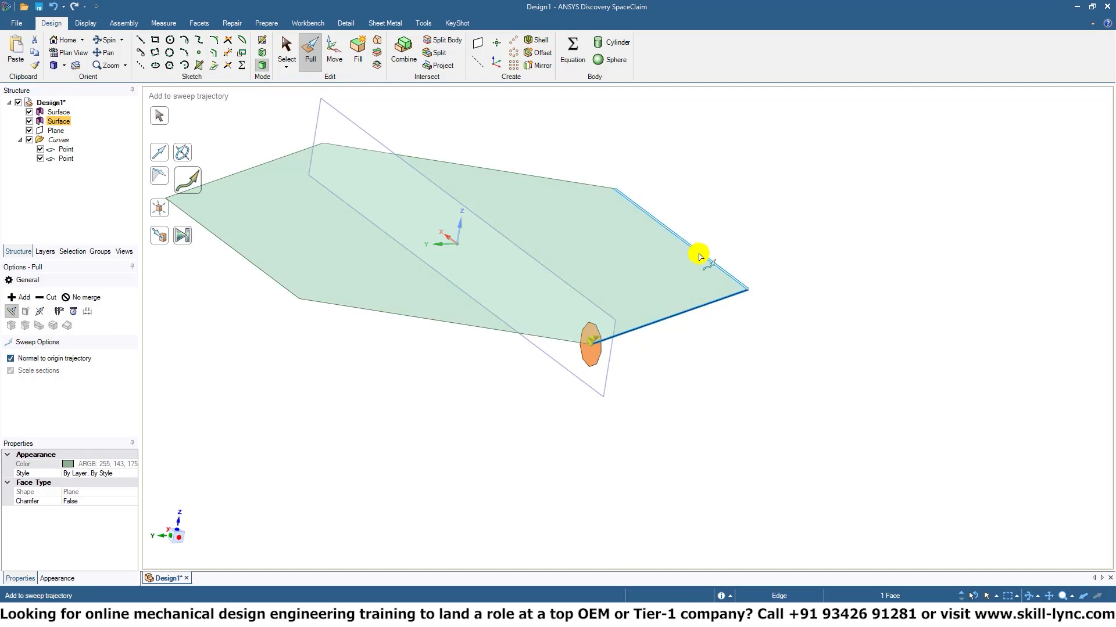
pyautogui.click(697, 254)
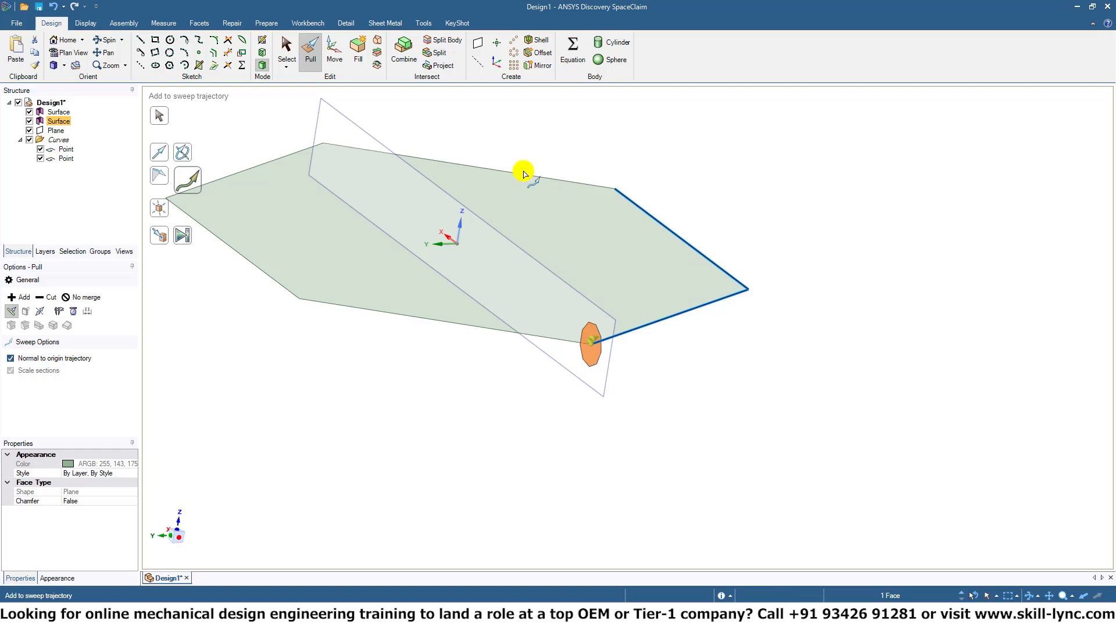
pyautogui.click(523, 173)
pyautogui.click(271, 163)
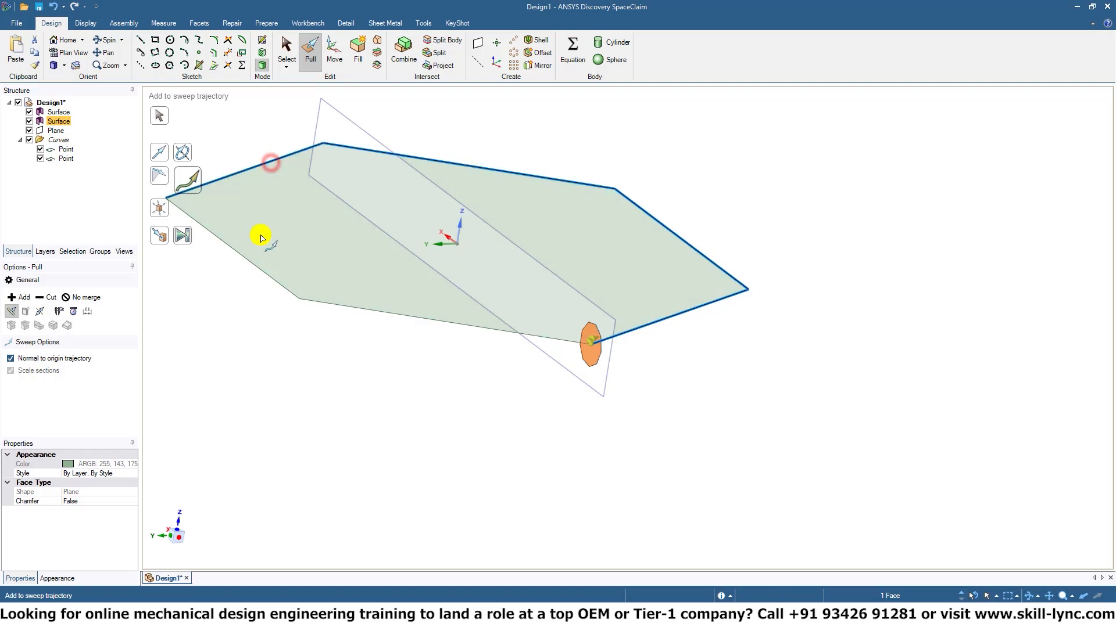
pyautogui.click(250, 263)
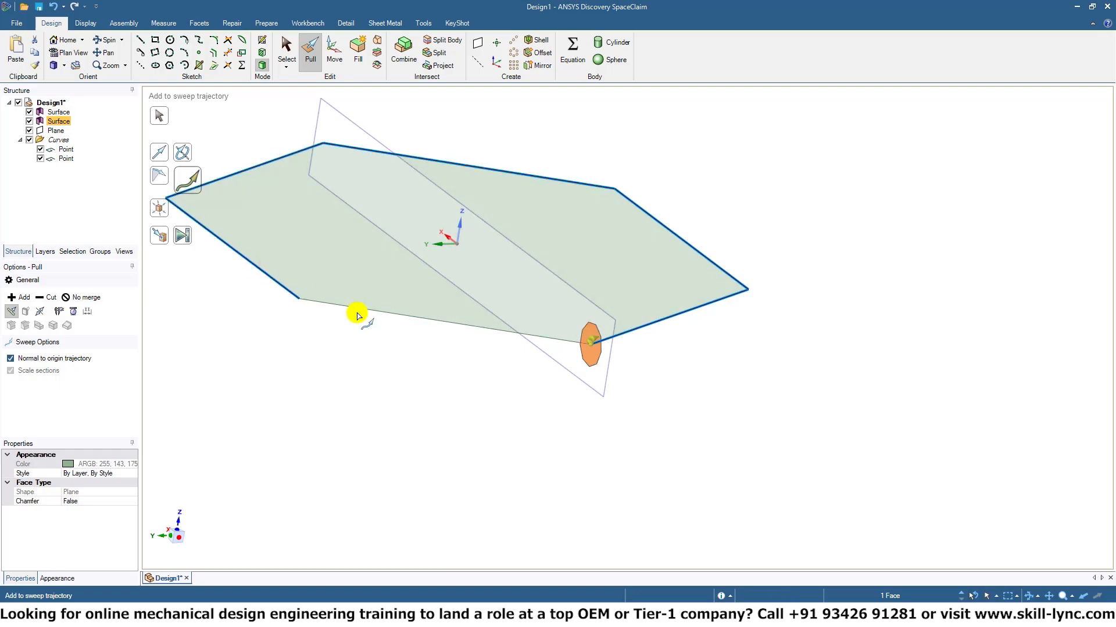
pyautogui.click(375, 313)
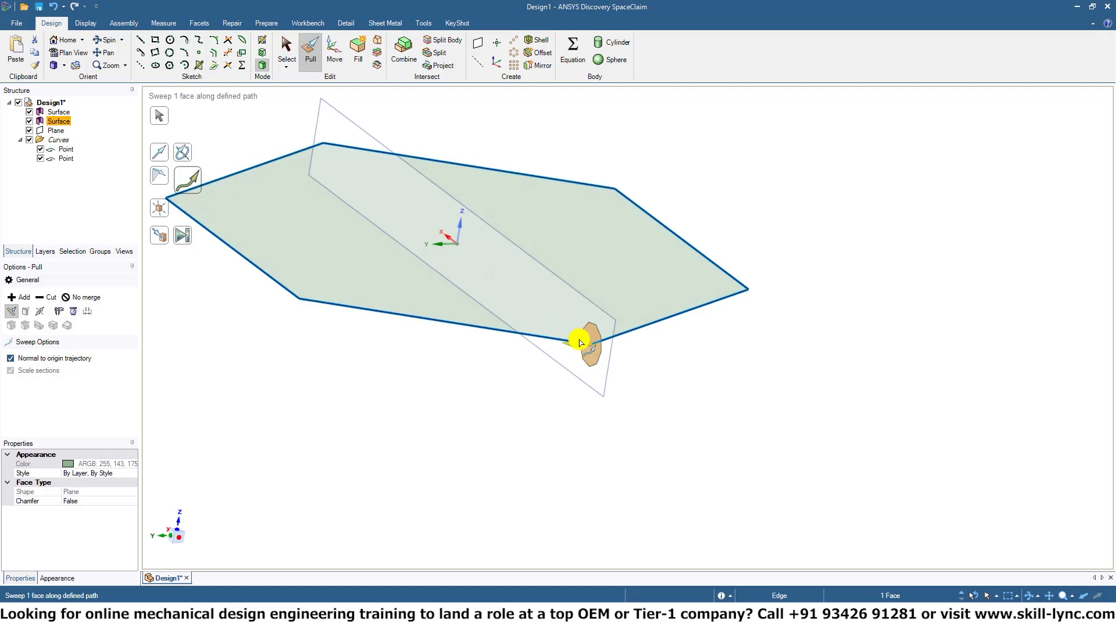
# Sweep the nine-sided face around the whole hexagonal path and finish the Pull operation.
pyautogui.moveTo(578, 349); pyautogui.dragTo(336, 275)
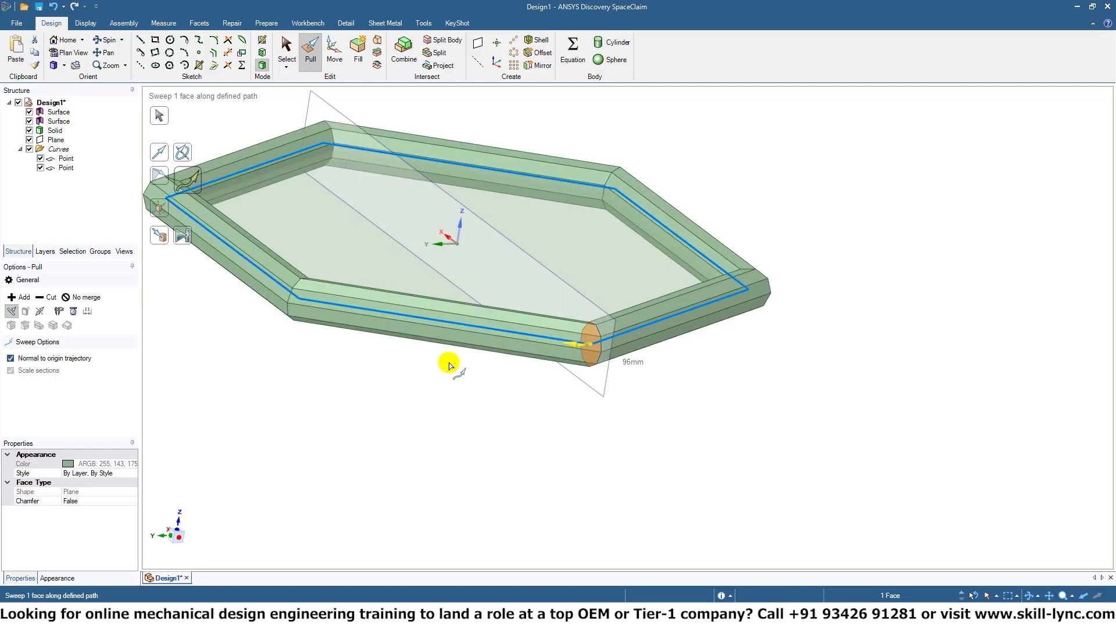
pyautogui.moveTo(711, 342); pyautogui.dragTo(698, 409, button='middle')
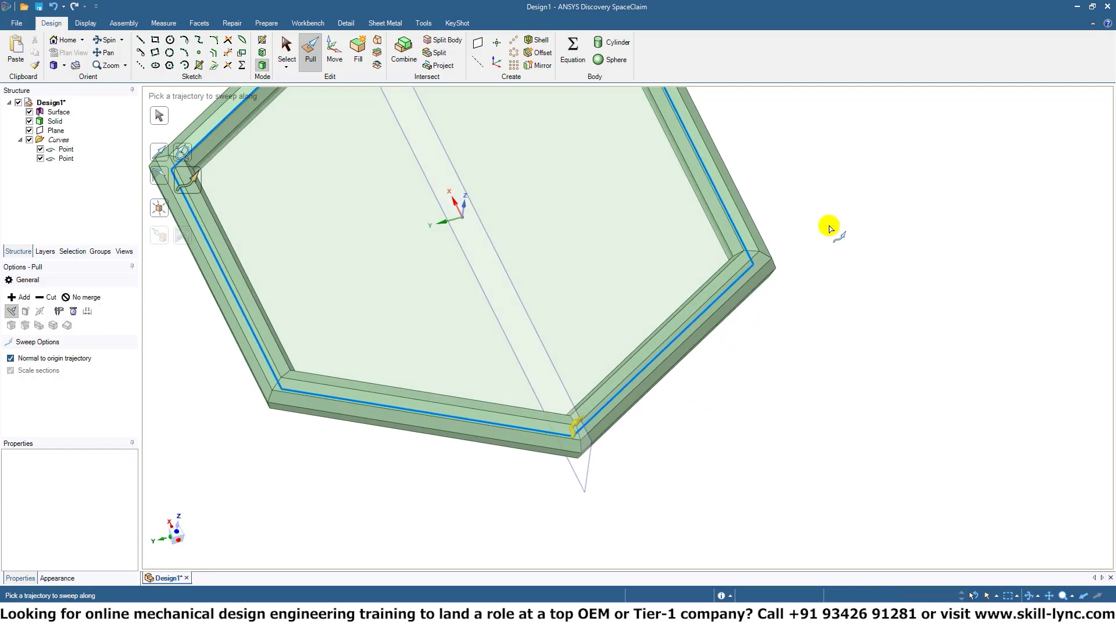
pyautogui.click(837, 269)
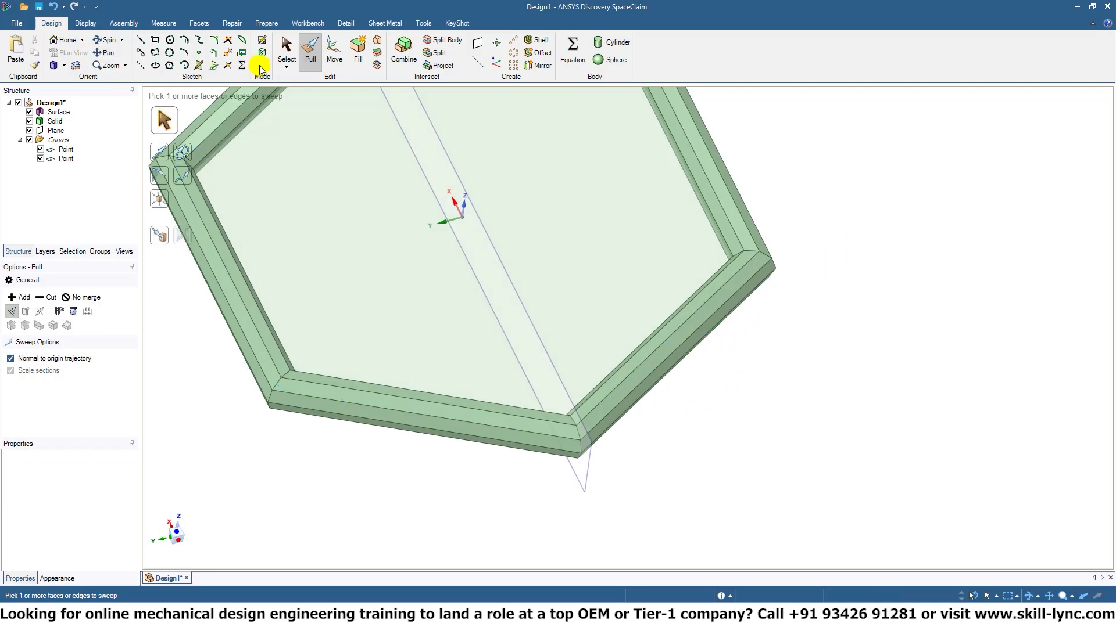
pyautogui.click(284, 47)
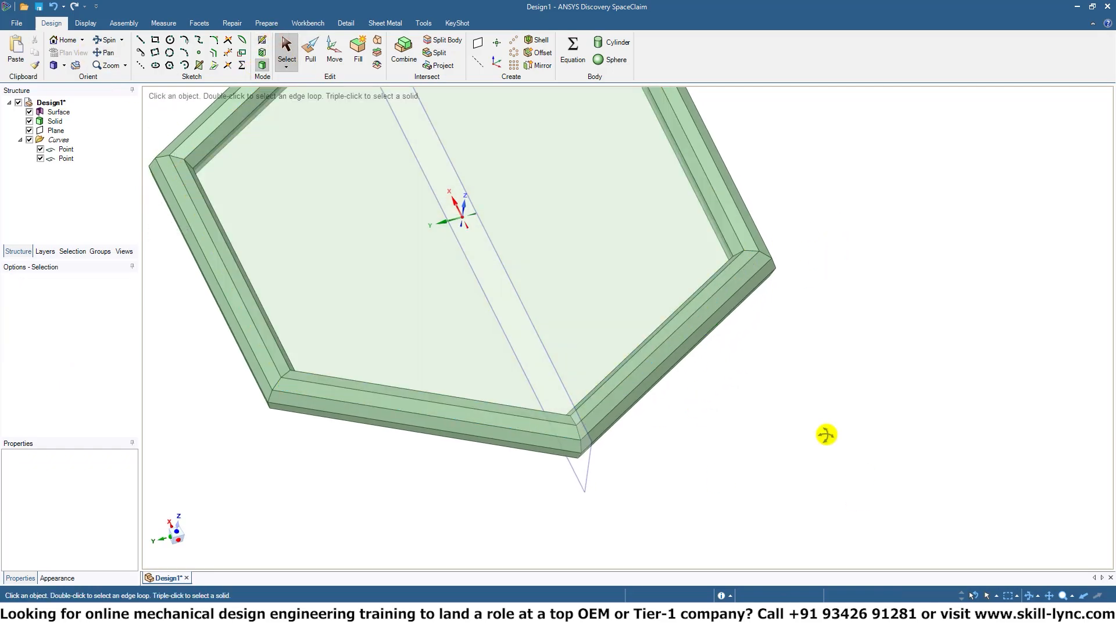
# Examine the swept hexagonal frame and its corner joints from several angles.
pyautogui.moveTo(825, 436); pyautogui.dragTo(866, 410, button='middle')
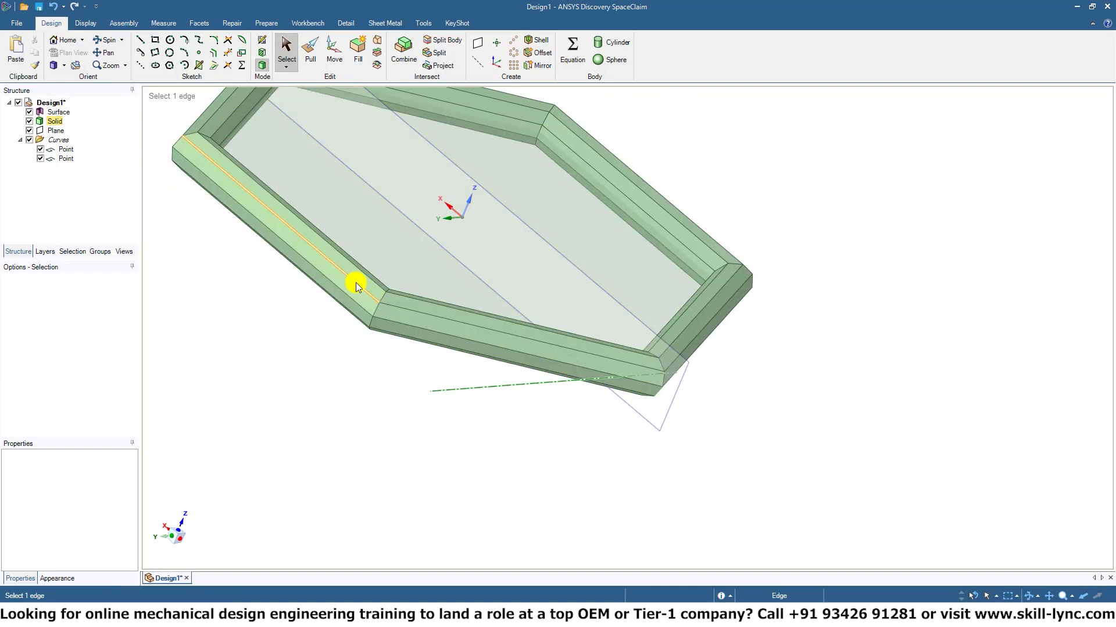
pyautogui.moveTo(315, 385); pyautogui.dragTo(465, 502, button='middle')
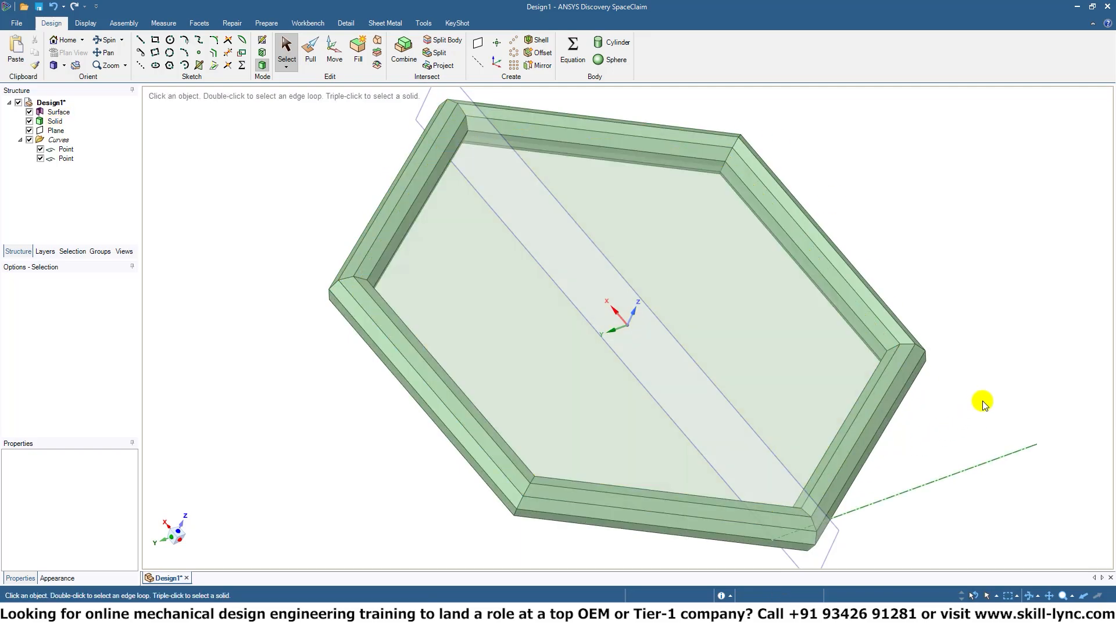
pyautogui.moveTo(984, 398); pyautogui.dragTo(812, 269, button='middle')
pyautogui.keyDown('ctrl'); pyautogui.moveTo(811, 269); pyautogui.dragTo(801, 351, button='middle'); pyautogui.keyUp('ctrl')
pyautogui.keyDown('shift'); pyautogui.moveTo(398, 445); pyautogui.dragTo(729, 447, button='middle'); pyautogui.keyUp('shift')
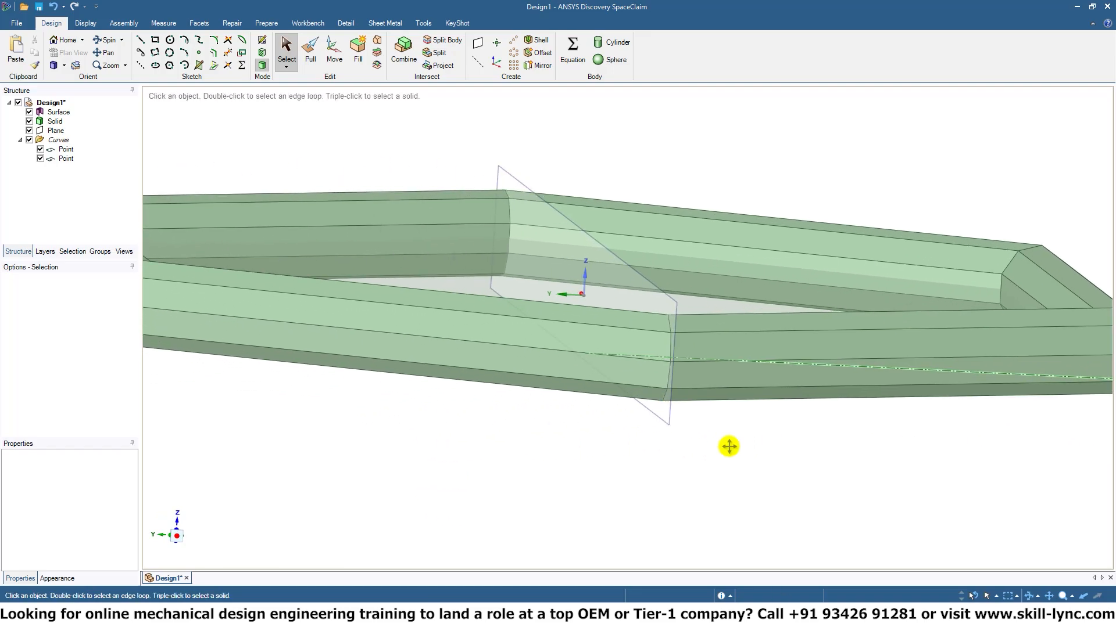
# Undo the sweep, the nine-sided profile, the plane and the hexagon until the design is an empty sketch grid.
pyautogui.moveTo(533, 436); pyautogui.dragTo(626, 479, button='middle')
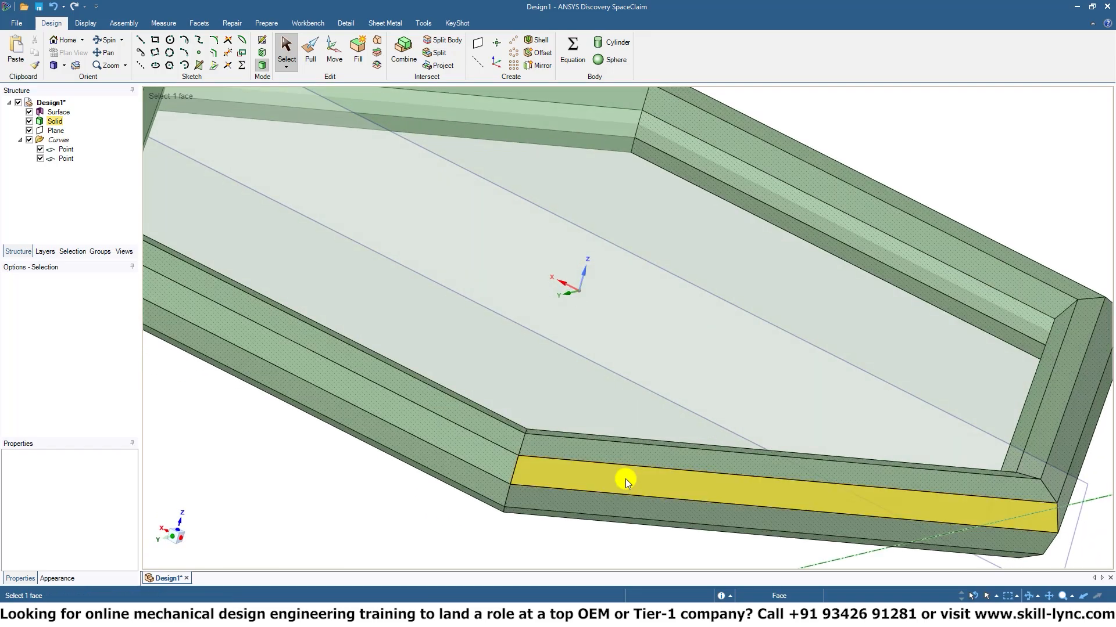
pyautogui.keyDown('ctrl'); pyautogui.moveTo(630, 547); pyautogui.dragTo(642, 495, button='middle'); pyautogui.keyUp('ctrl')
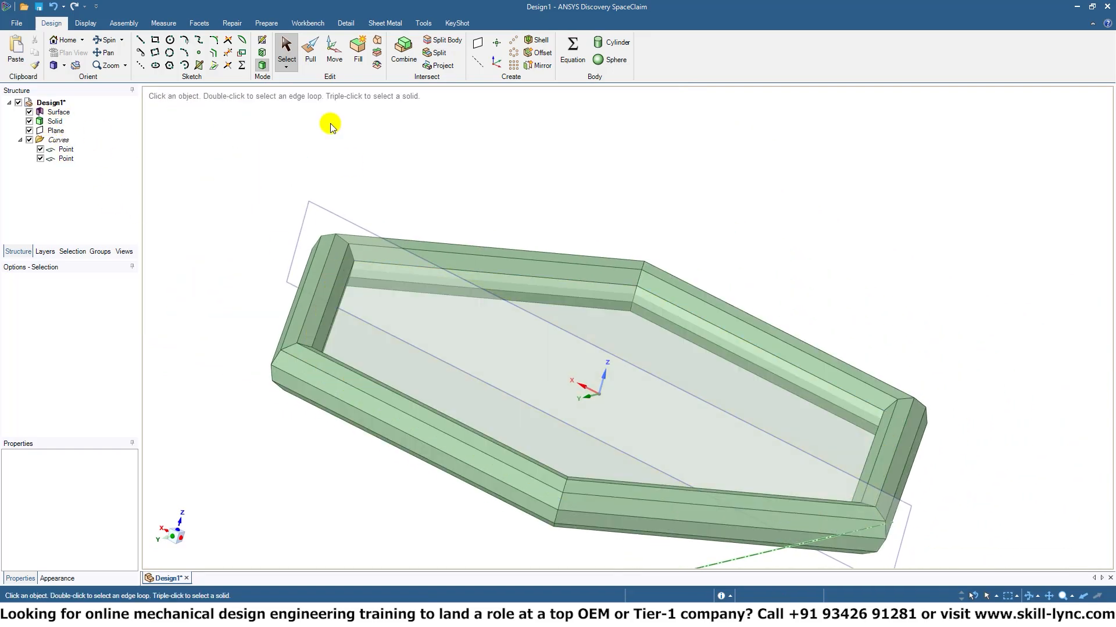
pyautogui.press('ctrl')
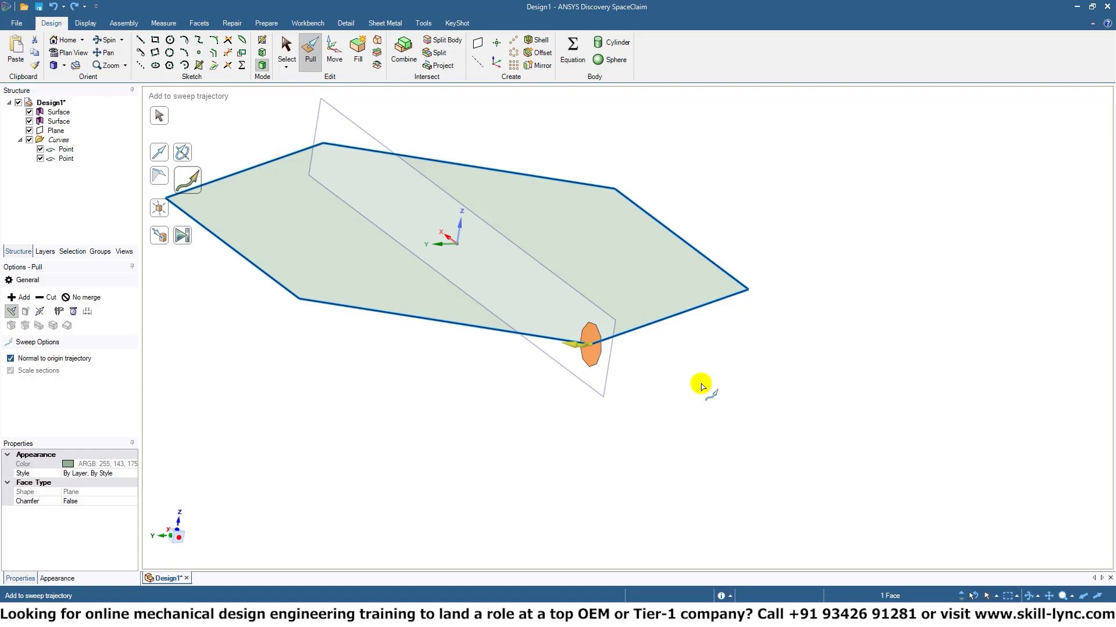
pyautogui.press('Escape')
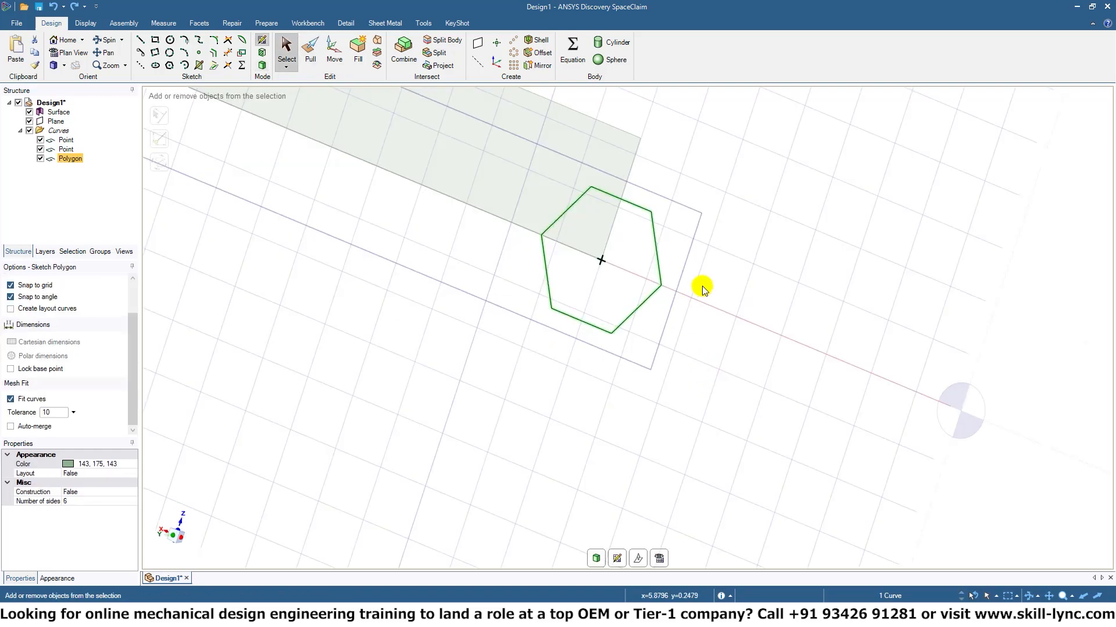
pyautogui.hotkey('ctrl', 'z')
pyautogui.hotkey('ctrl', 'z')
pyautogui.hotkey('ctrl', 'z')
pyautogui.hotkey('ctrl', 'z')
pyautogui.hotkey('ctrl', 'z')
pyautogui.hotkey('ctrl', 'z')
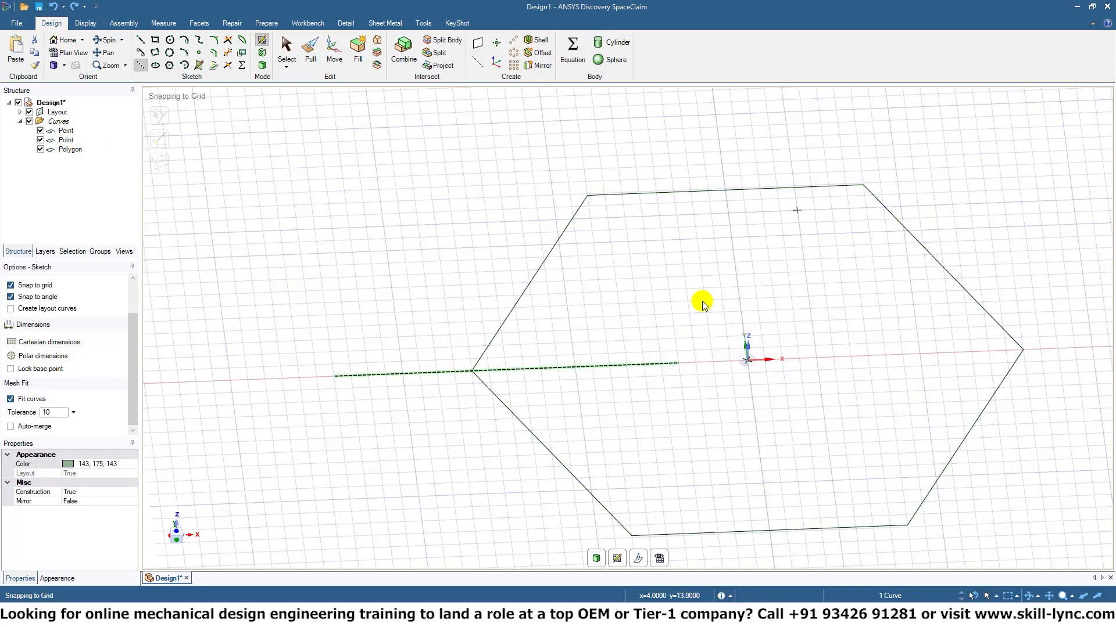
pyautogui.hotkey('ctrl', 'z')
pyautogui.hotkey('ctrl', 'z')
pyautogui.hotkey('ctrl', 'z')
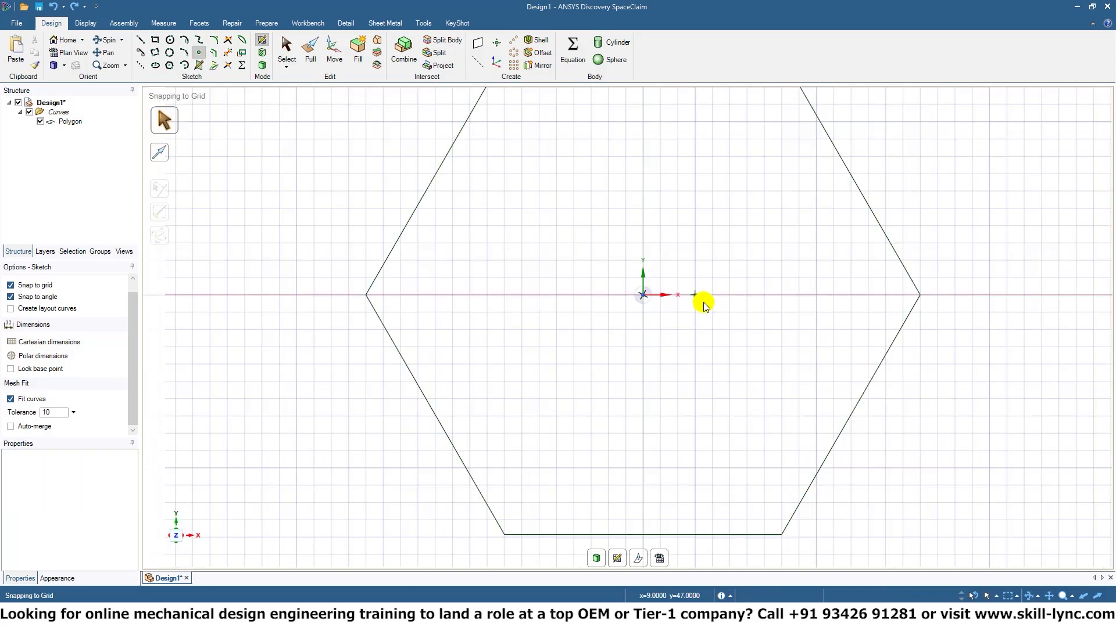
pyautogui.hotkey('ctrl', 'z')
pyautogui.hotkey('ctrl', 'z')
pyautogui.hotkey('ctrl', 'z')
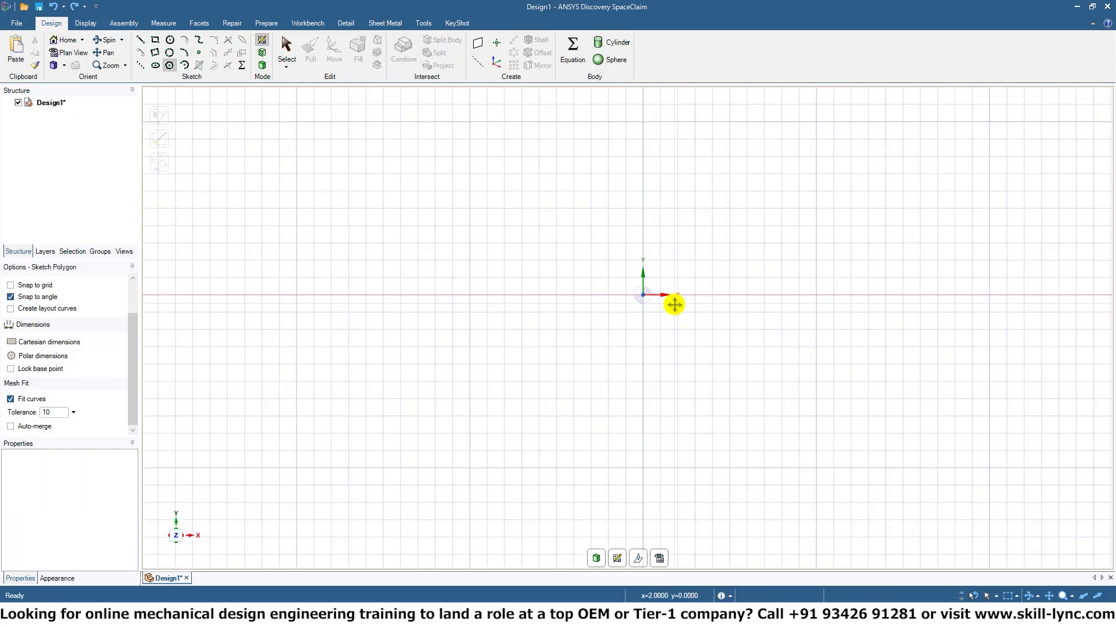
# Sketch a circle about 28.4 mm in diameter centred on the origin.
pyautogui.moveTo(673, 273)
pyautogui.keyDown('shift'); pyautogui.mouseDown(button='middle')
pyautogui.moveTo(653, 339)
pyautogui.moveTo(640, 277)
pyautogui.moveTo(639, 302)
pyautogui.mouseUp(button='middle'); pyautogui.keyUp('shift')
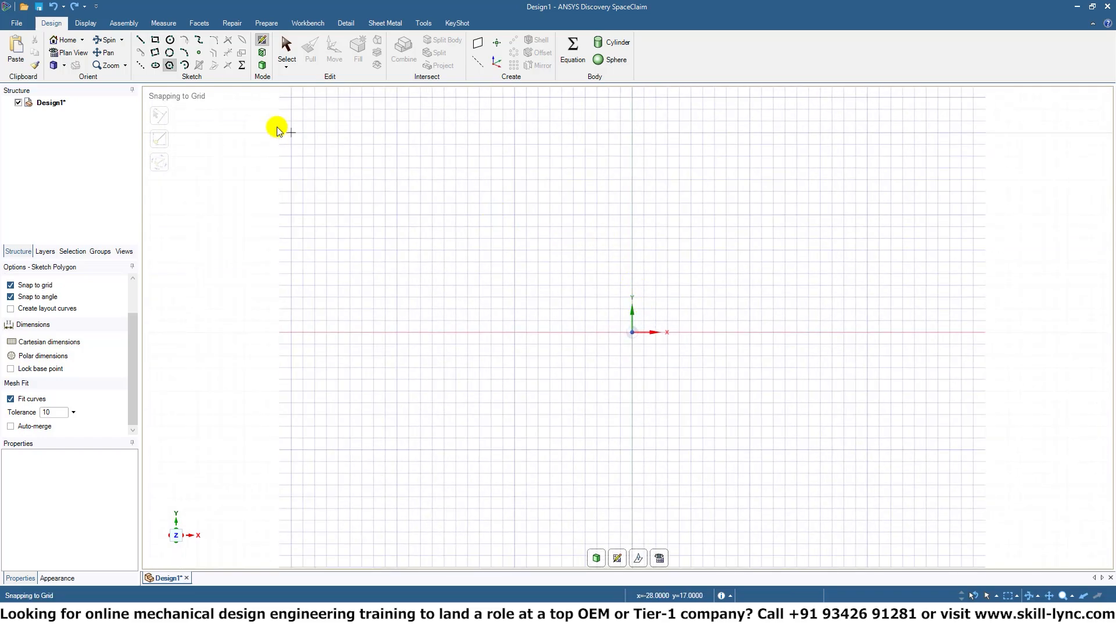
pyautogui.click(170, 39)
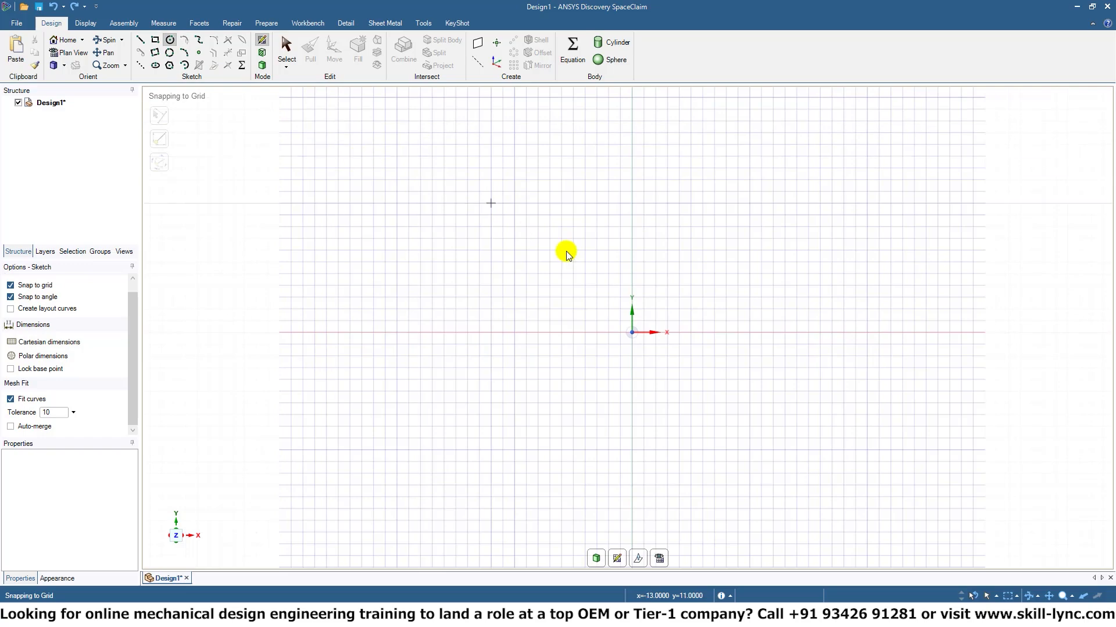
pyautogui.click(632, 332)
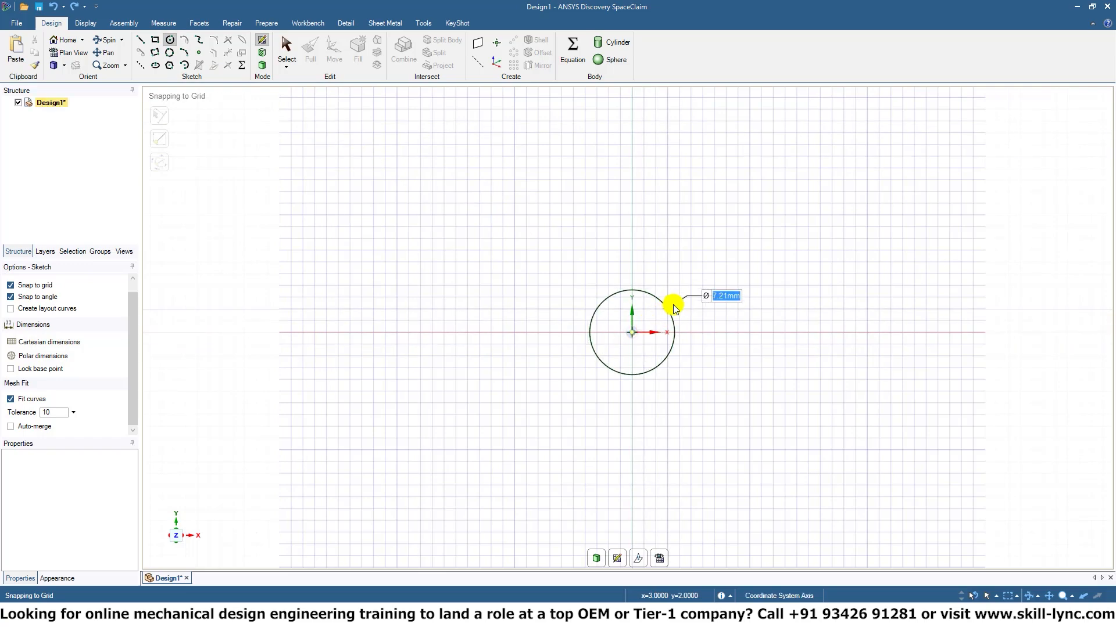
pyautogui.click(760, 231)
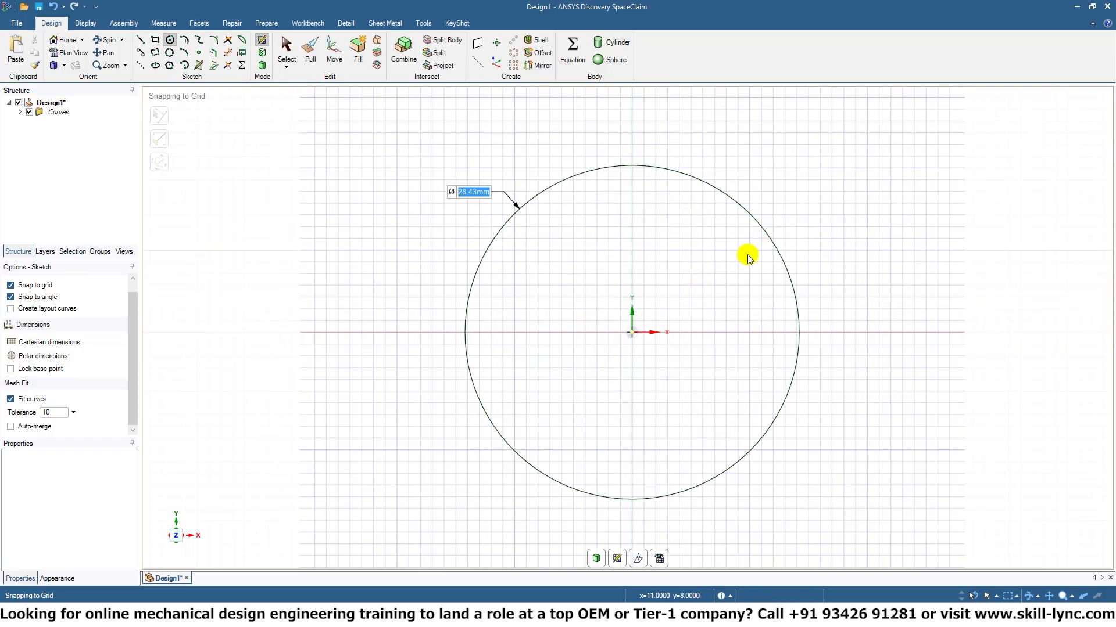
# Draw a horizontal construction line about 44 mm long through the circle's centre, extending past both sides of the circle.
pyautogui.click(140, 65)
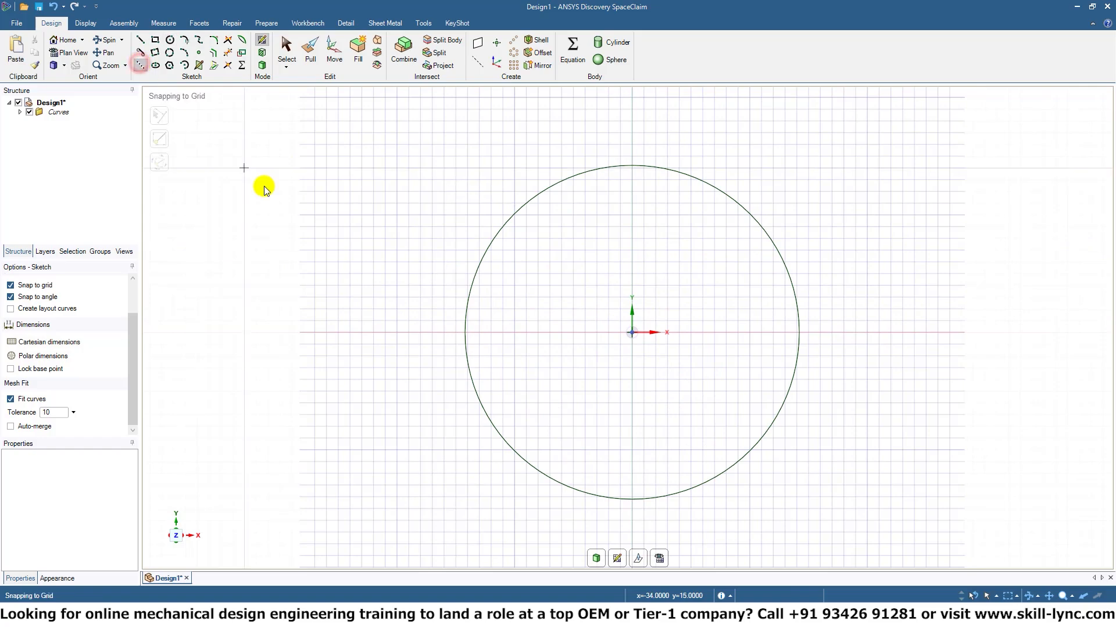
pyautogui.click(373, 332)
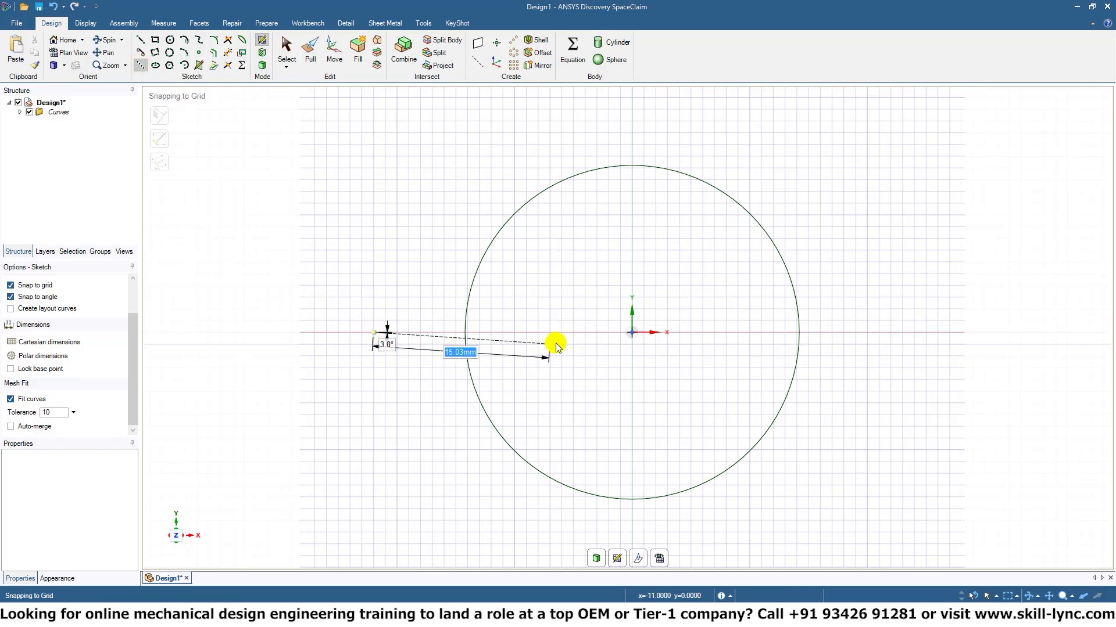
pyautogui.click(886, 330)
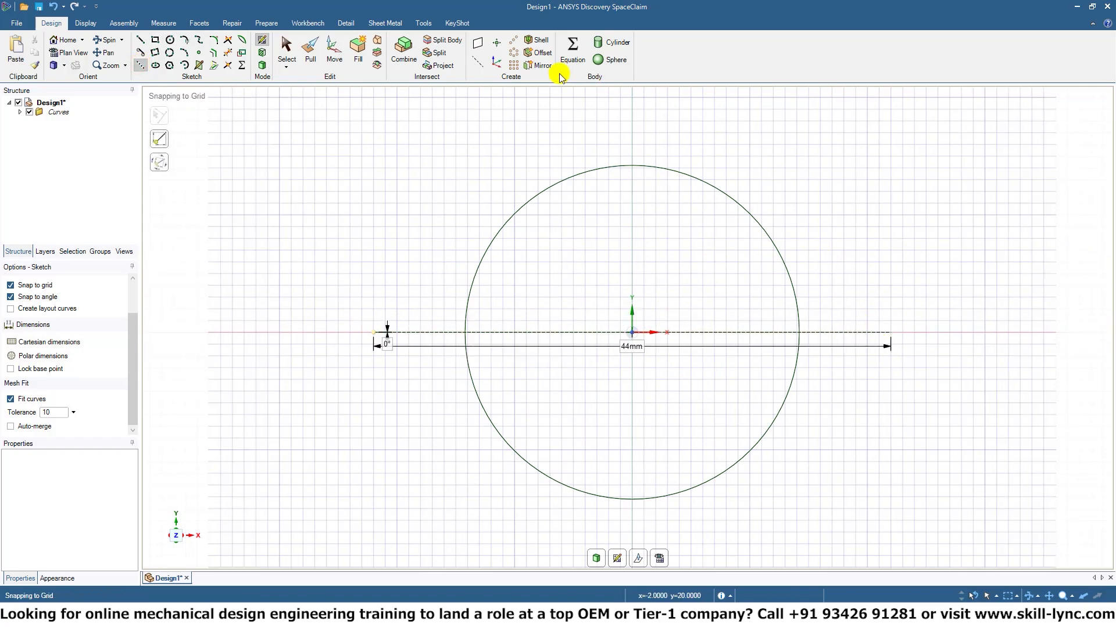
# Create a plane through the construction line perpendicular to the circle, and delete the extra layout.
pyautogui.click(20, 111)
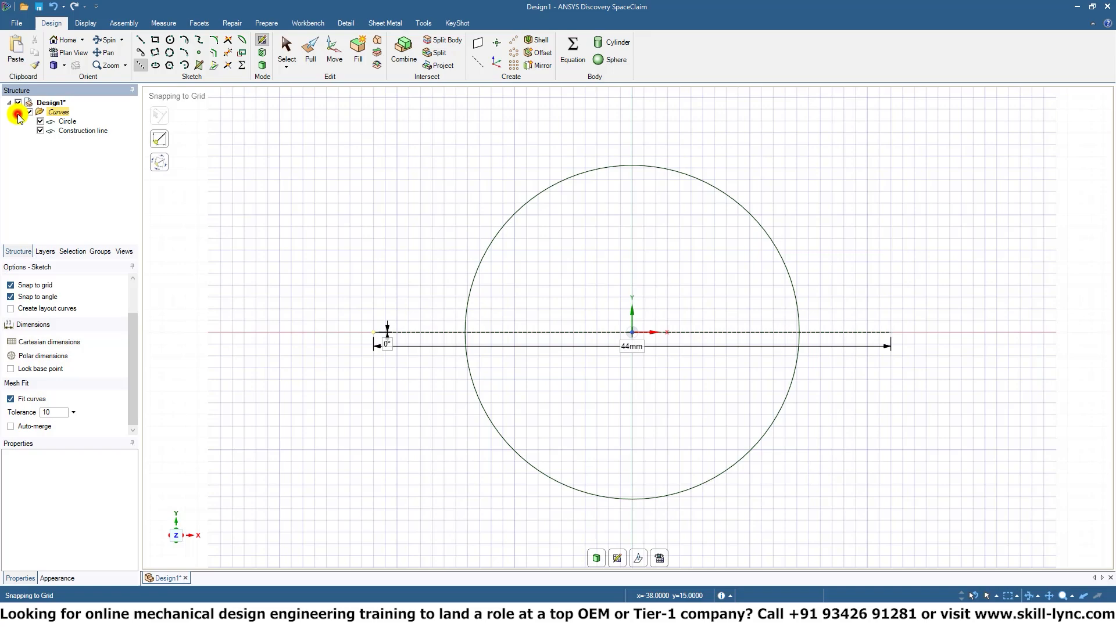
pyautogui.click(65, 132)
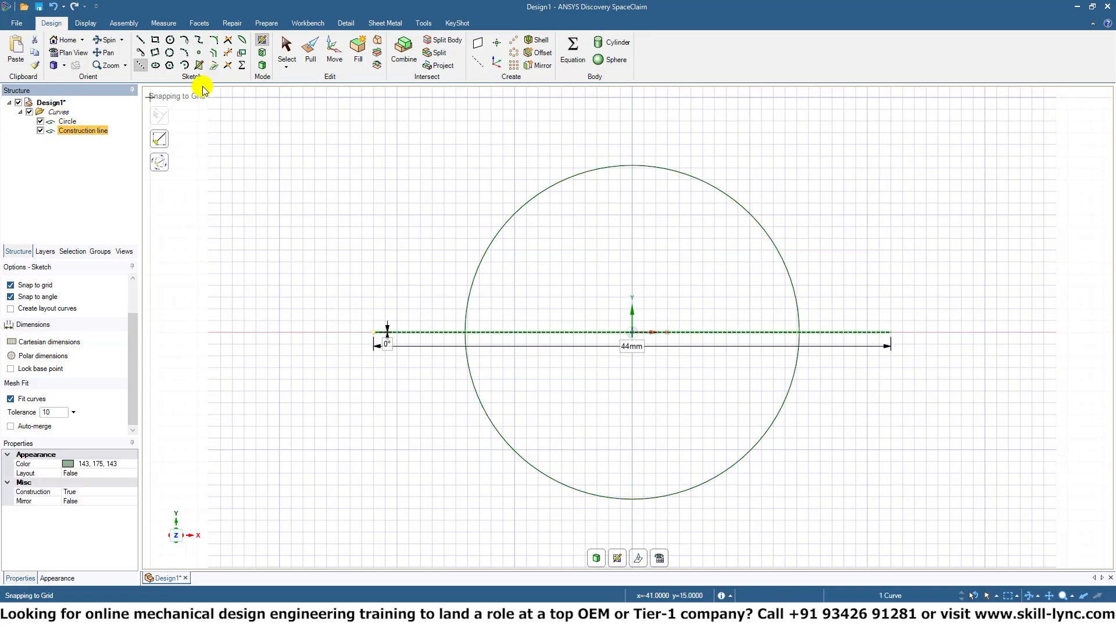
pyautogui.click(479, 41)
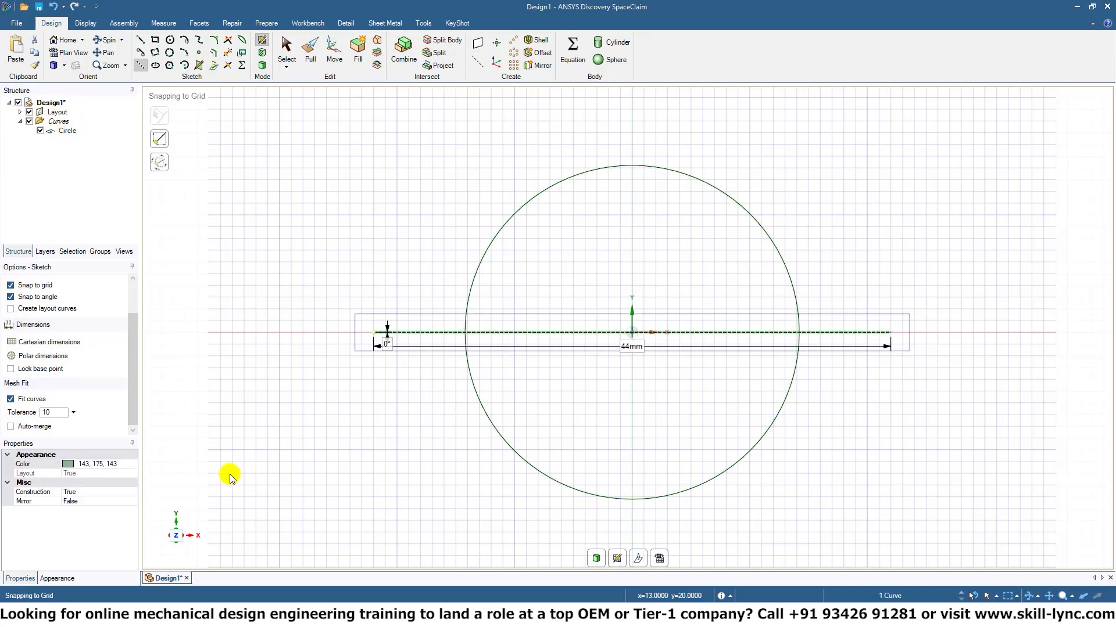
pyautogui.moveTo(428, 399); pyautogui.dragTo(438, 242, button='middle')
pyautogui.click(474, 46)
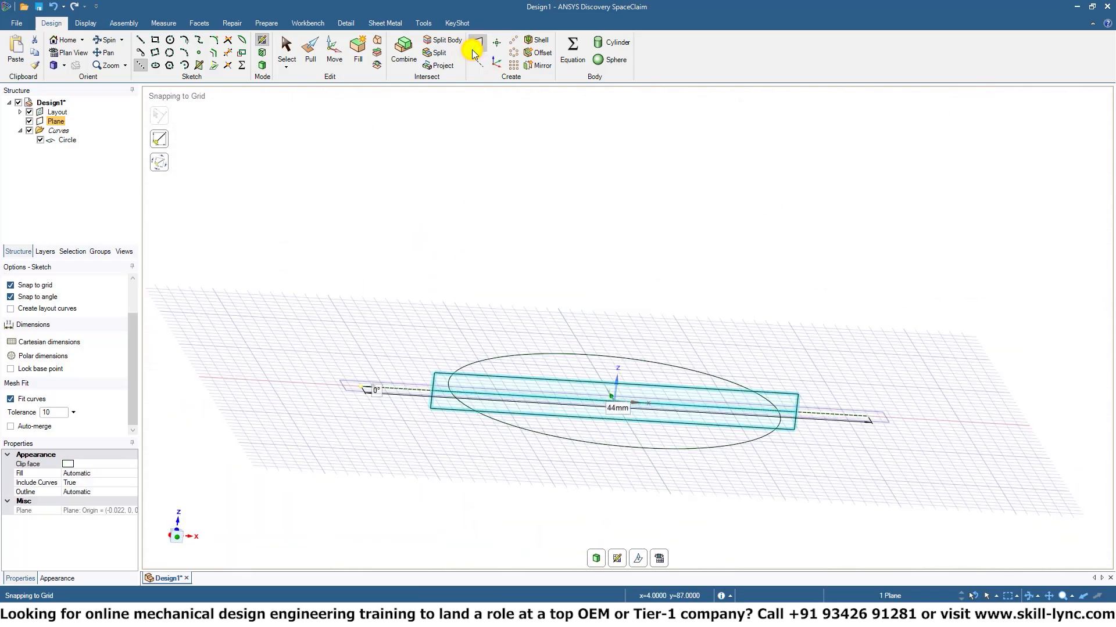
pyautogui.click(66, 114)
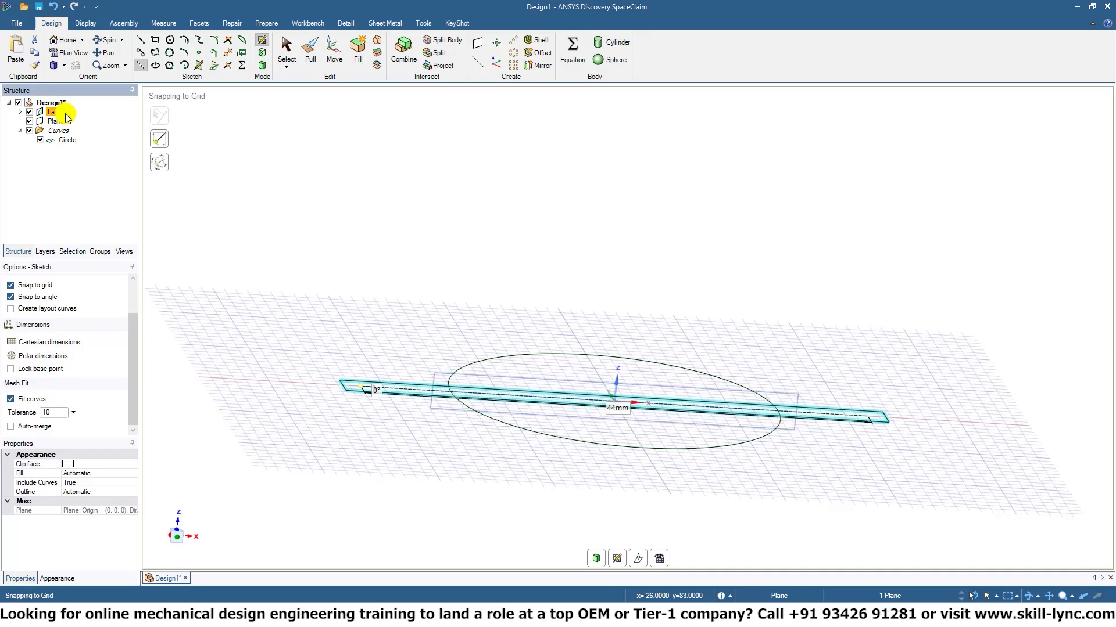
pyautogui.press('Delete')
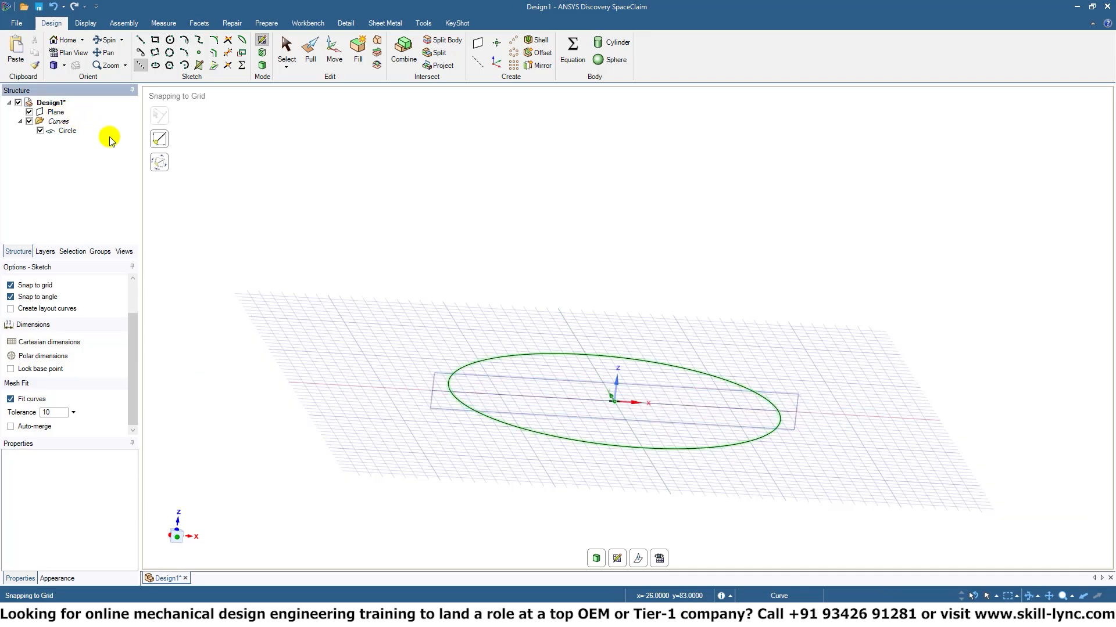
# Turn the sketched circle into a surface in 3D mode and start a sketch on the perpendicular plane.
pyautogui.click(58, 112)
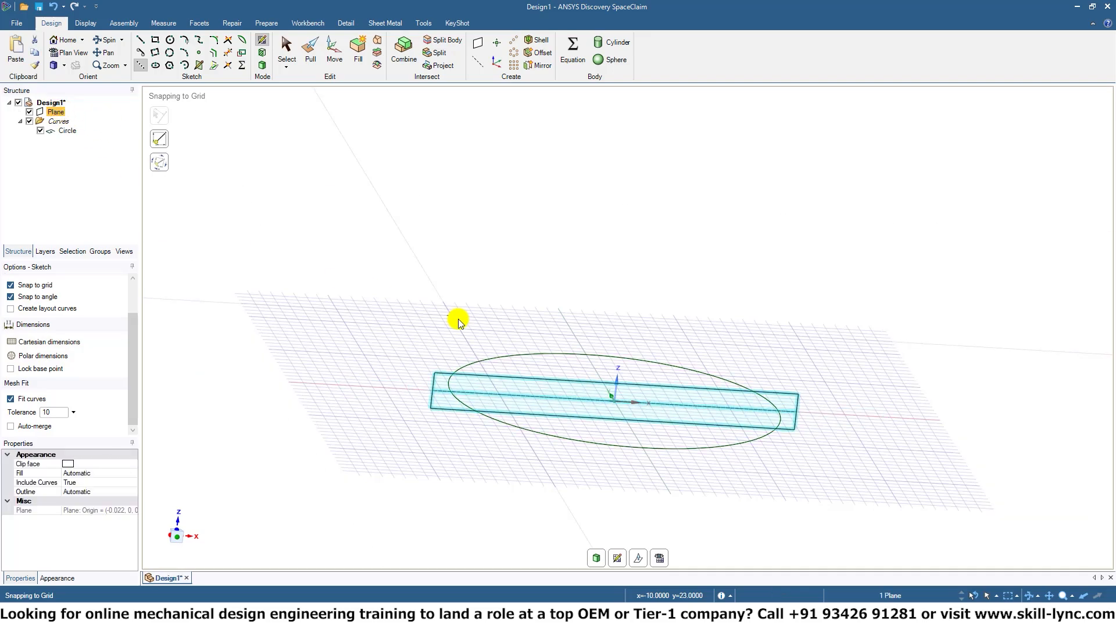
pyautogui.click(265, 68)
pyautogui.click(265, 42)
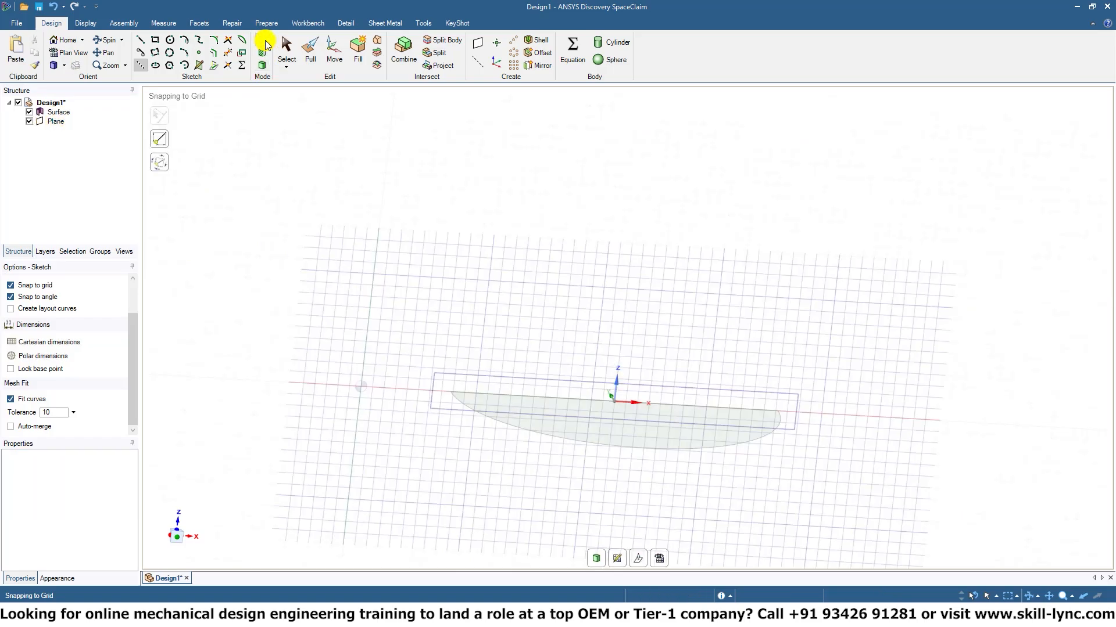
# Sketch a polygon about 1.8 mm in diameter centred where the circle's edge meets the plane.
pyautogui.moveTo(542, 436)
pyautogui.mouseDown(button='middle')
pyautogui.moveTo(677, 398)
pyautogui.moveTo(761, 416)
pyautogui.mouseUp(button='middle')
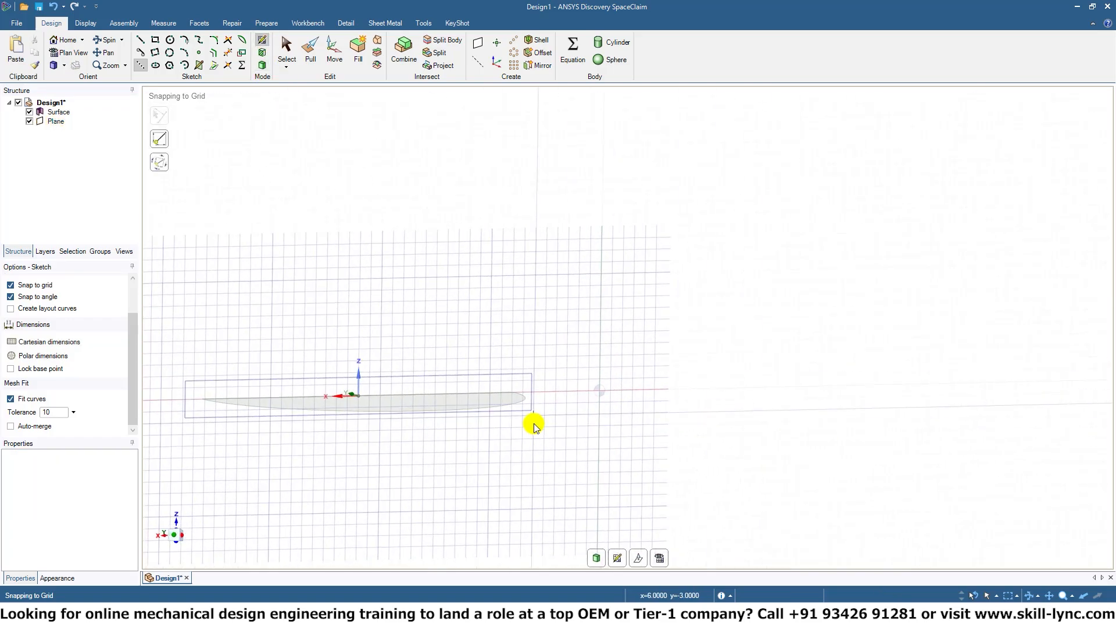
pyautogui.moveTo(525, 382)
pyautogui.keyDown('shift'); pyautogui.mouseDown(button='middle')
pyautogui.moveTo(619, 496)
pyautogui.moveTo(626, 321)
pyautogui.mouseUp(button='middle'); pyautogui.keyUp('shift')
pyautogui.keyDown('ctrl'); pyautogui.moveTo(608, 339); pyautogui.dragTo(601, 506, button='middle'); pyautogui.keyUp('ctrl')
pyautogui.moveTo(529, 398); pyautogui.dragTo(560, 468, button='middle')
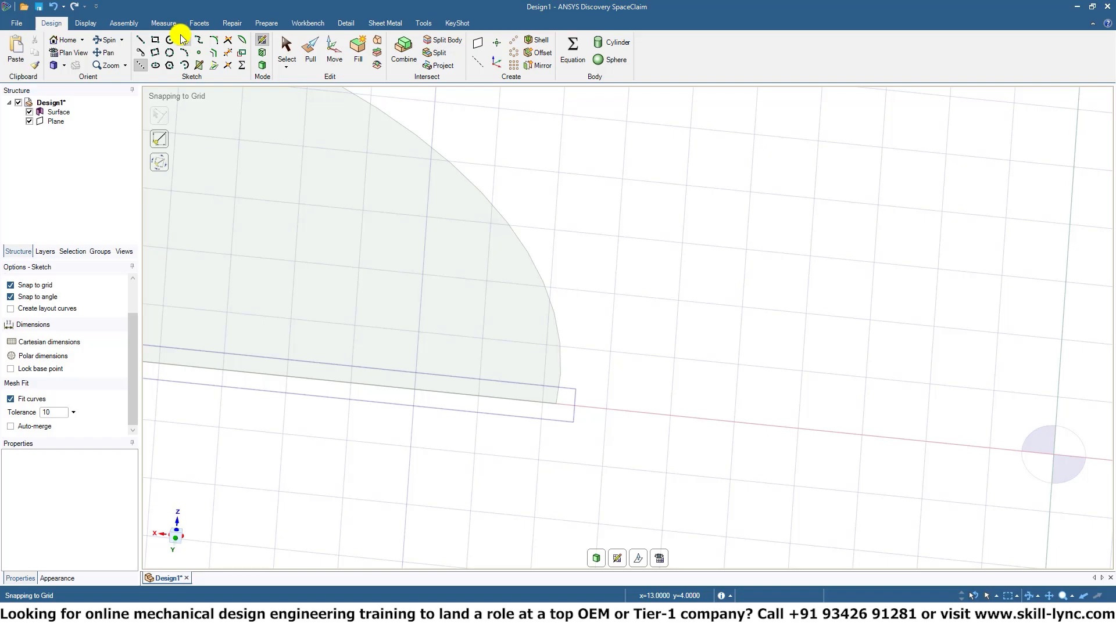
pyautogui.click(169, 66)
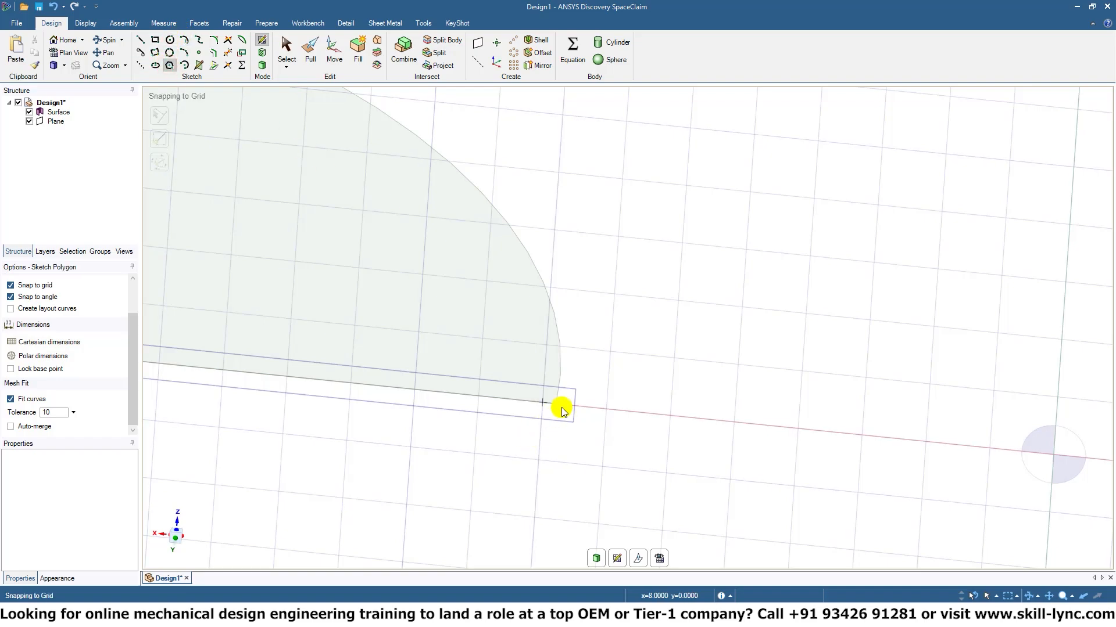
pyautogui.click(582, 386)
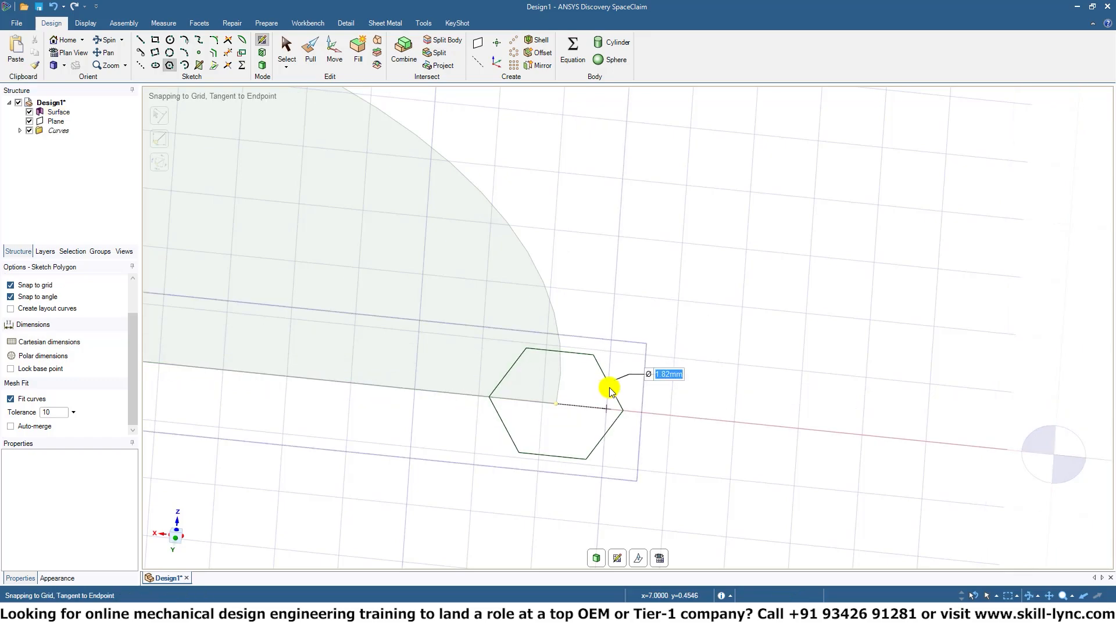
# Set the small polygon's number of sides to 3.
pyautogui.click(20, 130)
pyautogui.click(67, 140)
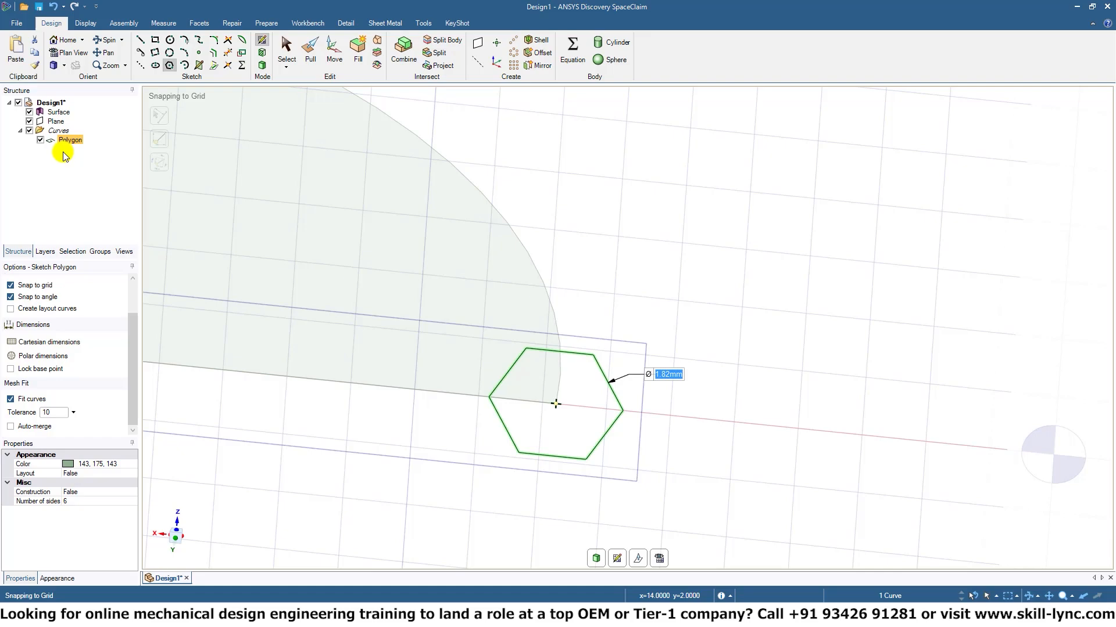
pyautogui.click(79, 503)
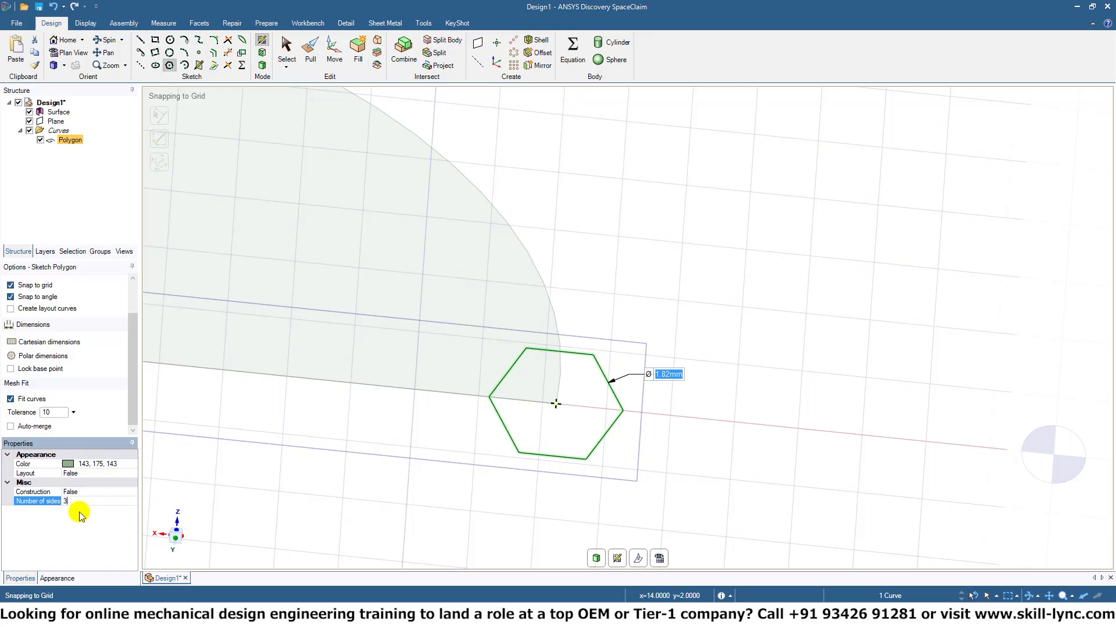
pyautogui.press('Return')
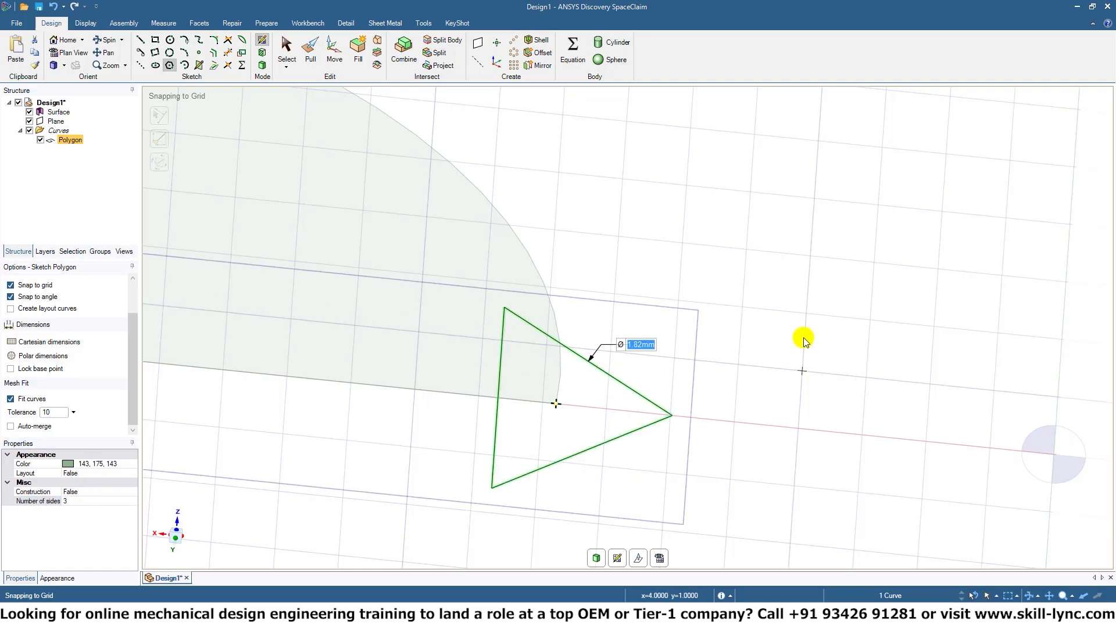
# Set up a Pull sweep in 3D mode with the triangular face as the profile and the circle's edge as the trajectory.
pyautogui.moveTo(735, 307)
pyautogui.mouseDown(button='middle')
pyautogui.moveTo(702, 307)
pyautogui.moveTo(714, 315)
pyautogui.mouseUp(button='middle')
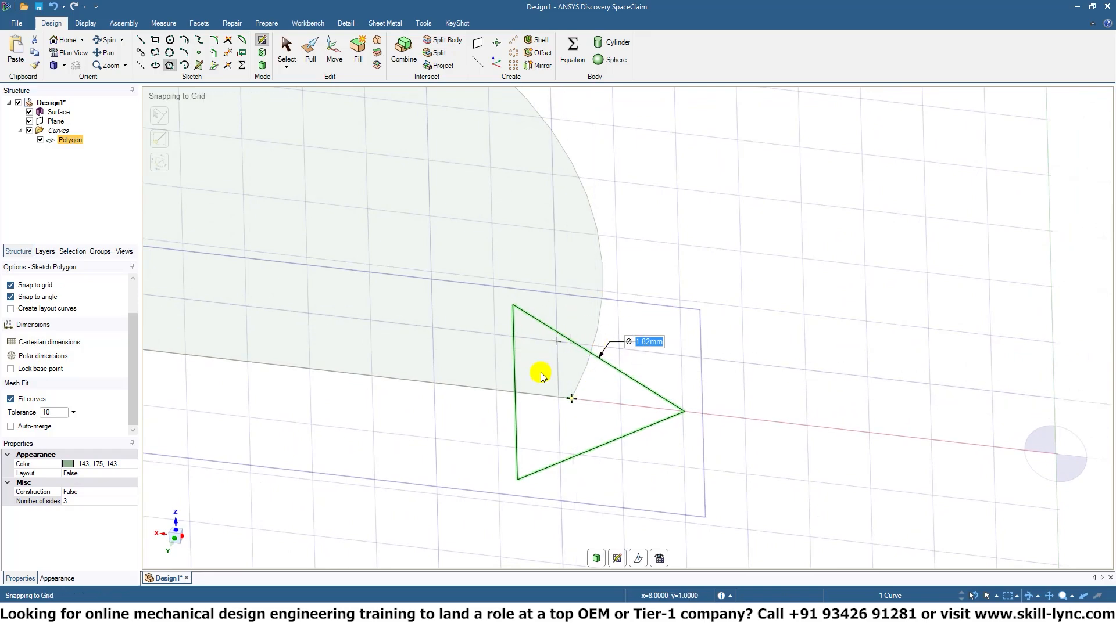
pyautogui.click(259, 68)
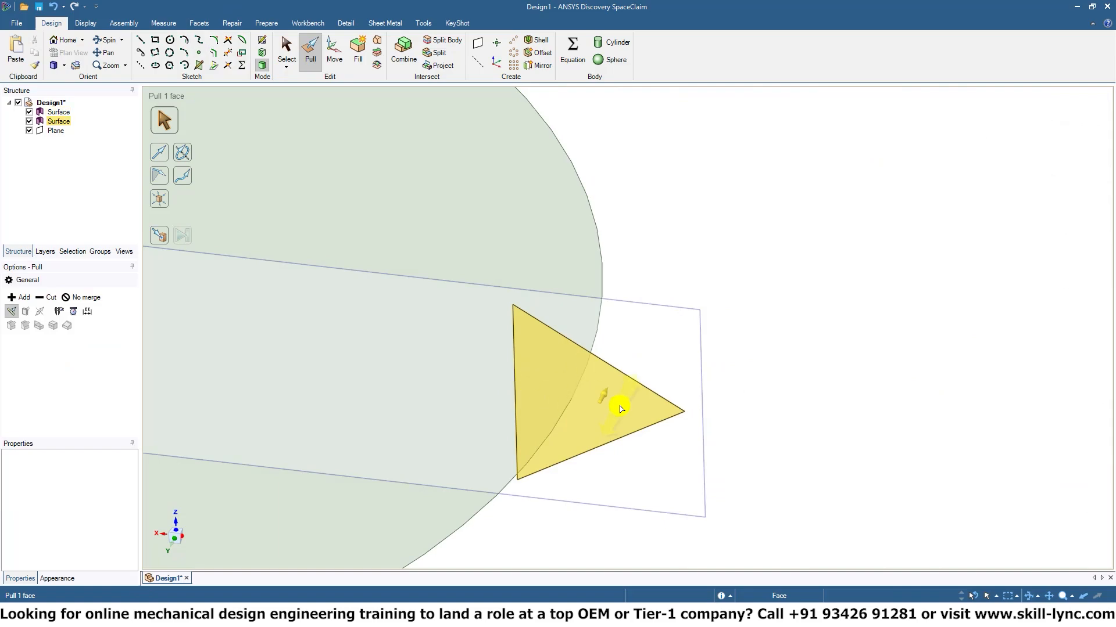
pyautogui.click(620, 399)
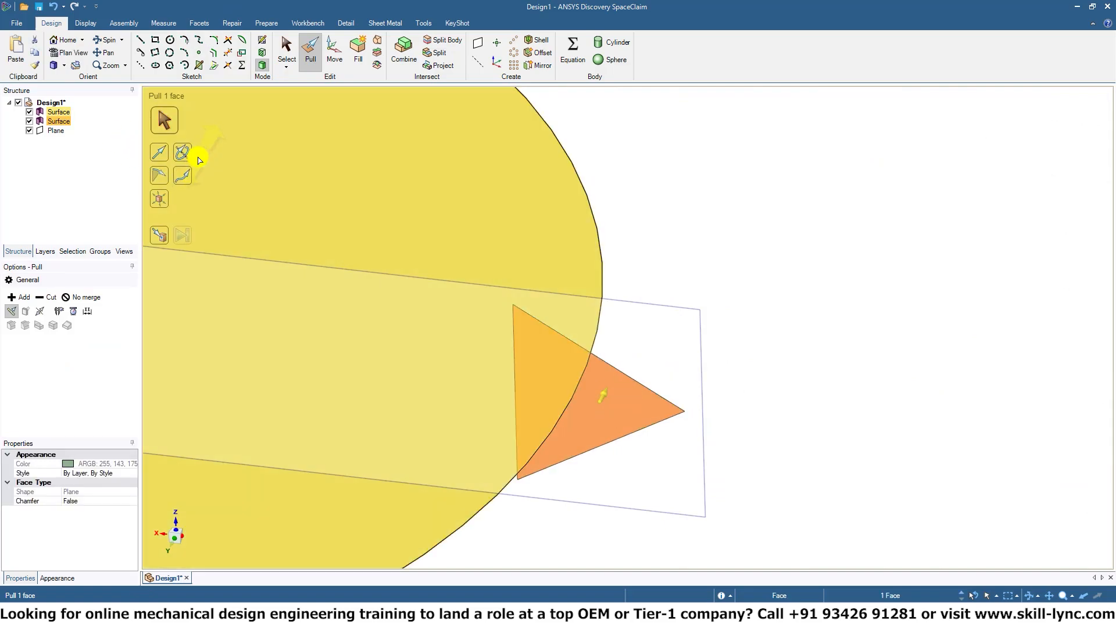
pyautogui.click(183, 176)
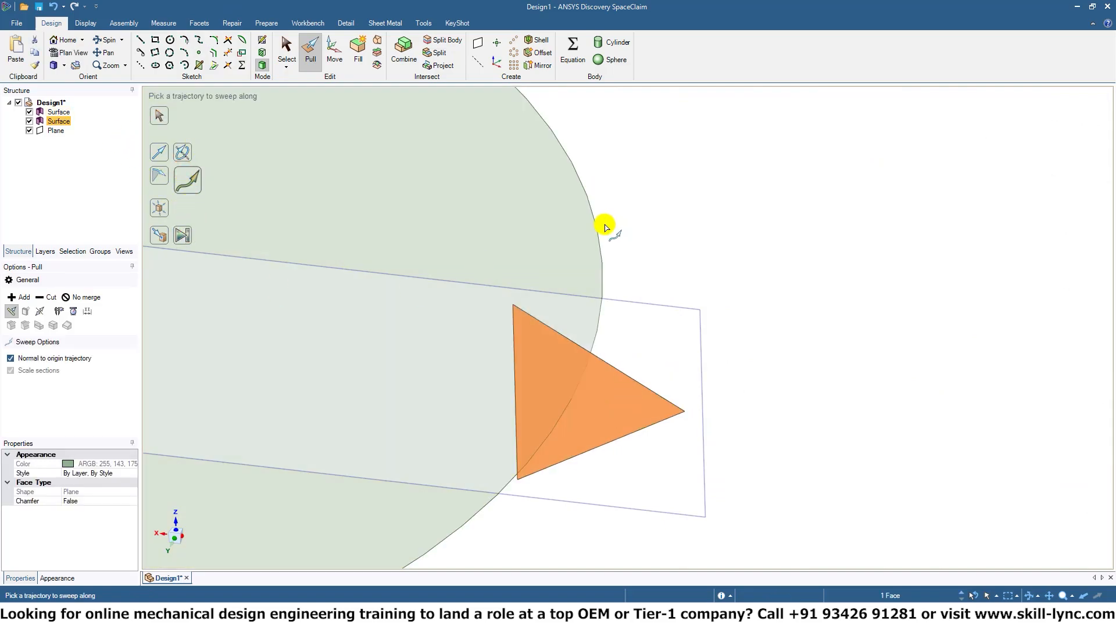
pyautogui.click(597, 243)
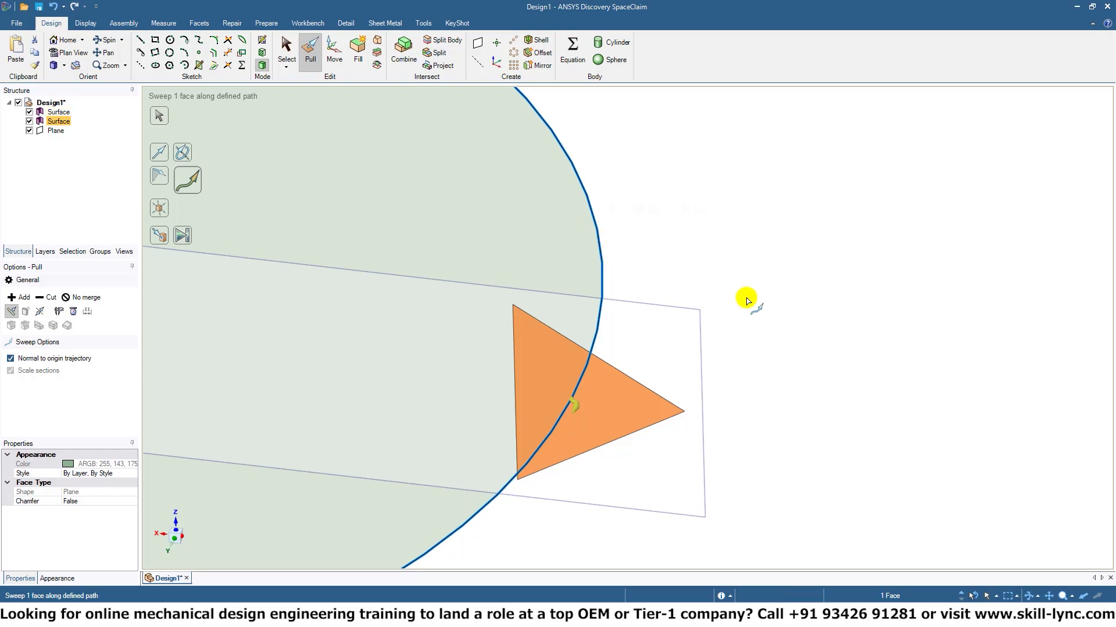
pyautogui.moveTo(747, 299); pyautogui.dragTo(691, 245, button='middle')
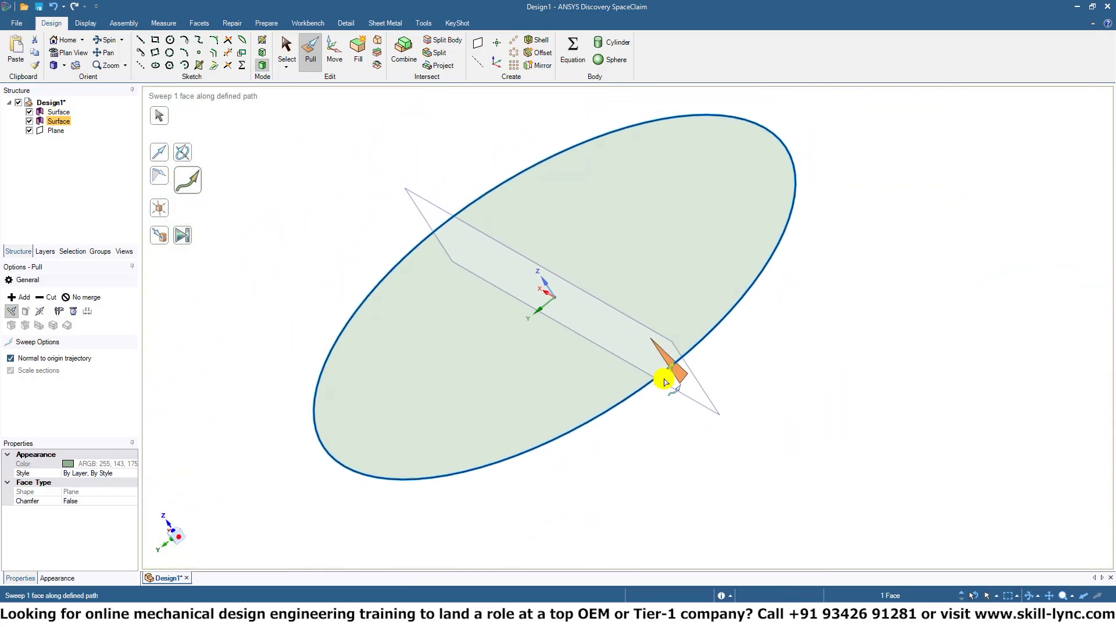
# Sweep the triangular profile around the circle's full edge, and undo the sweep.
pyautogui.moveTo(663, 380); pyautogui.dragTo(388, 363)
pyautogui.moveTo(736, 422); pyautogui.dragTo(636, 443, button='middle')
pyautogui.keyDown('ctrl'); pyautogui.moveTo(711, 482); pyautogui.dragTo(577, 454, button='middle'); pyautogui.keyUp('ctrl')
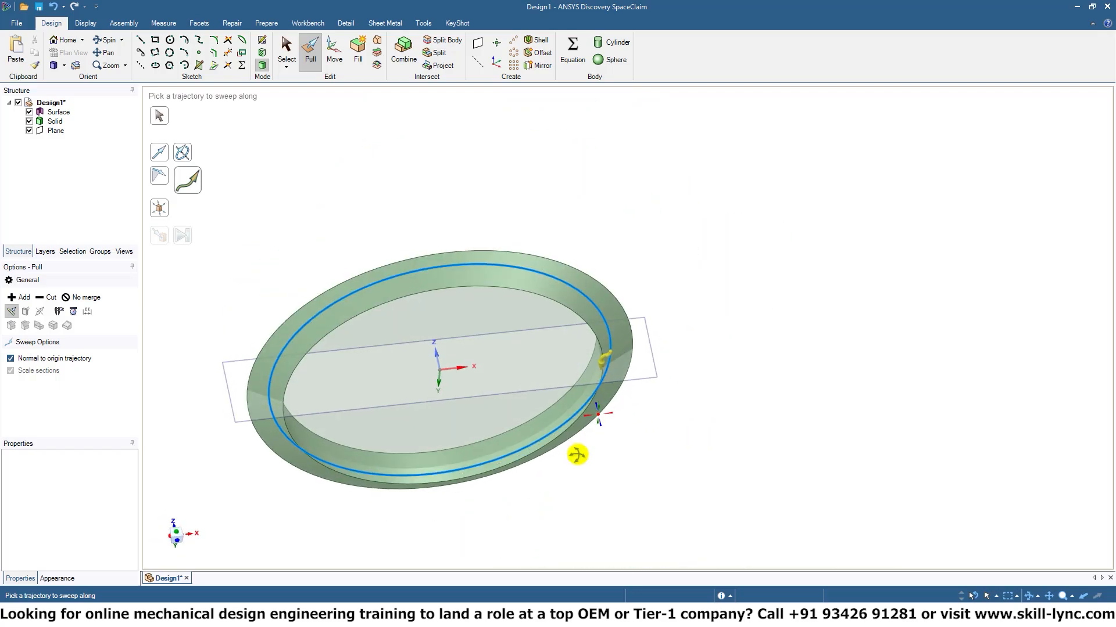
pyautogui.click(585, 464)
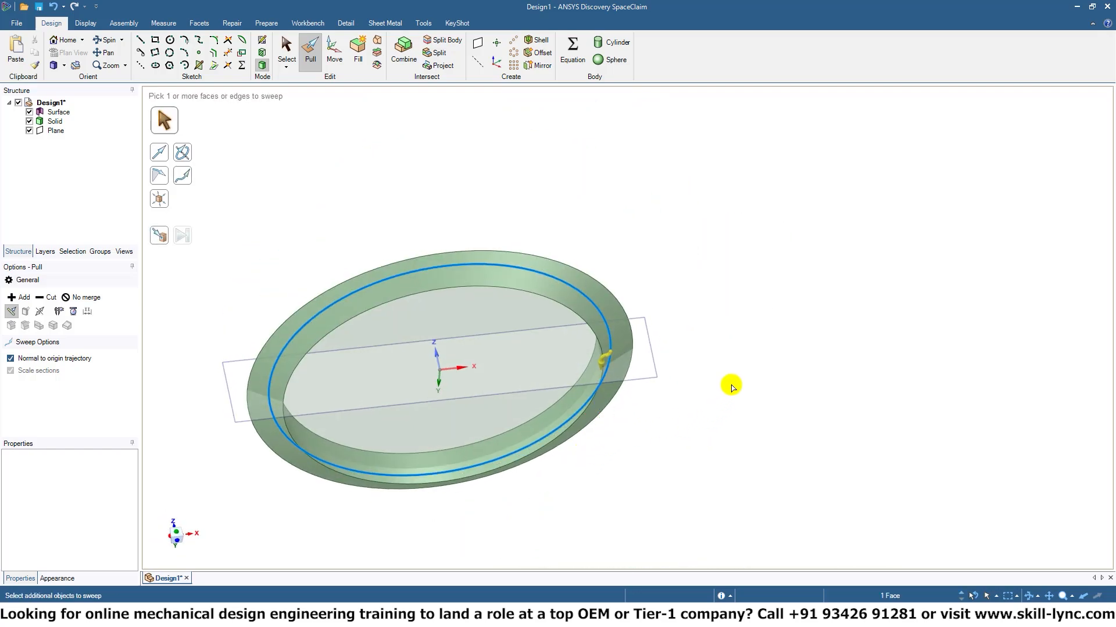
pyautogui.hotkey('ctrl', 'z')
pyautogui.moveTo(744, 352); pyautogui.dragTo(857, 382, button='middle')
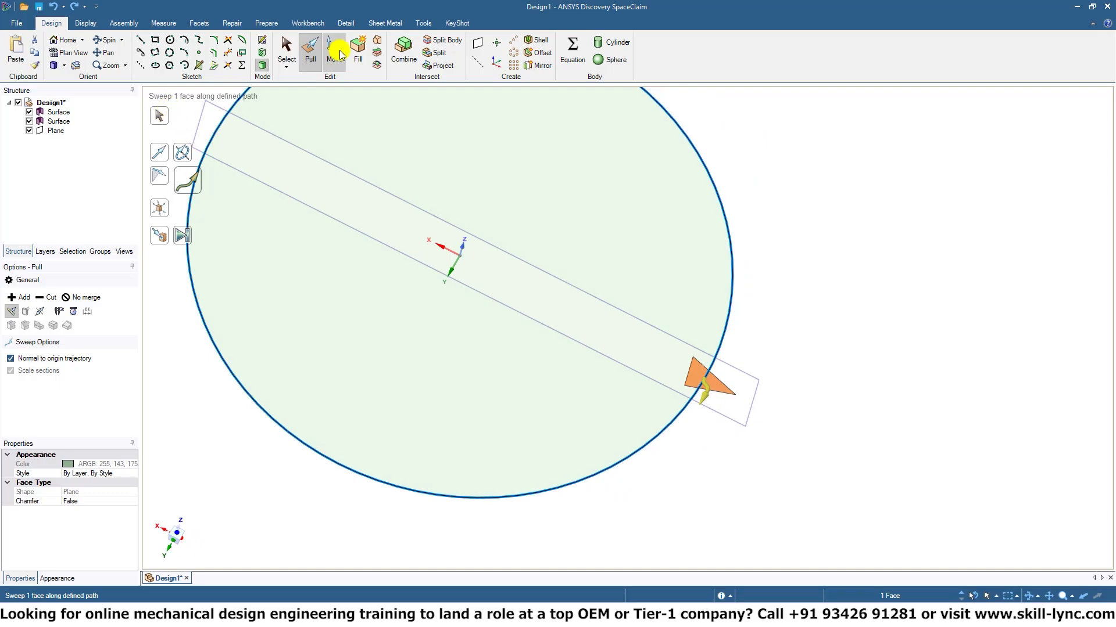
# Start a sketch on the large circle's plane, viewed straight on.
pyautogui.click(262, 40)
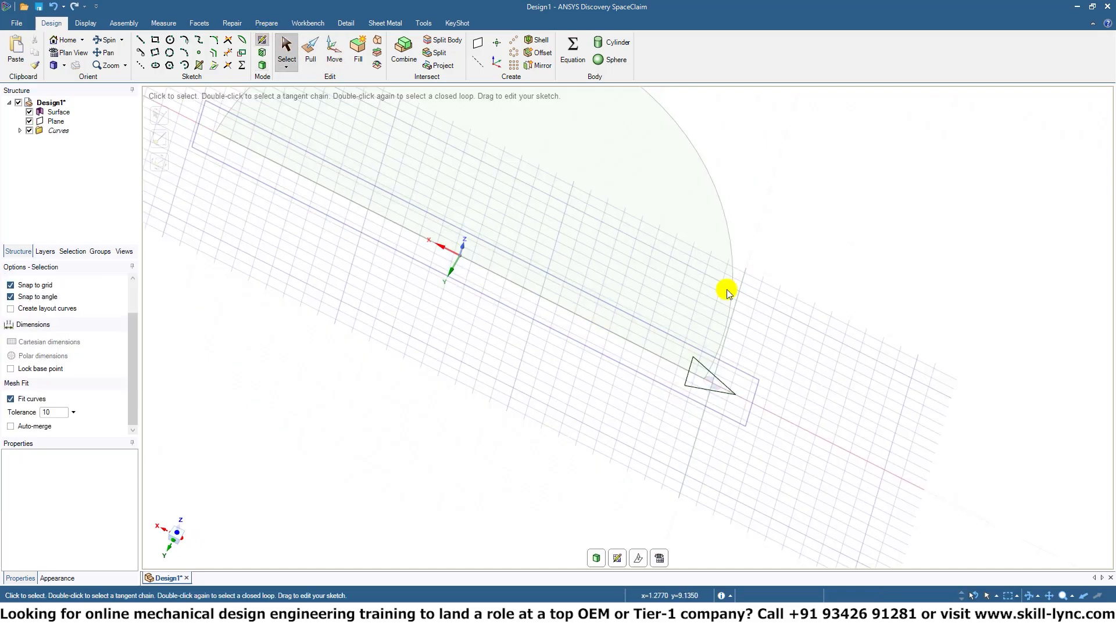
pyautogui.moveTo(851, 286)
pyautogui.mouseDown(button='middle')
pyautogui.moveTo(822, 339)
pyautogui.moveTo(834, 306)
pyautogui.mouseUp(button='middle')
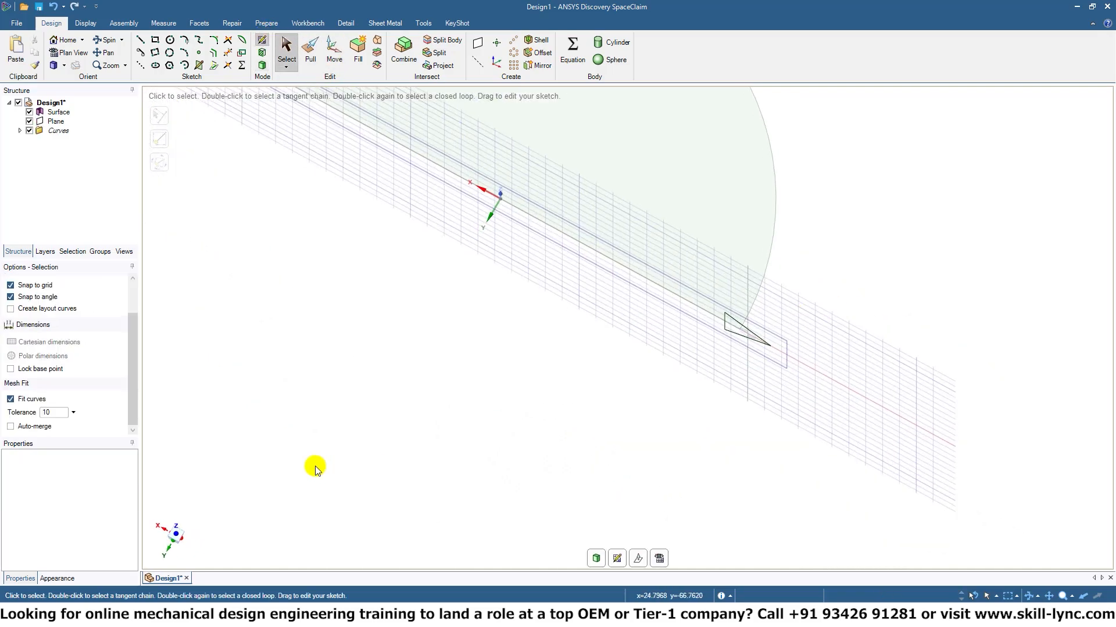
pyautogui.click(175, 535)
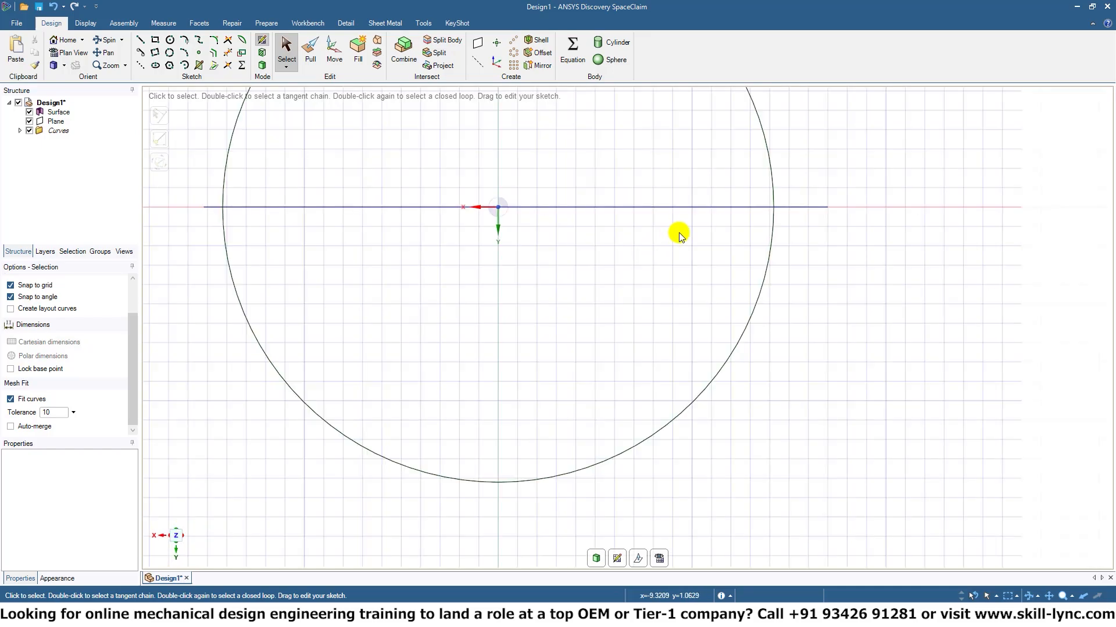
pyautogui.moveTo(599, 266)
pyautogui.keyDown('shift'); pyautogui.mouseDown(button='middle')
pyautogui.moveTo(705, 391)
pyautogui.moveTo(639, 389)
pyautogui.mouseUp(button='middle'); pyautogui.keyUp('shift')
pyautogui.scroll(-4, 637, 393)
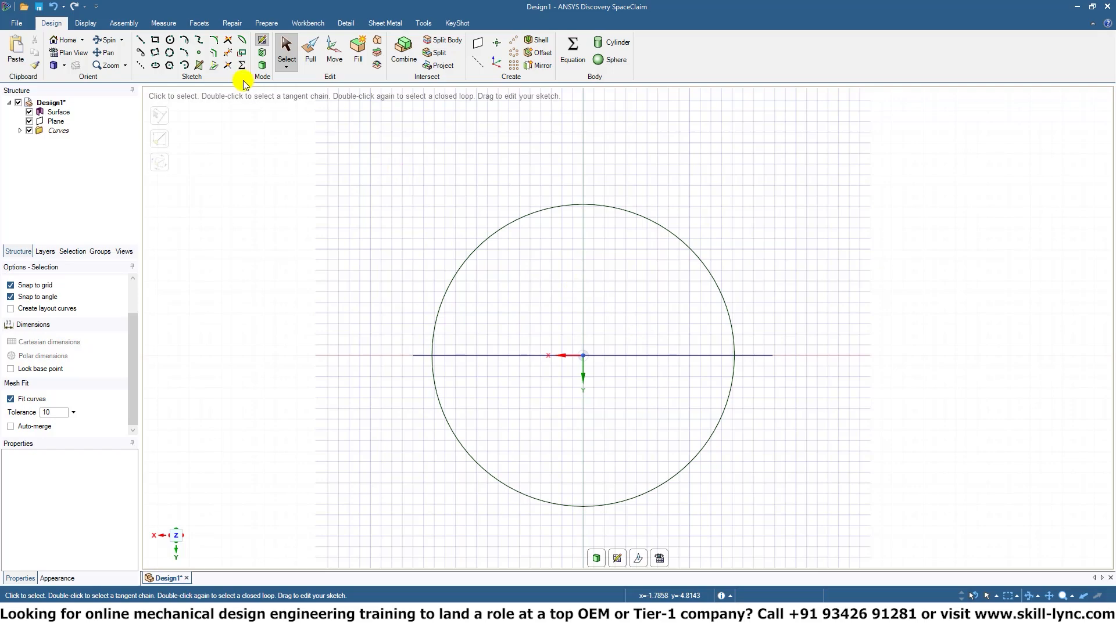
# Sketch two circles centred on the large circle's edge: about 13 mm in diameter at its upper point, about 9.75 mm at its left point.
pyautogui.click(168, 40)
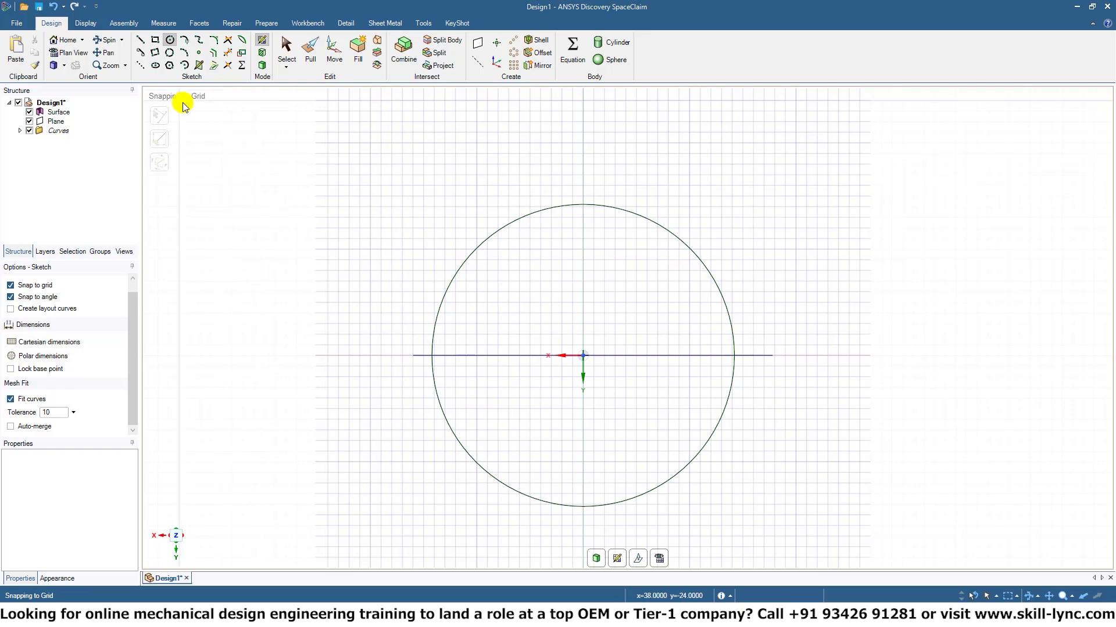
pyautogui.click(583, 203)
pyautogui.click(615, 150)
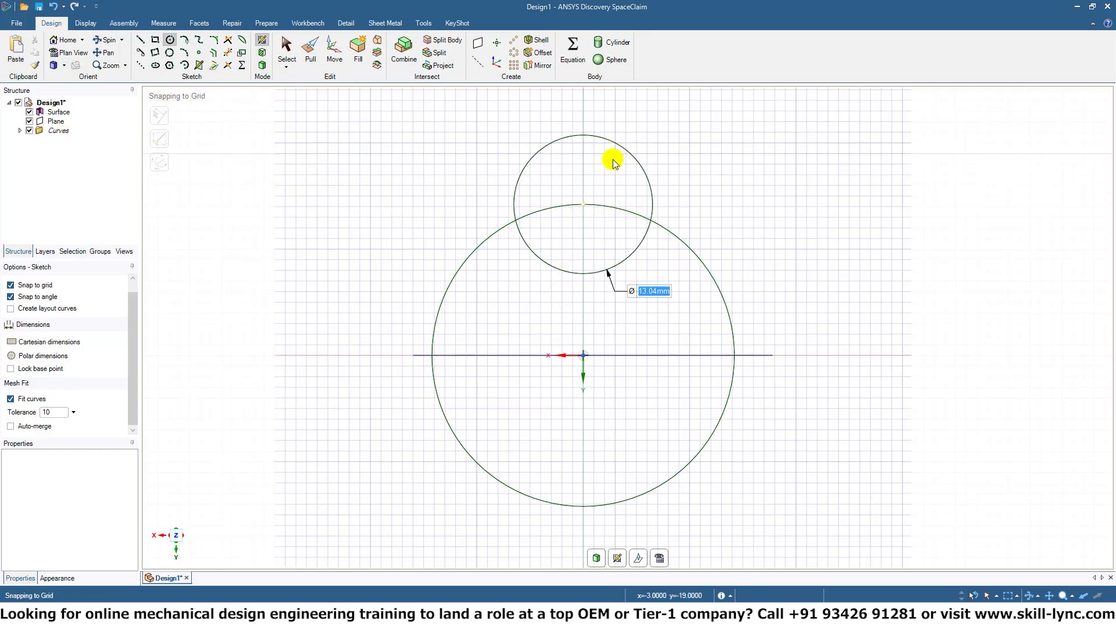
pyautogui.click(431, 355)
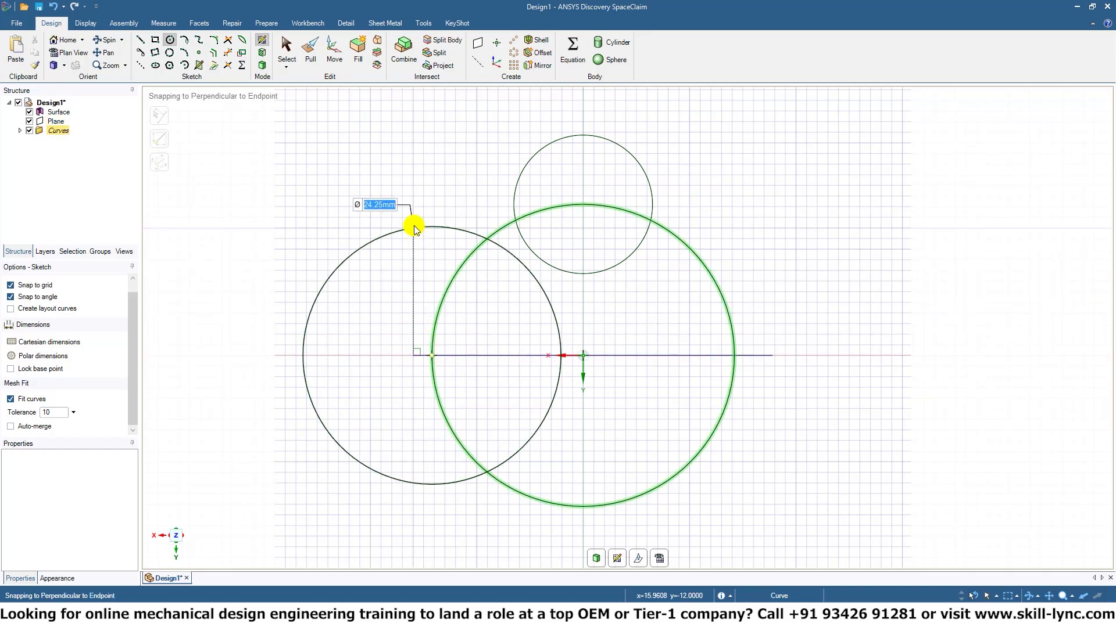
pyautogui.click(402, 319)
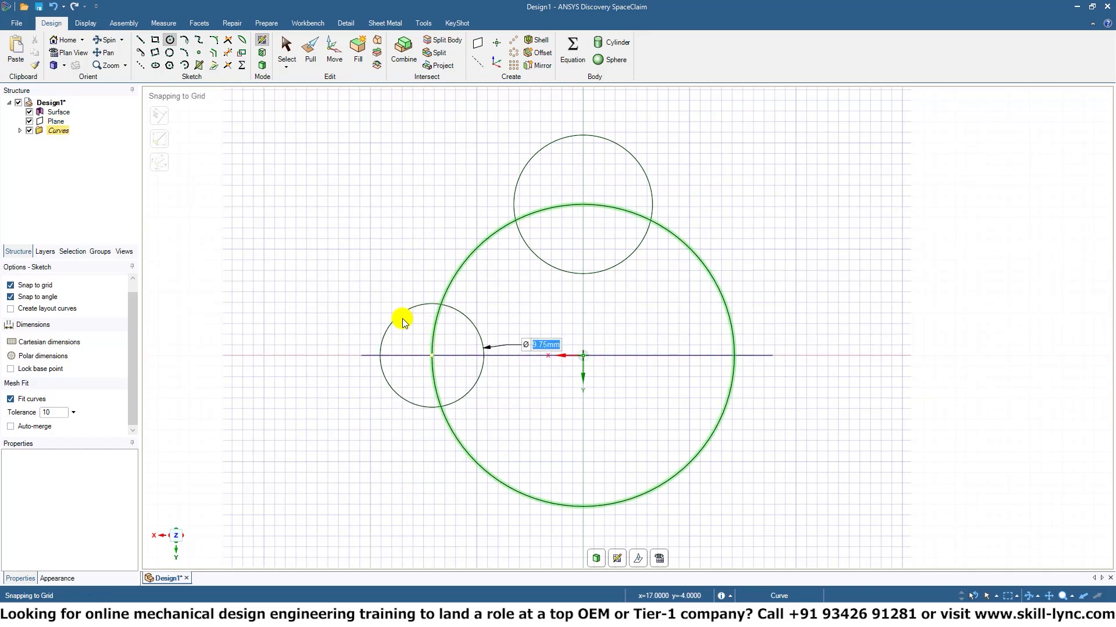
pyautogui.click(580, 273)
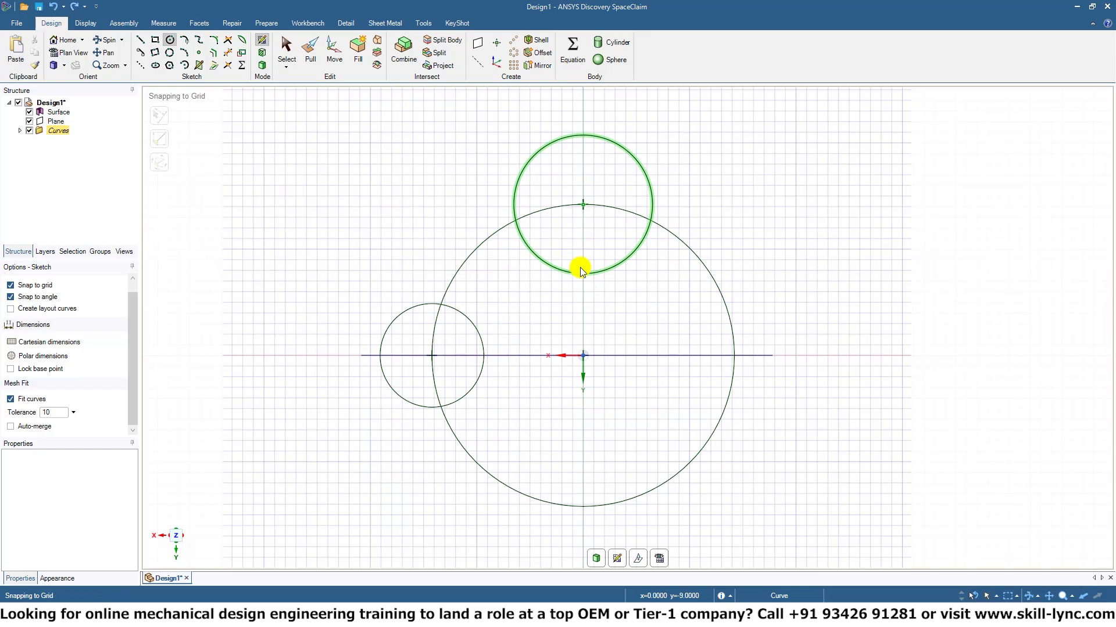
# Shrink the upper small circle to roughly the size of the left one.
pyautogui.click(285, 48)
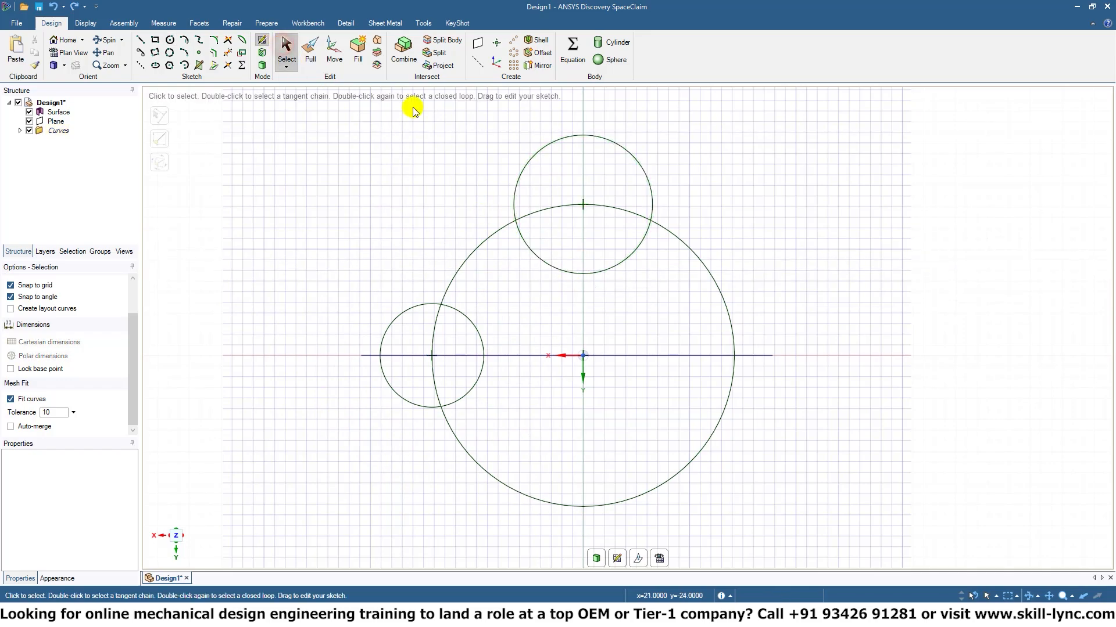
pyautogui.click(606, 271)
pyautogui.moveTo(606, 271); pyautogui.dragTo(607, 249)
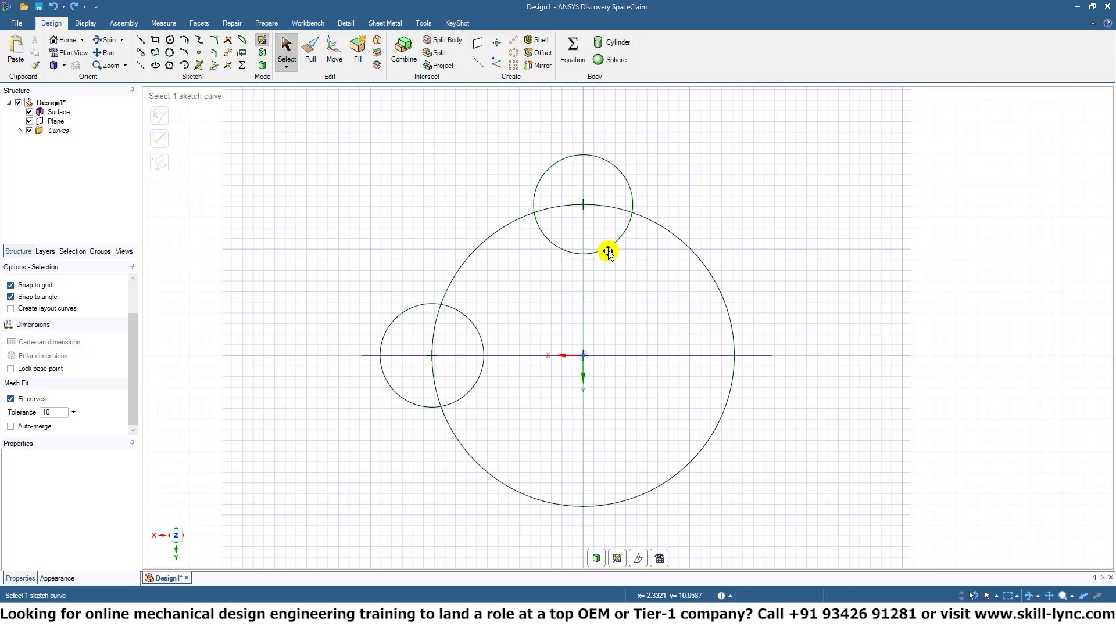
# Sketch a rectangle about 11 by 5.2 mm, starting at the large circle's lowest point and extending up and to the right.
pyautogui.click(155, 40)
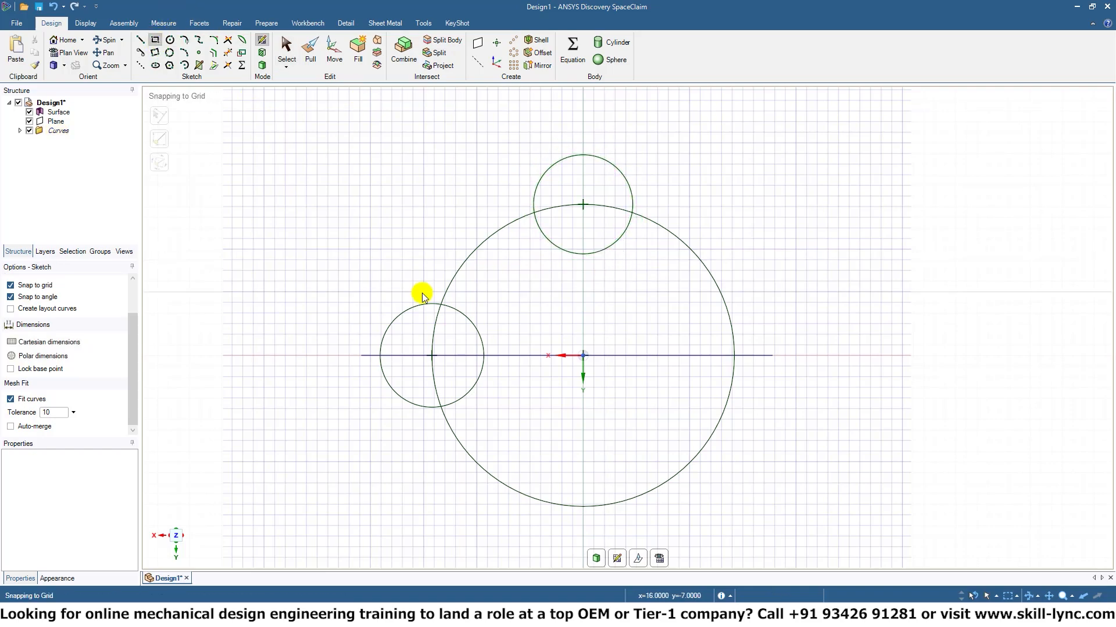
pyautogui.click(585, 504)
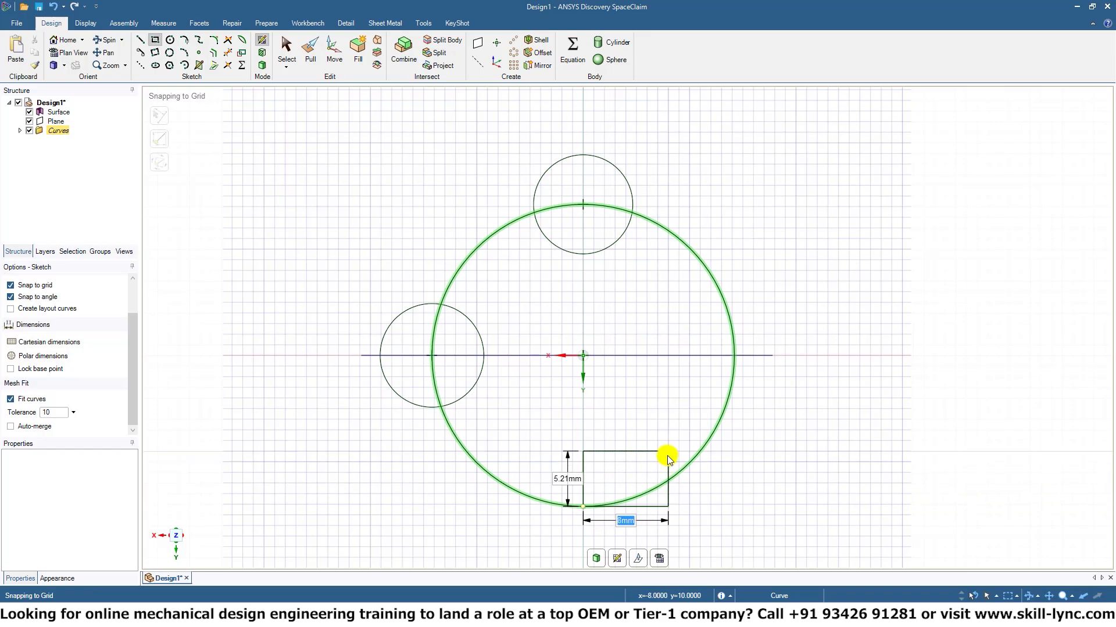
pyautogui.click(703, 448)
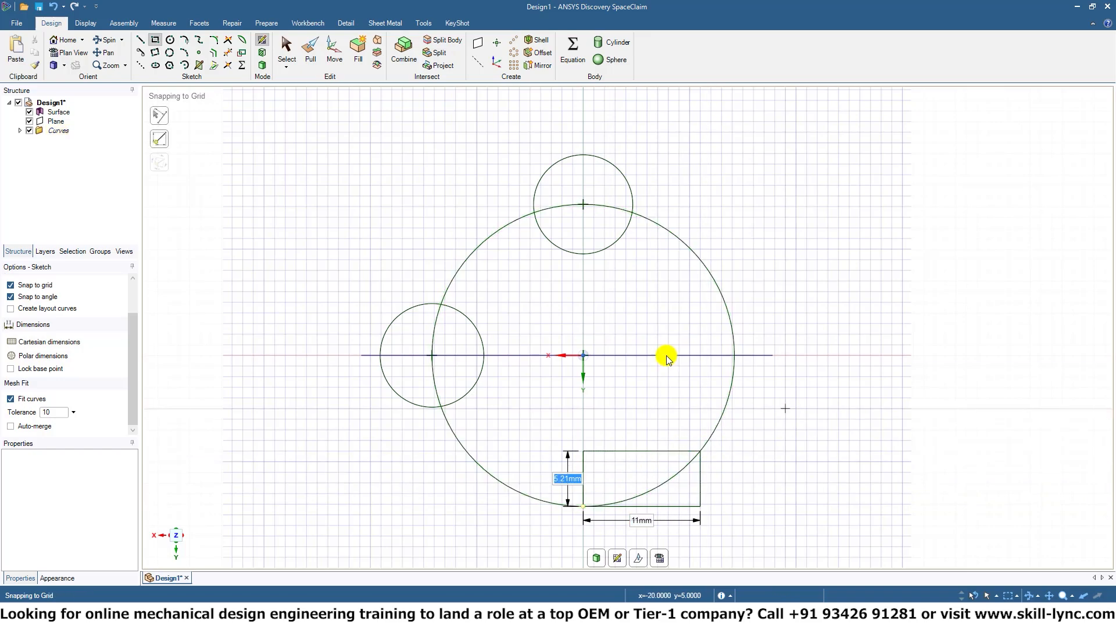
# Trim the overlapping curves into one closed outline with an upper bulge, a rounded left notch and a lower-right rectangular notch.
pyautogui.click(228, 53)
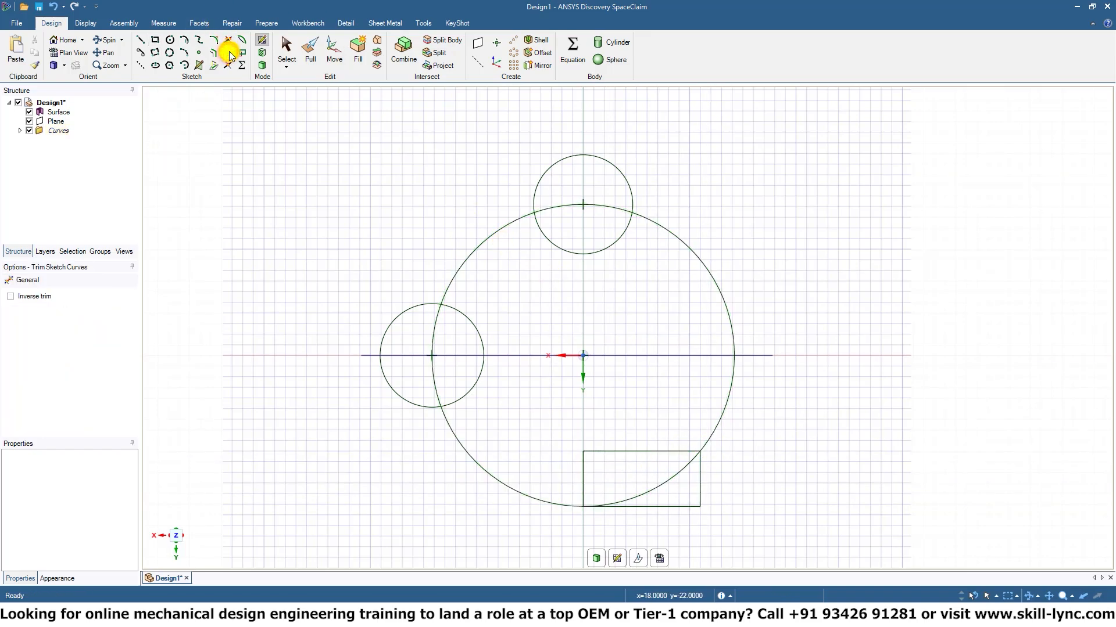
pyautogui.click(616, 207)
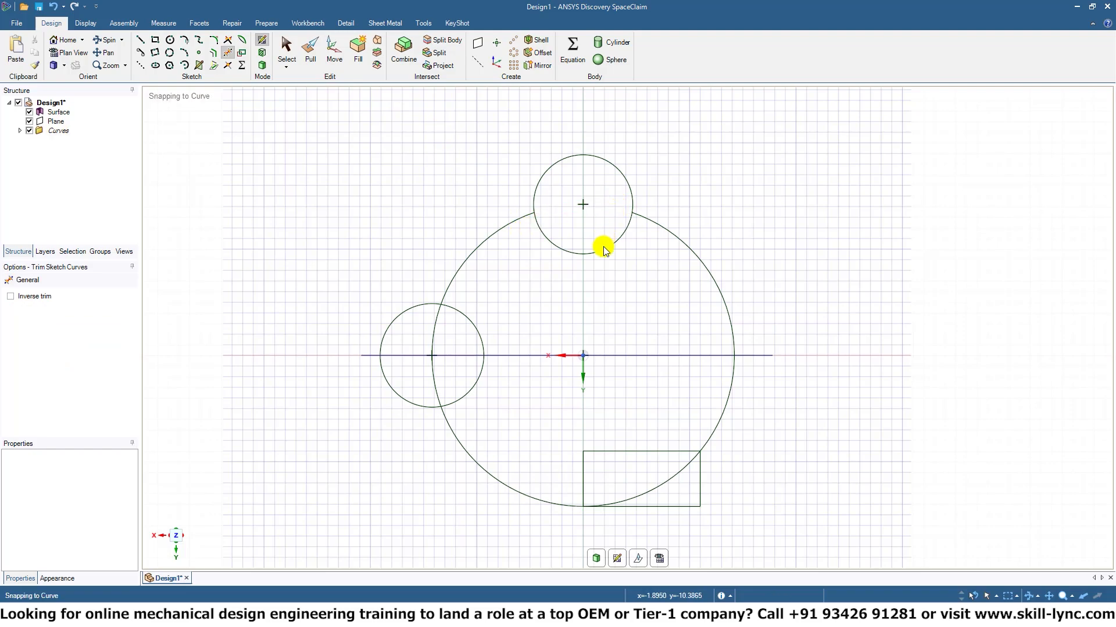
pyautogui.click(382, 366)
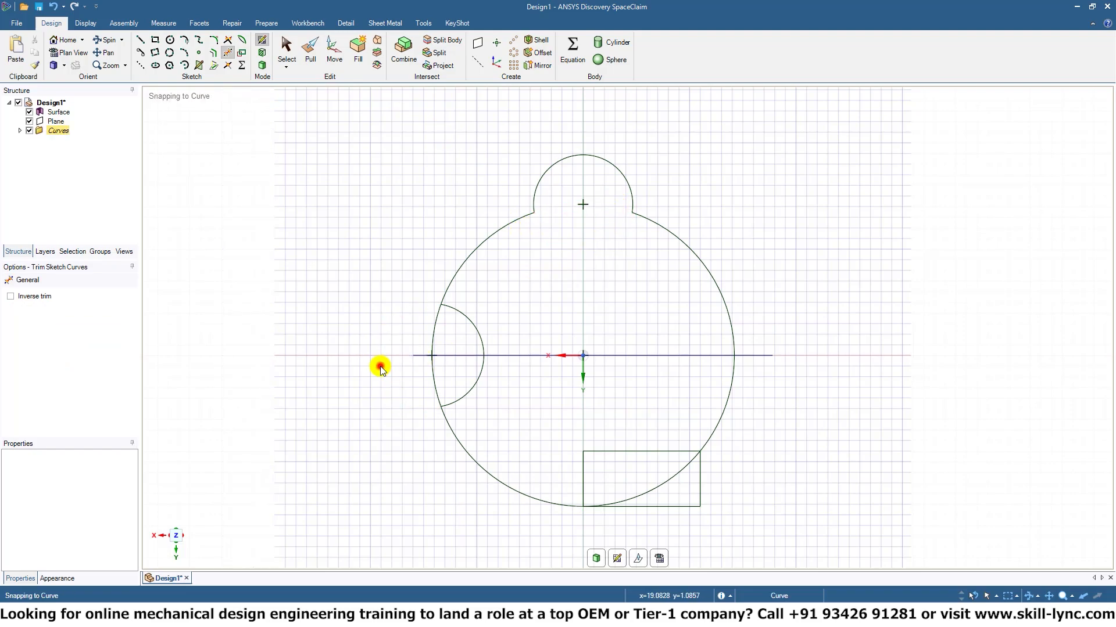
pyautogui.click(434, 330)
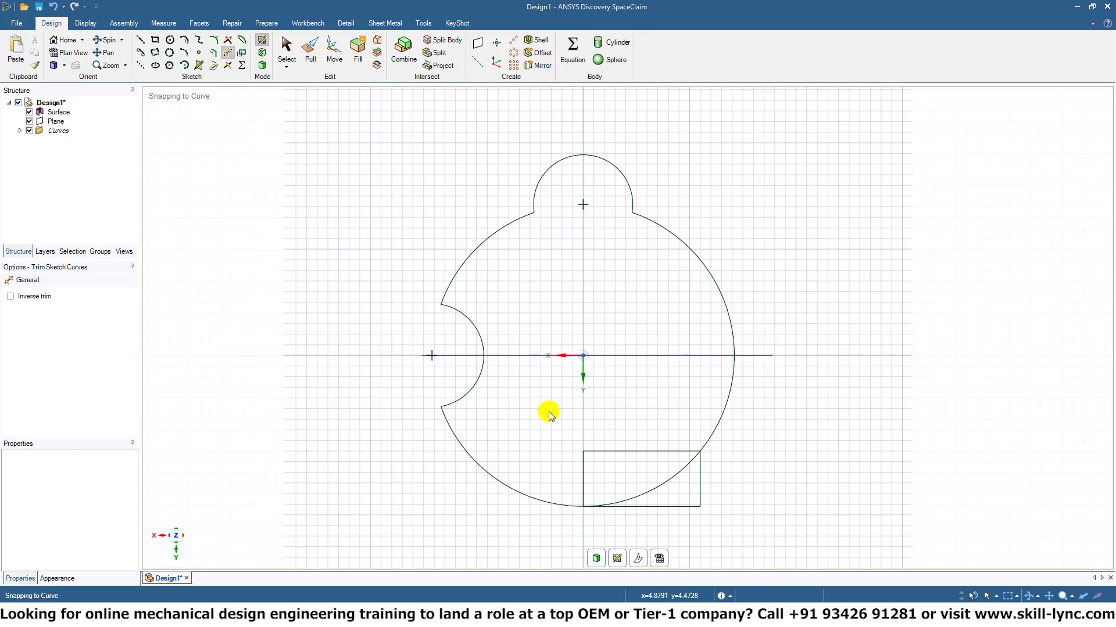
pyautogui.click(669, 488)
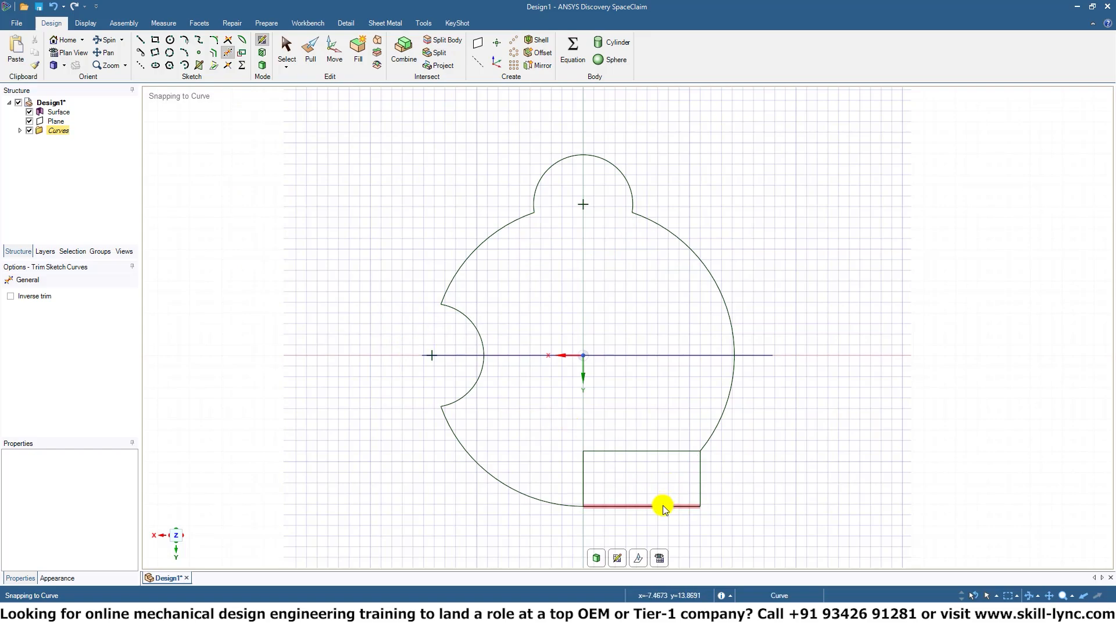
pyautogui.click(663, 506)
pyautogui.click(700, 487)
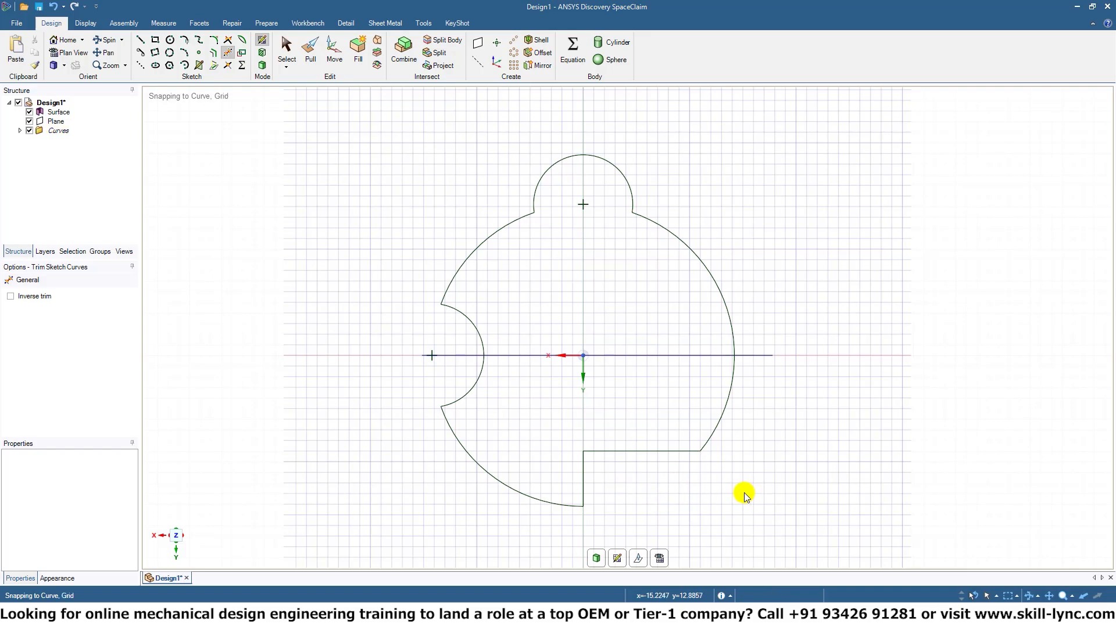
# Turn the trimmed outline into a surface in 3D mode.
pyautogui.moveTo(741, 493); pyautogui.dragTo(728, 363, button='middle')
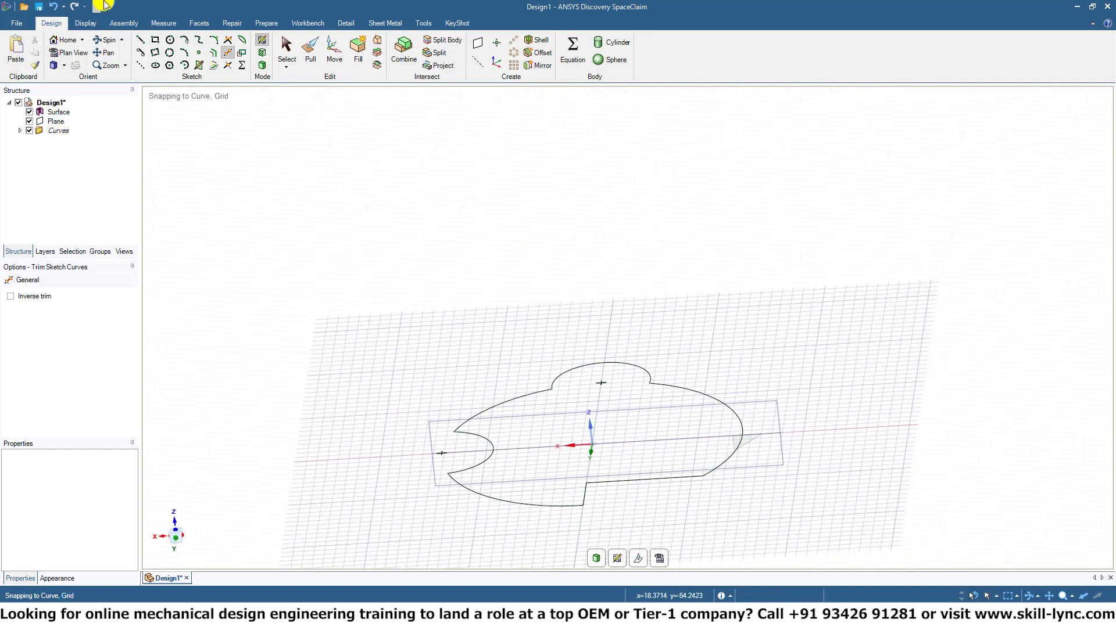
pyautogui.click(265, 67)
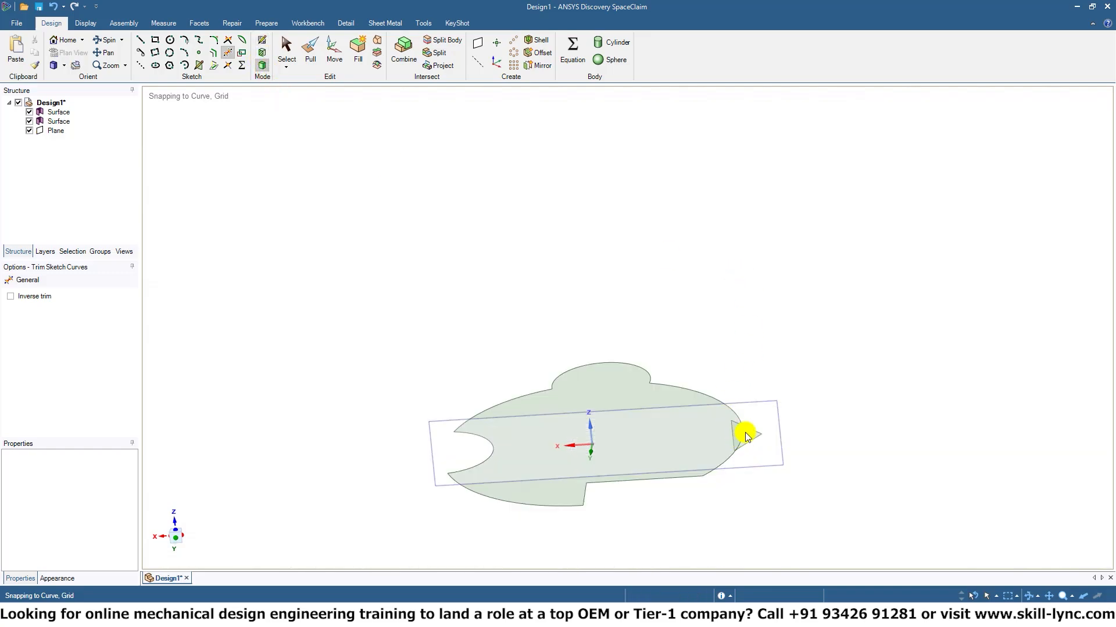
pyautogui.moveTo(562, 260); pyautogui.dragTo(570, 306, button='middle')
pyautogui.keyDown('ctrl'); pyautogui.moveTo(758, 406); pyautogui.dragTo(616, 323, button='middle'); pyautogui.keyUp('ctrl')
# Start a Pull sweep with the triangular face as the profile.
pyautogui.click(311, 51)
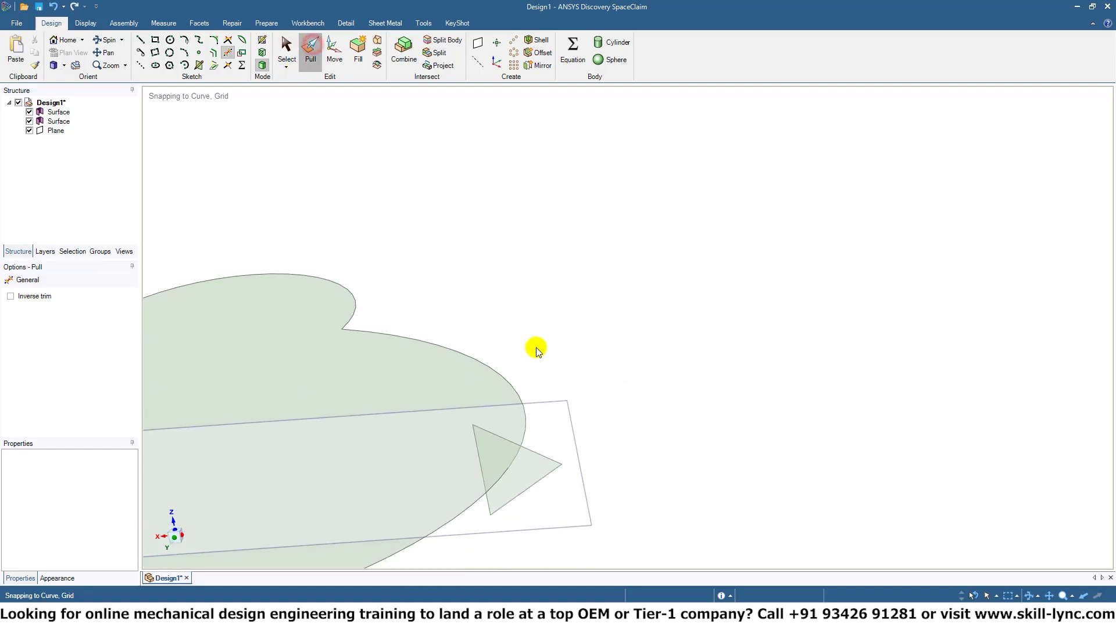
pyautogui.click(513, 468)
pyautogui.moveTo(643, 456); pyautogui.dragTo(614, 484, button='middle')
pyautogui.keyDown('shift'); pyautogui.moveTo(553, 411); pyautogui.dragTo(795, 296, button='middle'); pyautogui.keyUp('shift')
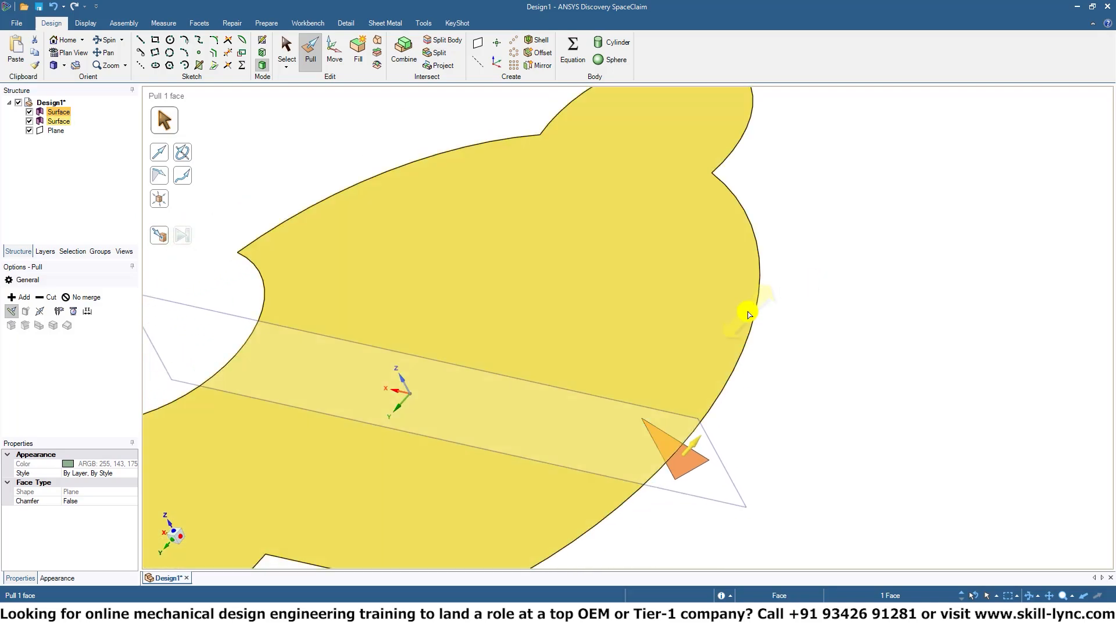
pyautogui.click(182, 176)
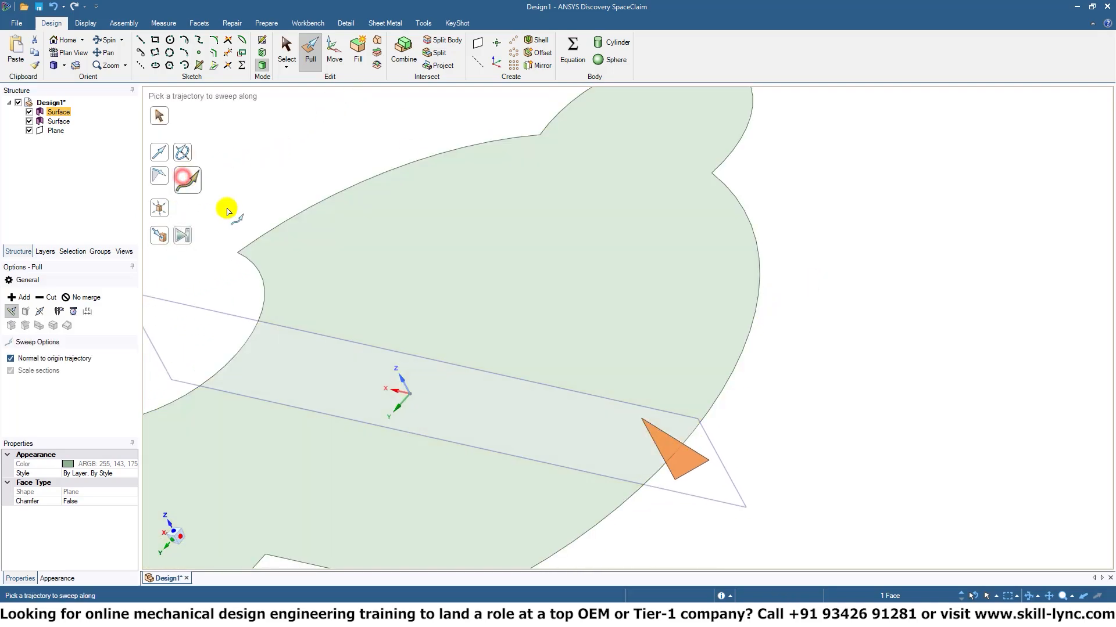
# Try to build the sweep trajectory from the right arc, the bulge, the upper-left arc and the rounded notch edge.
pyautogui.click(741, 358)
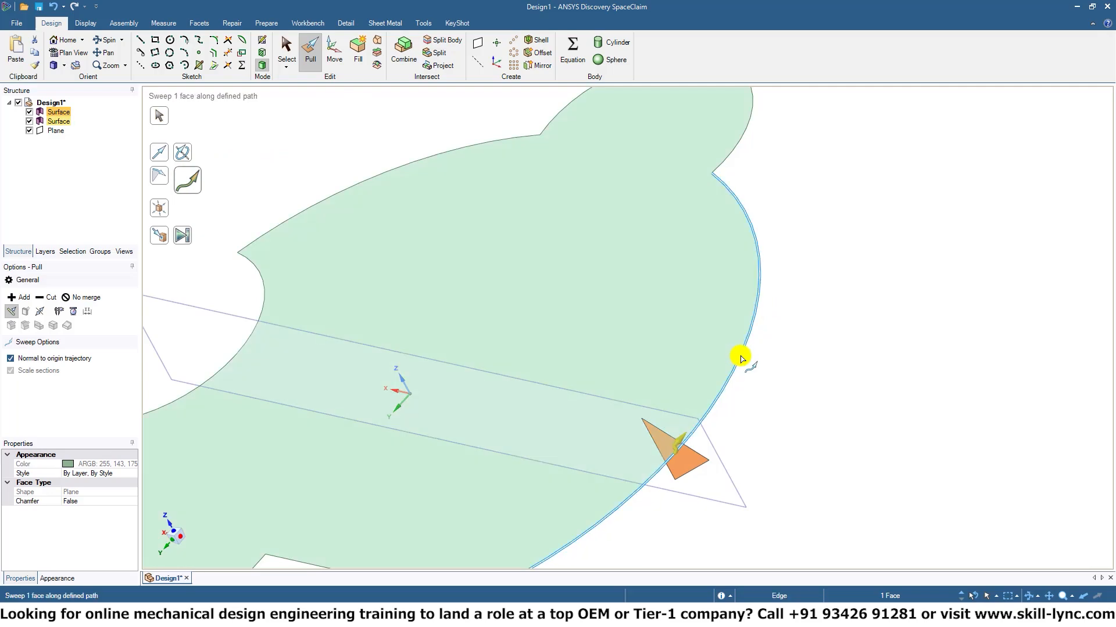
pyautogui.click(742, 359)
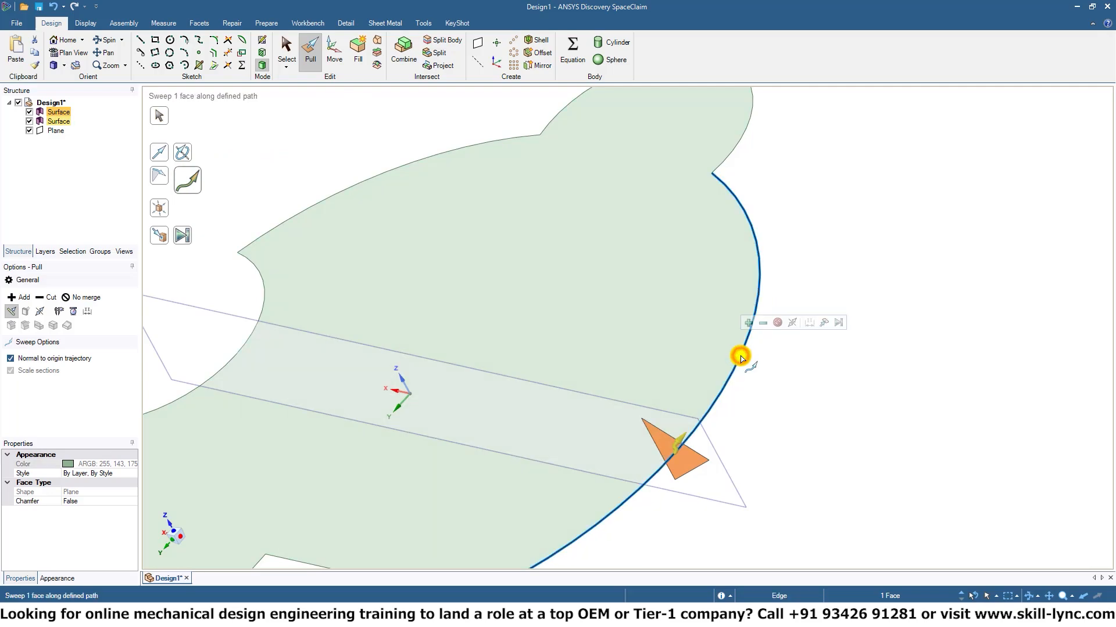
pyautogui.click(733, 152)
pyautogui.click(503, 142)
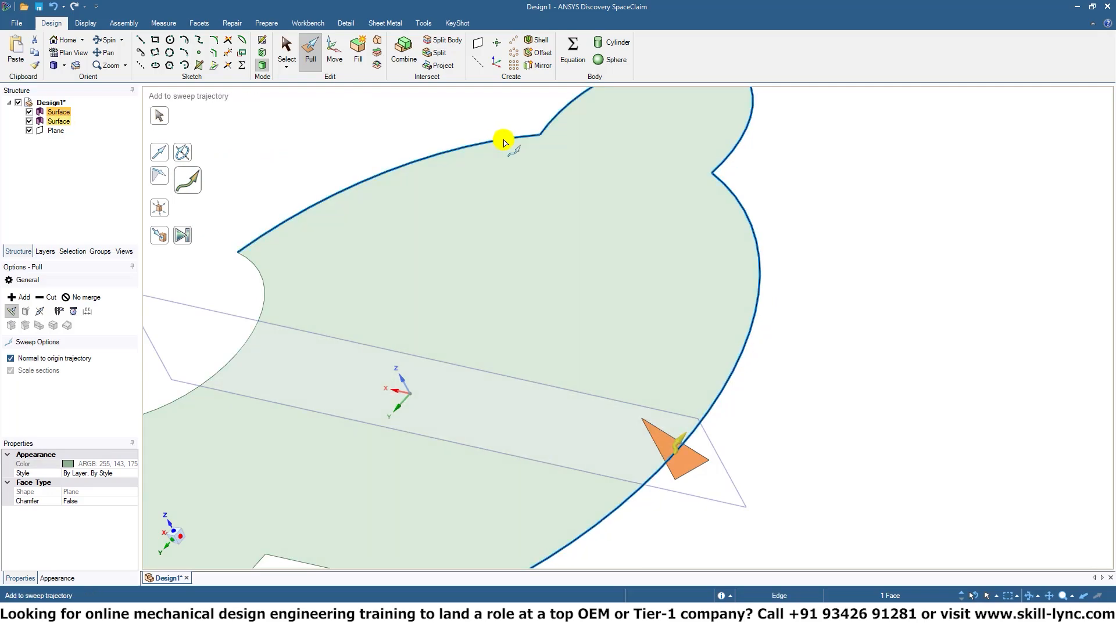
pyautogui.click(267, 291)
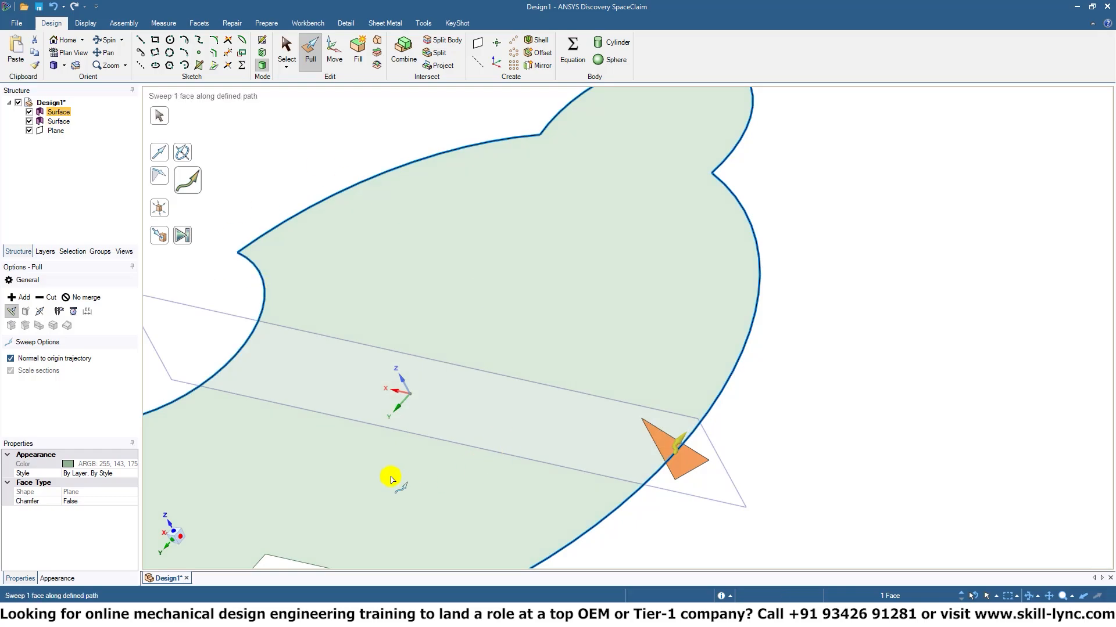
pyautogui.keyDown('shift'); pyautogui.moveTo(371, 477); pyautogui.dragTo(786, 270, button='middle'); pyautogui.keyUp('shift')
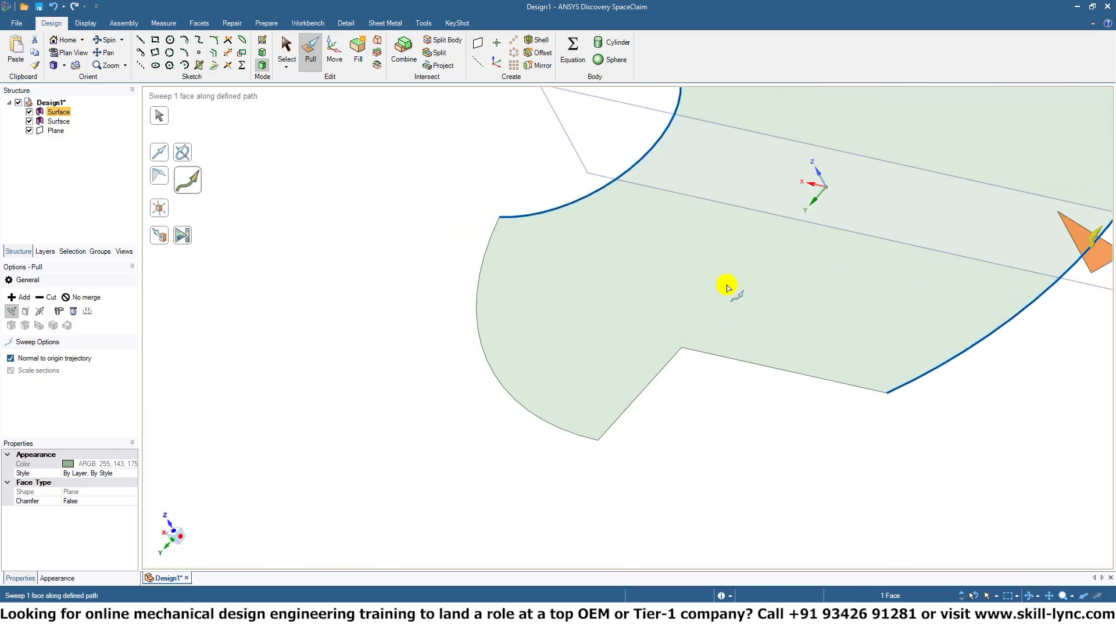
# Build the sweep trajectory from all outline edges: lower-left arc, both straight notch edges, right arc, rounded notch, upper-left arc and bulge.
pyautogui.click(528, 413)
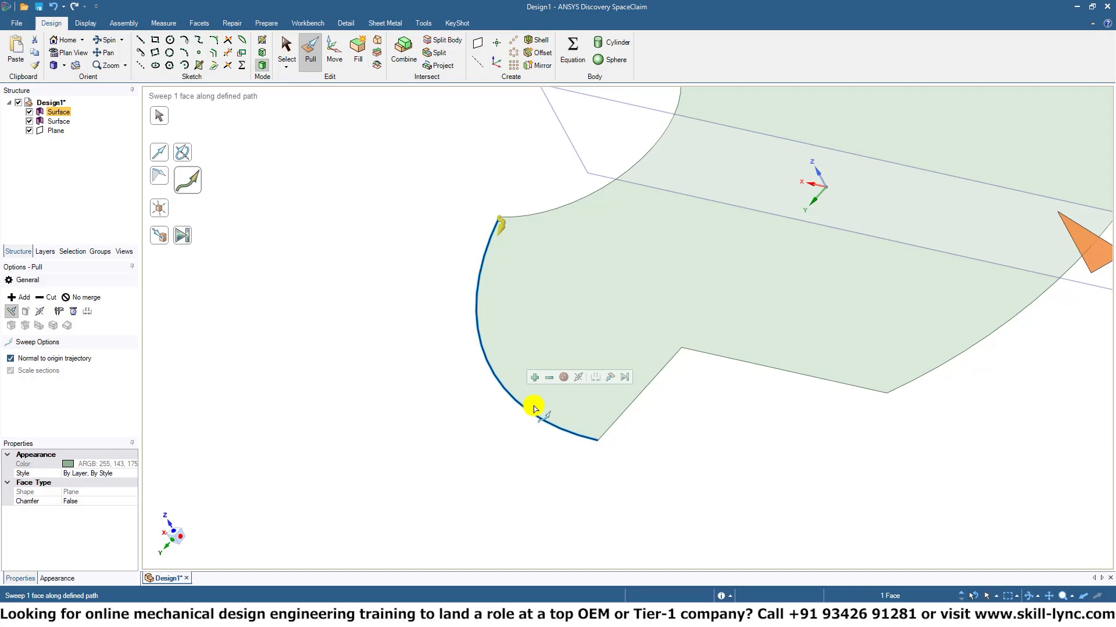
pyautogui.click(663, 368)
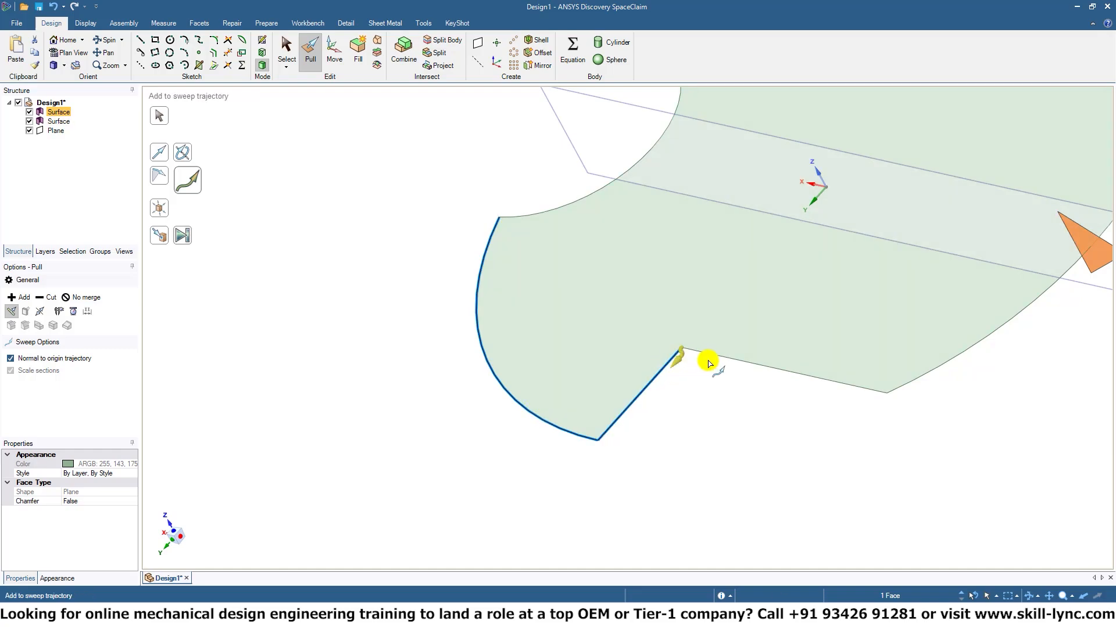
pyautogui.click(707, 357)
pyautogui.click(958, 355)
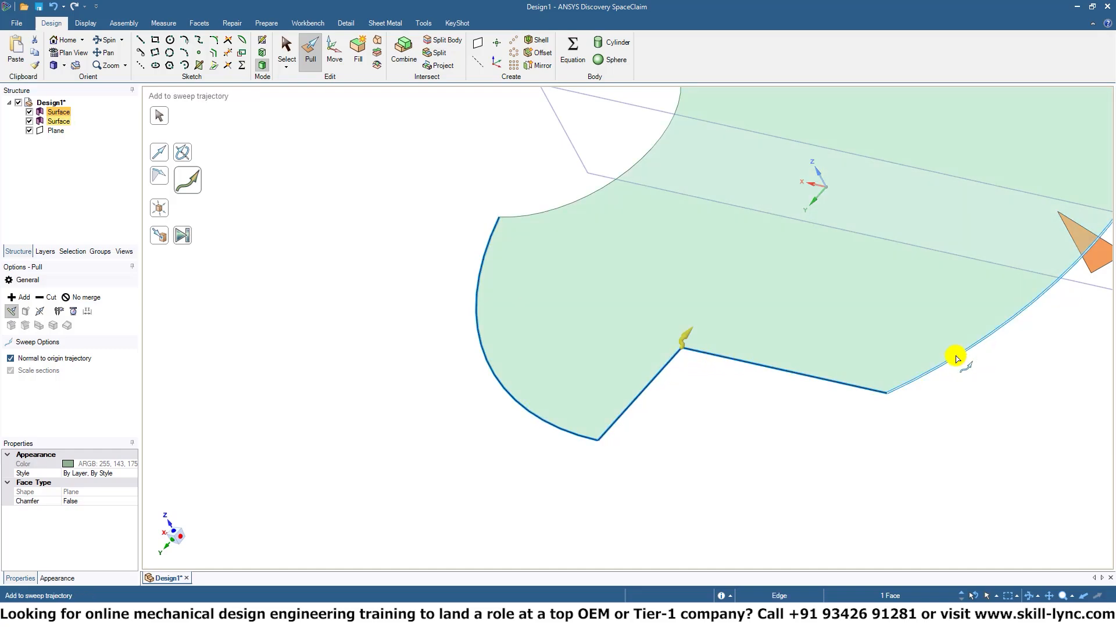
pyautogui.click(557, 208)
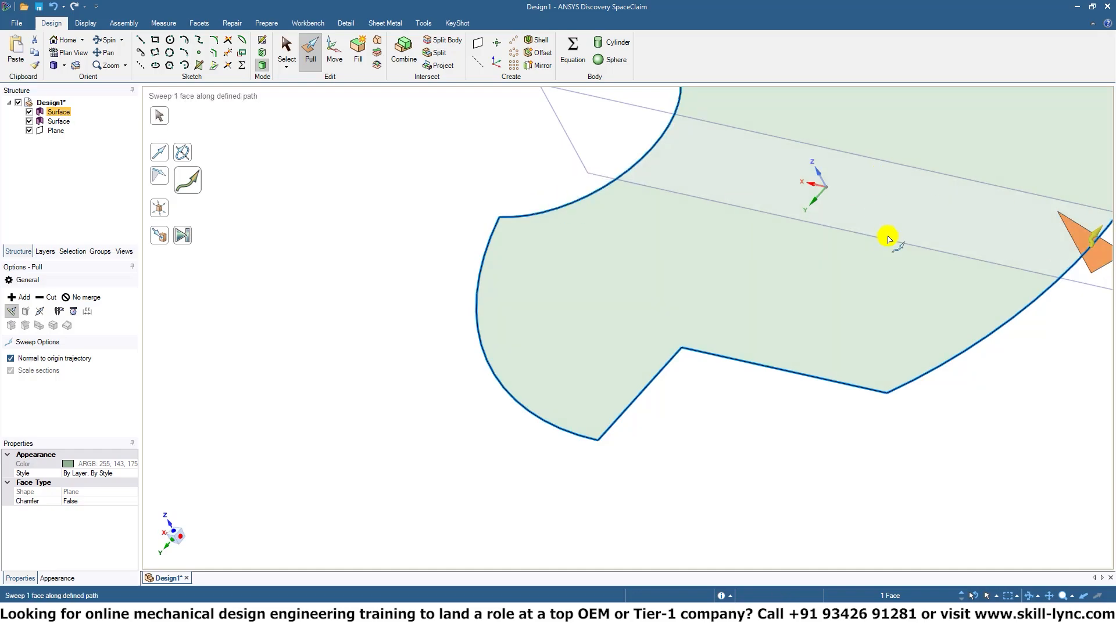
pyautogui.keyDown('shift'); pyautogui.moveTo(1004, 116); pyautogui.dragTo(752, 391, button='middle'); pyautogui.keyUp('shift')
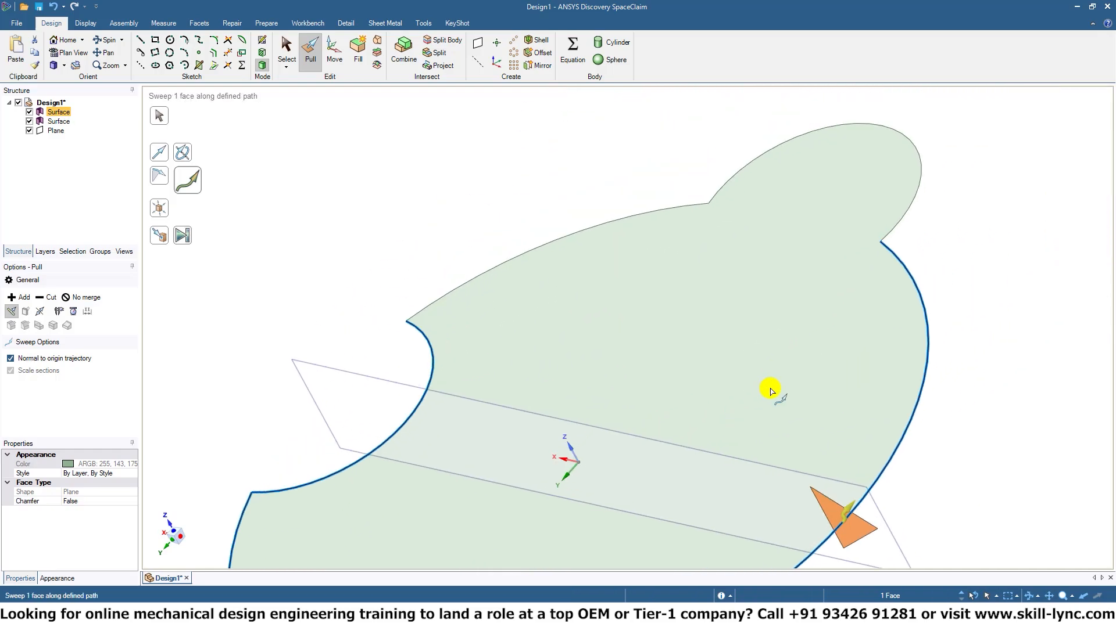
pyautogui.click(587, 228)
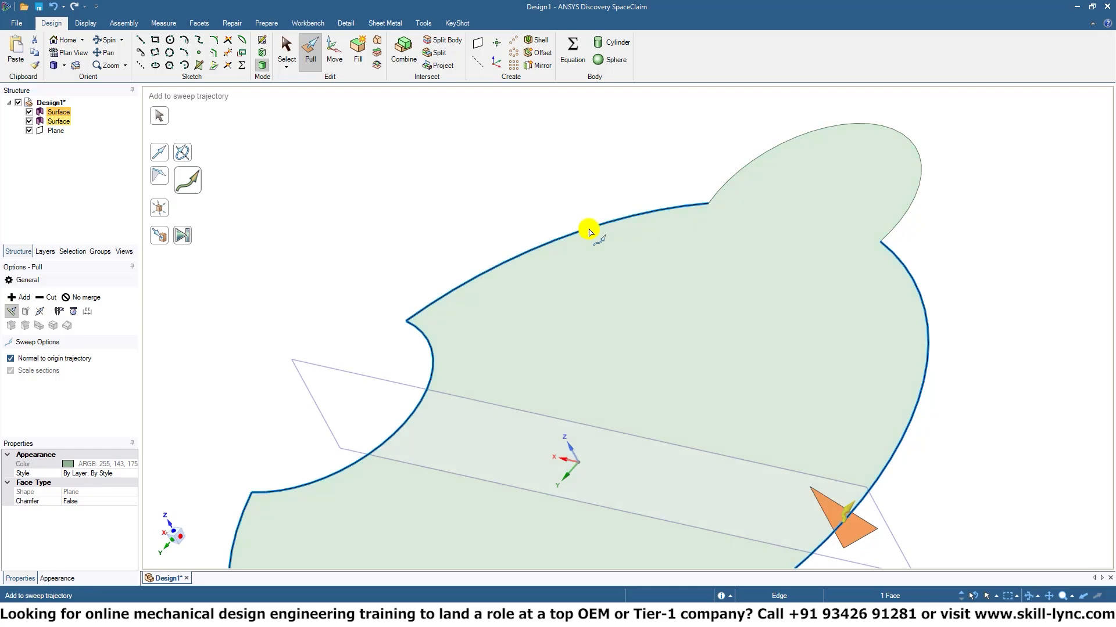
pyautogui.click(747, 171)
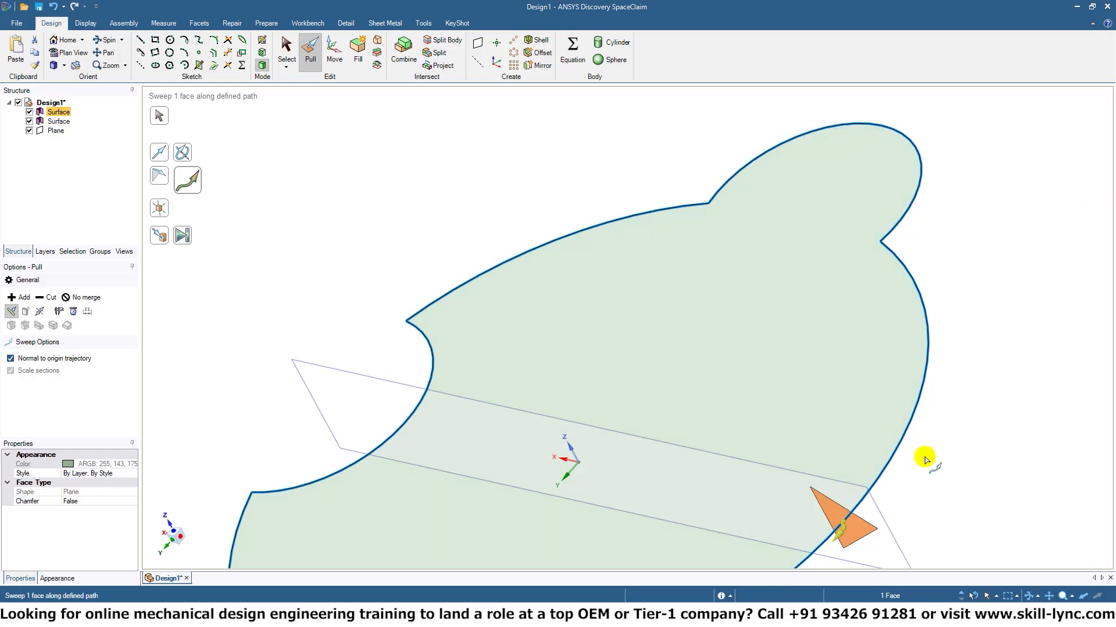
# Sweep the triangular profile around the entire closed outline to form a solid frame.
pyautogui.keyDown('shift'); pyautogui.moveTo(924, 458); pyautogui.dragTo(989, 290, button='middle'); pyautogui.keyUp('shift')
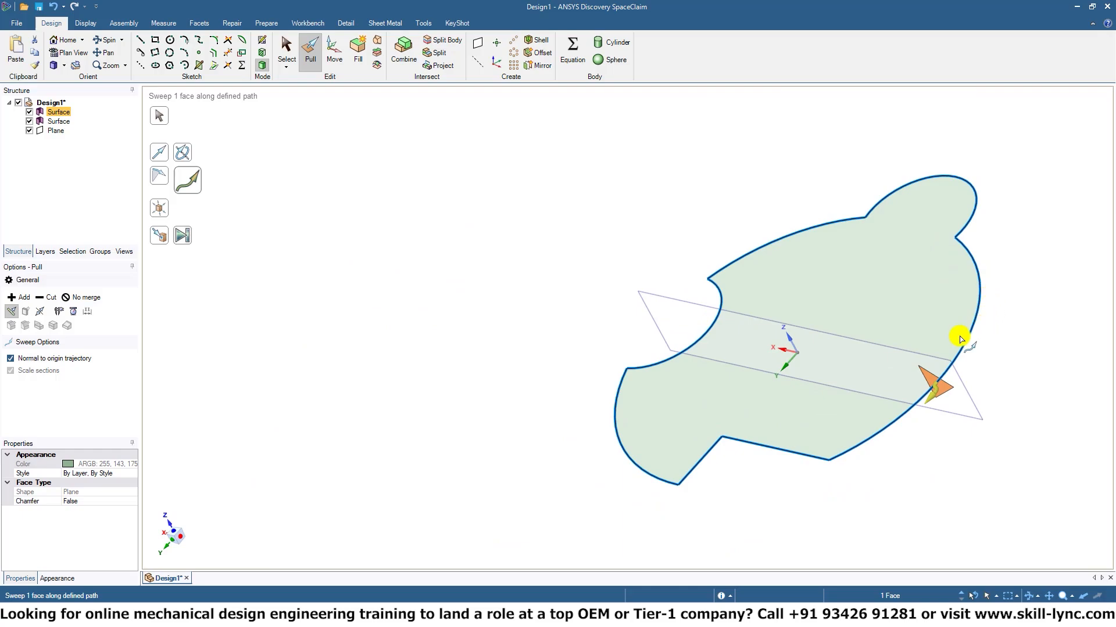
pyautogui.moveTo(933, 398); pyautogui.dragTo(692, 501)
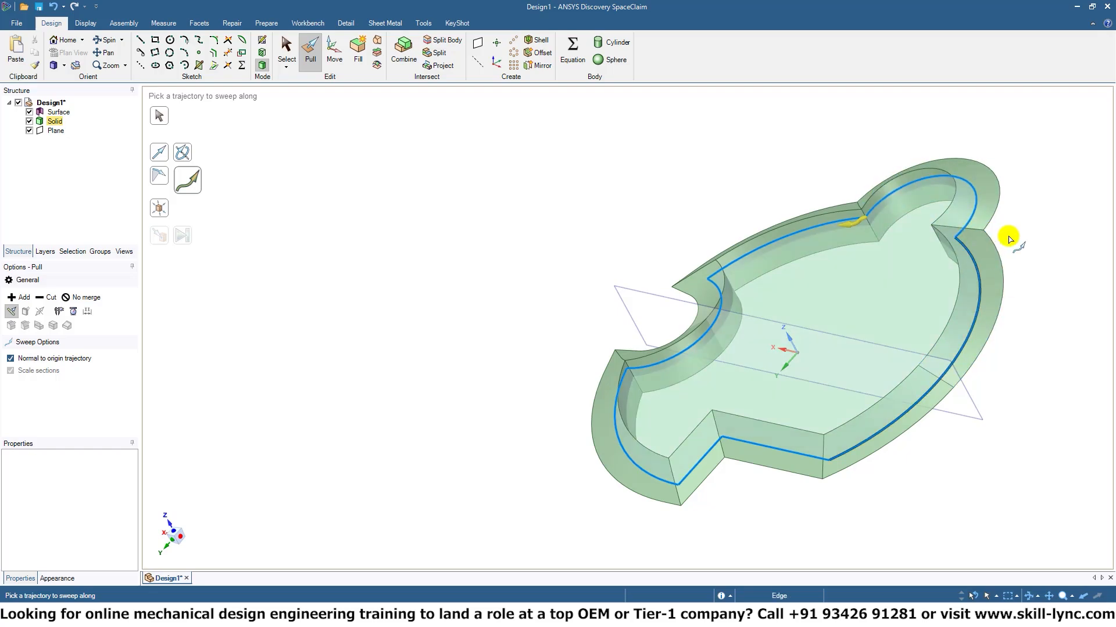
pyautogui.moveTo(1053, 331); pyautogui.dragTo(1107, 386, button='middle')
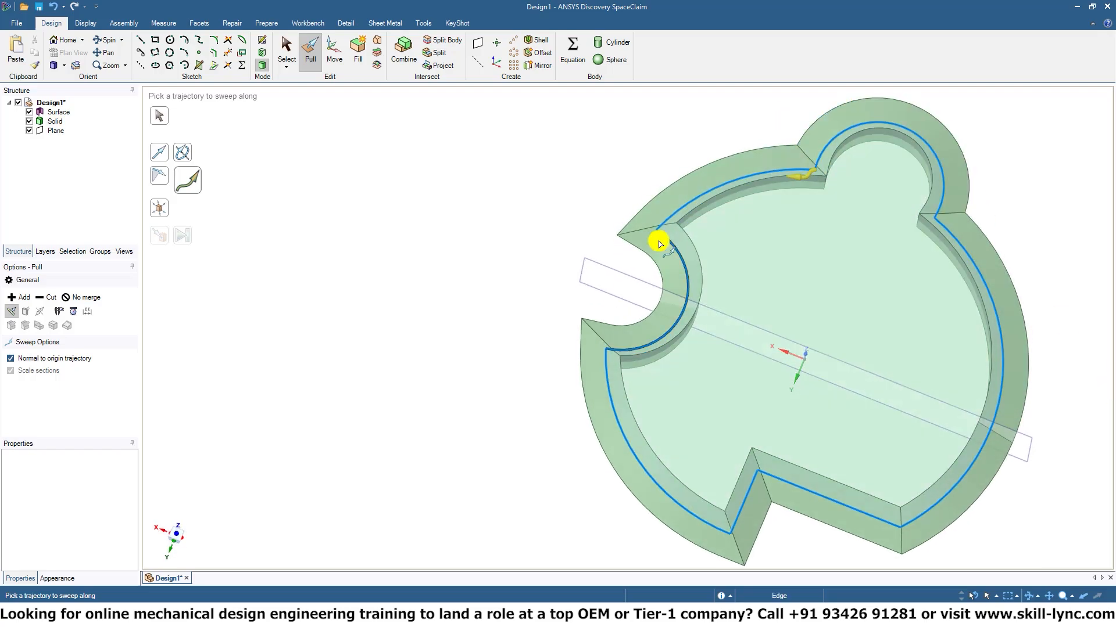
pyautogui.moveTo(580, 302); pyautogui.dragTo(565, 329, button='middle')
pyautogui.click(500, 333)
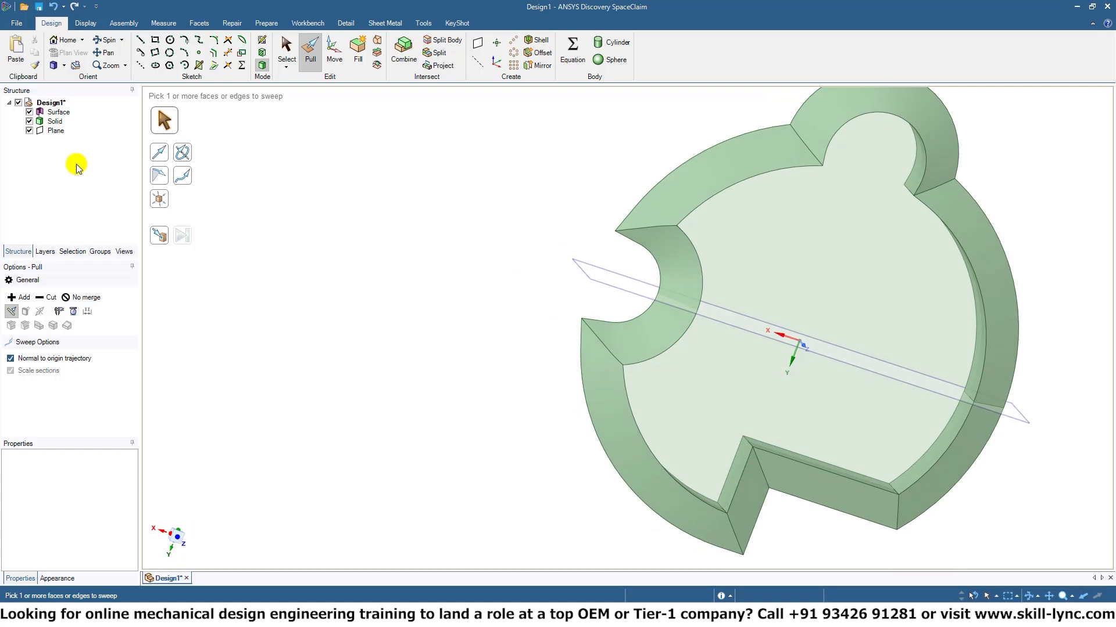
# Inspect the swept frame from the side, undo the full-outline sweep and clear the selection.
pyautogui.click(73, 123)
pyautogui.click(65, 130)
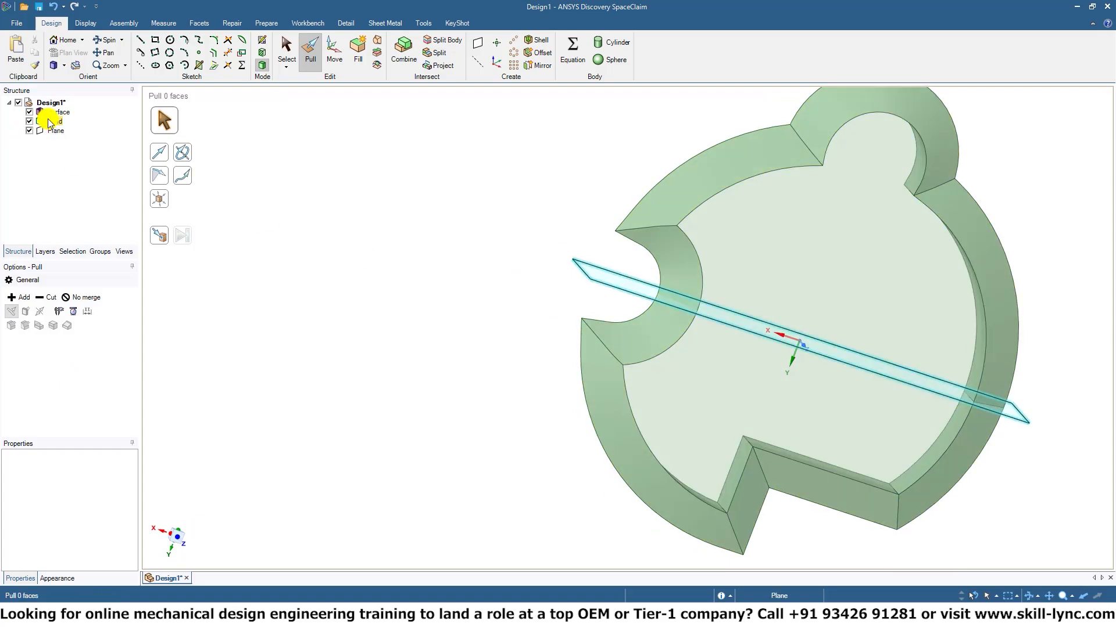
pyautogui.press('Escape')
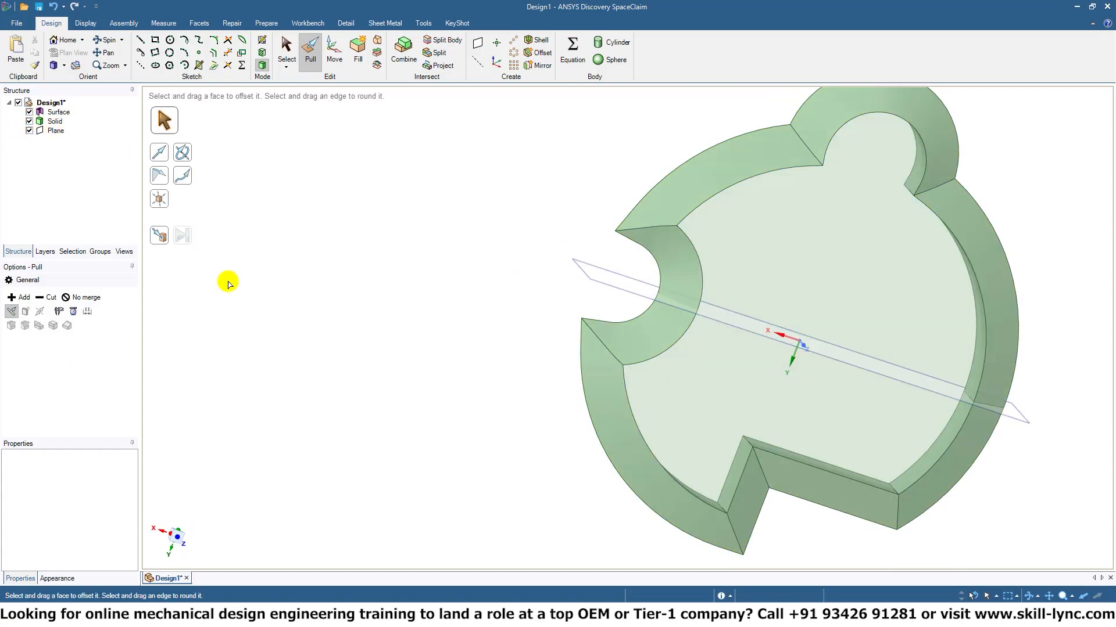
pyautogui.click(910, 271)
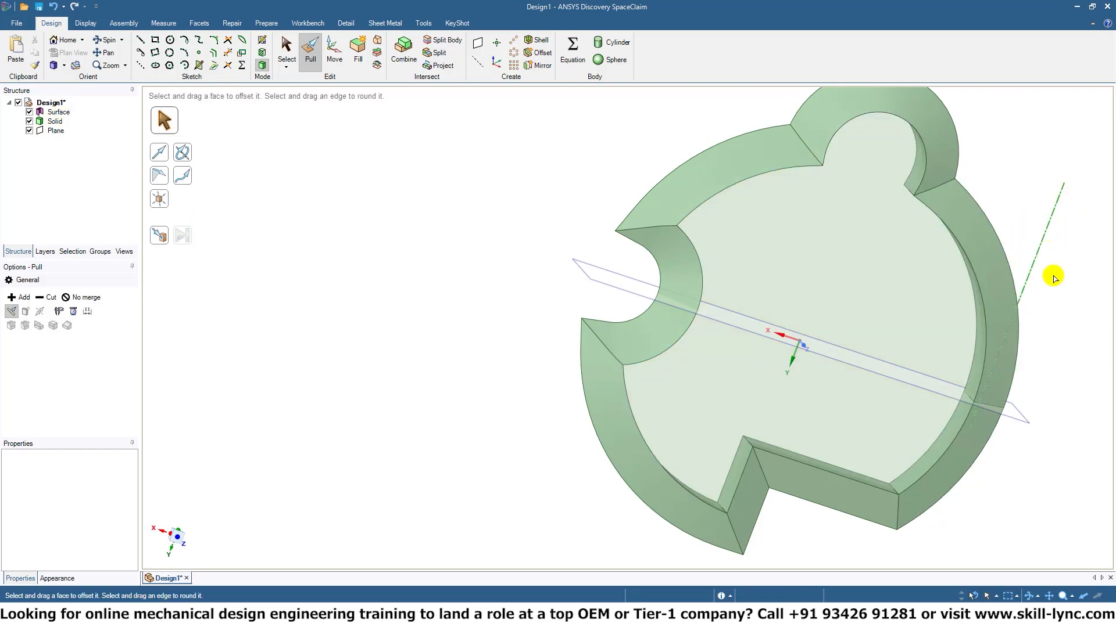
pyautogui.moveTo(1054, 279); pyautogui.dragTo(650, 241, button='middle')
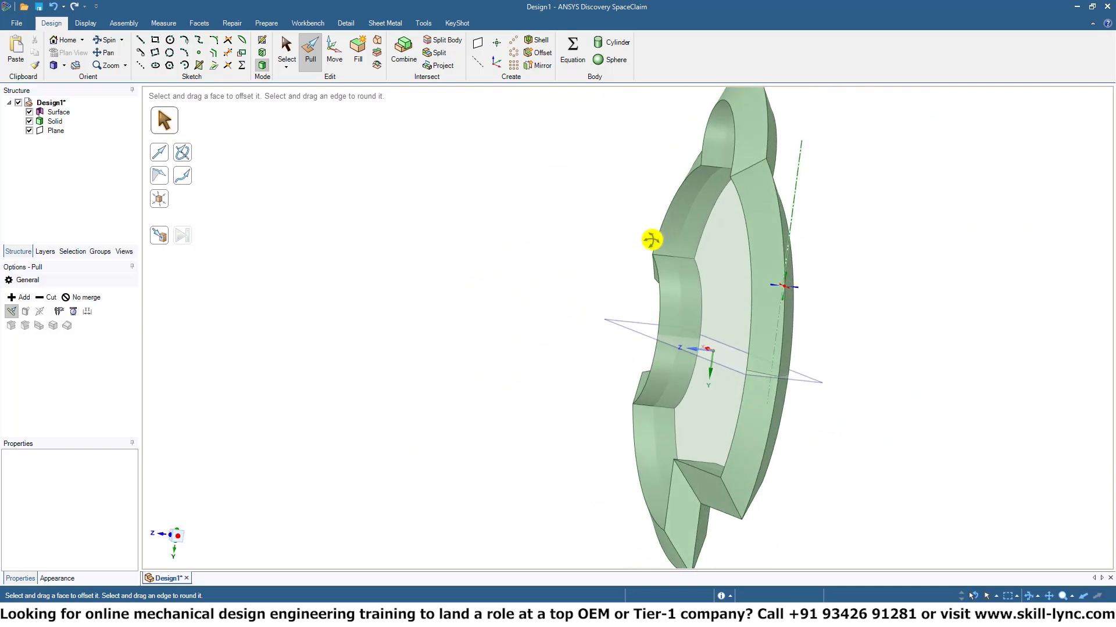
pyautogui.keyDown('shift'); pyautogui.moveTo(836, 333); pyautogui.dragTo(828, 270, button='middle'); pyautogui.keyUp('shift')
pyautogui.moveTo(790, 348); pyautogui.dragTo(919, 351, button='middle')
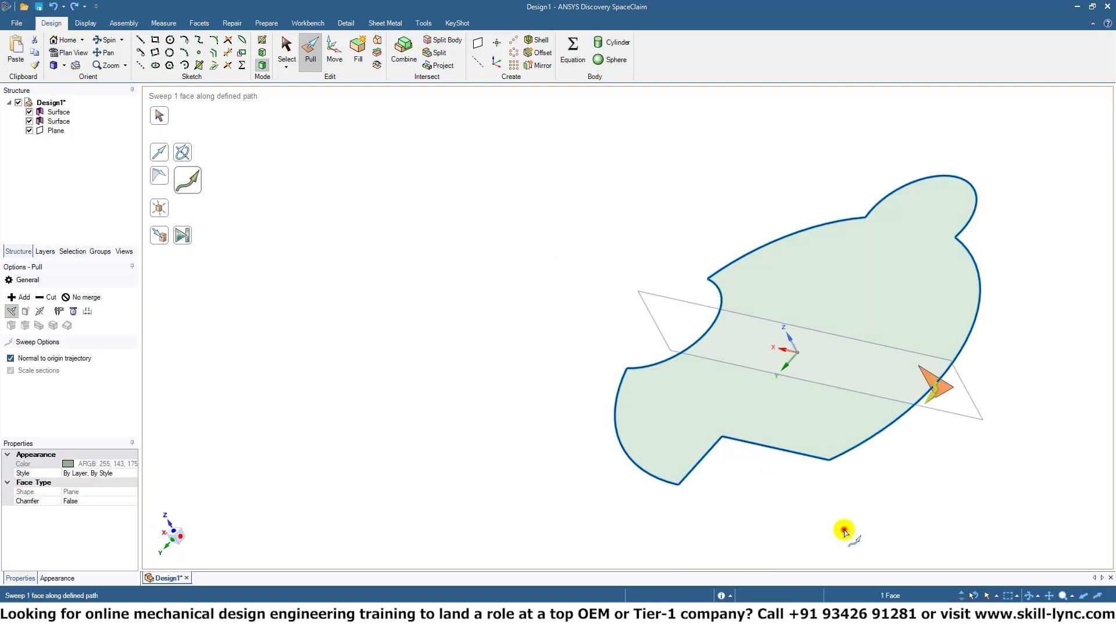
pyautogui.click(898, 471)
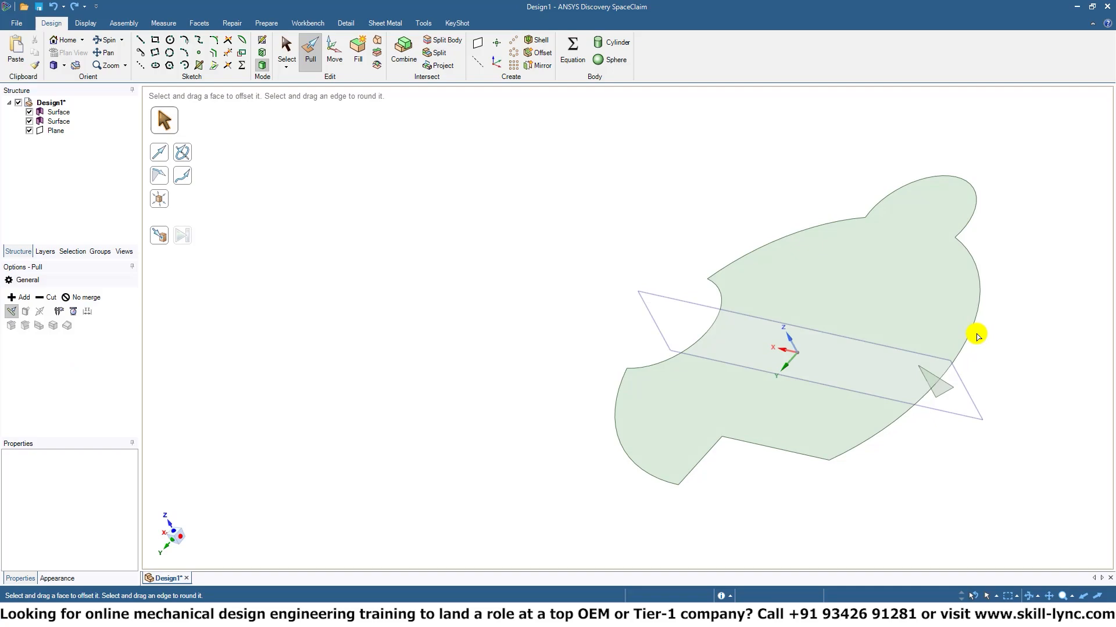
# Sweep the triangular face along a trajectory made only of the right arc and the upper bulge.
pyautogui.click(958, 352)
pyautogui.click(935, 384)
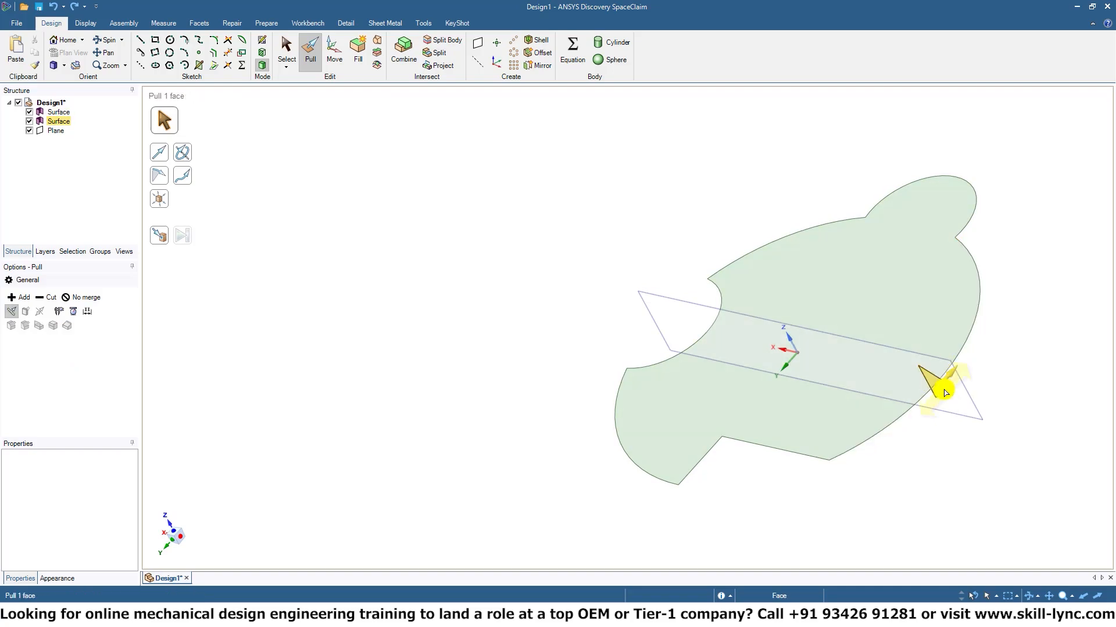
pyautogui.click(182, 176)
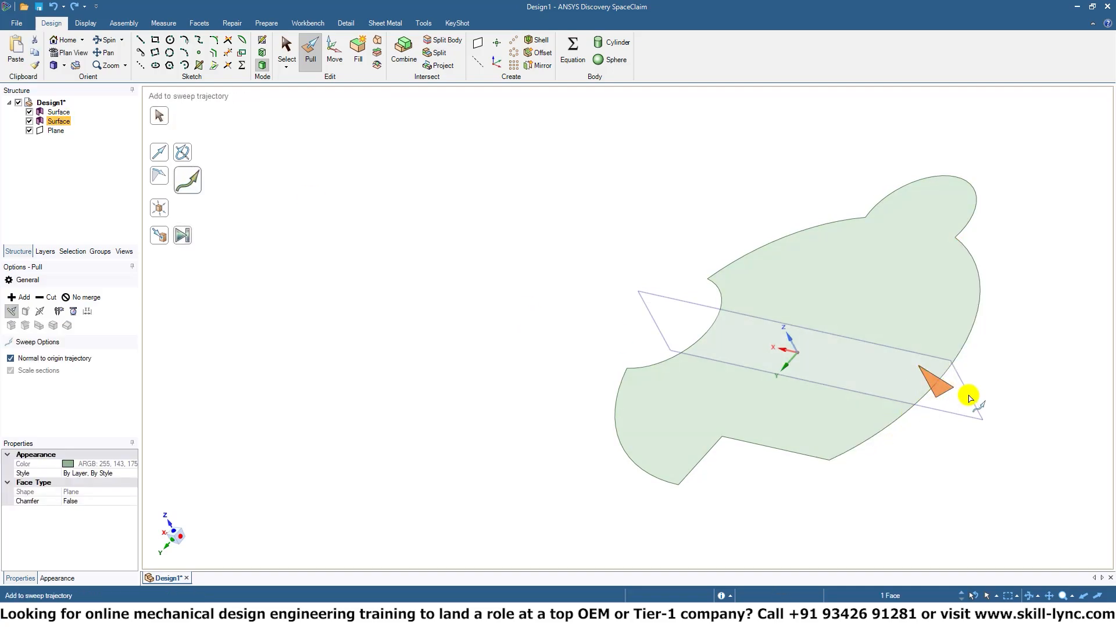
pyautogui.click(959, 353)
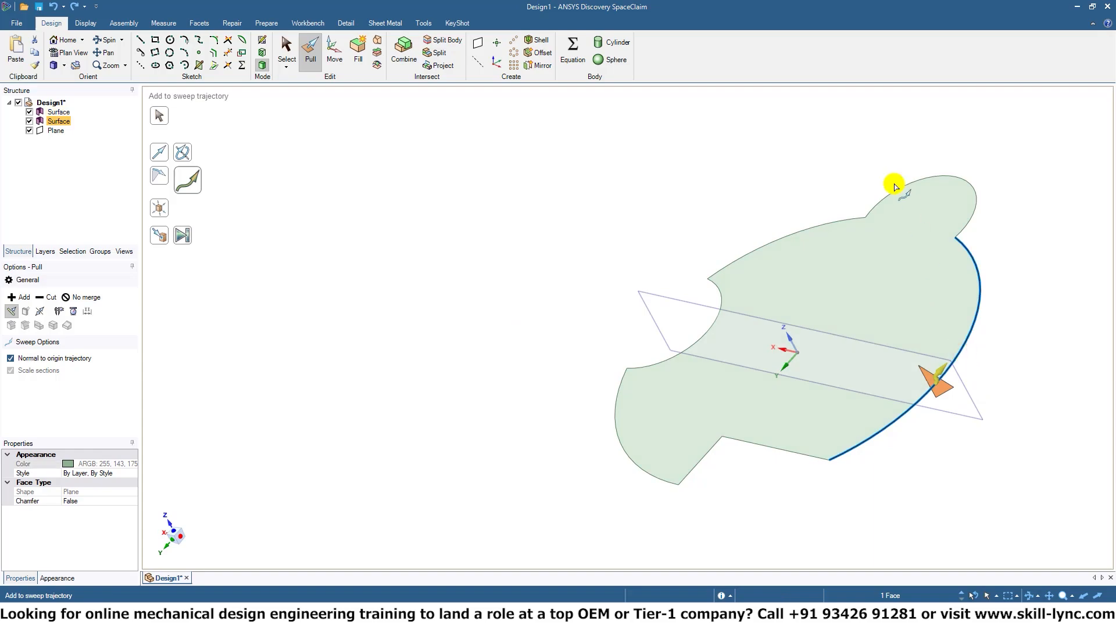
pyautogui.click(879, 200)
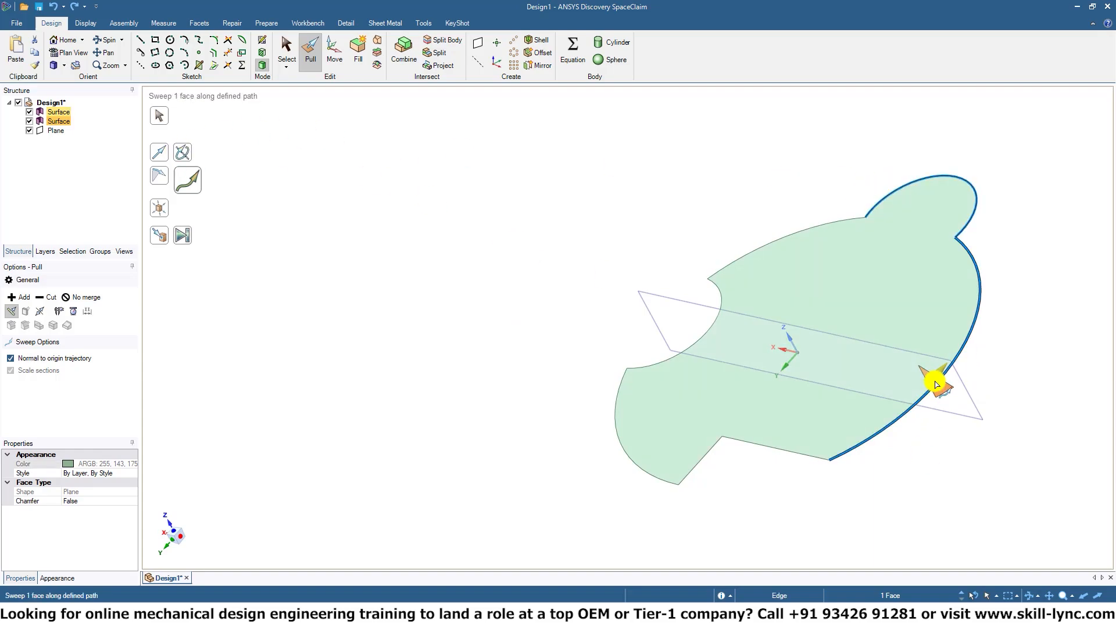
pyautogui.moveTo(935, 380); pyautogui.dragTo(854, 196)
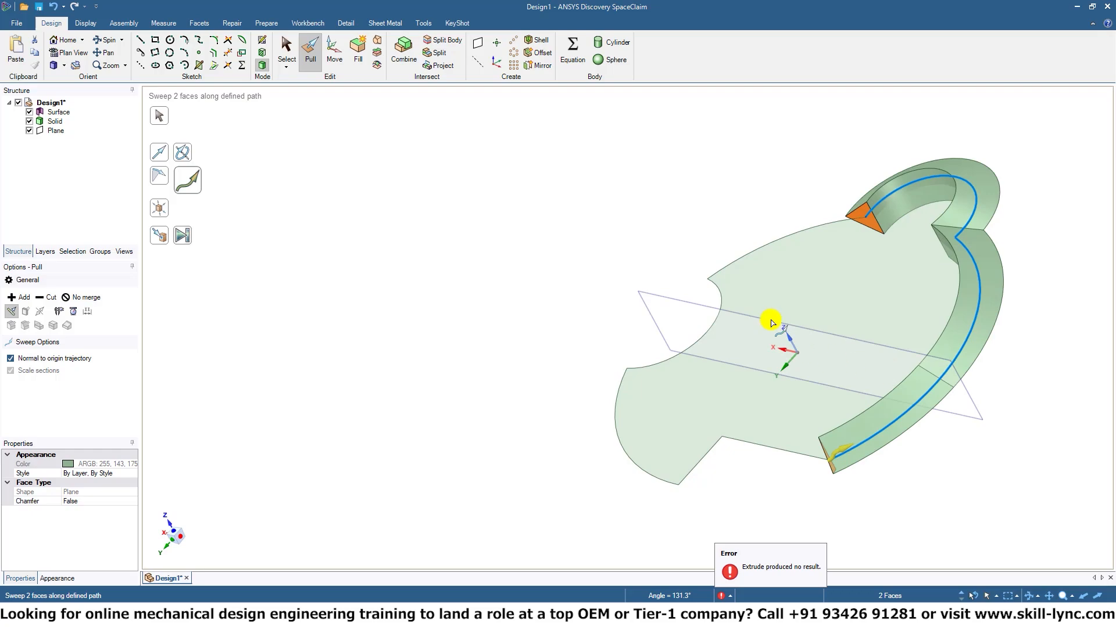
pyautogui.moveTo(520, 314); pyautogui.dragTo(605, 385, button='middle')
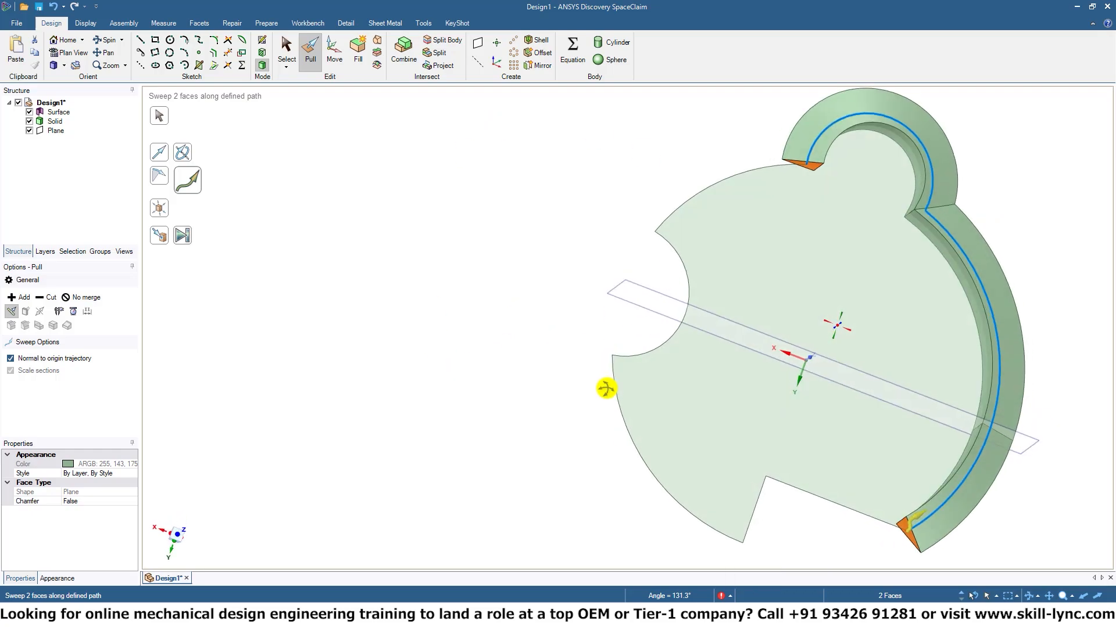
# Delete the plane and the outline surface, keeping only the swept solid.
pyautogui.click(44, 130)
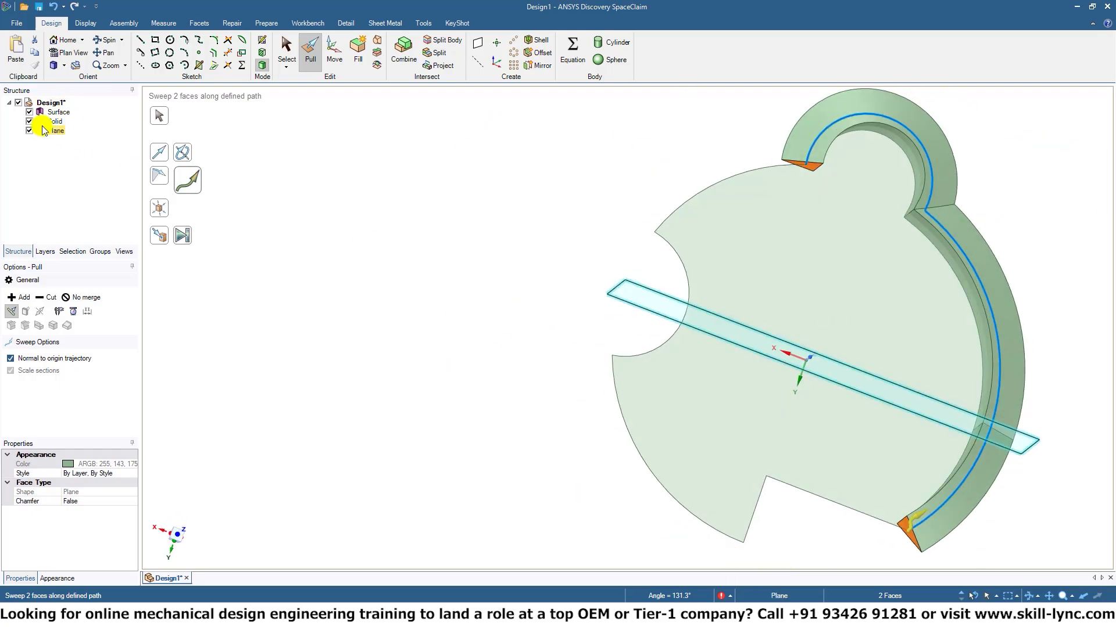
pyautogui.press('Delete')
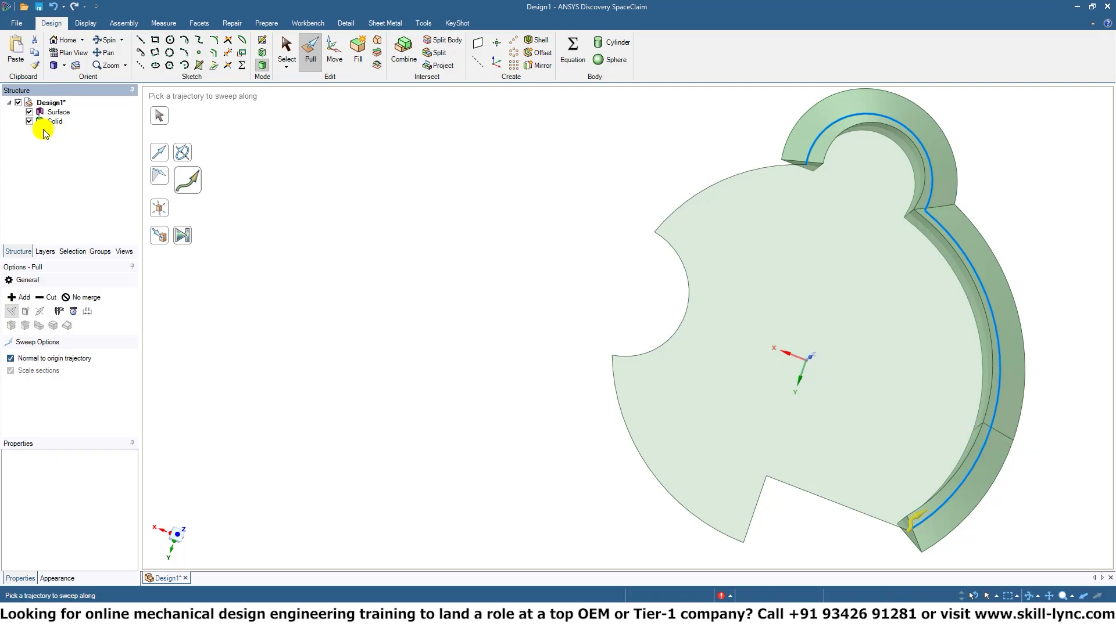
pyautogui.click(46, 112)
pyautogui.press('Delete')
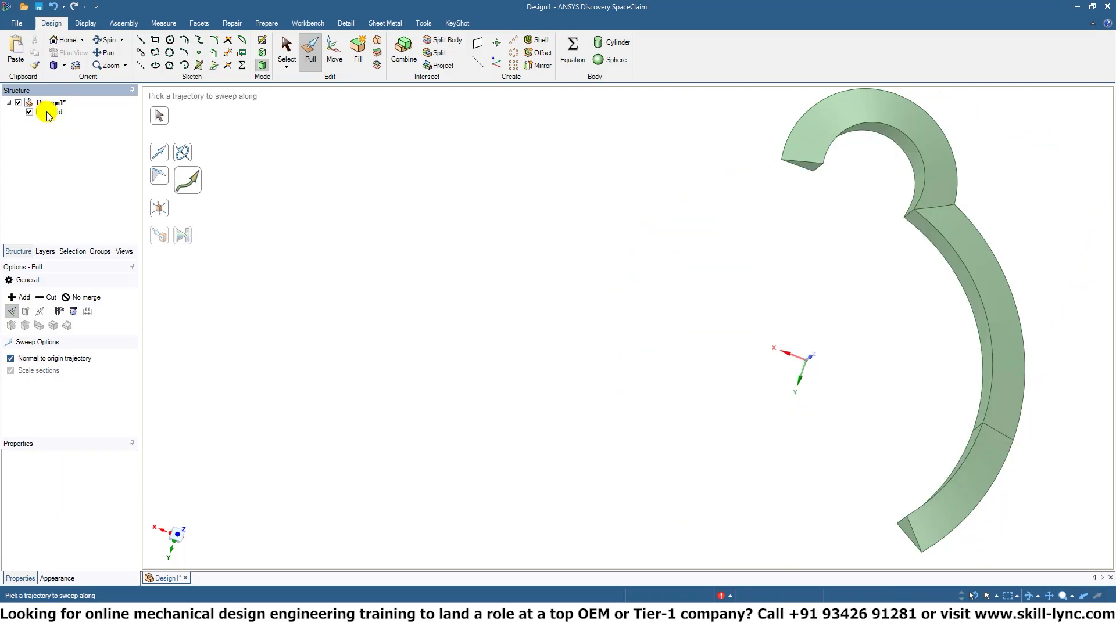
pyautogui.moveTo(1010, 248); pyautogui.dragTo(879, 284, button='middle')
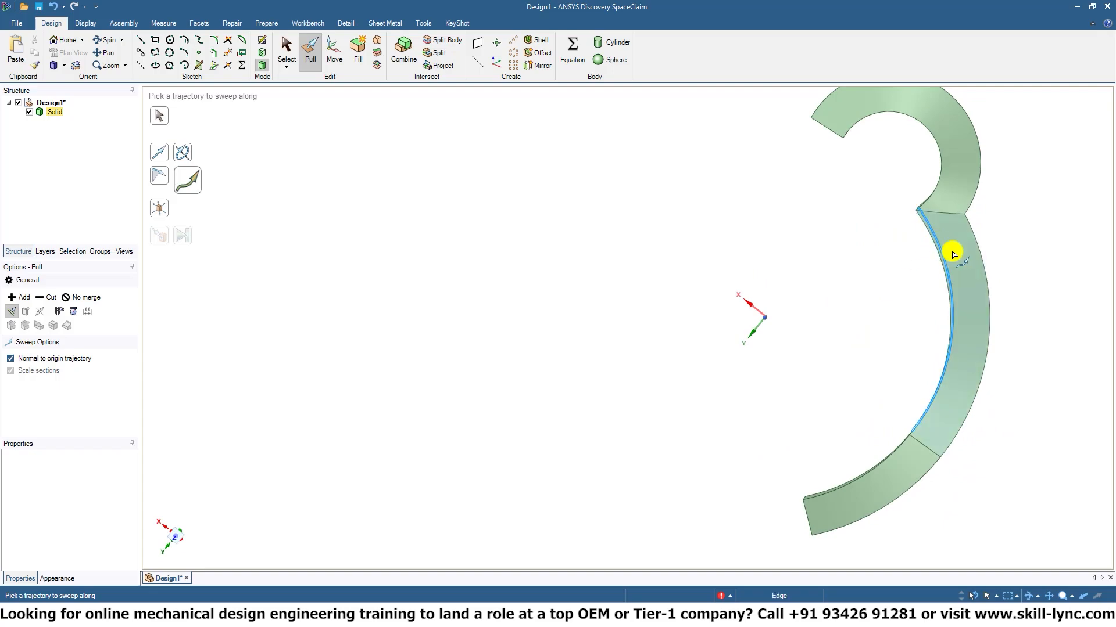
pyautogui.keyDown('shift'); pyautogui.moveTo(998, 249); pyautogui.dragTo(726, 286, button='middle'); pyautogui.keyUp('shift')
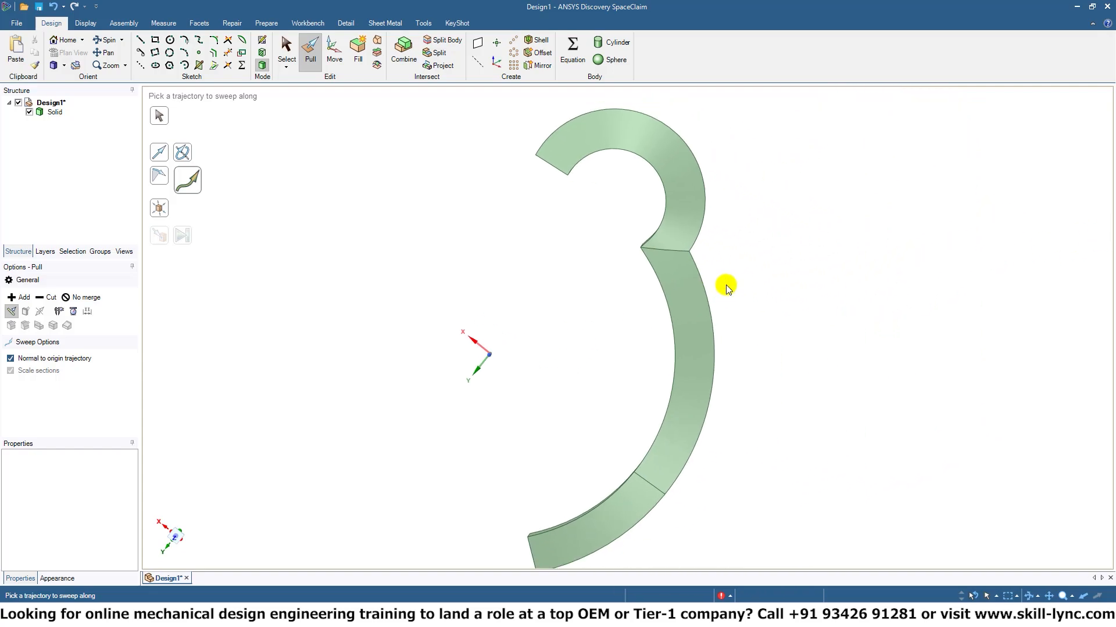
# Undo the deletions and the partial sweep, and clear the sweep selection.
pyautogui.press('Escape')
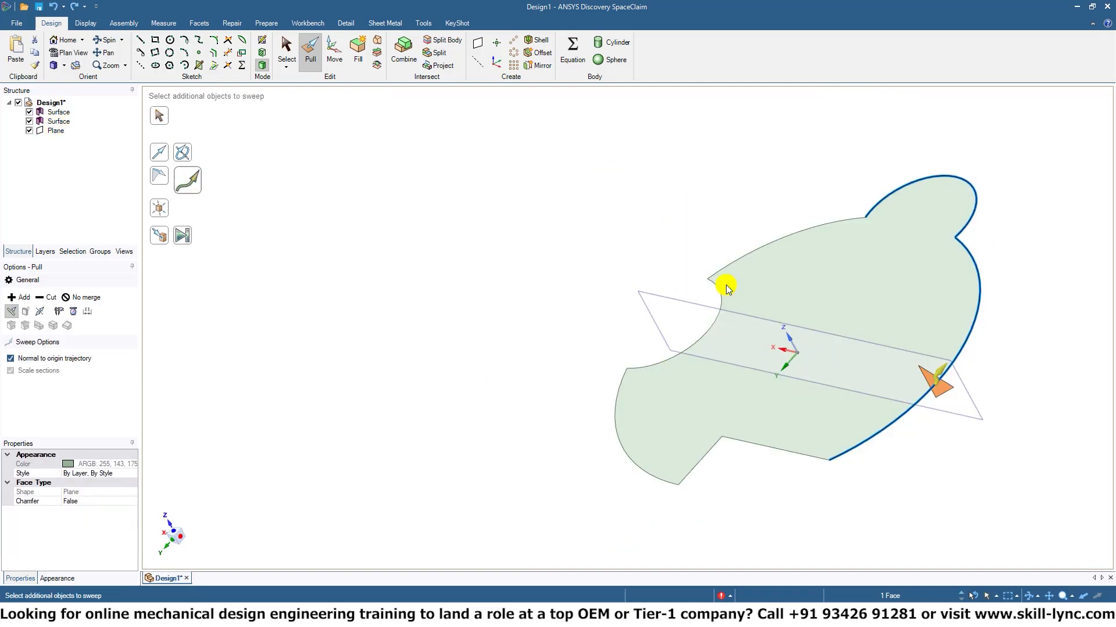
pyautogui.press('Escape')
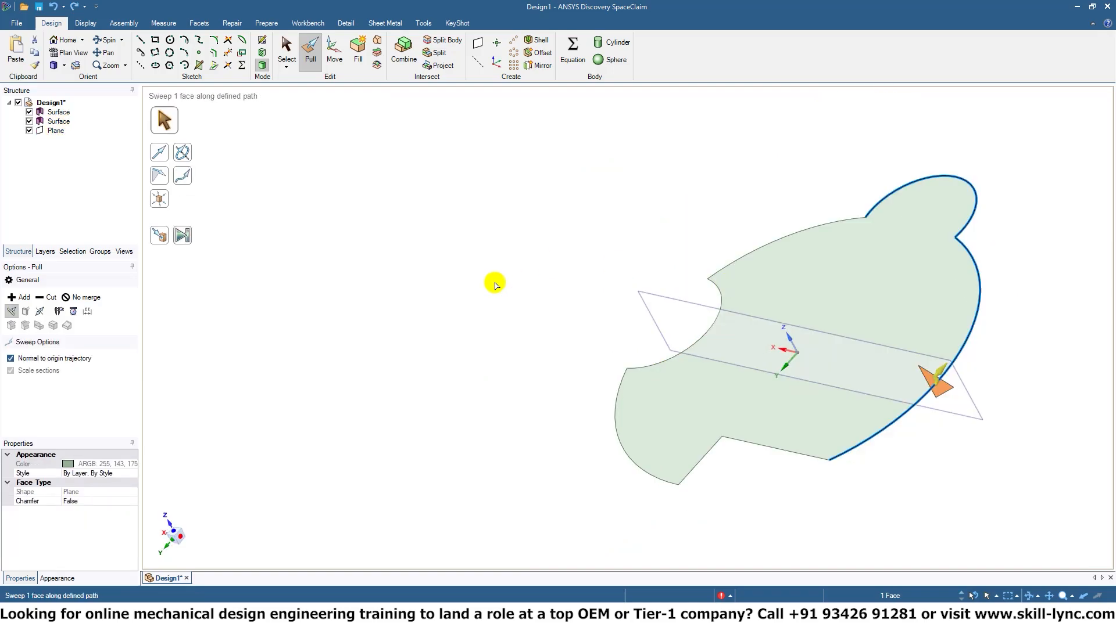
pyautogui.moveTo(496, 279)
pyautogui.mouseDown(button='middle')
pyautogui.moveTo(494, 302)
pyautogui.moveTo(500, 293)
pyautogui.moveTo(478, 289)
pyautogui.mouseUp(button='middle')
pyautogui.click(478, 289)
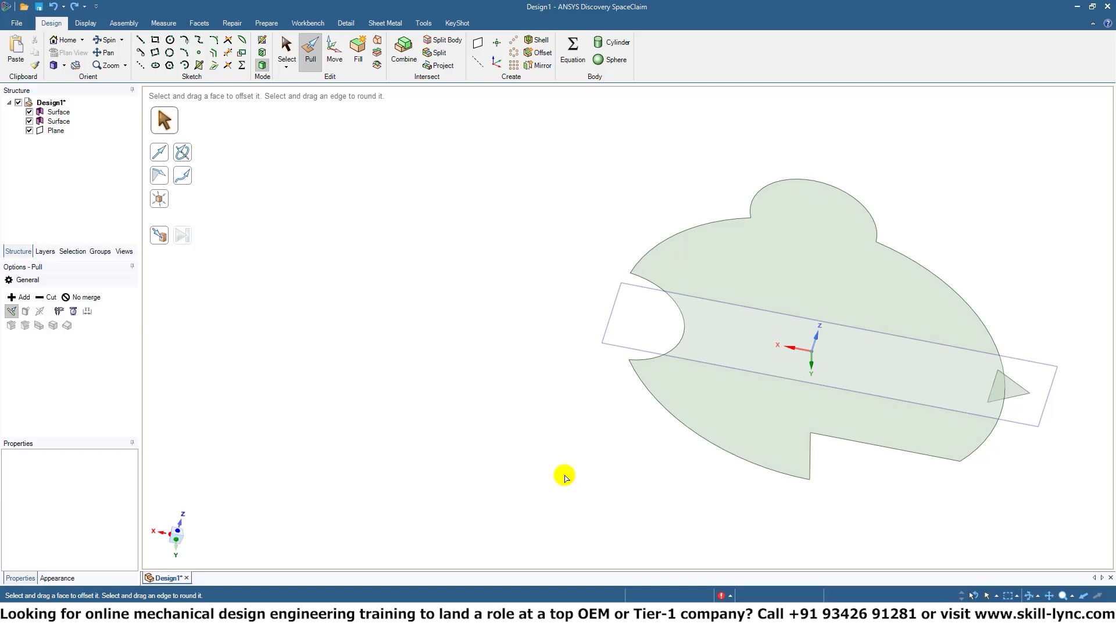
pyautogui.click(751, 407)
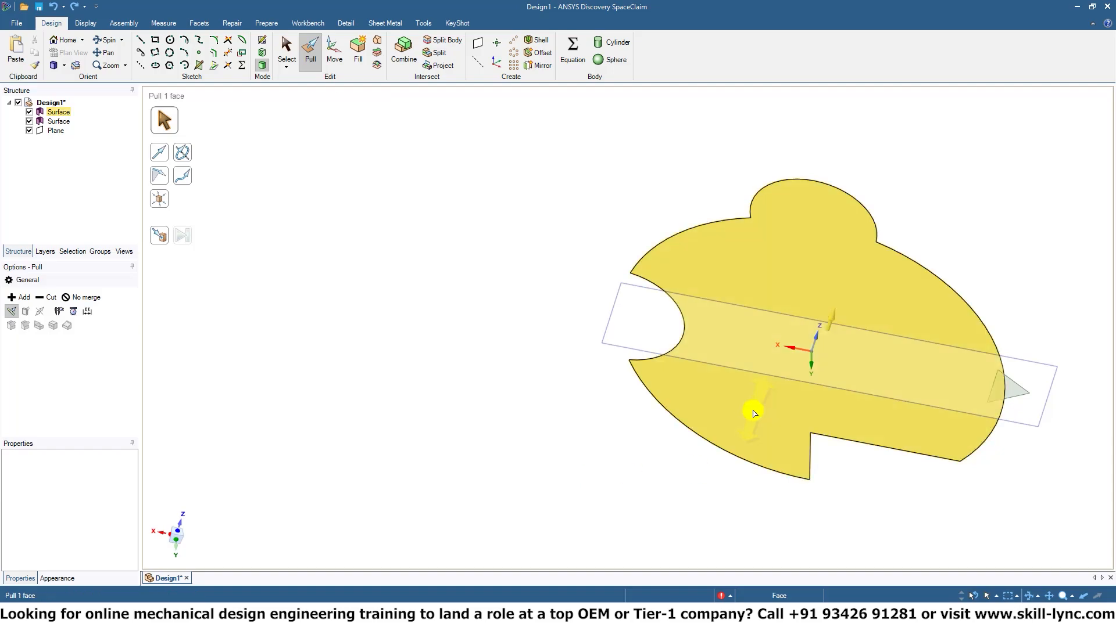
pyautogui.click(814, 435)
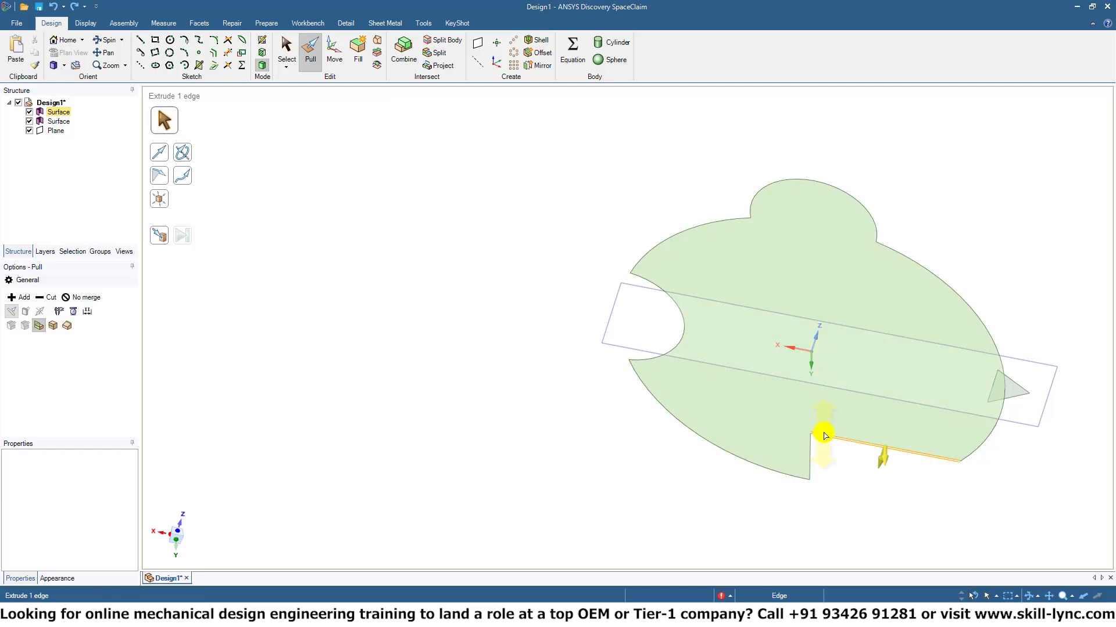
pyautogui.click(822, 432)
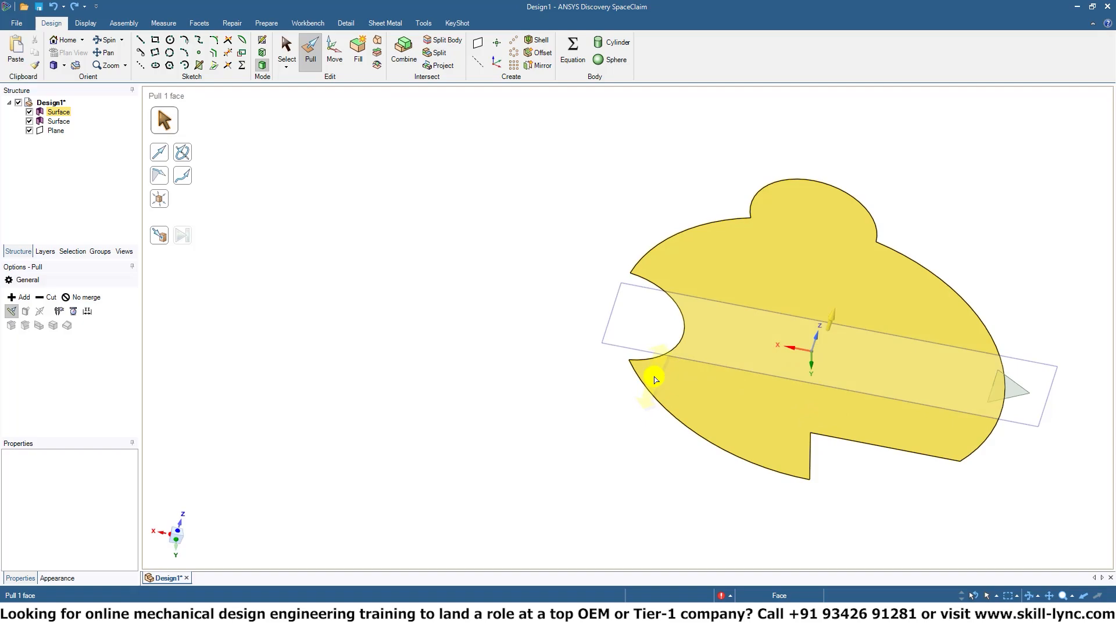
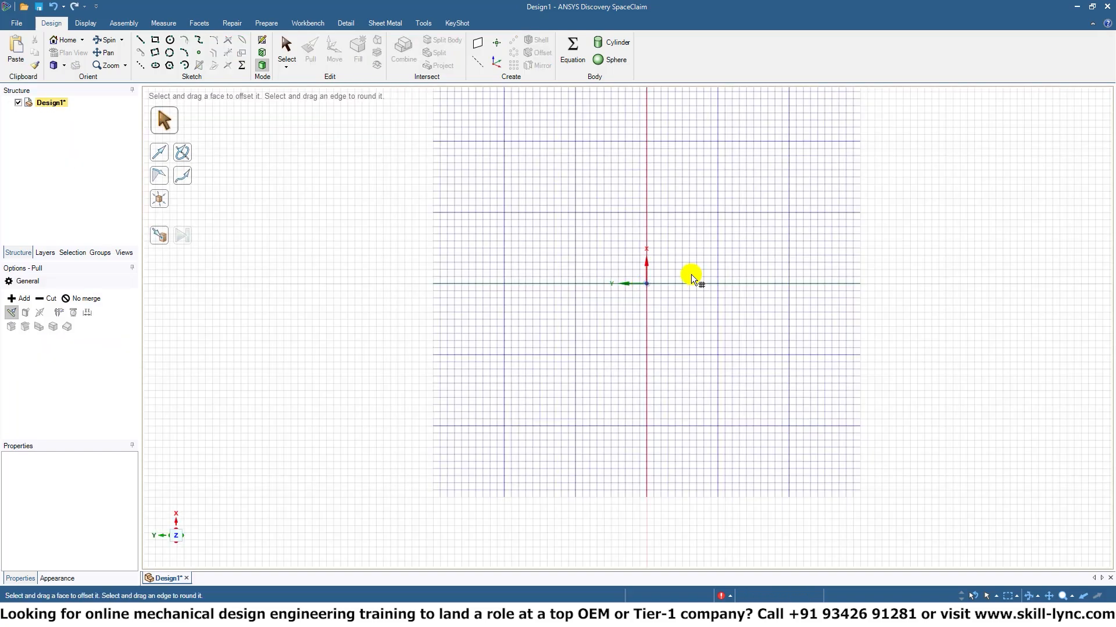
# Sketch a Z-shaped path of three perpendicular lines: 8 mm horizontal, 17 mm down along the vertical axis, and 8 mm horizontal.
pyautogui.click(721, 276)
pyautogui.keyDown('shift'); pyautogui.moveTo(728, 286); pyautogui.dragTo(672, 291, button='middle'); pyautogui.keyUp('shift')
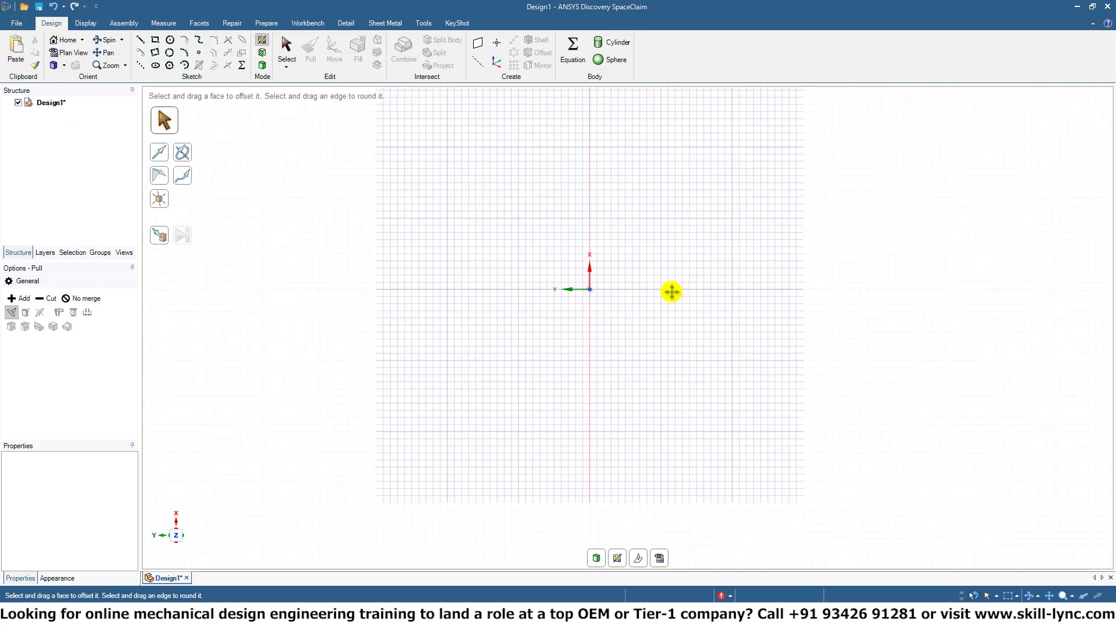
pyautogui.scroll(3, 642, 241)
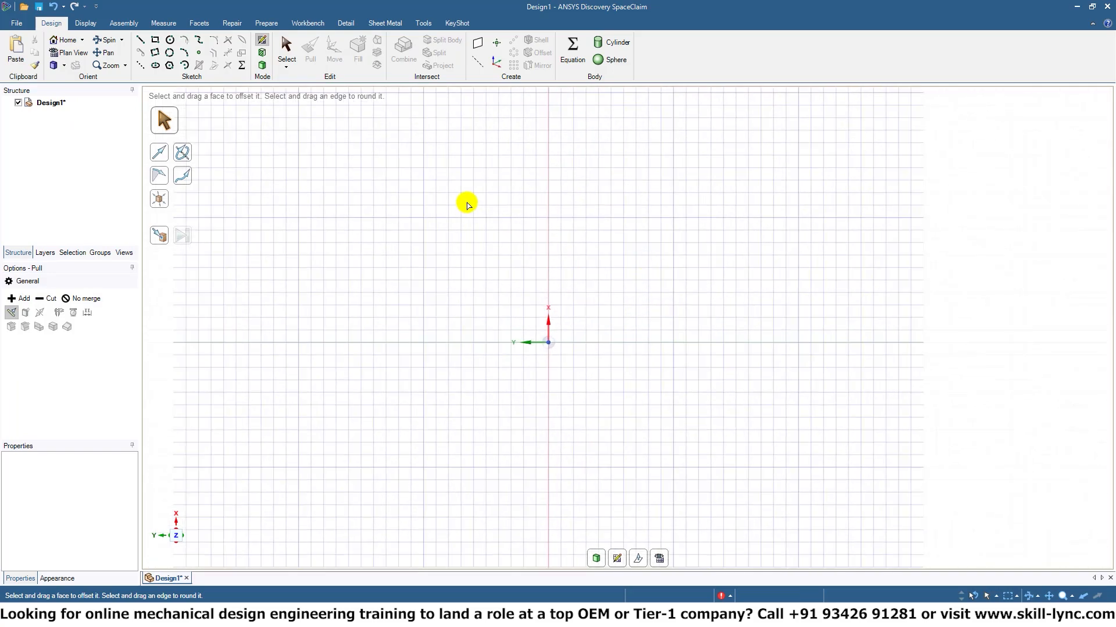
pyautogui.click(140, 40)
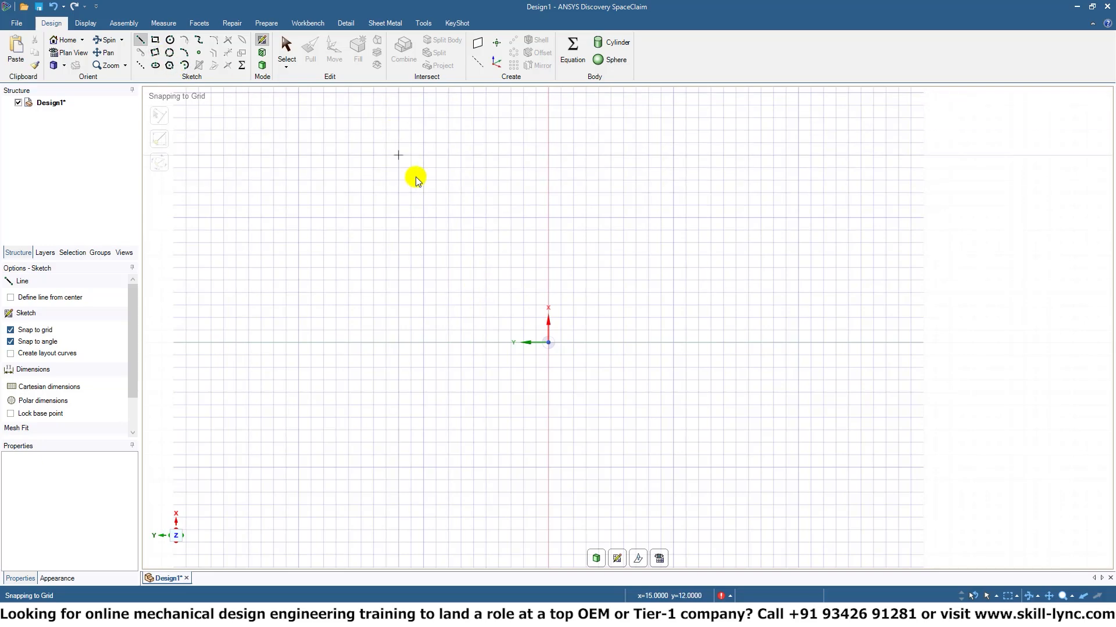
pyautogui.click(449, 180)
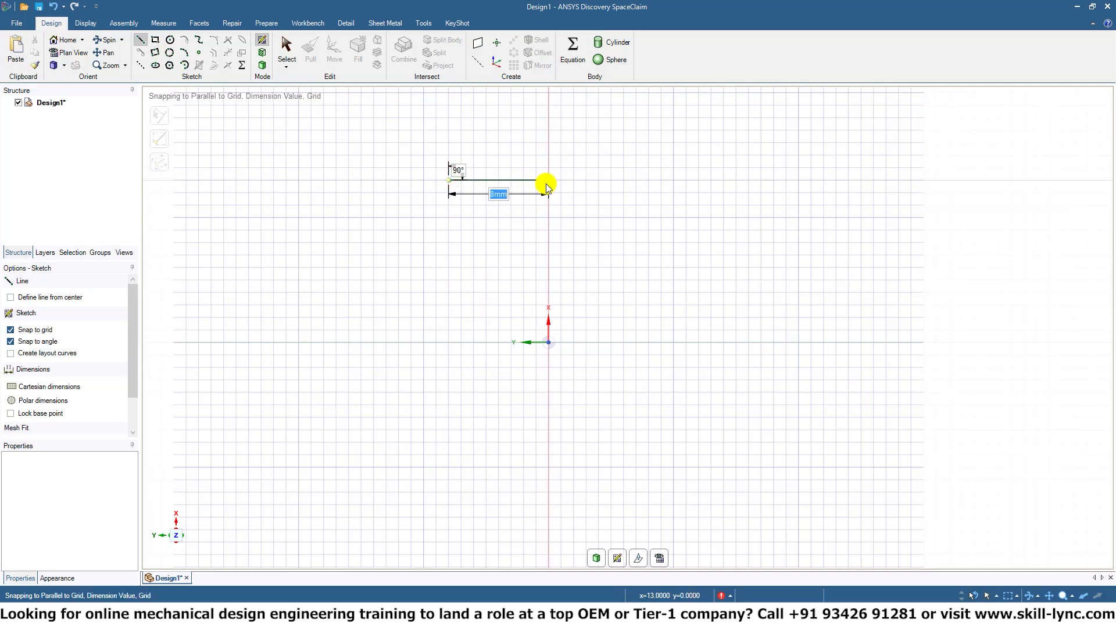
pyautogui.click(548, 181)
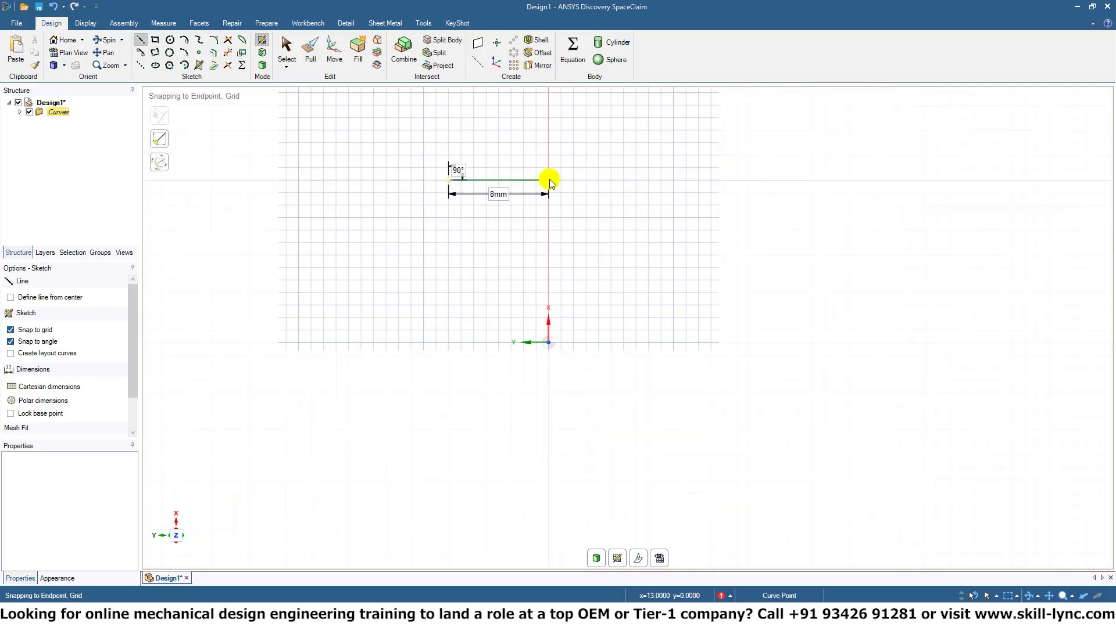
pyautogui.click(549, 389)
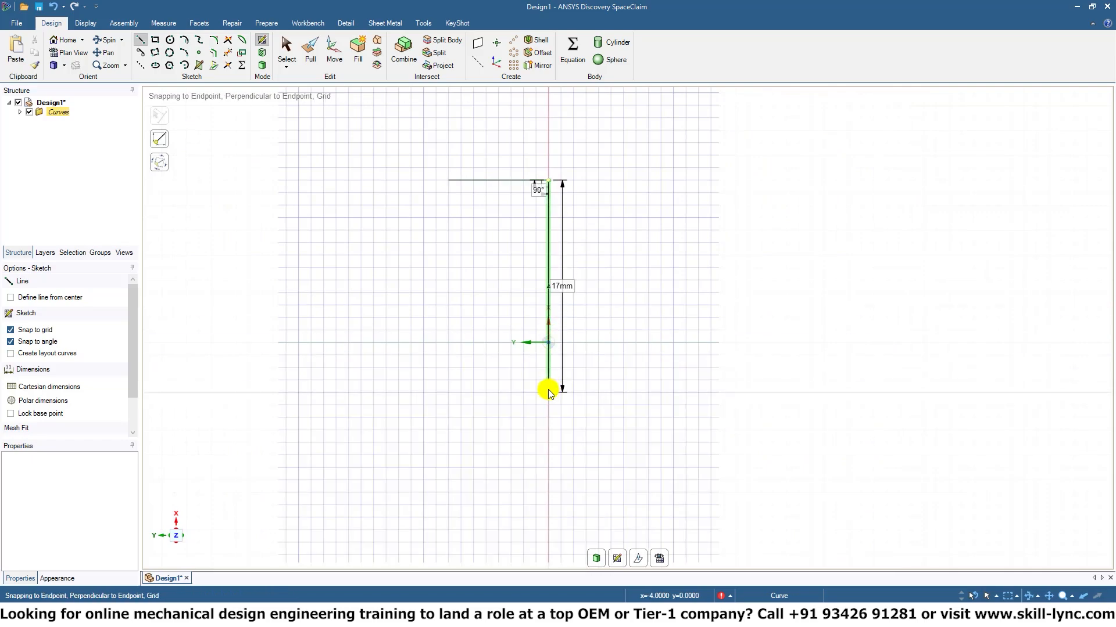
pyautogui.write('8mm')
pyautogui.press('Return')
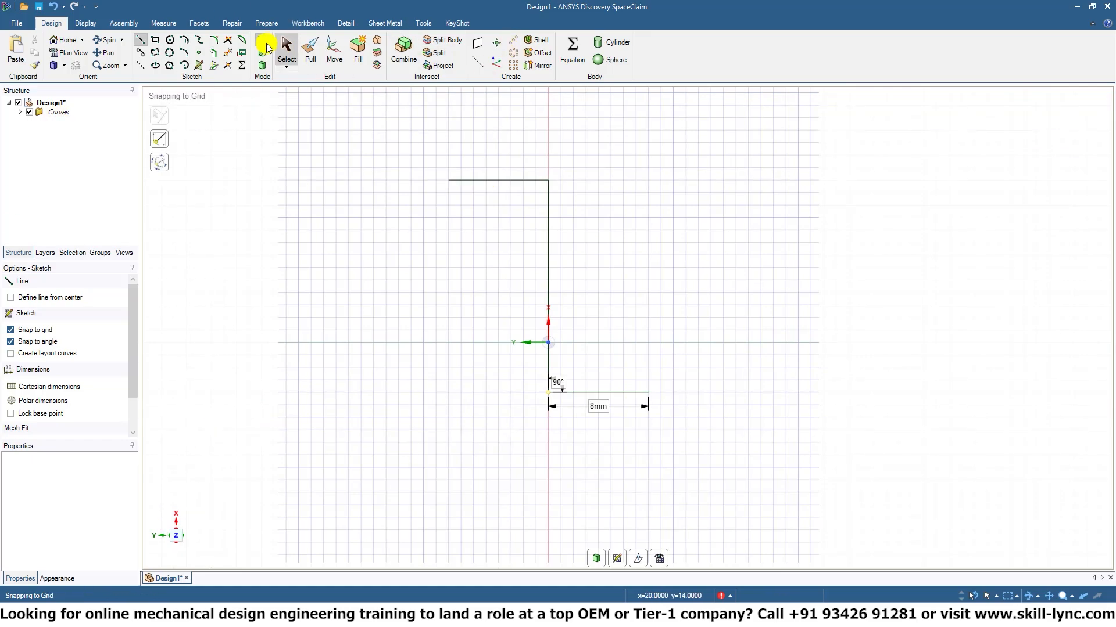
# Place a point at the free end of the lower 8 mm line and create a plane through it, perpendicular to that line.
pyautogui.click(199, 53)
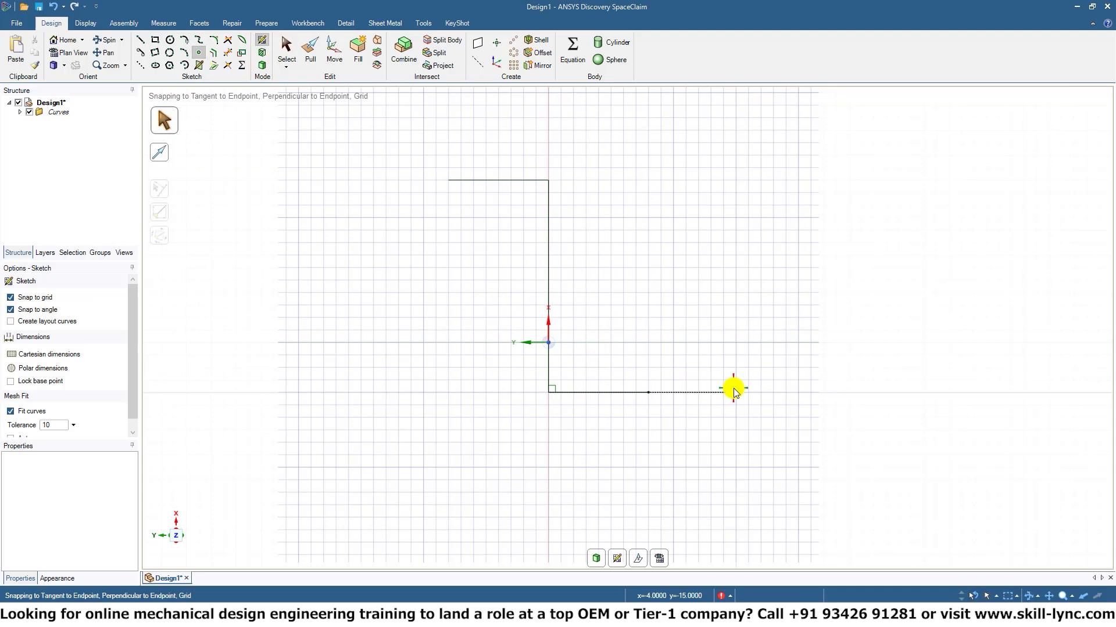
pyautogui.moveTo(733, 389)
pyautogui.mouseDown(button='middle')
pyautogui.moveTo(683, 291)
pyautogui.moveTo(678, 324)
pyautogui.mouseUp(button='middle')
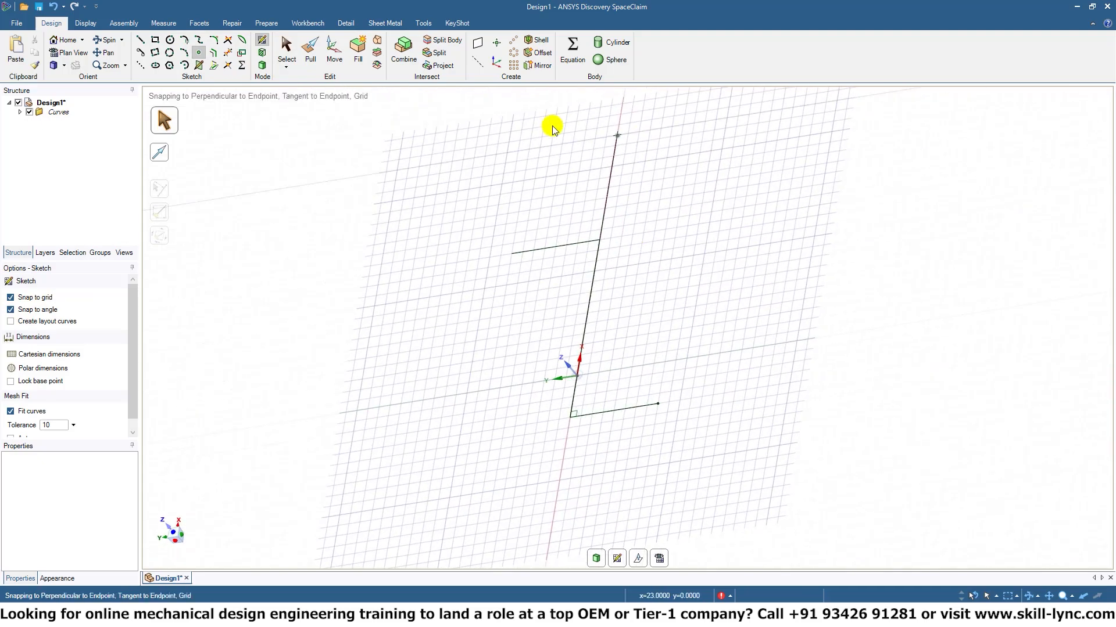
pyautogui.click(477, 43)
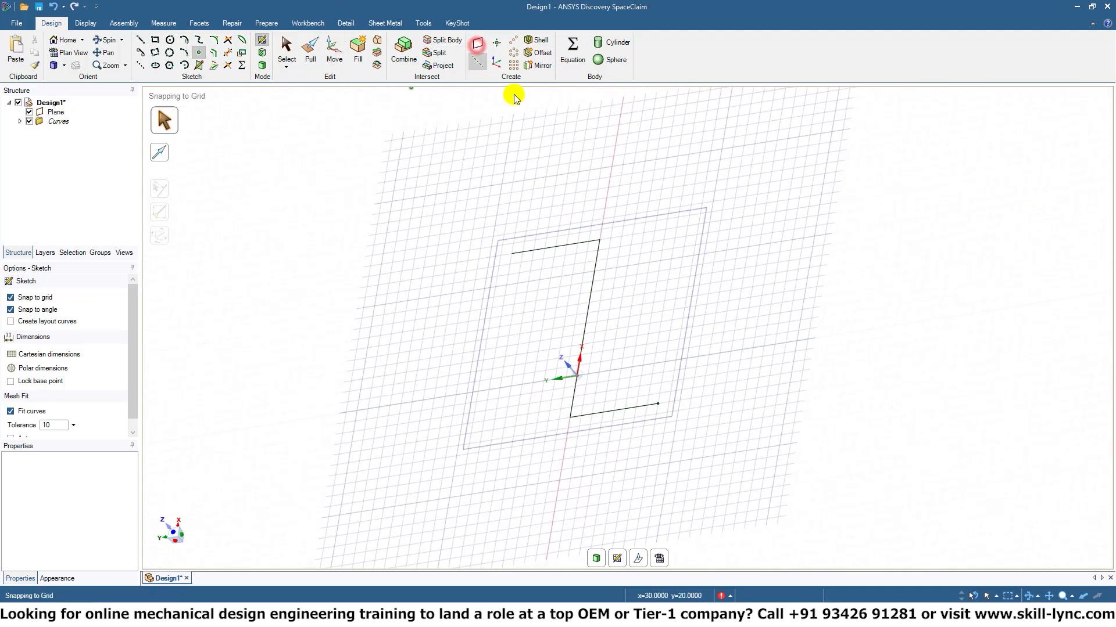
pyautogui.hotkey('ctrl', 'z')
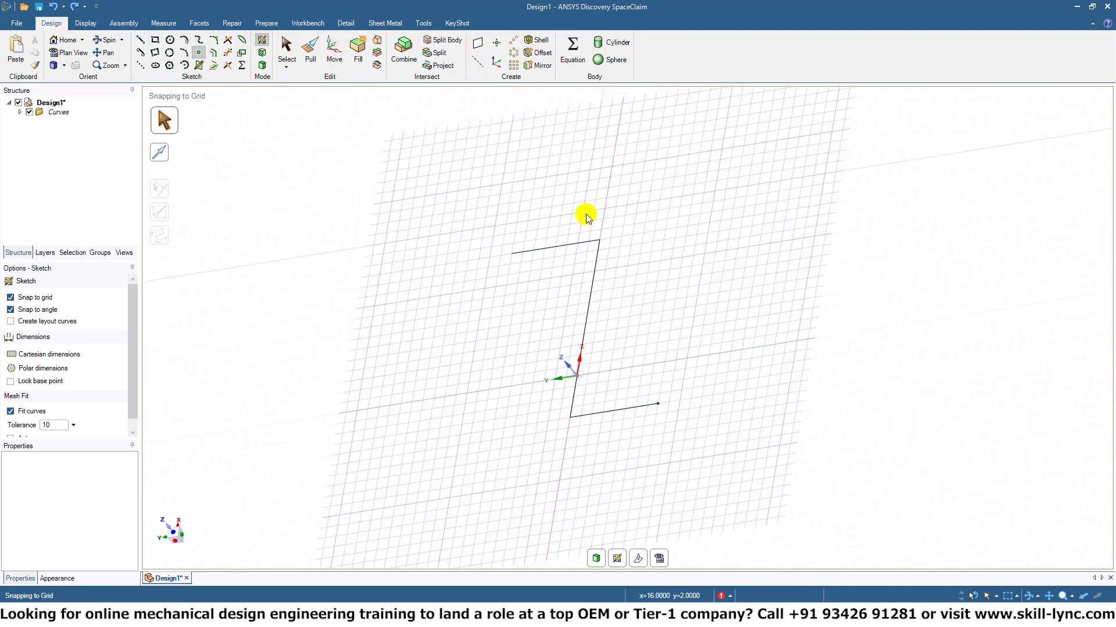
pyautogui.click(266, 69)
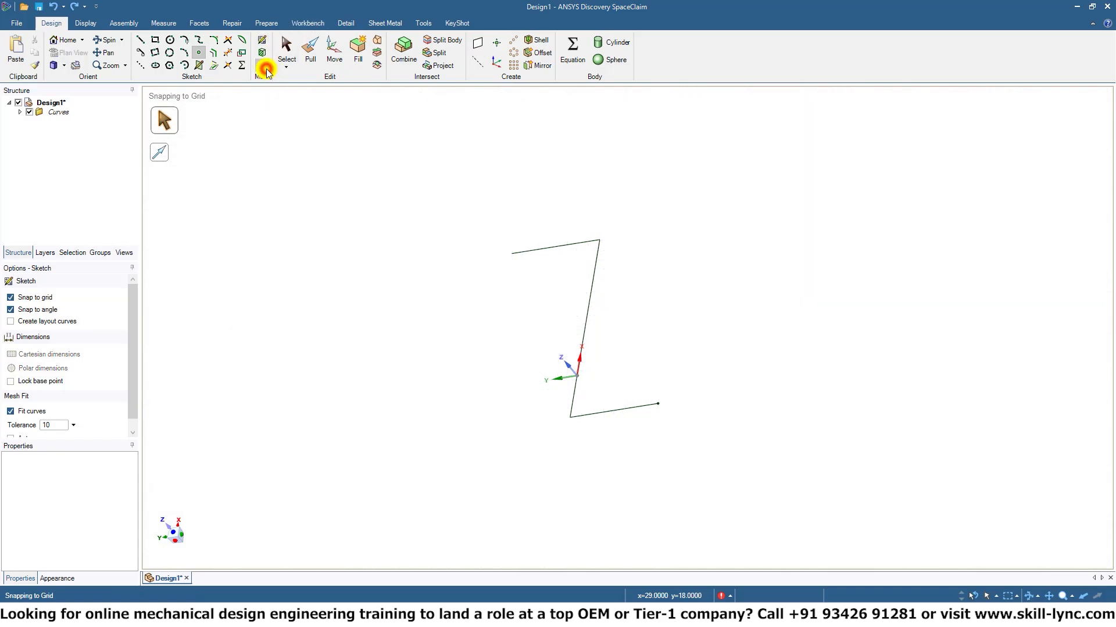
pyautogui.click(479, 42)
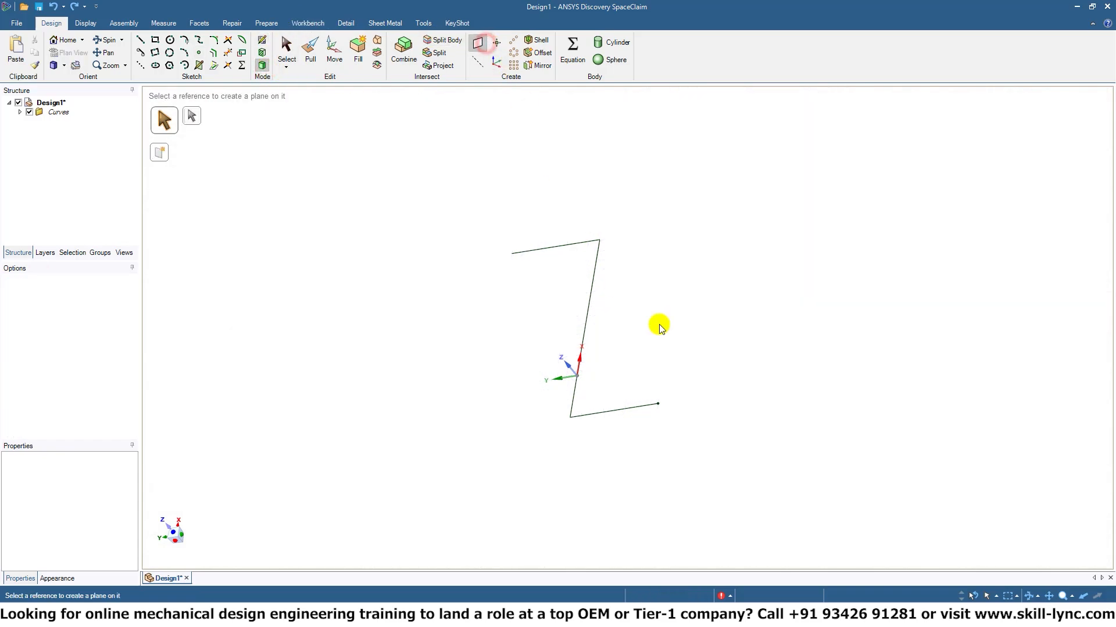
pyautogui.click(659, 403)
pyautogui.moveTo(779, 355)
pyautogui.mouseDown(button='middle')
pyautogui.moveTo(676, 347)
pyautogui.moveTo(660, 403)
pyautogui.moveTo(745, 274)
pyautogui.moveTo(677, 379)
pyautogui.moveTo(668, 361)
pyautogui.mouseUp(button='middle')
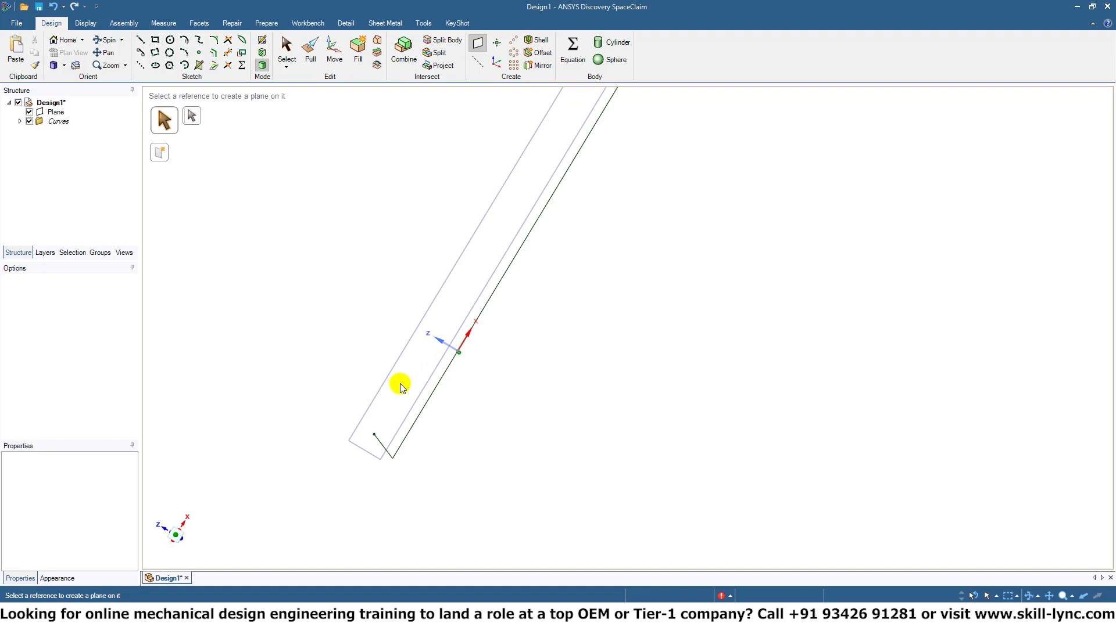
# Make the new plane the active sketch plane, view it head-on and activate the Polygon tool.
pyautogui.click(436, 378)
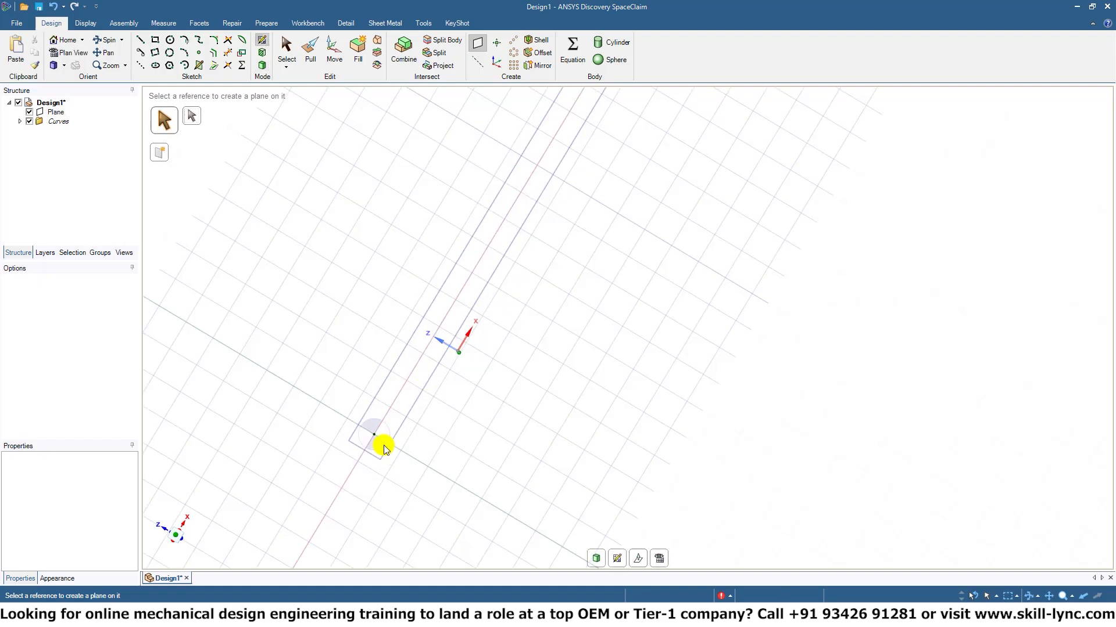
pyautogui.press('v')
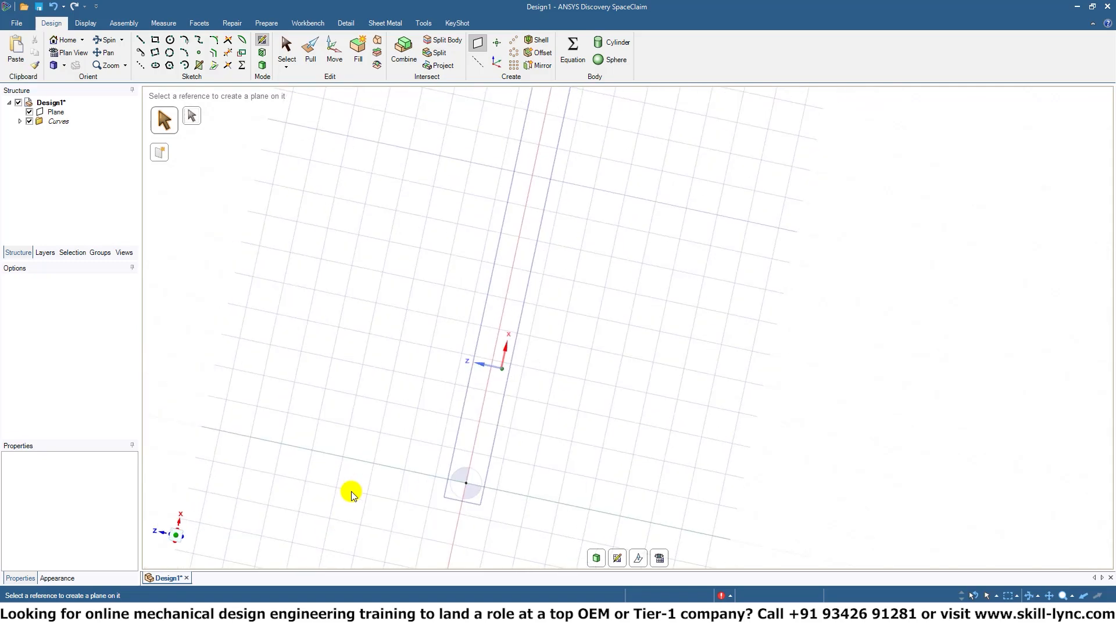
pyautogui.moveTo(591, 427)
pyautogui.keyDown('shift'); pyautogui.mouseDown(button='middle')
pyautogui.moveTo(623, 102)
pyautogui.moveTo(630, 172)
pyautogui.mouseUp(button='middle'); pyautogui.keyUp('shift')
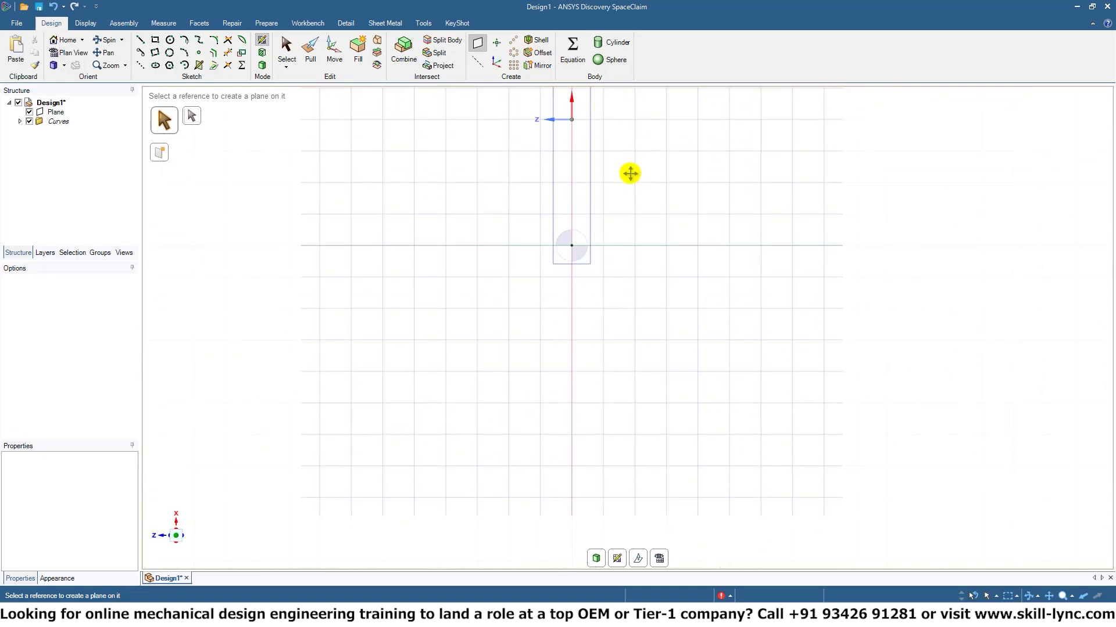
pyautogui.scroll(4, 629, 172)
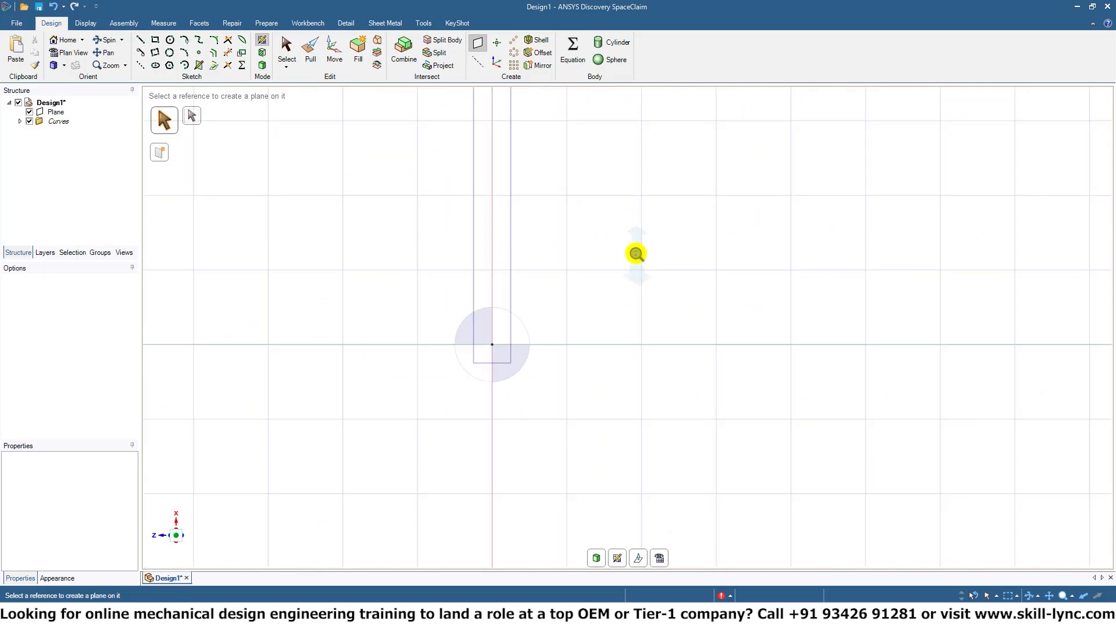
pyautogui.click(169, 54)
pyautogui.click(170, 66)
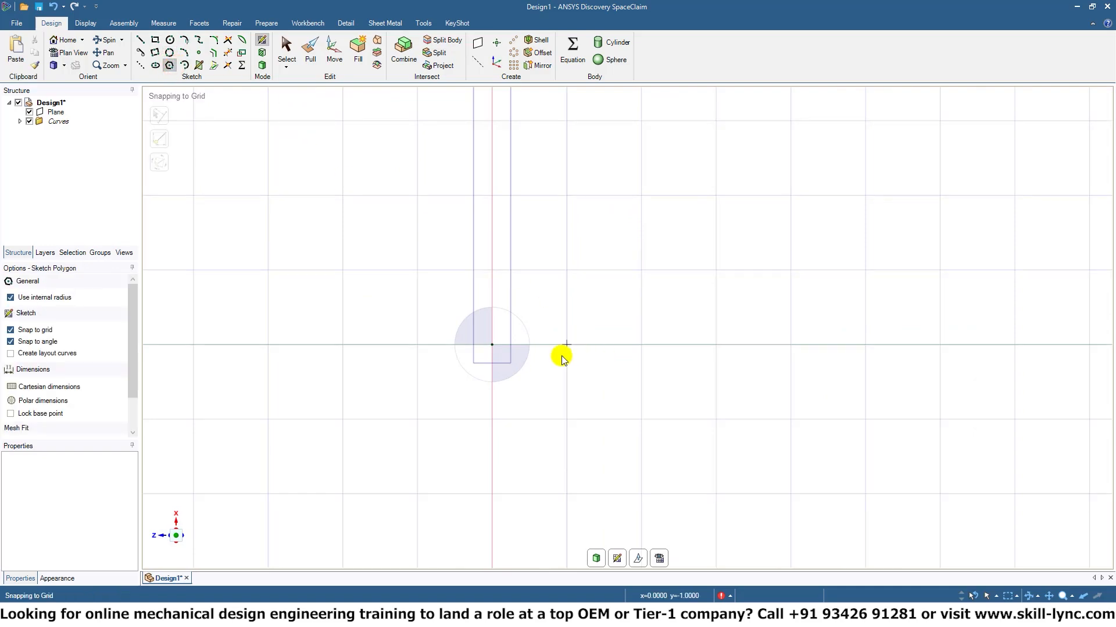
pyautogui.click(495, 345)
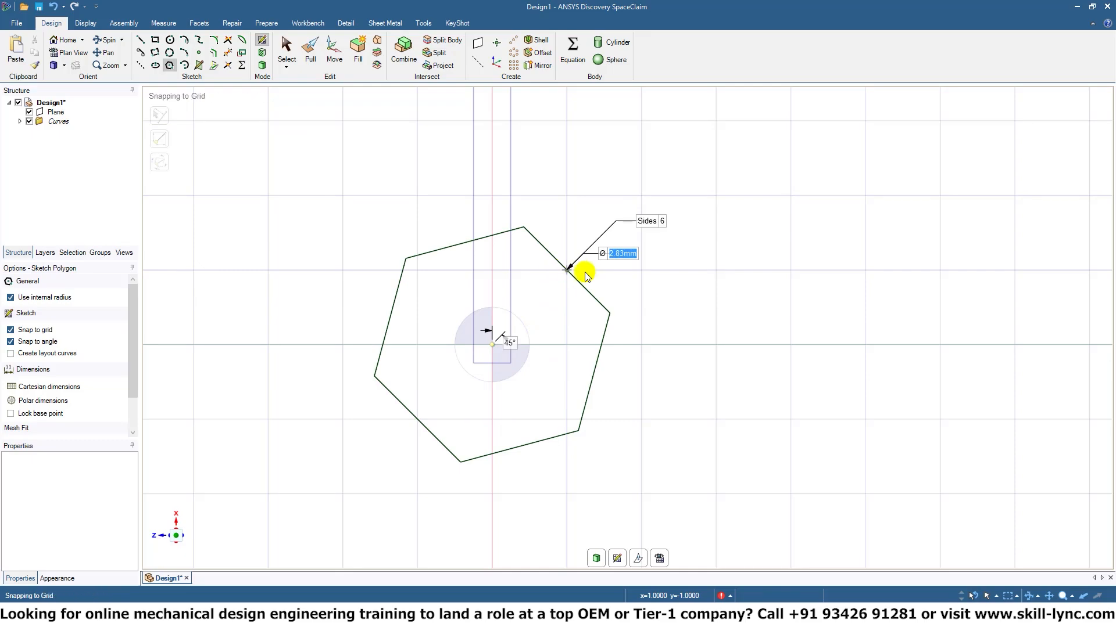
pyautogui.click(606, 302)
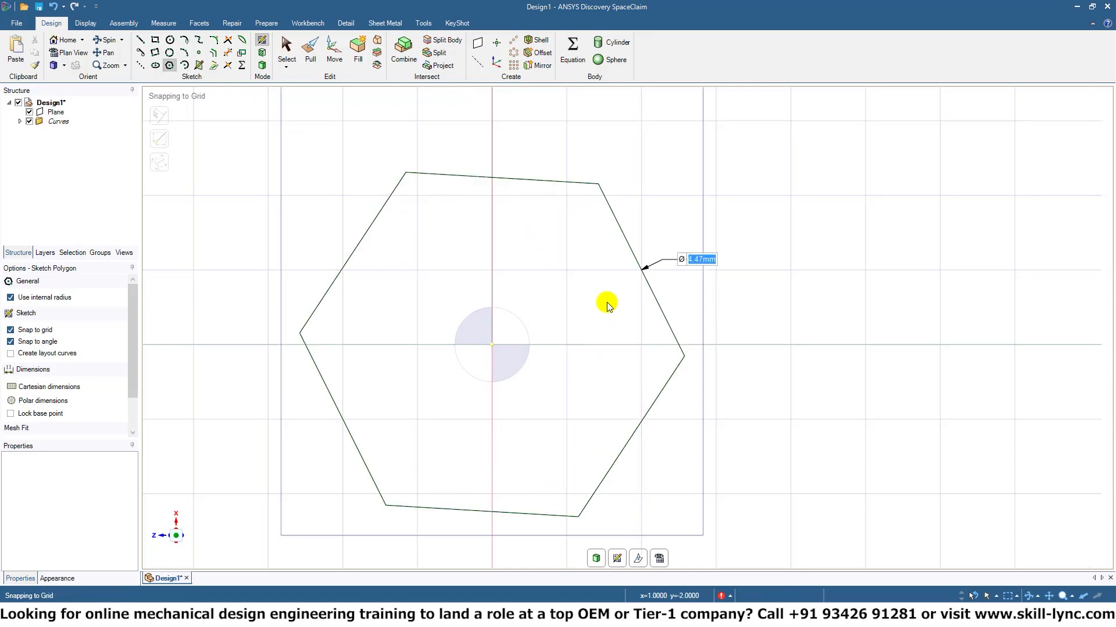
pyautogui.hotkey('ctrl', 'z')
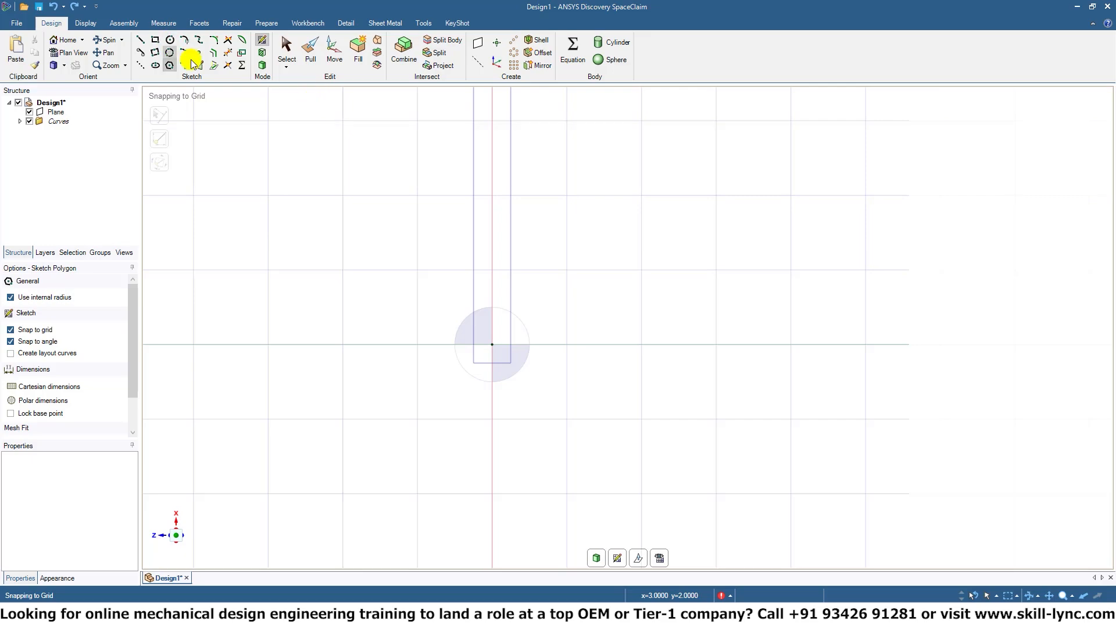
# Sketch a six-sided polygon centred on the path's end point at a 60° orientation and set its diameter to 4 mm.
pyautogui.click(493, 345)
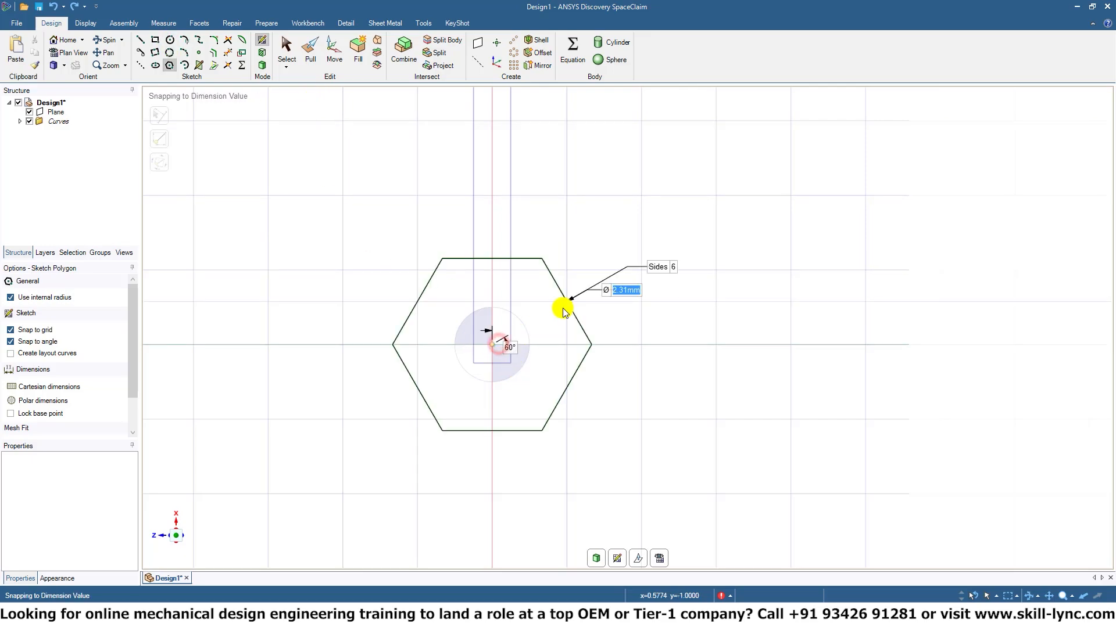
pyautogui.click(563, 312)
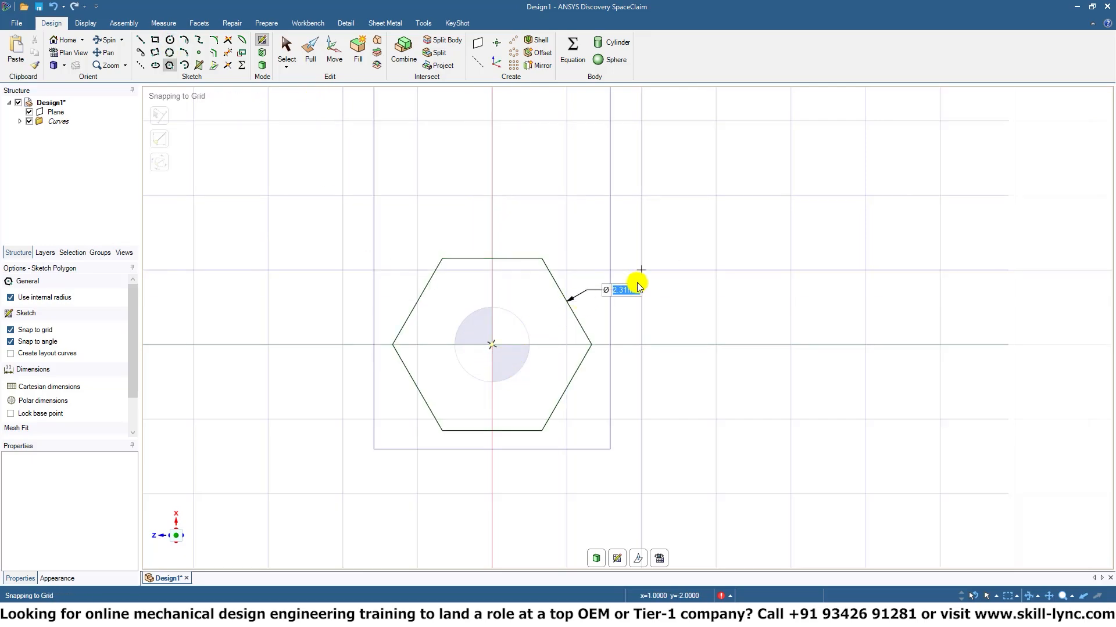
pyautogui.write('4')
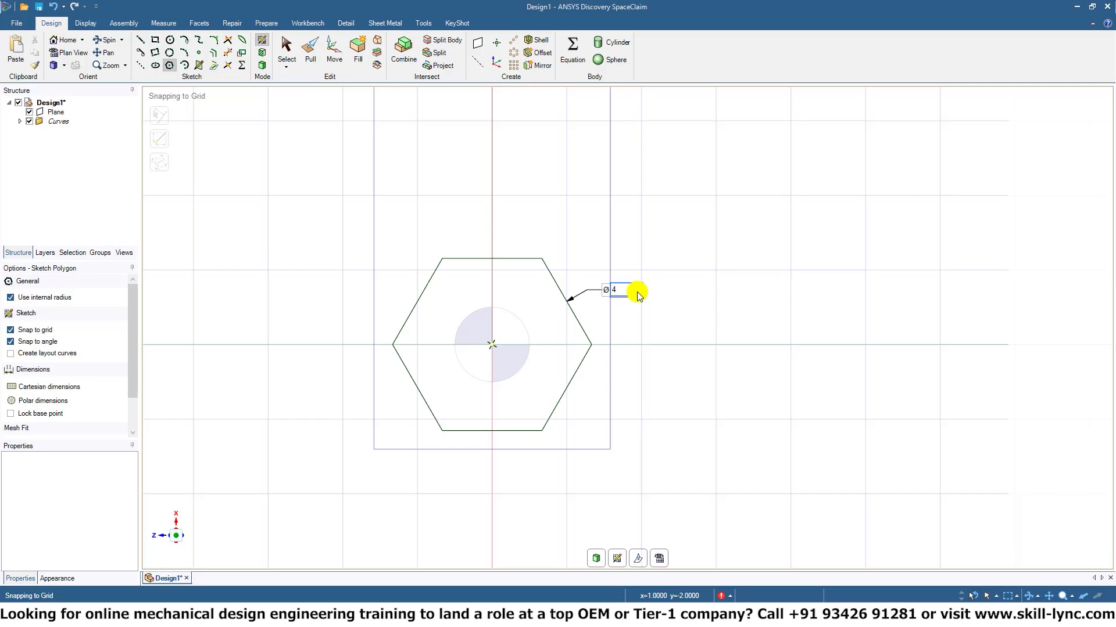
pyautogui.press('Return')
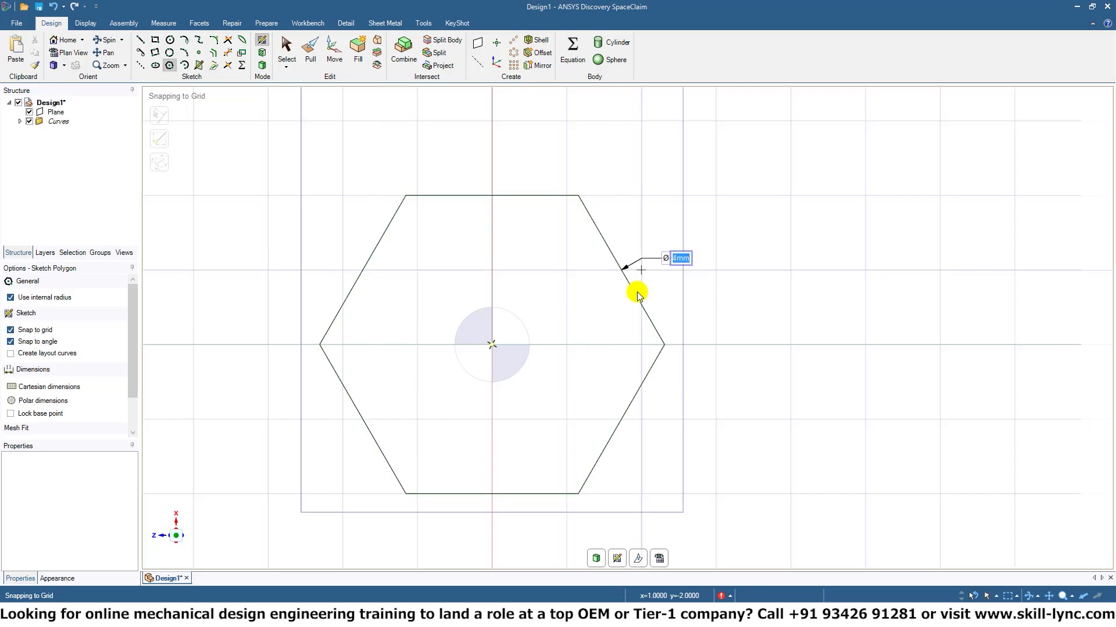
# Sweep the hexagonal face with Pull along the entire three-line path to form a Z-shaped solid.
pyautogui.click(309, 54)
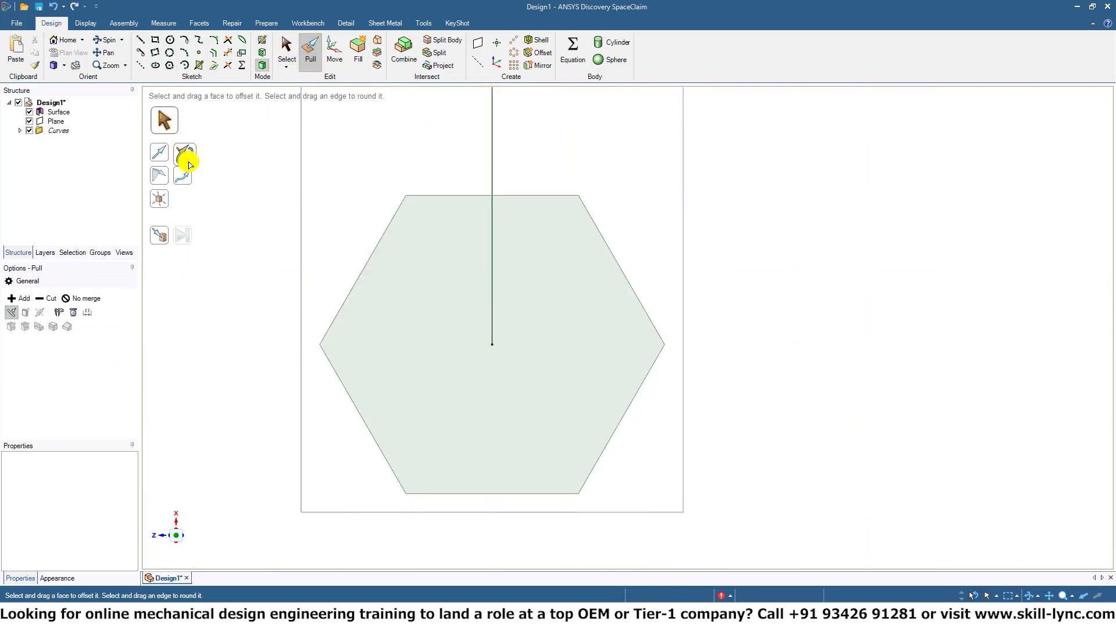
pyautogui.click(434, 342)
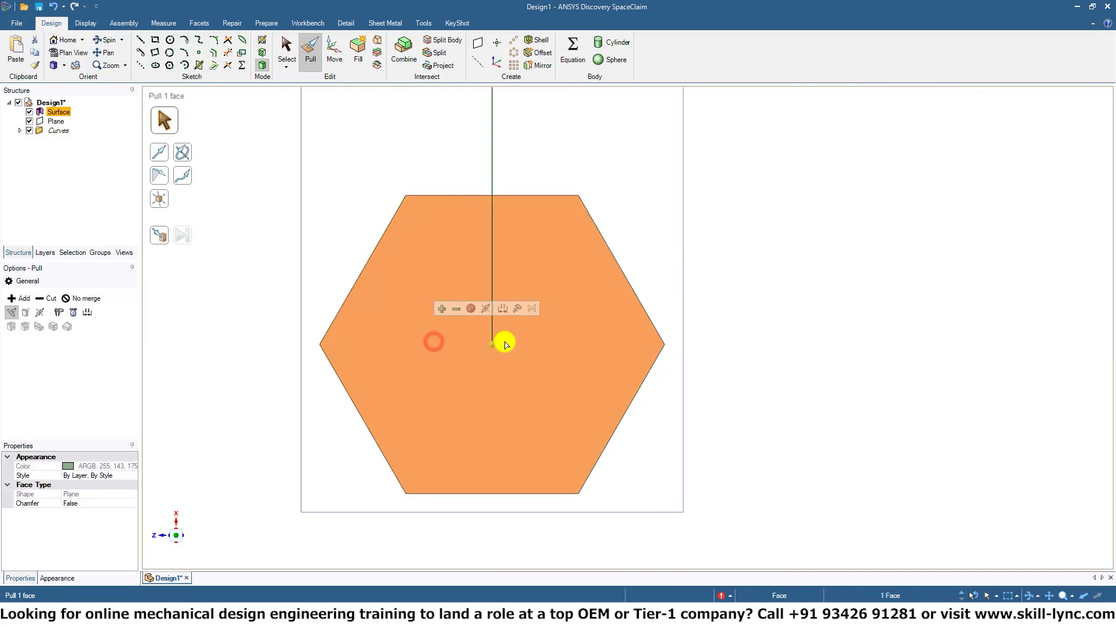
pyautogui.moveTo(503, 341)
pyautogui.mouseDown(button='middle')
pyautogui.moveTo(792, 378)
pyautogui.moveTo(762, 402)
pyautogui.moveTo(613, 364)
pyautogui.moveTo(587, 407)
pyautogui.moveTo(540, 304)
pyautogui.mouseUp(button='middle')
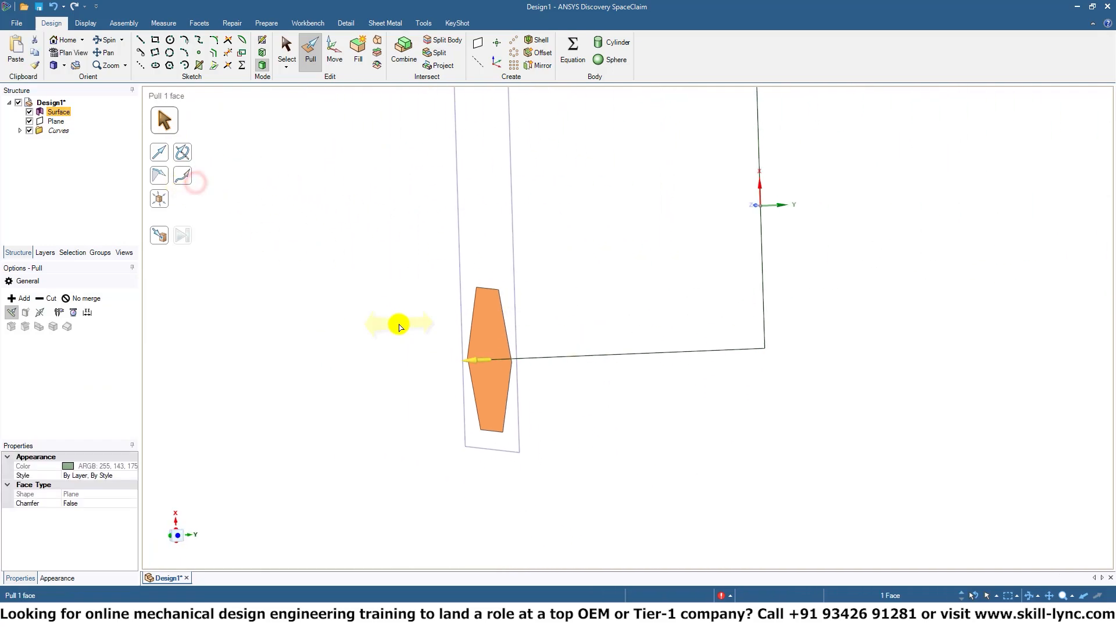
pyautogui.click(178, 185)
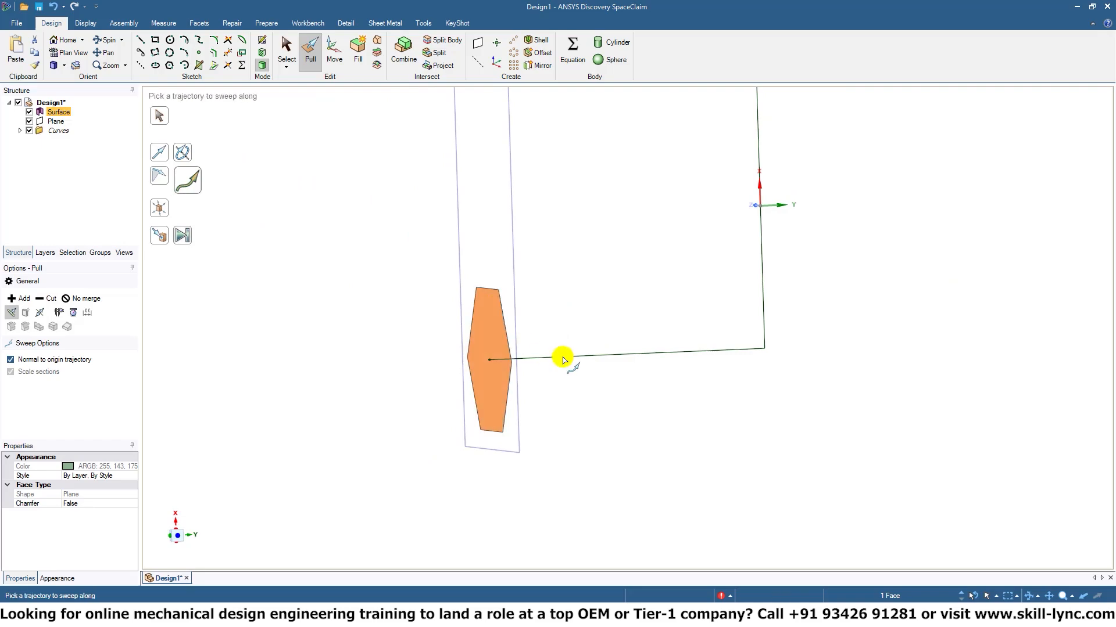
pyautogui.click(621, 355)
pyautogui.moveTo(742, 308)
pyautogui.mouseDown(button='middle')
pyautogui.moveTo(570, 463)
pyautogui.moveTo(543, 462)
pyautogui.moveTo(742, 294)
pyautogui.mouseUp(button='middle')
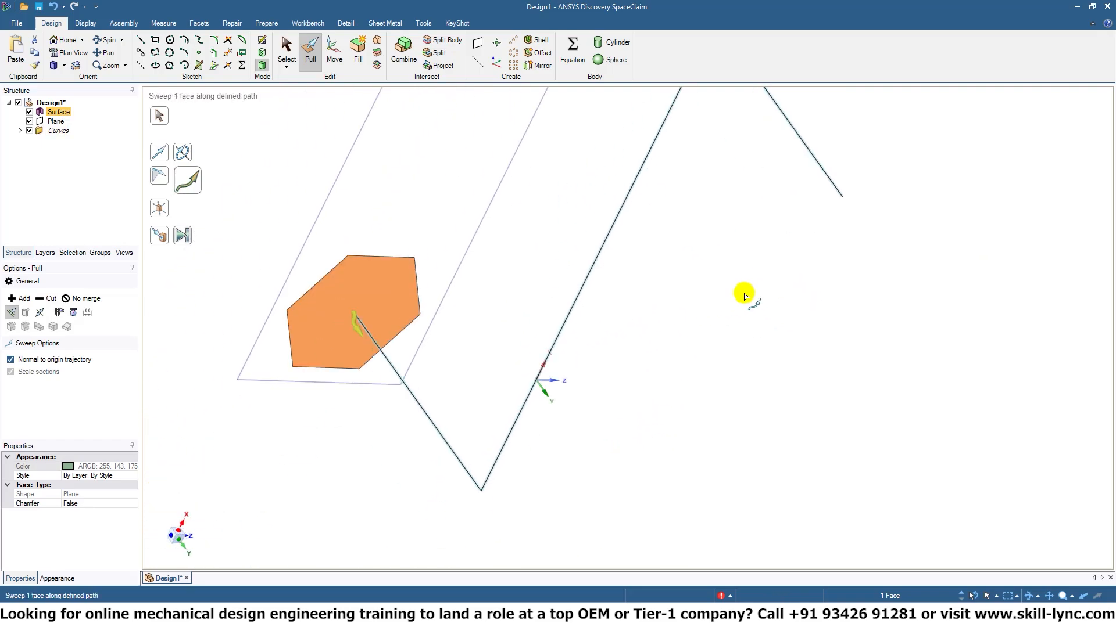
pyautogui.moveTo(371, 327); pyautogui.dragTo(620, 509)
pyautogui.moveTo(628, 502); pyautogui.dragTo(675, 343, button='middle')
pyautogui.keyDown('ctrl'); pyautogui.moveTo(656, 443); pyautogui.dragTo(703, 364, button='middle'); pyautogui.keyUp('ctrl')
pyautogui.moveTo(697, 403); pyautogui.dragTo(749, 195, button='middle')
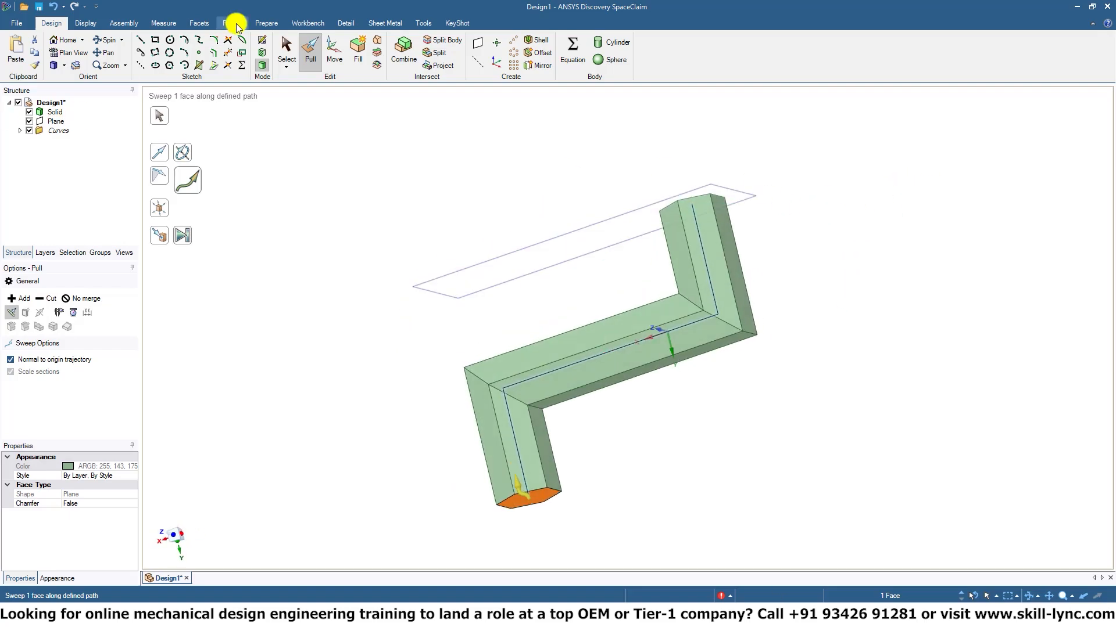
# Clear the face selection and inspect the swept hexagonal solid from several sides.
pyautogui.click(283, 52)
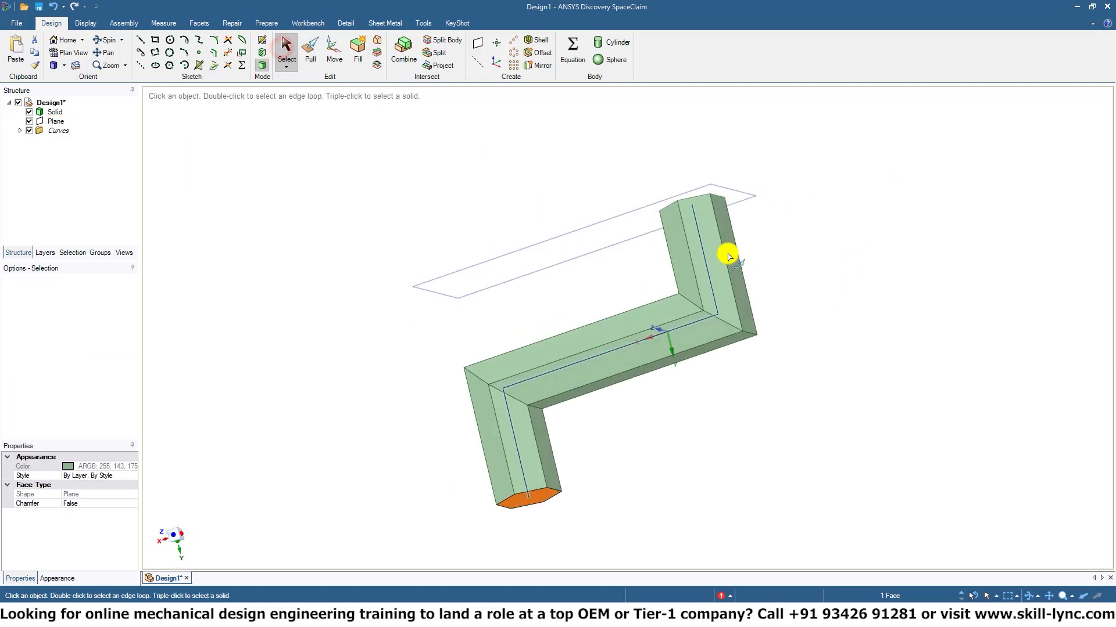
pyautogui.click(825, 401)
pyautogui.moveTo(822, 411); pyautogui.dragTo(567, 130, button='middle')
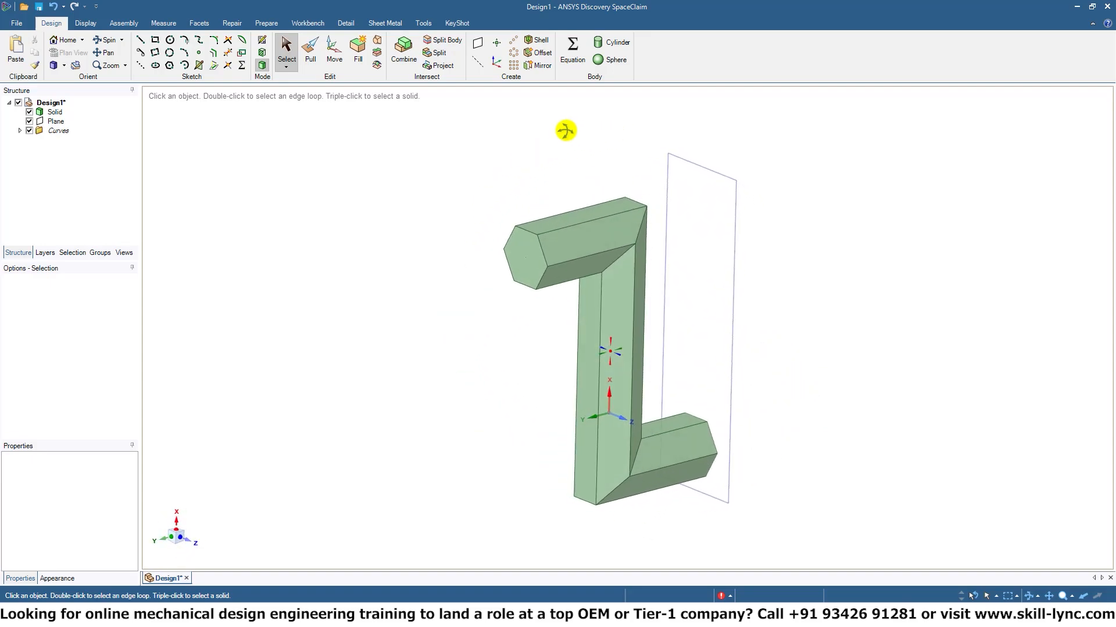
pyautogui.moveTo(773, 288); pyautogui.dragTo(774, 262, button='middle')
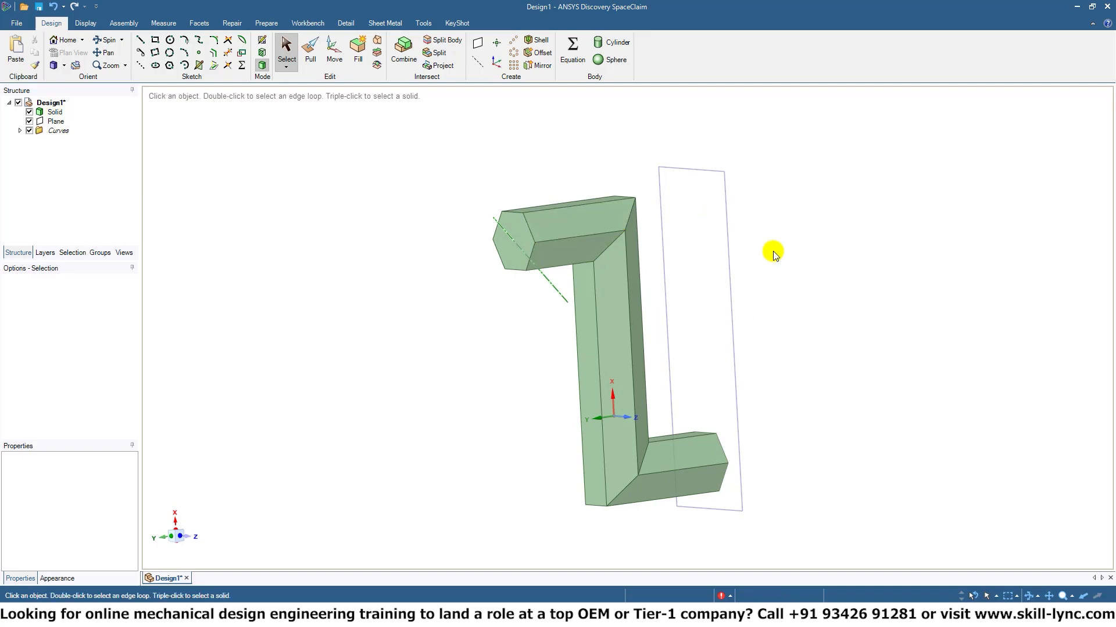
# Delete the Z-shaped solid together with its path curves and the sketch plane.
pyautogui.moveTo(773, 251); pyautogui.dragTo(705, 287, button='middle')
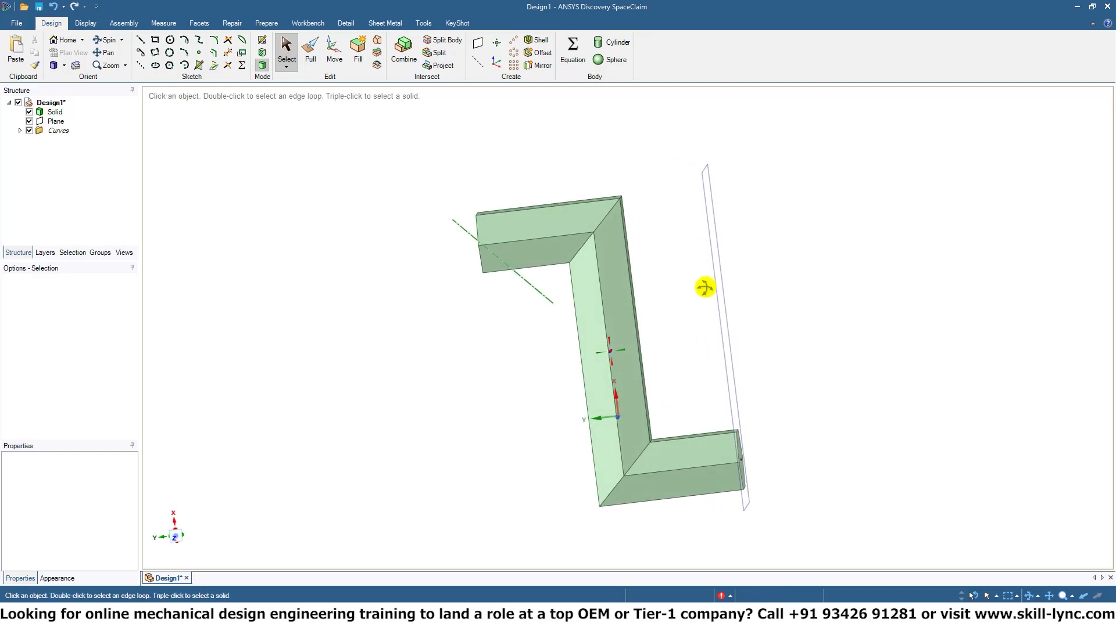
pyautogui.moveTo(535, 356); pyautogui.dragTo(647, 359, button='middle')
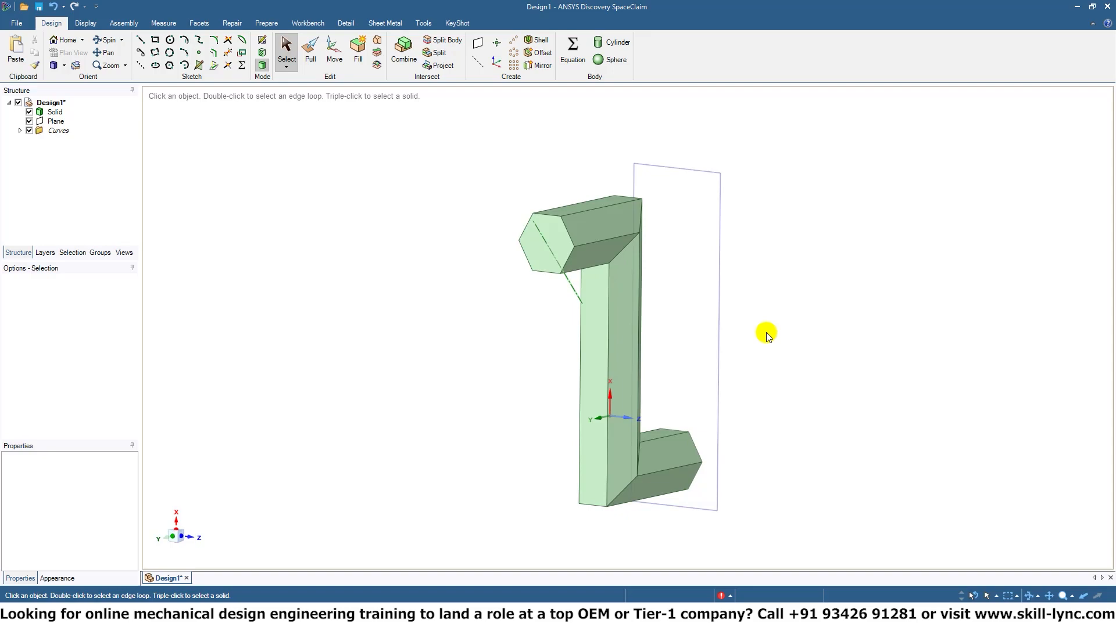
pyautogui.moveTo(764, 336)
pyautogui.mouseDown(button='middle')
pyautogui.moveTo(690, 326)
pyautogui.moveTo(744, 340)
pyautogui.moveTo(692, 312)
pyautogui.moveTo(665, 267)
pyautogui.mouseUp(button='middle')
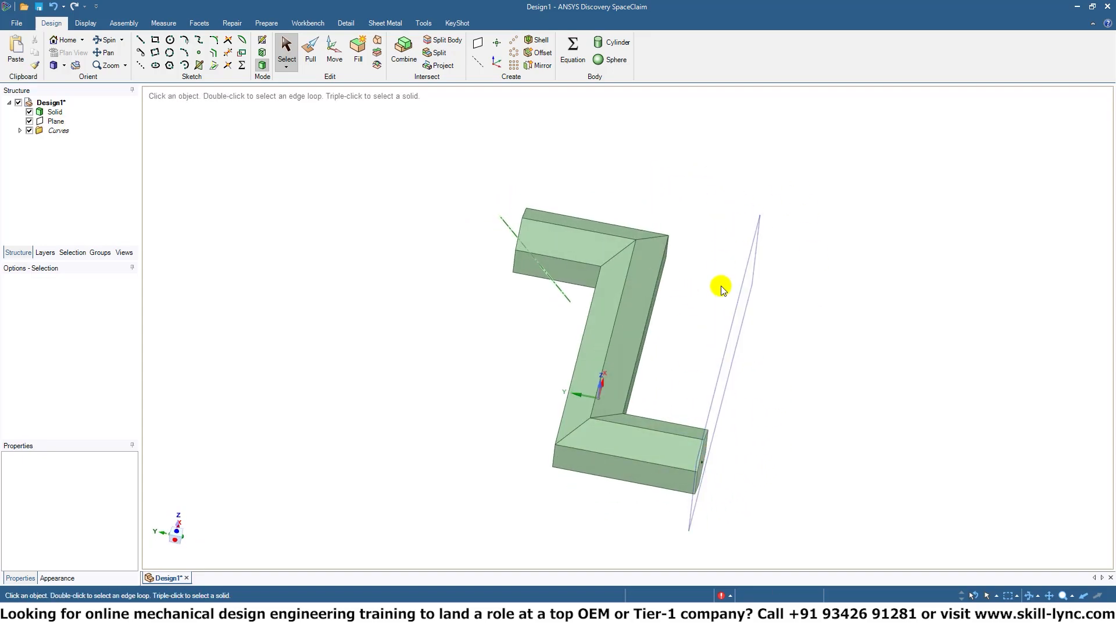
pyautogui.hotkey('ctrl', 'a')
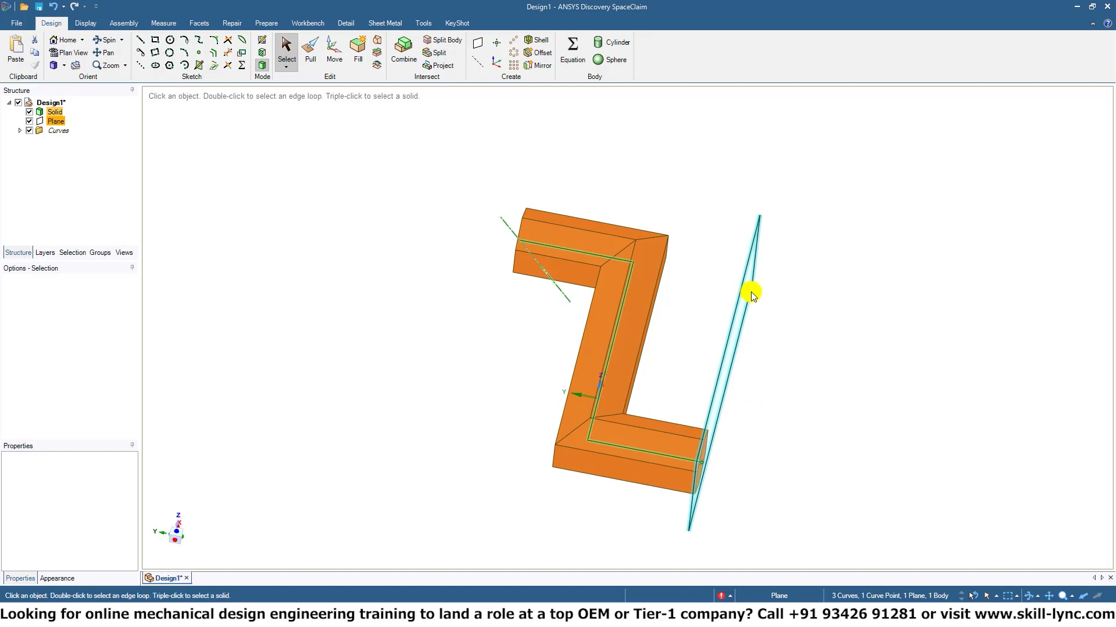
pyautogui.press('Delete')
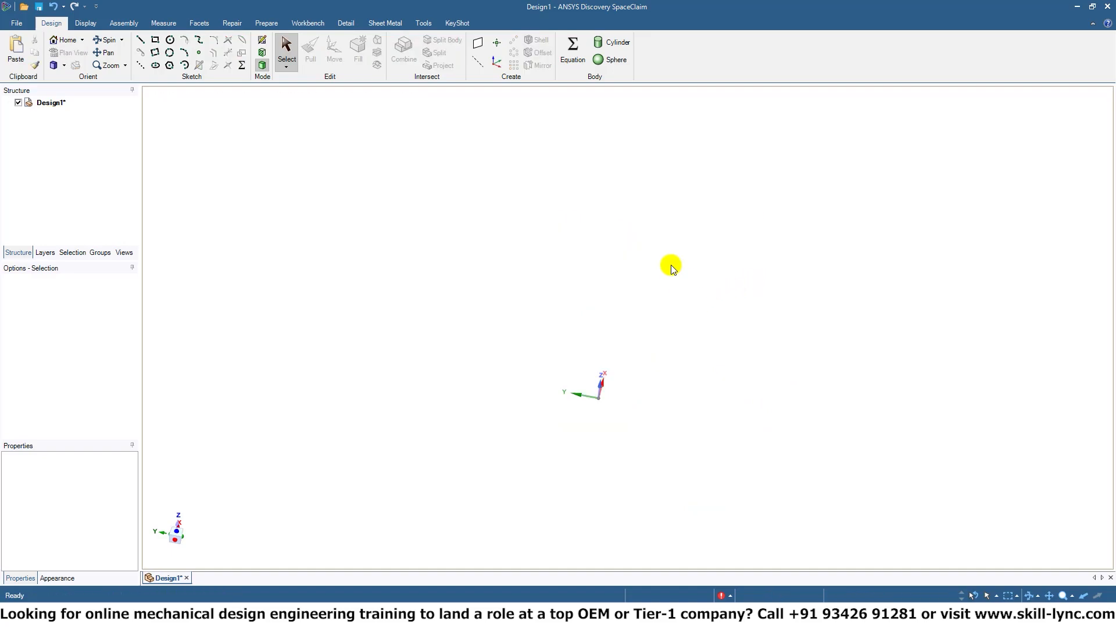
# Start a new sketch on the XY plane through the origin and view it head-on along Z.
pyautogui.click(266, 43)
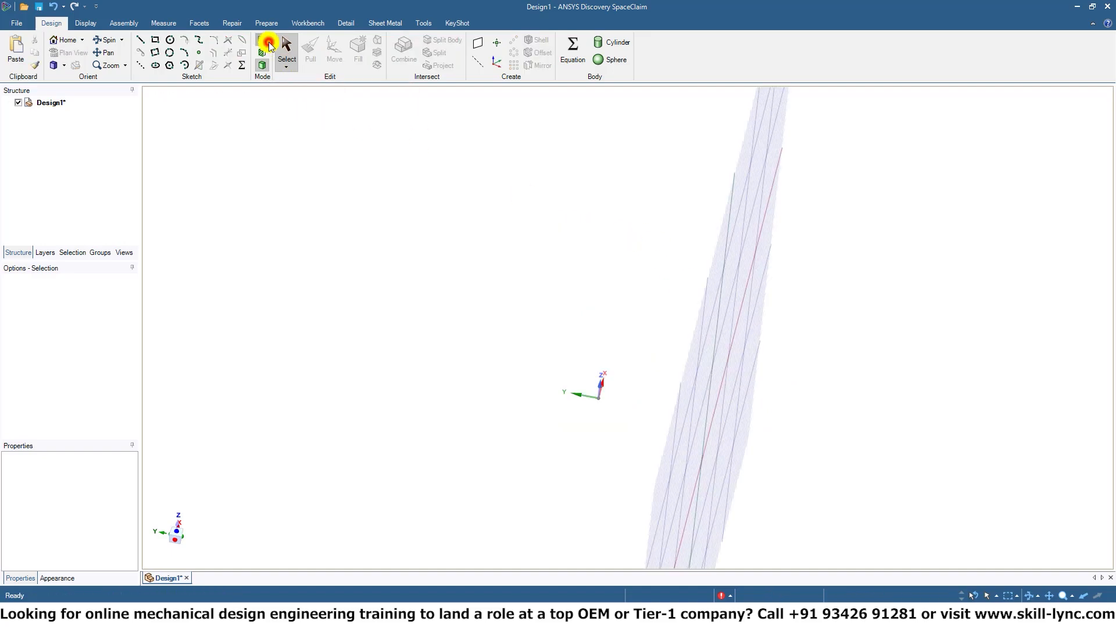
pyautogui.click(175, 524)
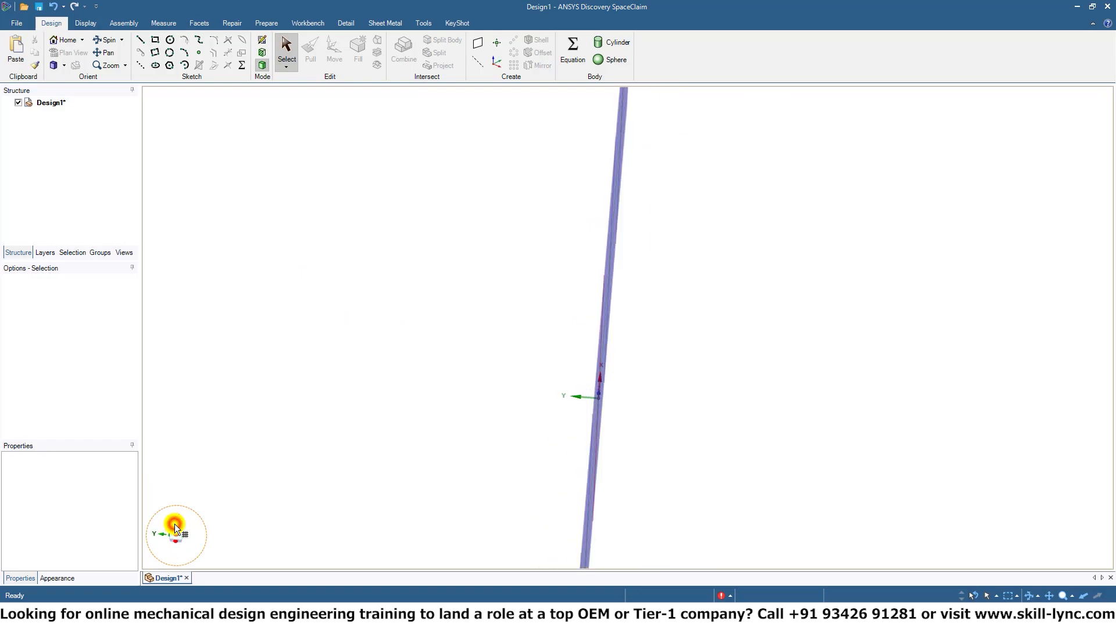
pyautogui.click(472, 266)
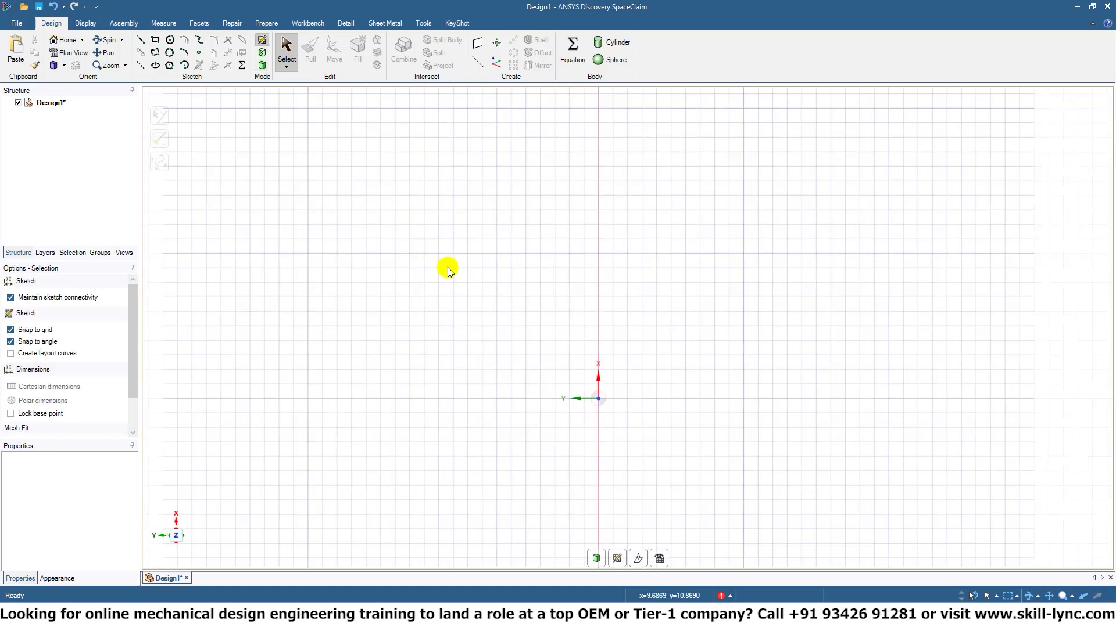
pyautogui.moveTo(675, 329)
pyautogui.keyDown('ctrl'); pyautogui.mouseDown(button='middle')
pyautogui.moveTo(593, 238)
pyautogui.moveTo(623, 243)
pyautogui.moveTo(613, 219)
pyautogui.mouseUp(button='middle'); pyautogui.keyUp('ctrl')
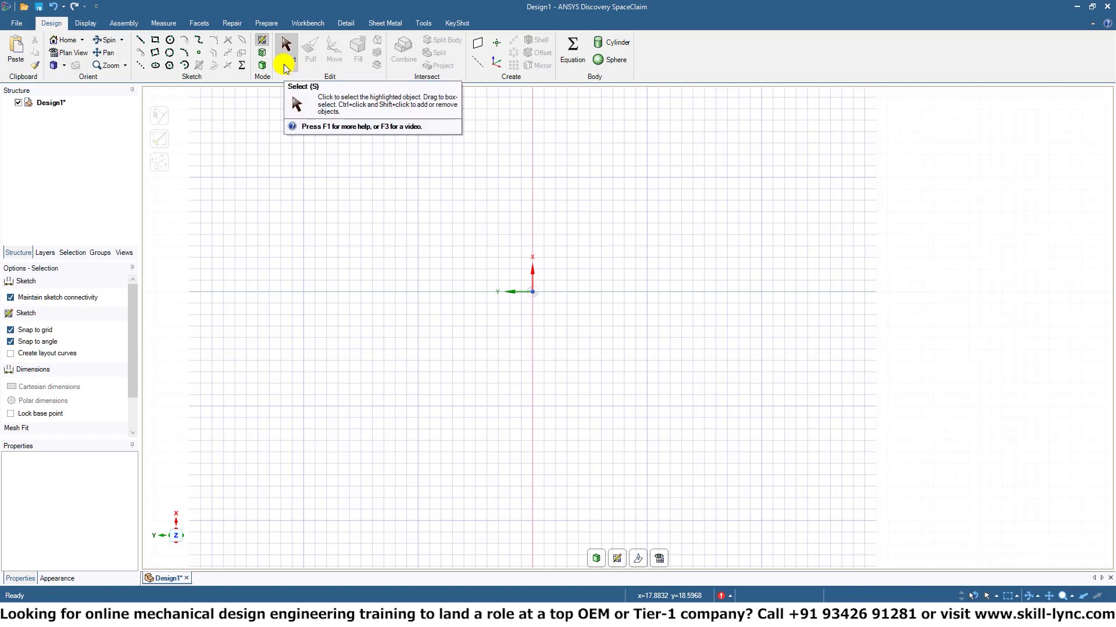
# Draw three concentric circles centred on the origin with diameters of about 31 mm, 20 mm and 10 mm.
pyautogui.click(171, 41)
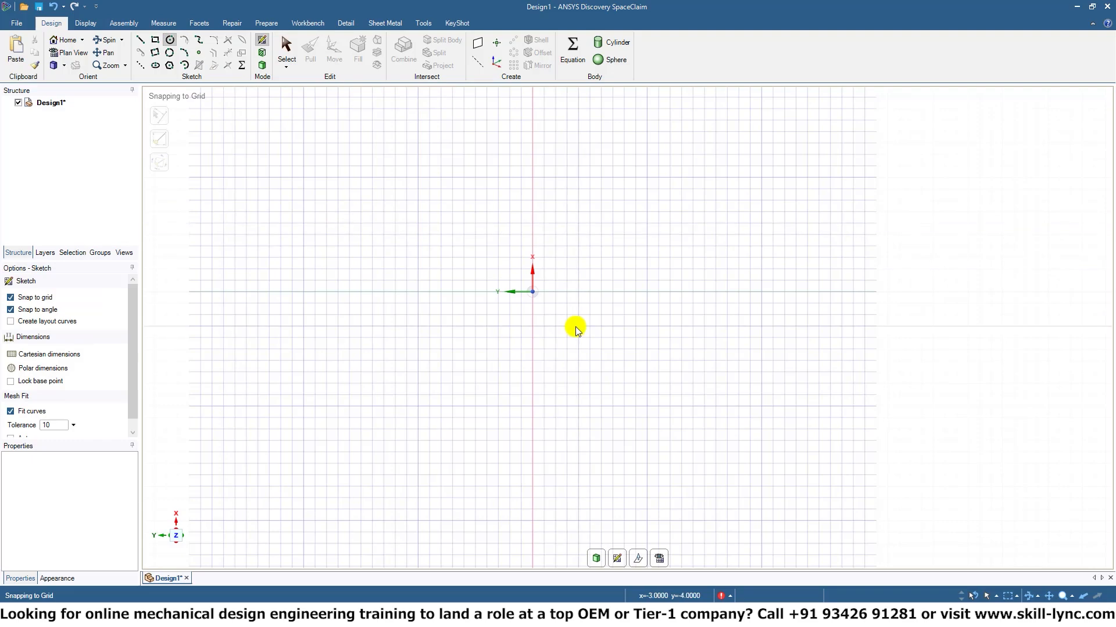
pyautogui.click(531, 291)
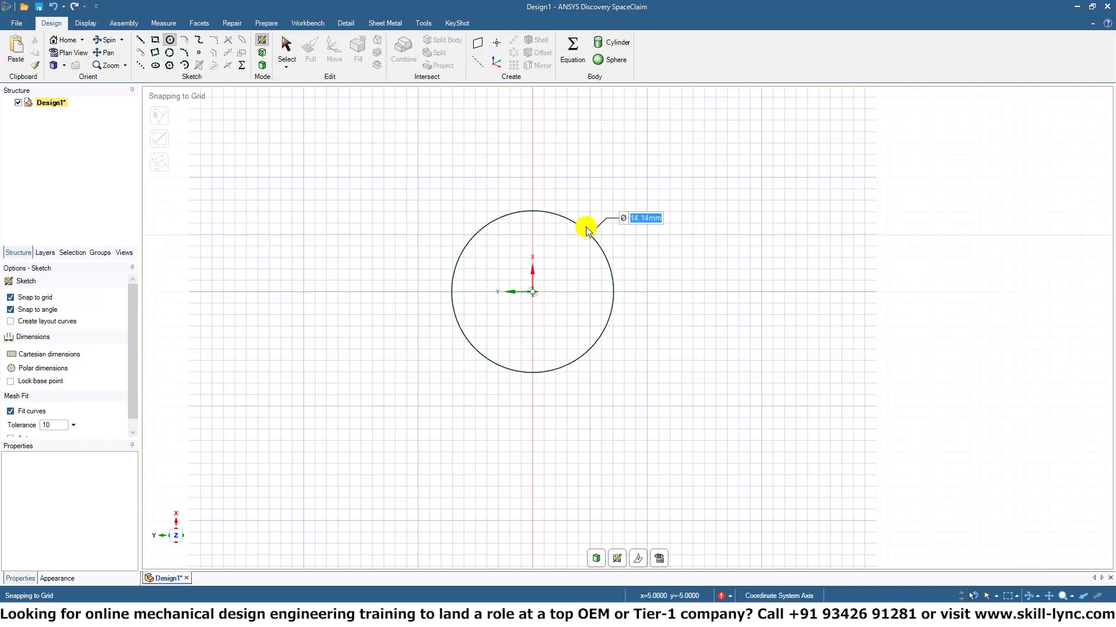
pyautogui.click(652, 167)
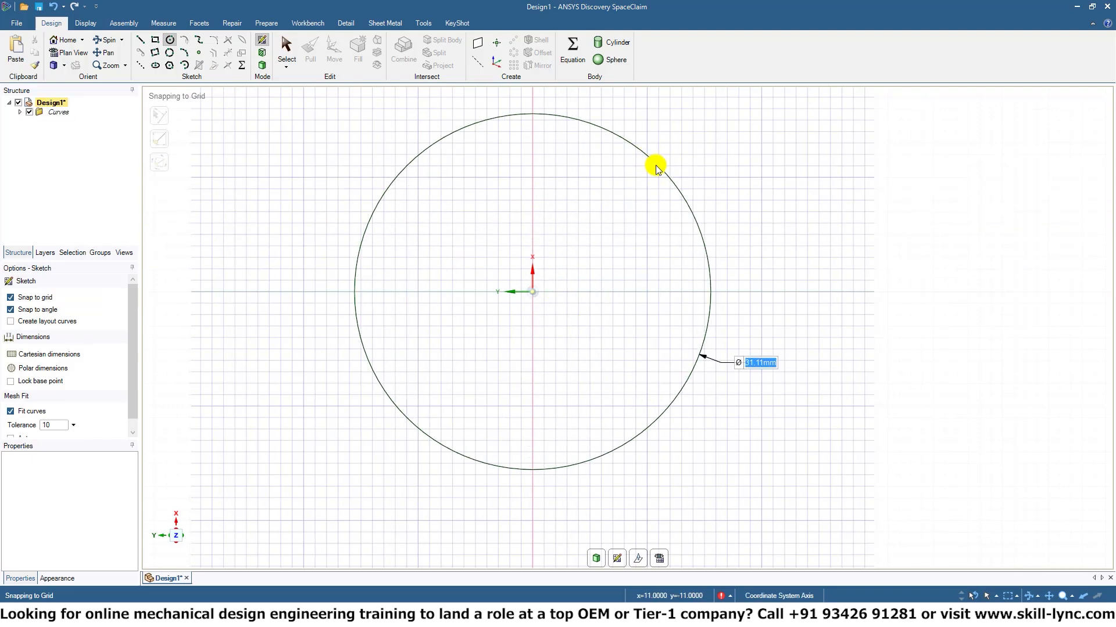
pyautogui.click(532, 291)
pyautogui.write('20mm')
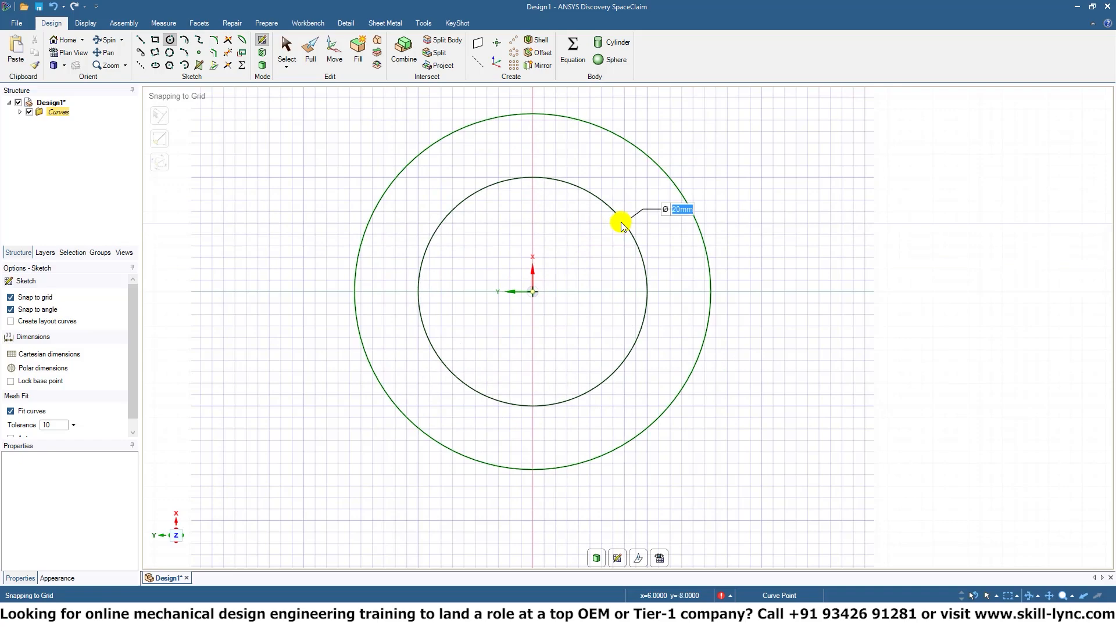
pyautogui.press('Return')
pyautogui.click(532, 292)
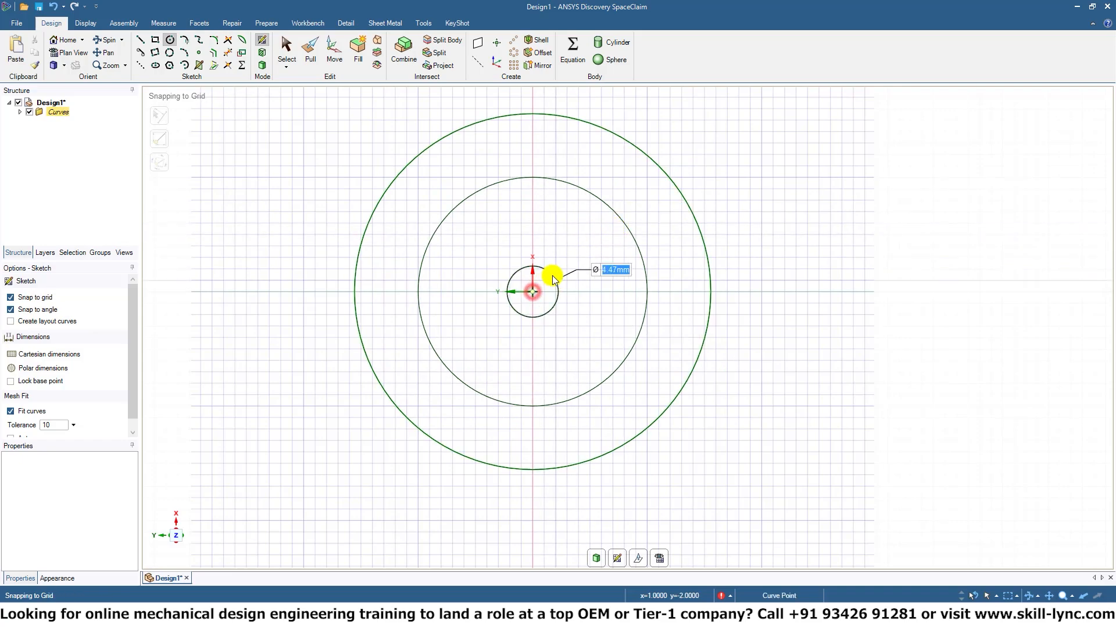
pyautogui.click(583, 261)
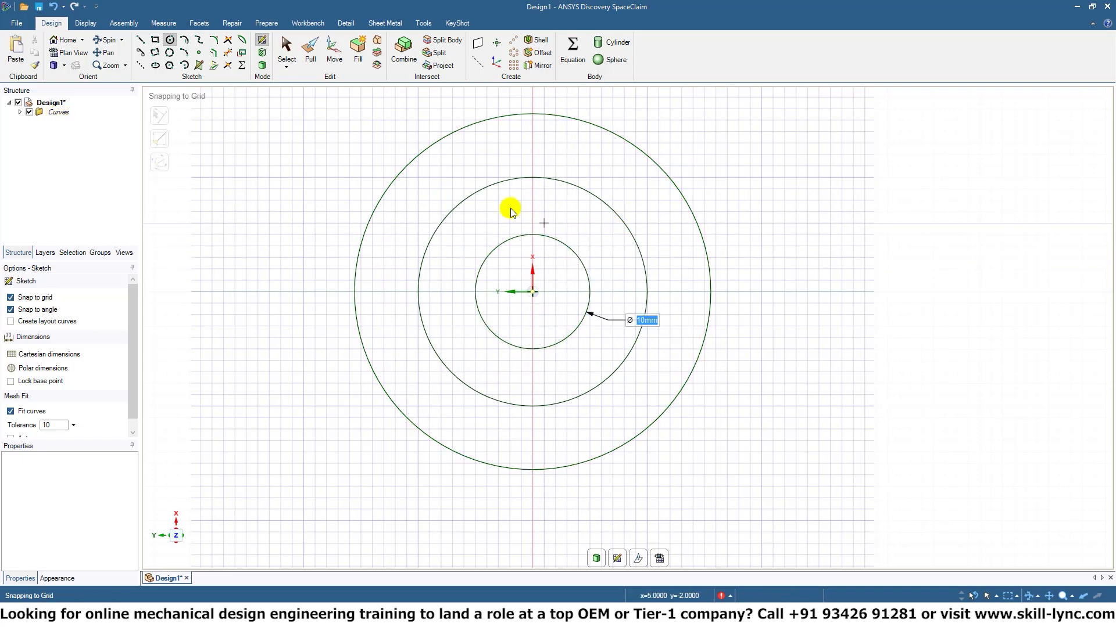
# Draw connected tangent arcs spiralling from the outer circle to the middle circle, to the inner circle with a 15 mm diameter arc, and to the origin.
pyautogui.click(184, 40)
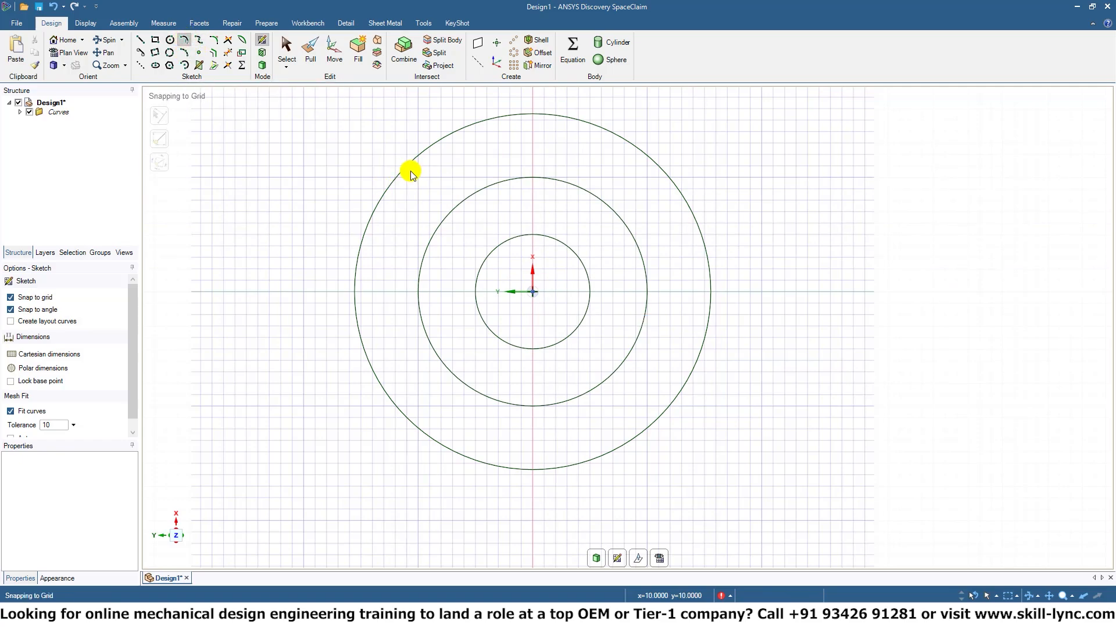
pyautogui.click(407, 166)
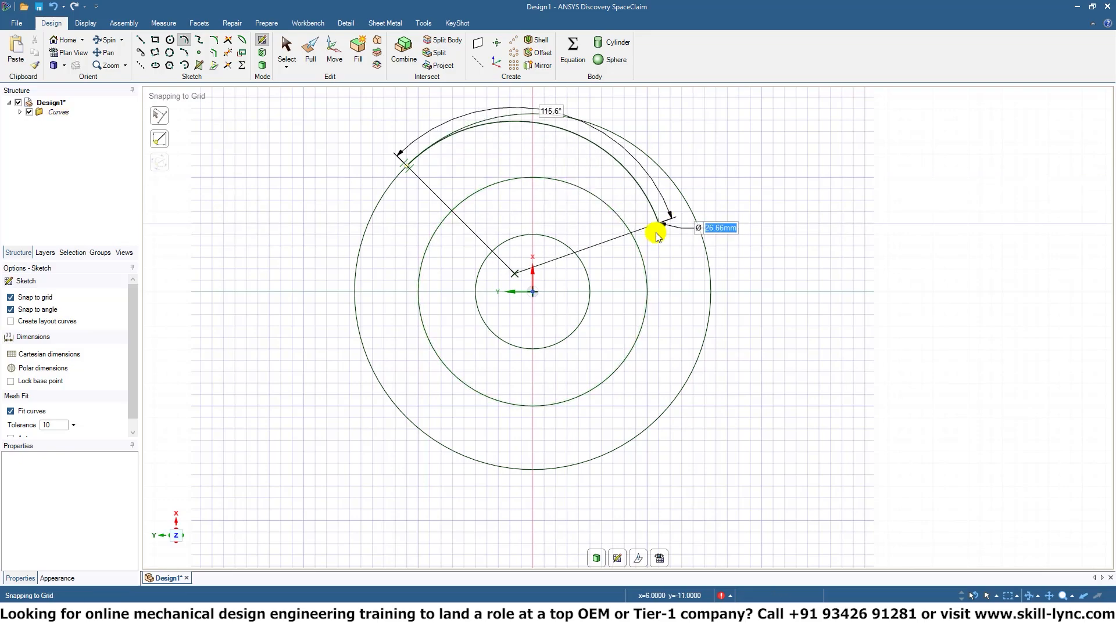
pyautogui.click(613, 376)
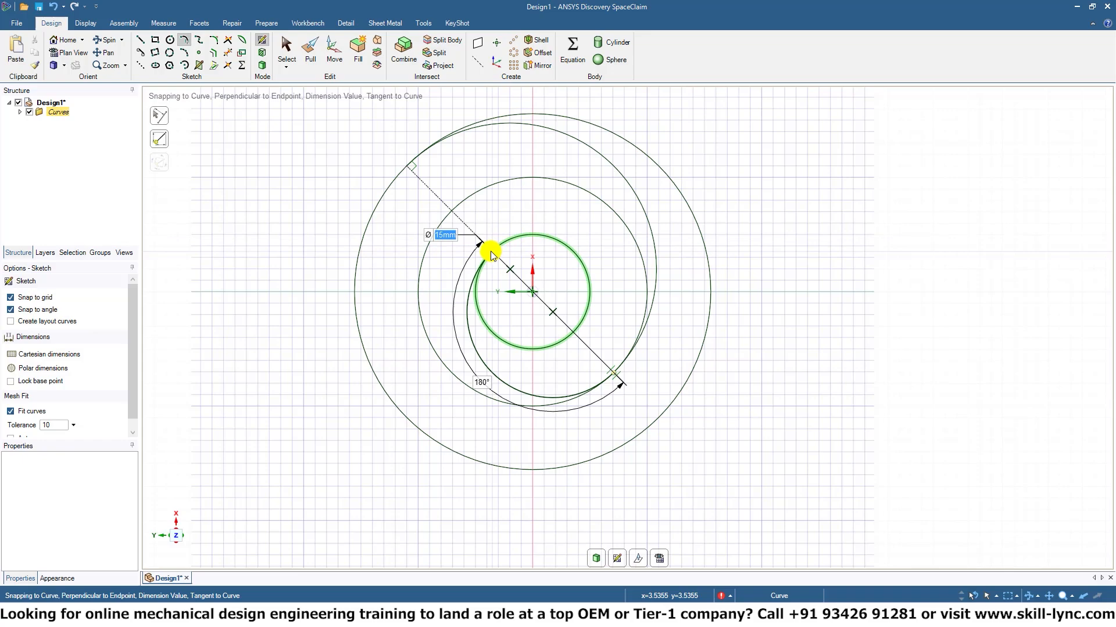
pyautogui.click(491, 254)
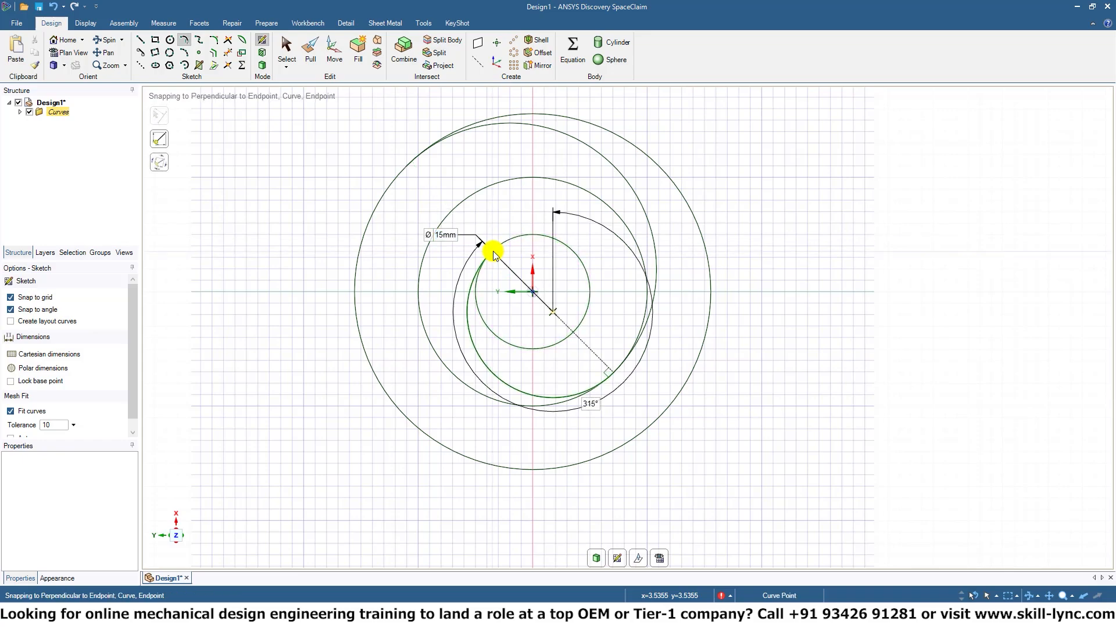
pyautogui.click(534, 295)
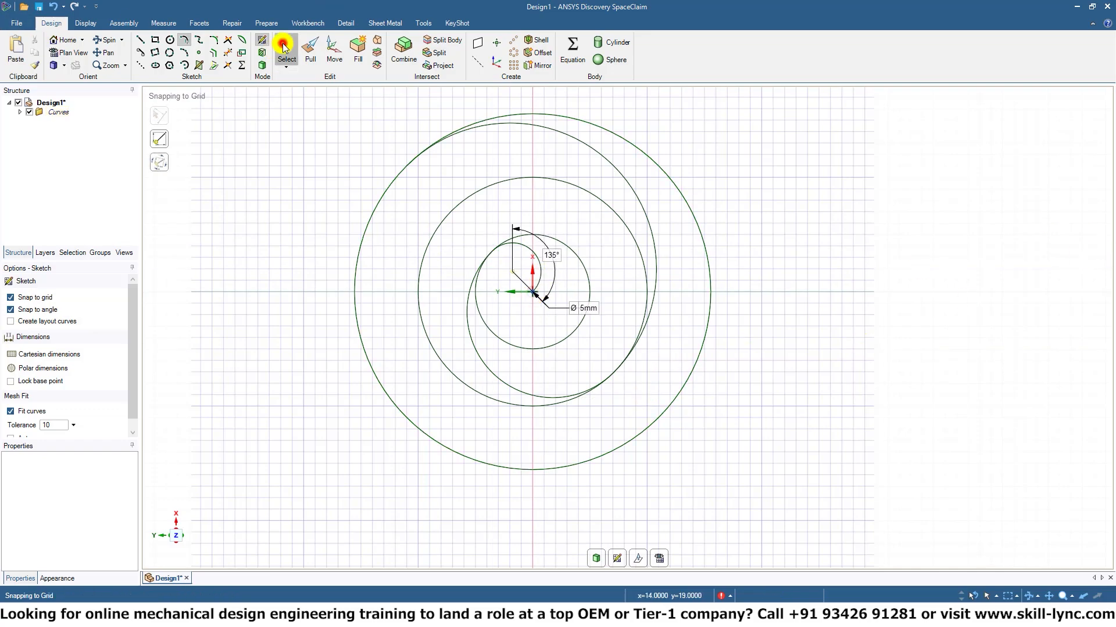
# Try to trim away the lower part of the innermost circle.
pyautogui.click(283, 47)
pyautogui.click(615, 167)
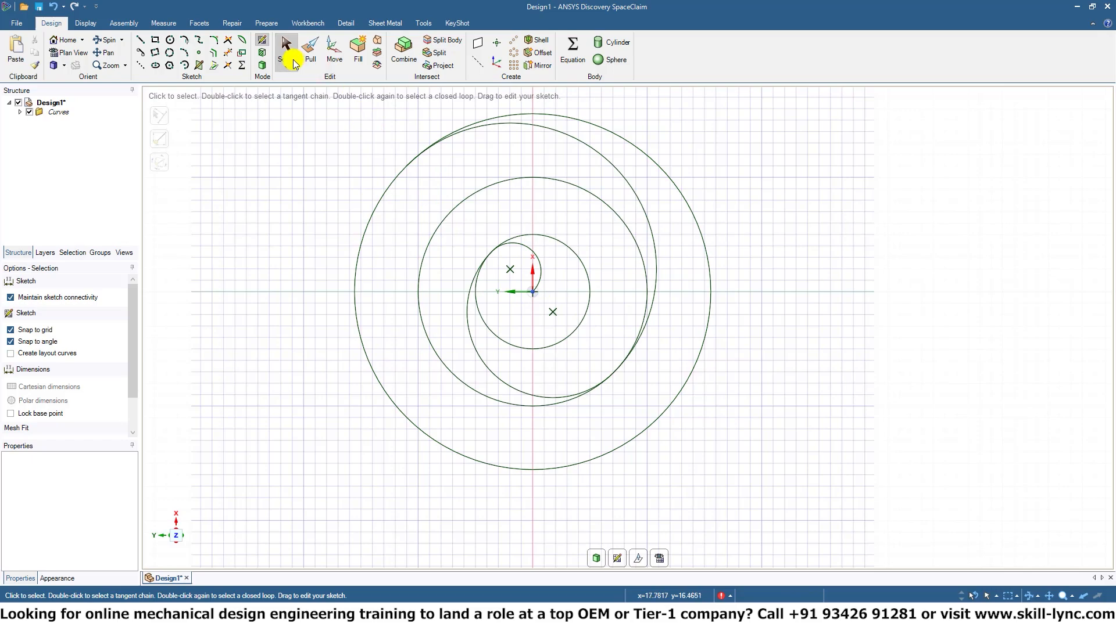
pyautogui.click(226, 61)
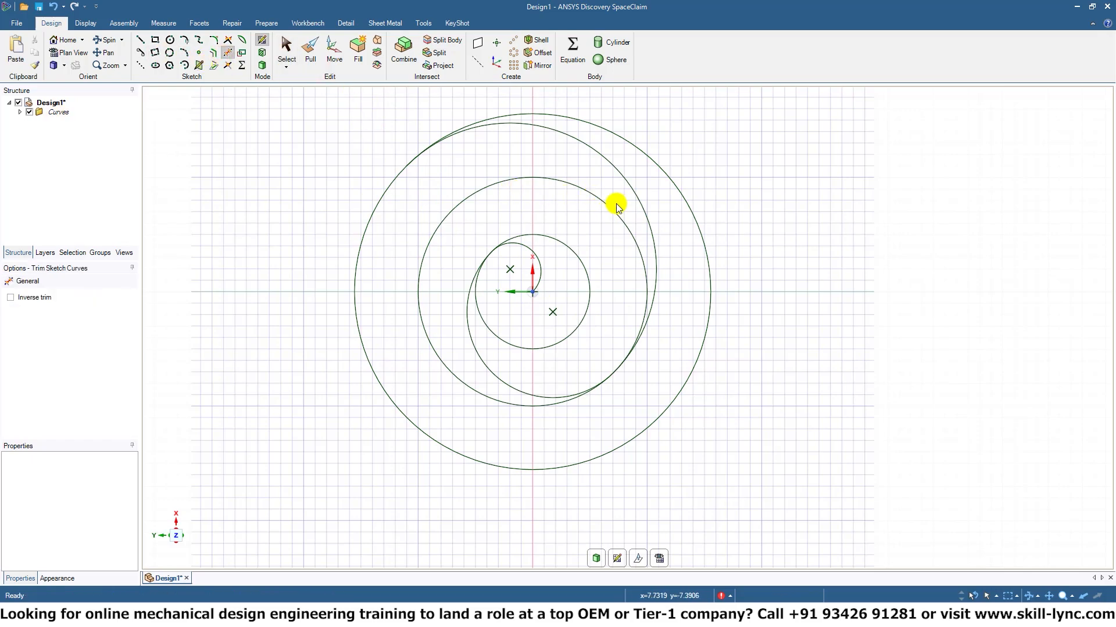
pyautogui.scroll(4, 628, 220)
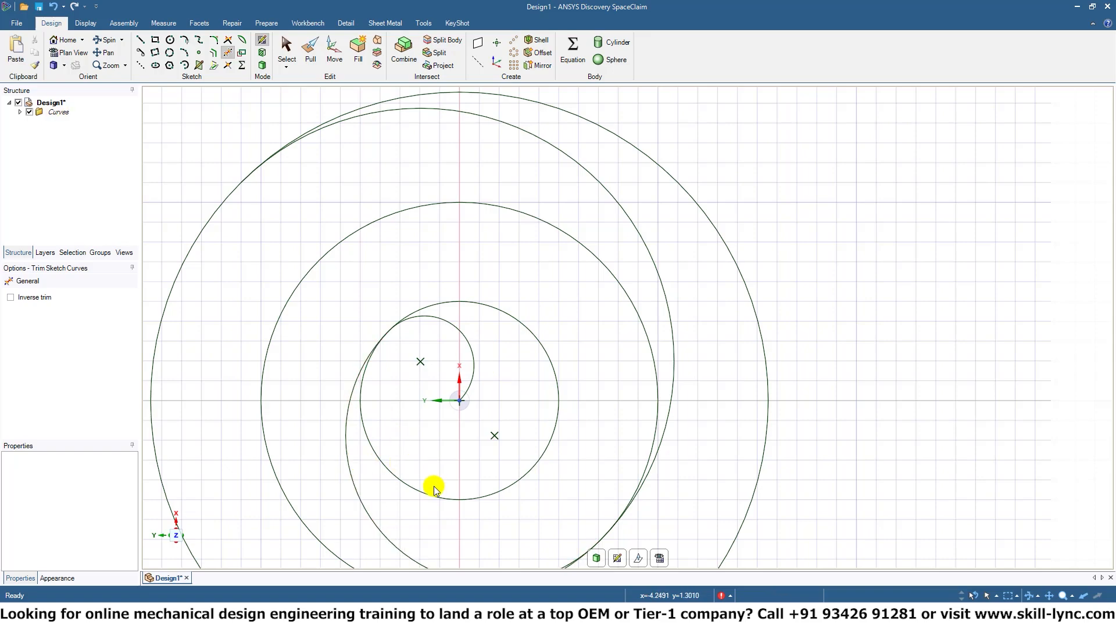
pyautogui.keyDown('shift'); pyautogui.moveTo(469, 504); pyautogui.dragTo(538, 386, button='middle'); pyautogui.keyUp('shift')
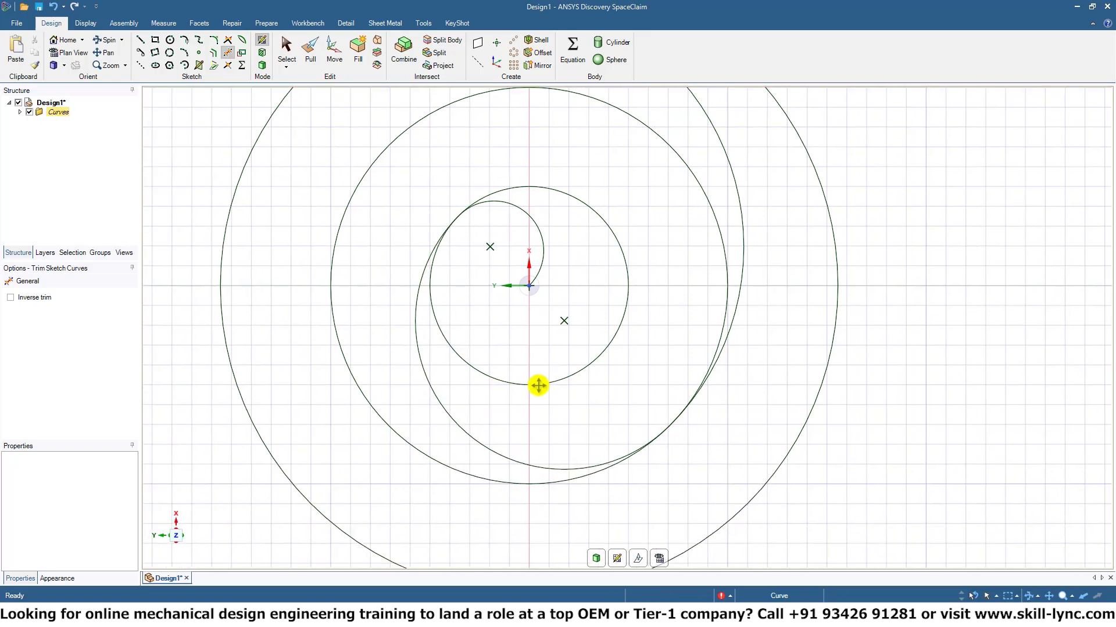
pyautogui.click(493, 364)
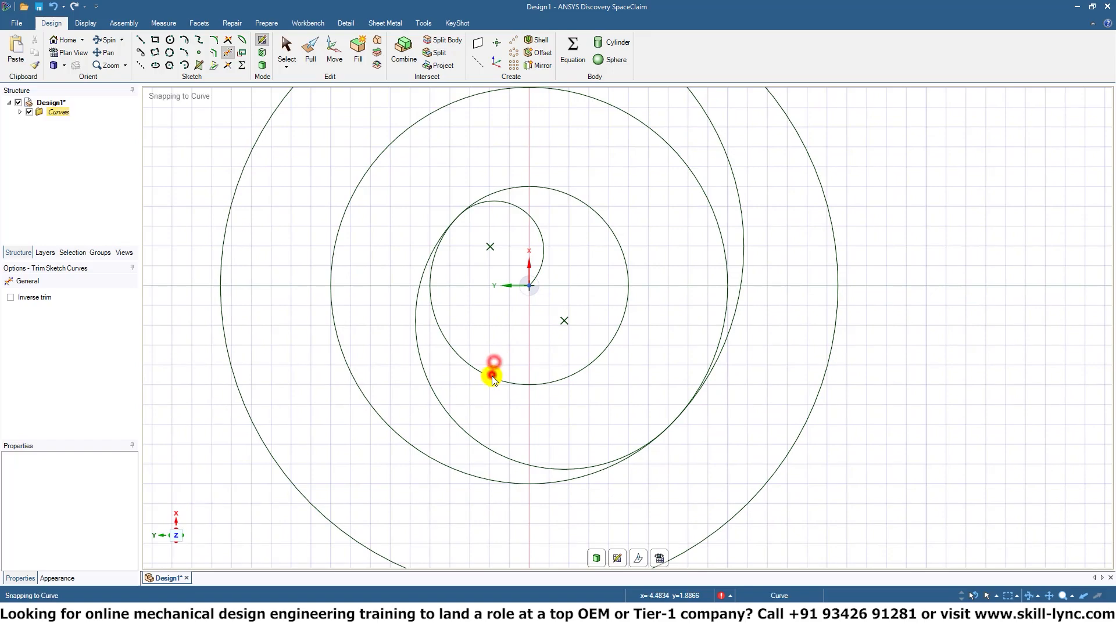
pyautogui.moveTo(492, 379); pyautogui.dragTo(537, 366)
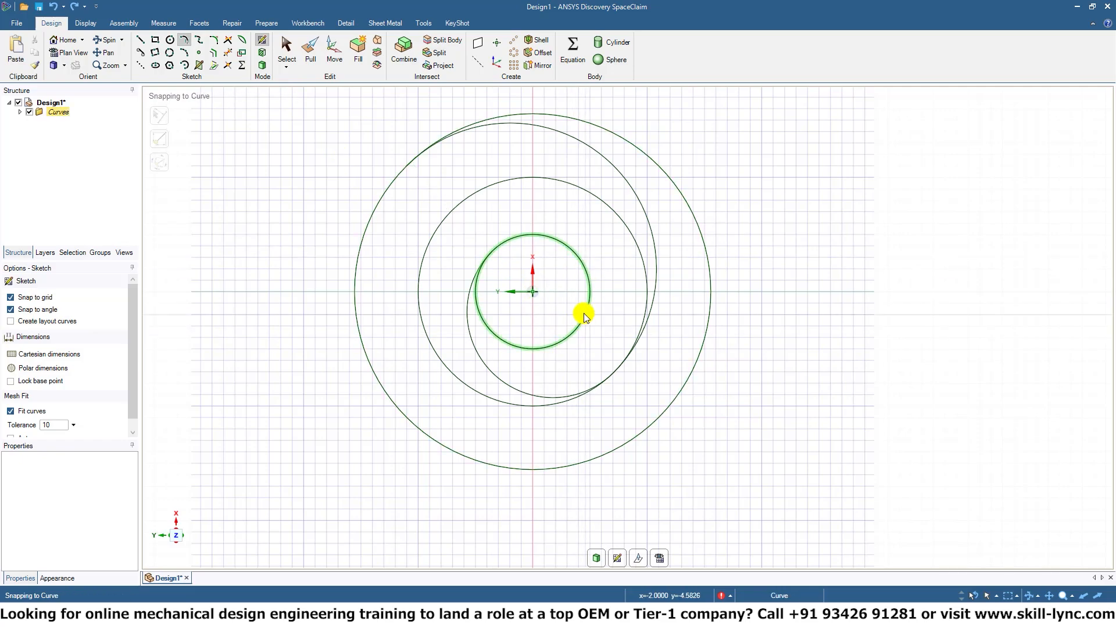
# Draw a 5 mm diameter arc joining the inner circle to the origin and trim away the inner circle's lower part.
pyautogui.click(577, 261)
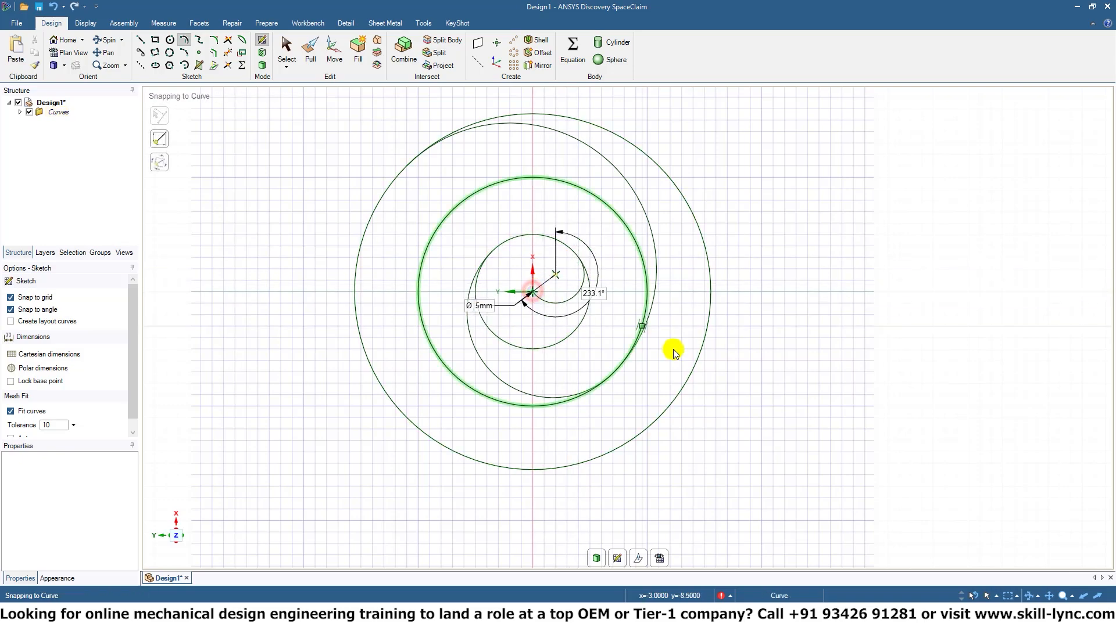
pyautogui.click(229, 54)
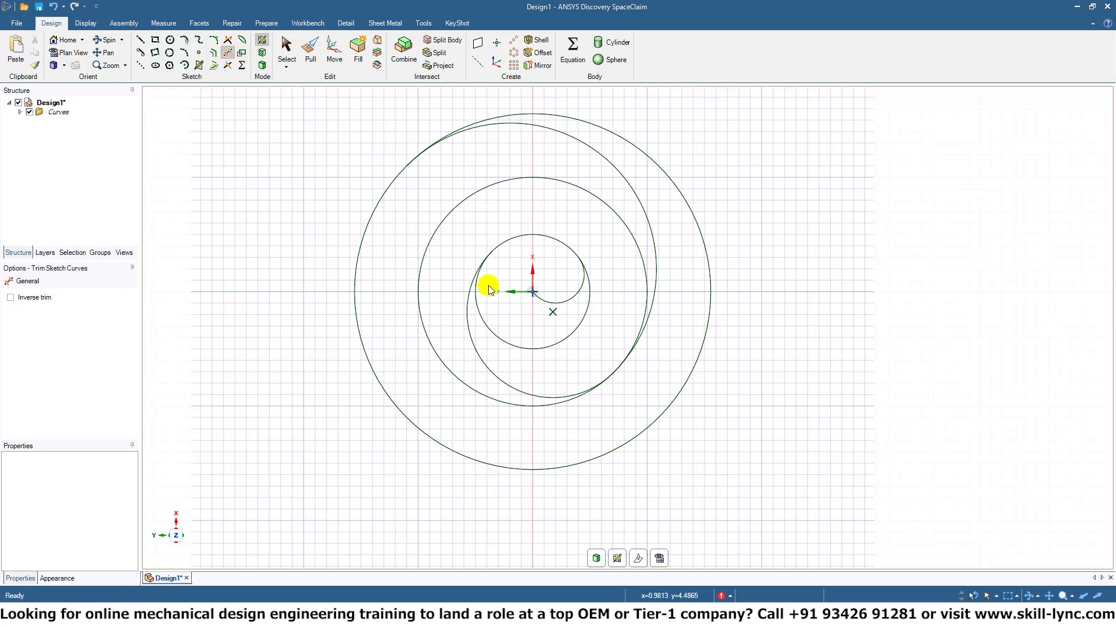
pyautogui.click(502, 340)
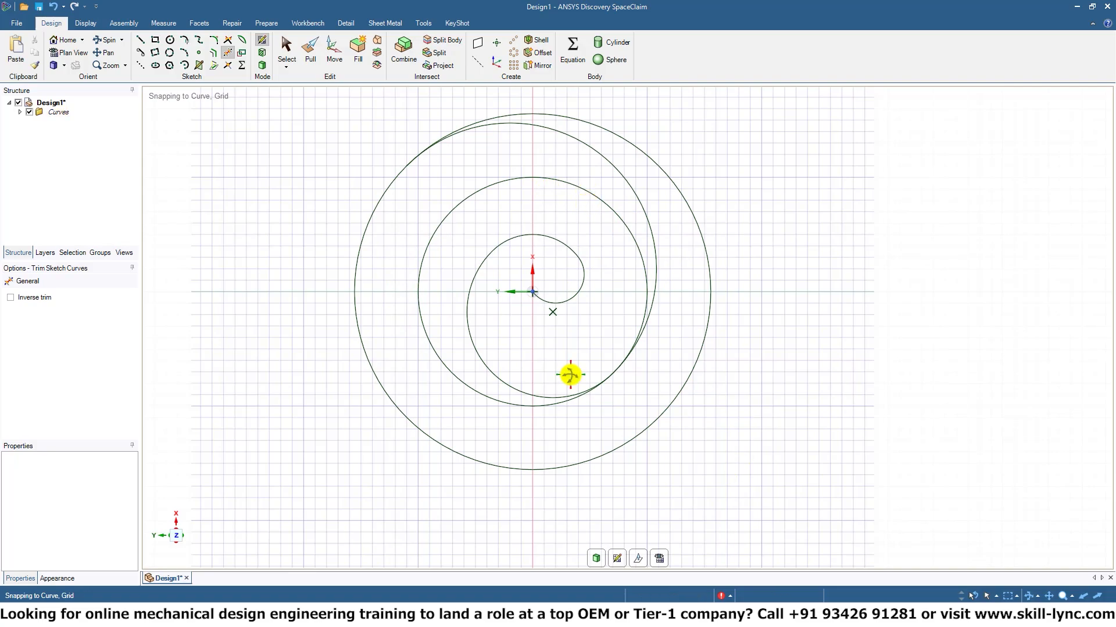
# Examine how the spiral arcs meet the middle circle and each other by zooming in and selecting the curves.
pyautogui.scroll(10, 570, 375)
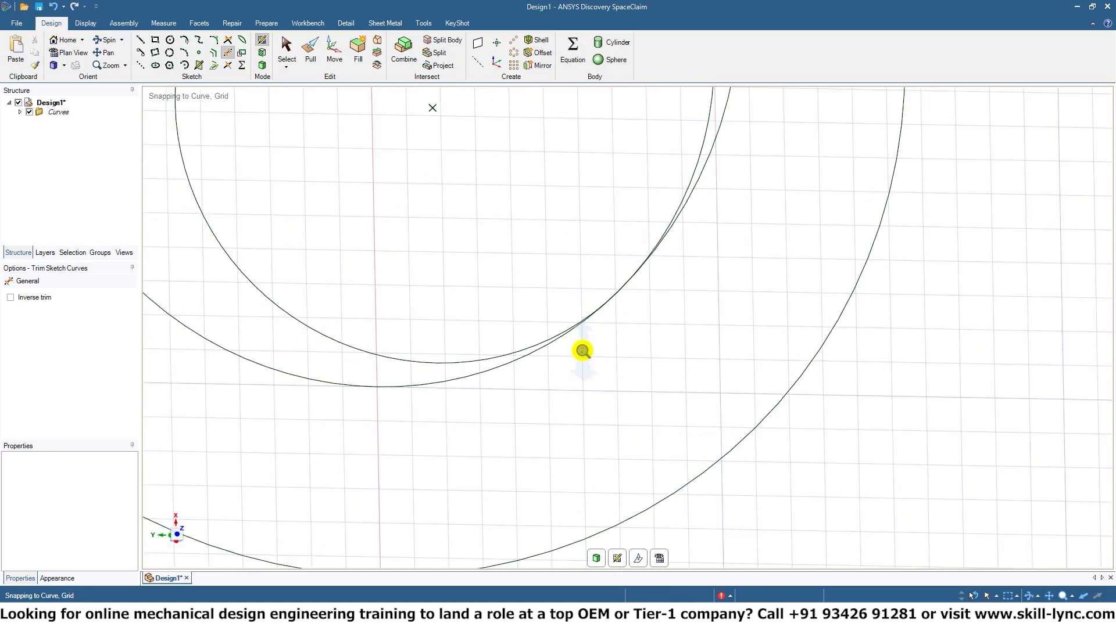
pyautogui.scroll(-10, 582, 351)
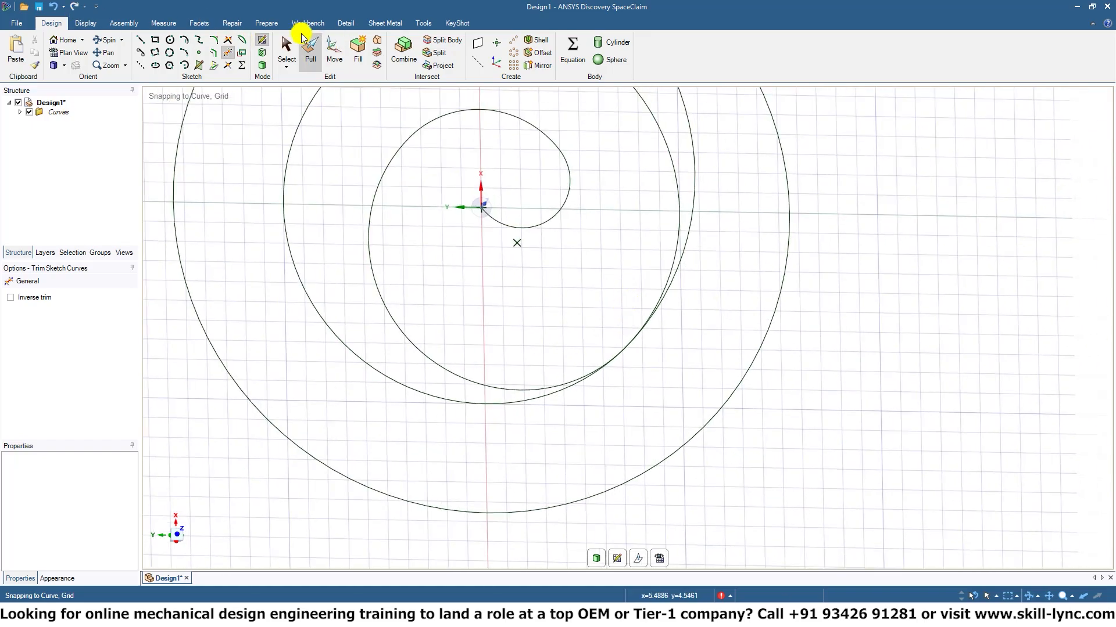
pyautogui.click(287, 49)
pyautogui.click(285, 220)
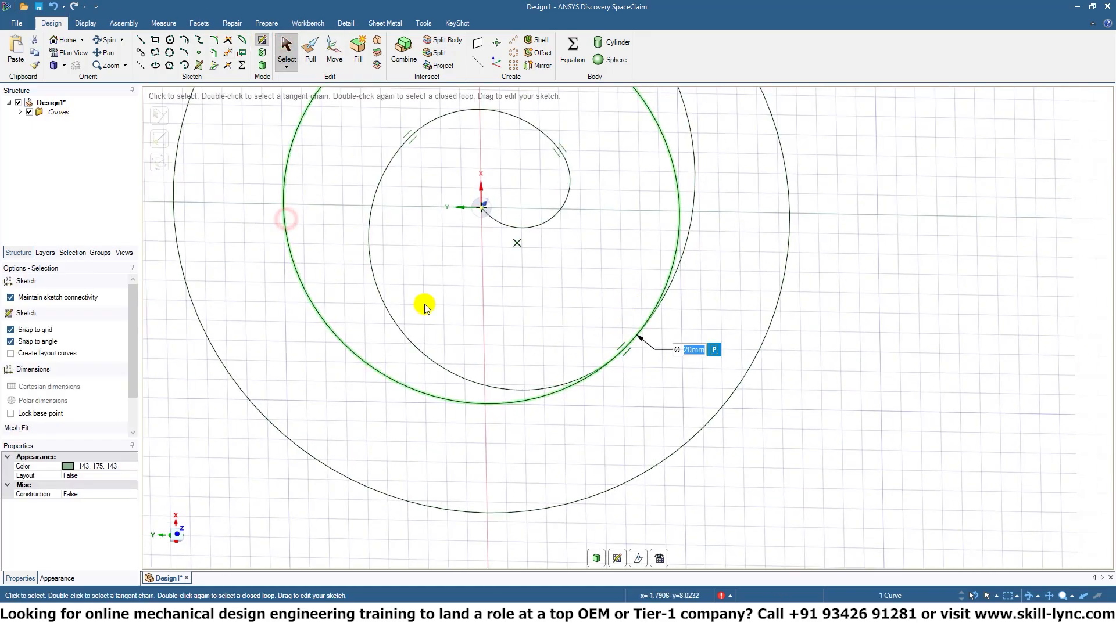
pyautogui.keyDown('ctrl'); pyautogui.moveTo(627, 347); pyautogui.dragTo(555, 384, button='middle'); pyautogui.keyUp('ctrl')
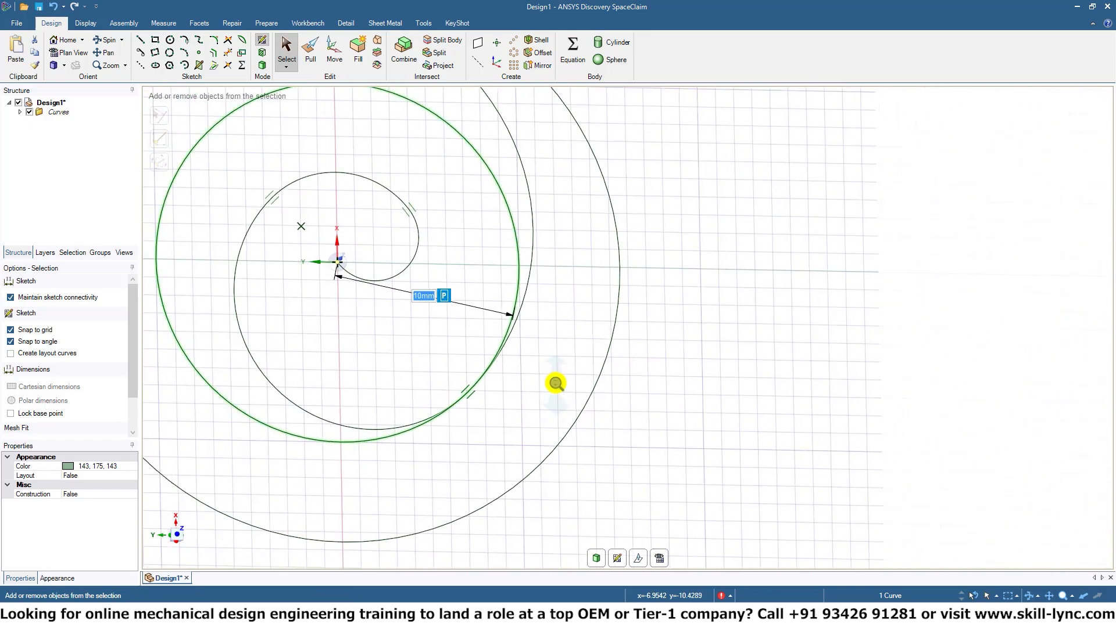
pyautogui.click(269, 380)
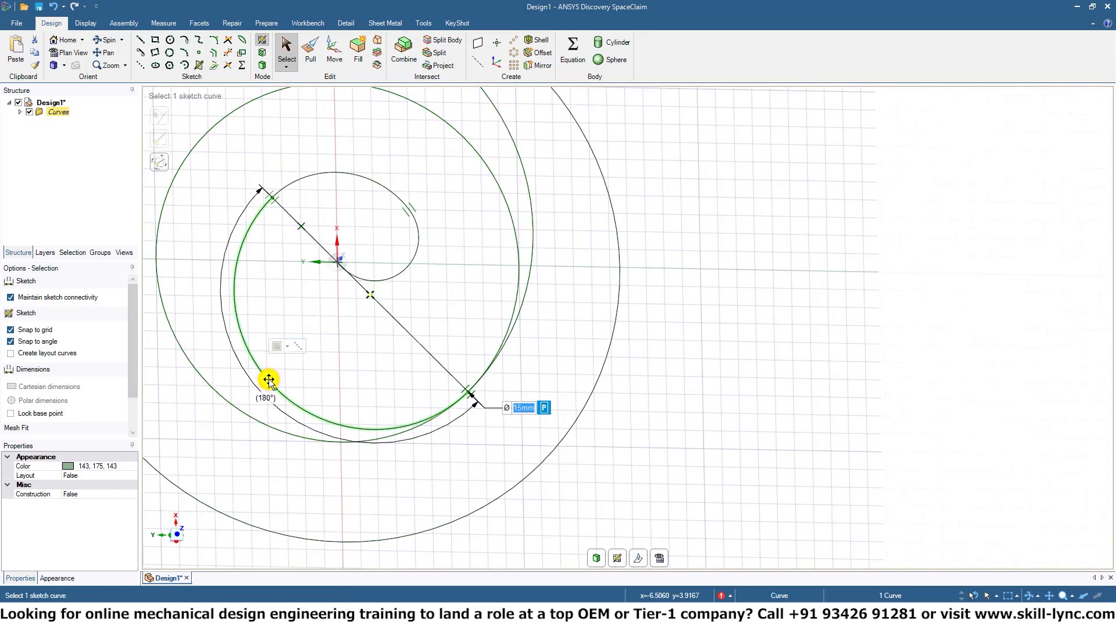
pyautogui.moveTo(499, 442)
pyautogui.keyDown('shift'); pyautogui.mouseDown(button='middle')
pyautogui.moveTo(478, 468)
pyautogui.moveTo(553, 390)
pyautogui.moveTo(528, 437)
pyautogui.moveTo(503, 555)
pyautogui.moveTo(535, 368)
pyautogui.moveTo(722, 373)
pyautogui.moveTo(560, 242)
pyautogui.moveTo(372, 353)
pyautogui.moveTo(645, 357)
pyautogui.moveTo(562, 369)
pyautogui.mouseUp(button='middle'); pyautogui.keyUp('shift')
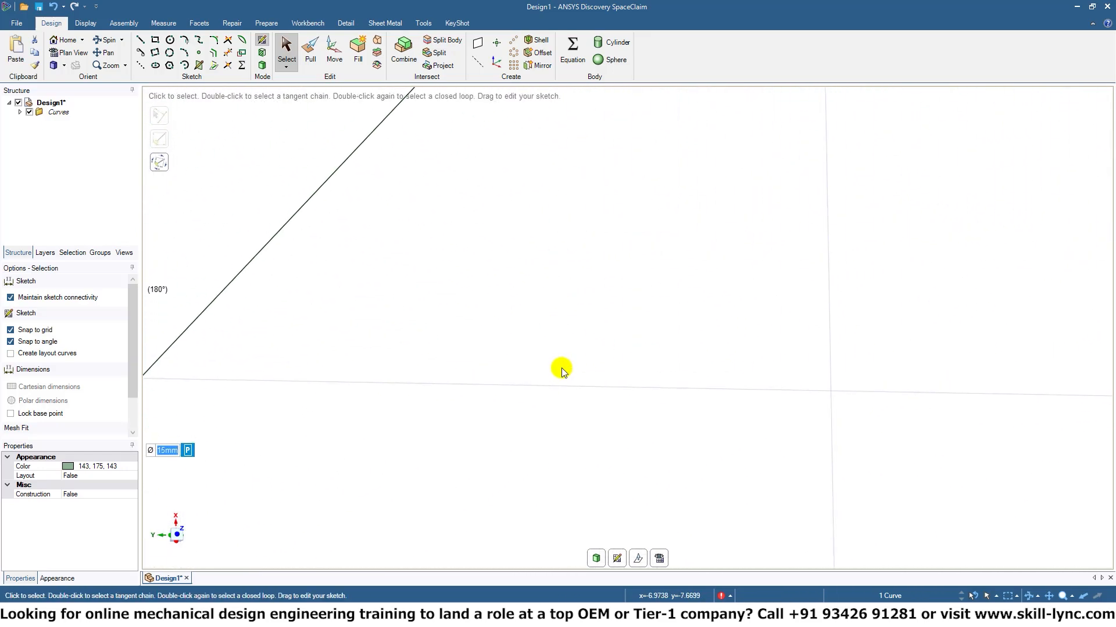
pyautogui.moveTo(438, 369)
pyautogui.keyDown('shift'); pyautogui.mouseDown(button='middle')
pyautogui.moveTo(758, 294)
pyautogui.moveTo(816, 249)
pyautogui.mouseUp(button='middle'); pyautogui.keyUp('shift')
pyautogui.keyDown('ctrl'); pyautogui.moveTo(608, 239); pyautogui.dragTo(684, 155, button='middle'); pyautogui.keyUp('ctrl')
pyautogui.moveTo(691, 232)
pyautogui.keyDown('ctrl'); pyautogui.mouseDown(button='middle')
pyautogui.moveTo(729, 92)
pyautogui.moveTo(734, 219)
pyautogui.moveTo(750, 218)
pyautogui.moveTo(672, 324)
pyautogui.mouseUp(button='middle'); pyautogui.keyUp('ctrl')
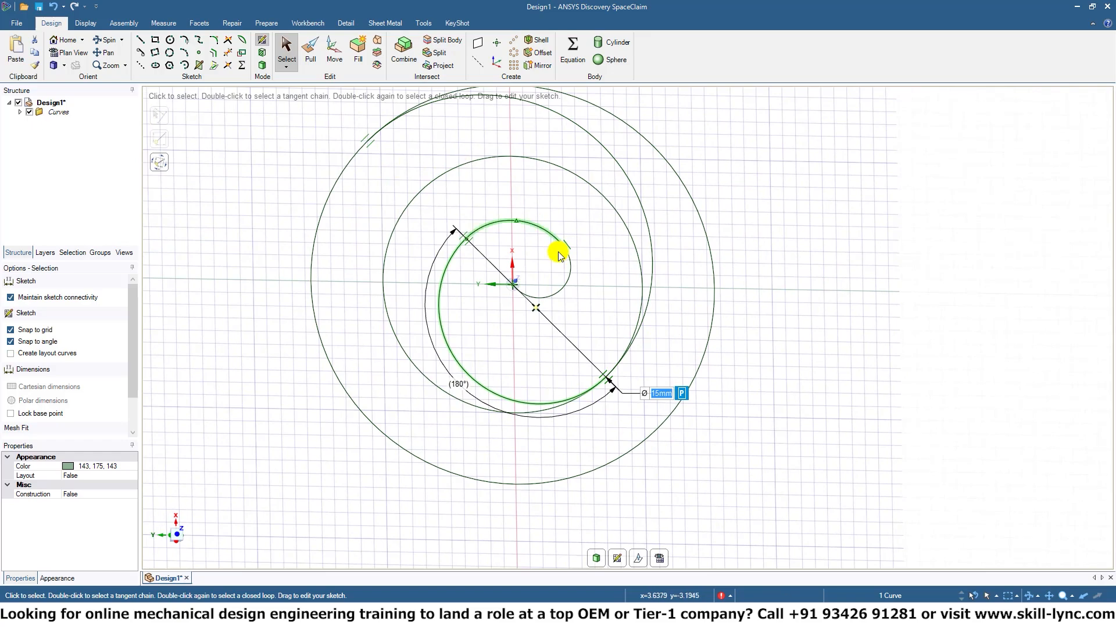
pyautogui.click(576, 392)
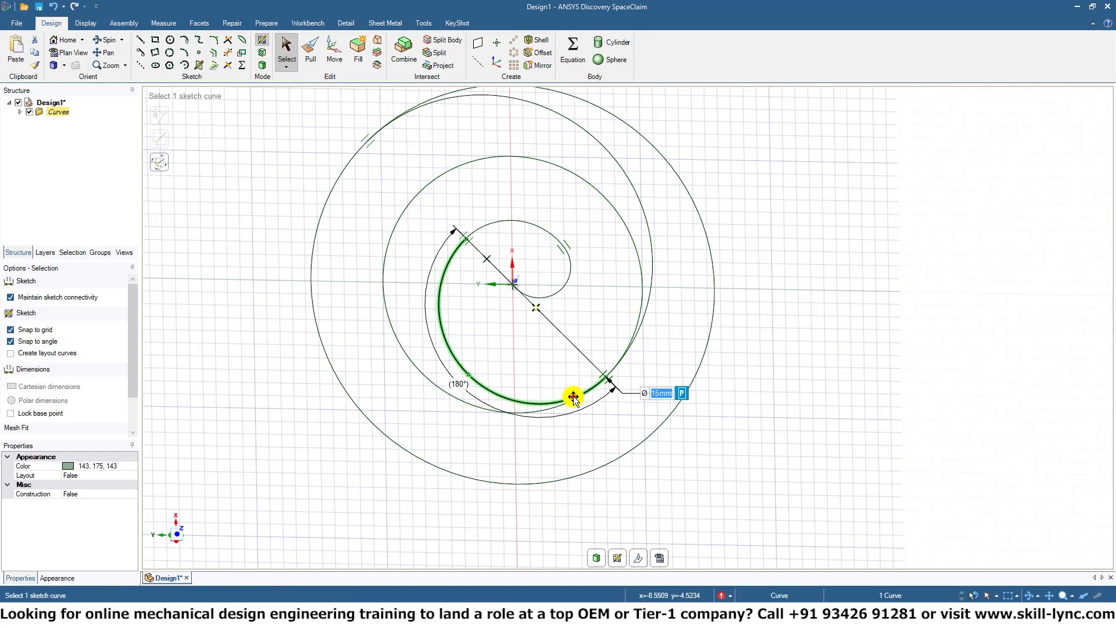
pyautogui.moveTo(603, 379); pyautogui.dragTo(480, 419)
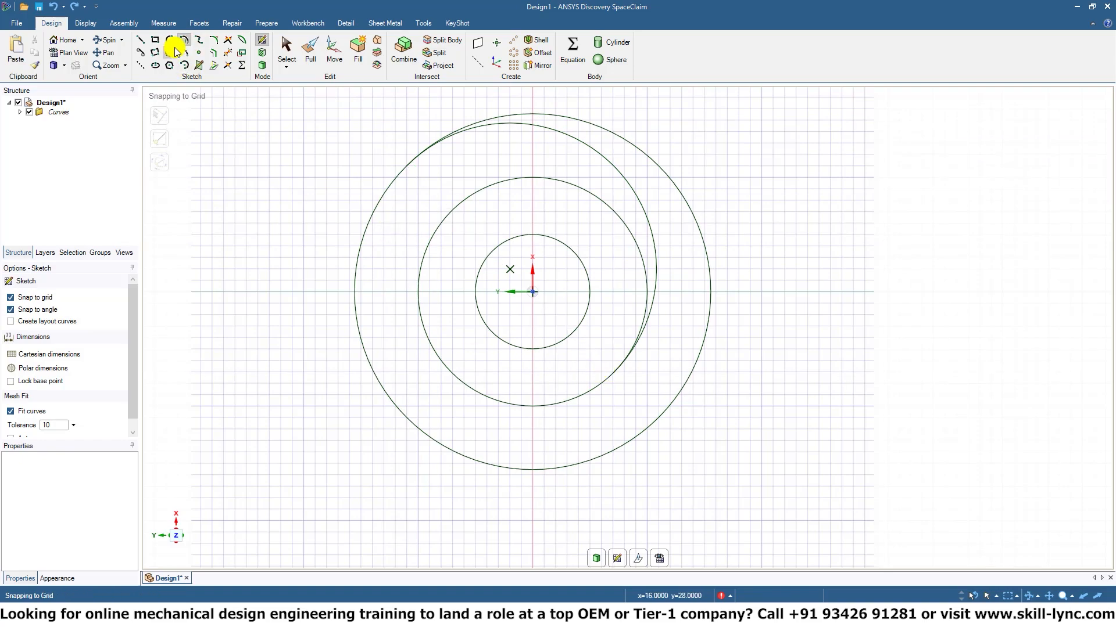
# Draw a 15 mm diameter tangent arc from the middle circle to the inner circle, and a 5 mm diameter arc to the origin.
pyautogui.click(518, 407)
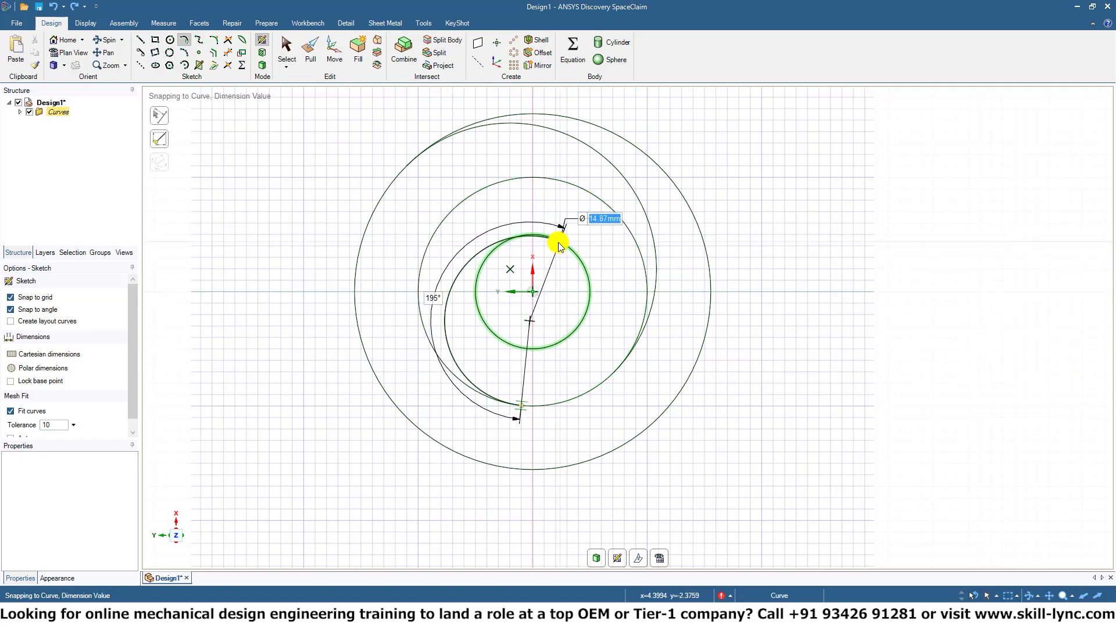
pyautogui.click(541, 236)
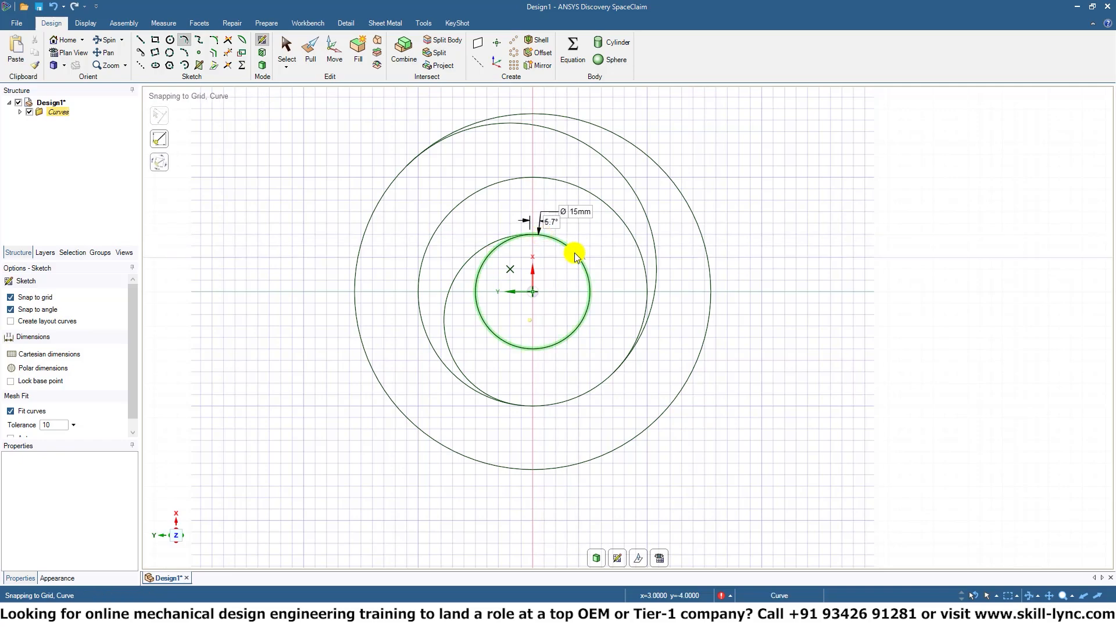
pyautogui.click(588, 284)
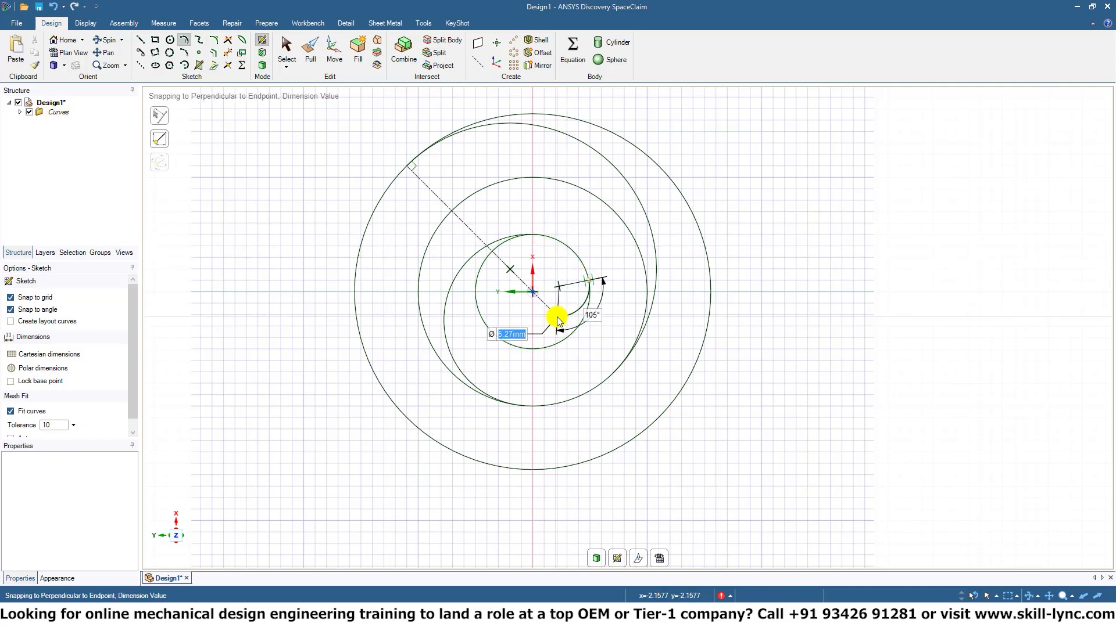
pyautogui.click(533, 294)
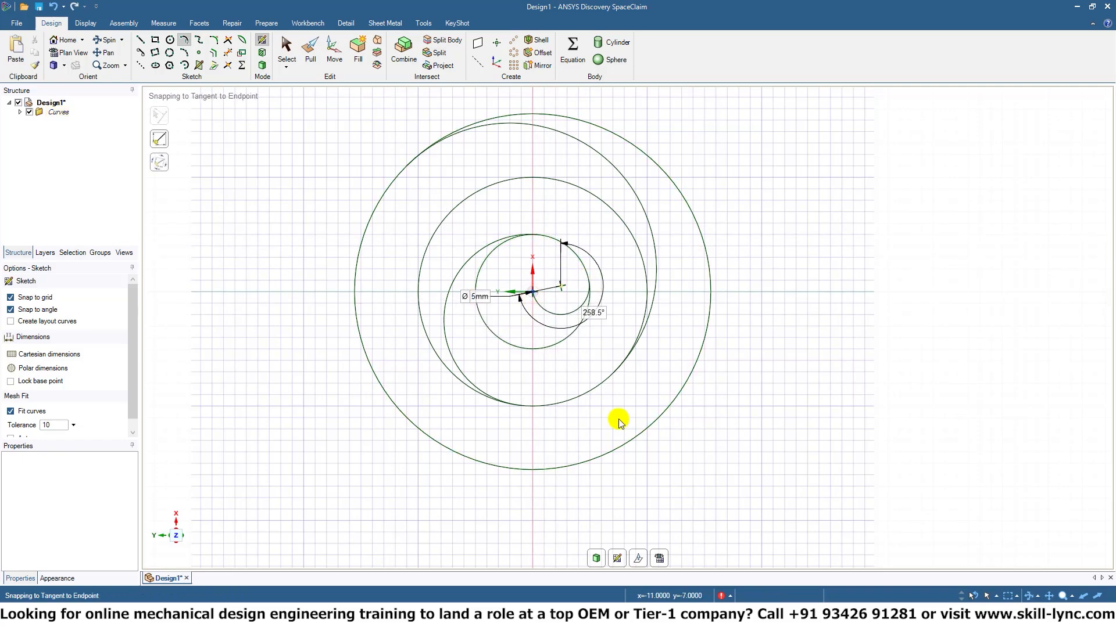
# Trim away the part of the inner circle outside the spiral and the whole middle circle.
pyautogui.click(226, 53)
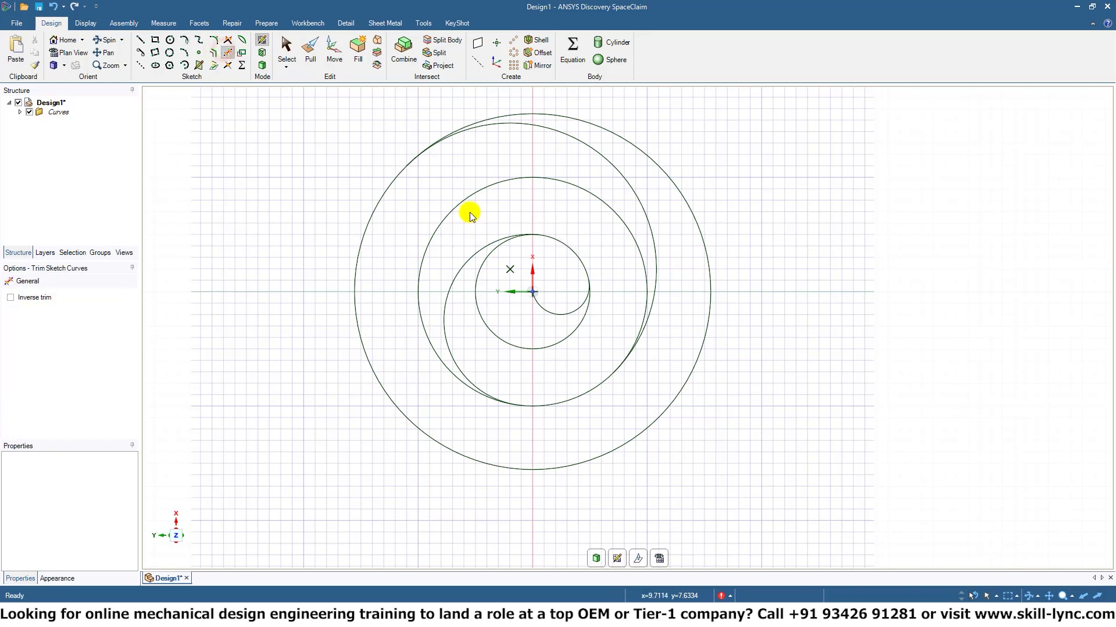
pyautogui.click(507, 347)
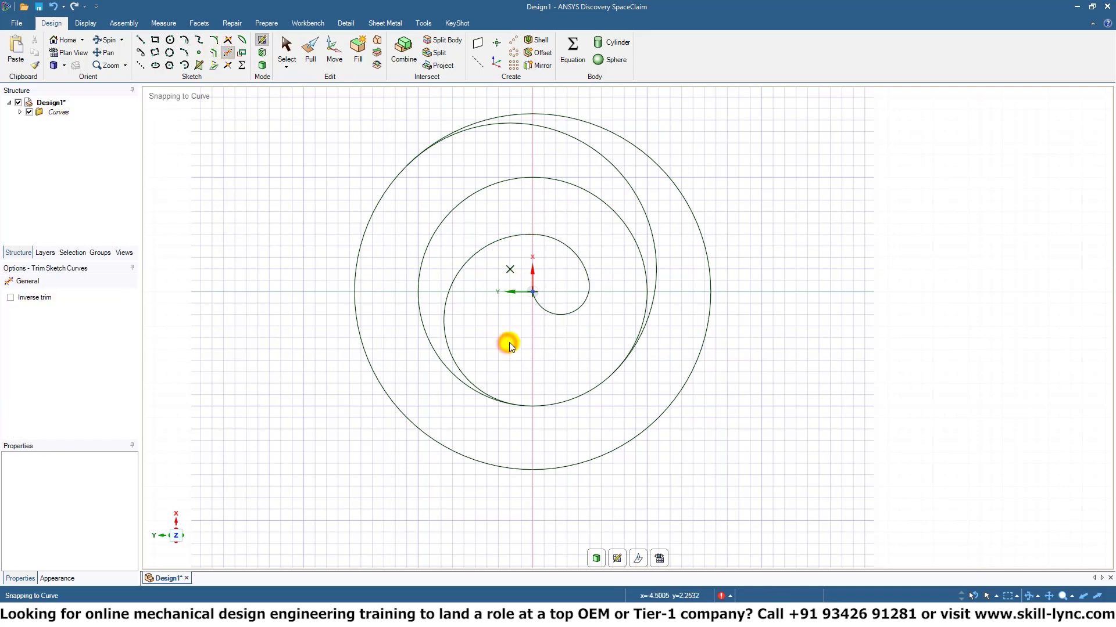
pyautogui.click(608, 207)
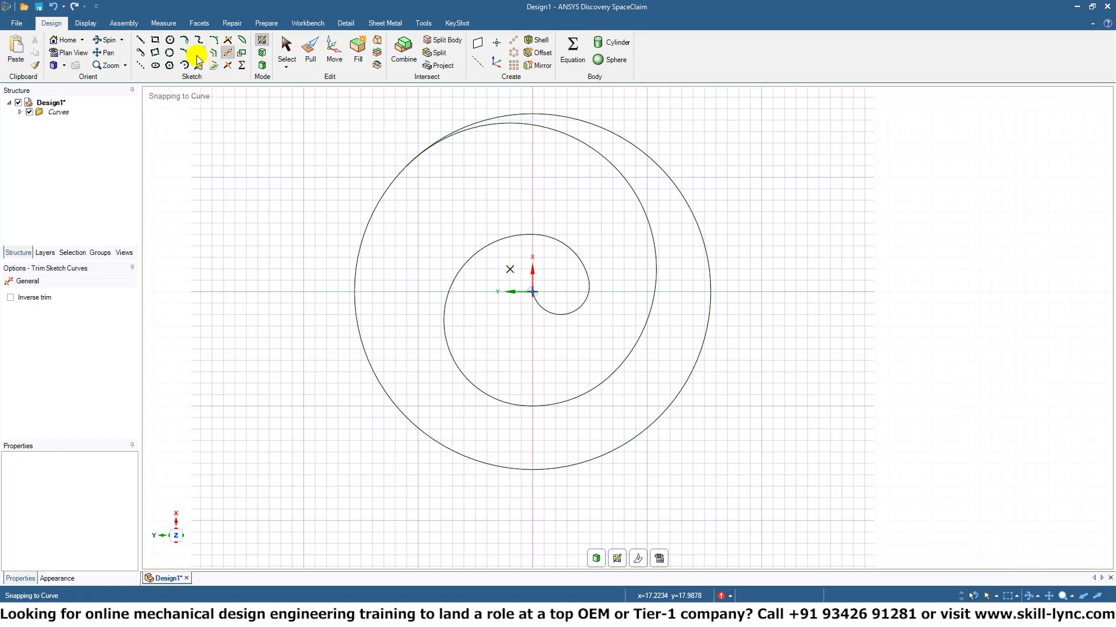
# Draw a construction line about 8.49 mm long at 45° outward from the spiral's outer endpoint.
pyautogui.click(139, 66)
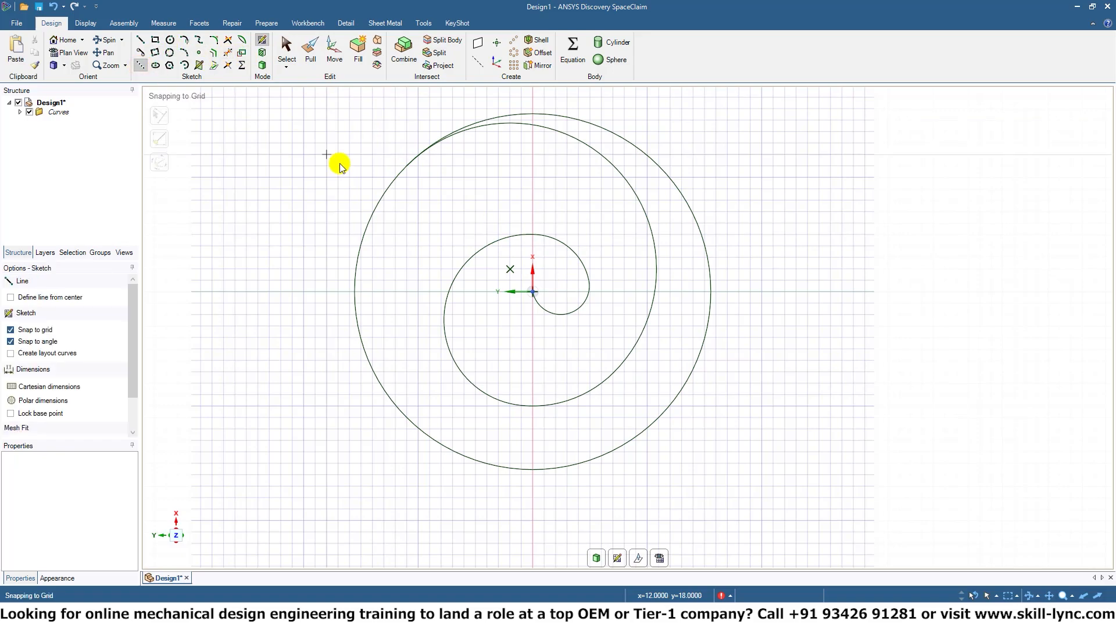
pyautogui.click(406, 167)
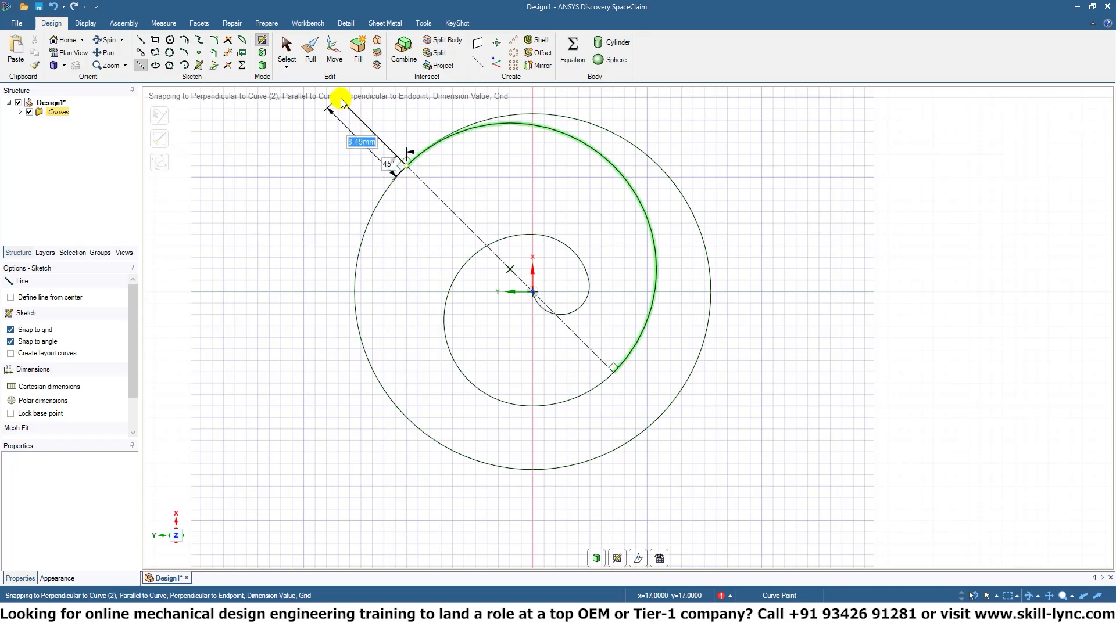
pyautogui.click(340, 100)
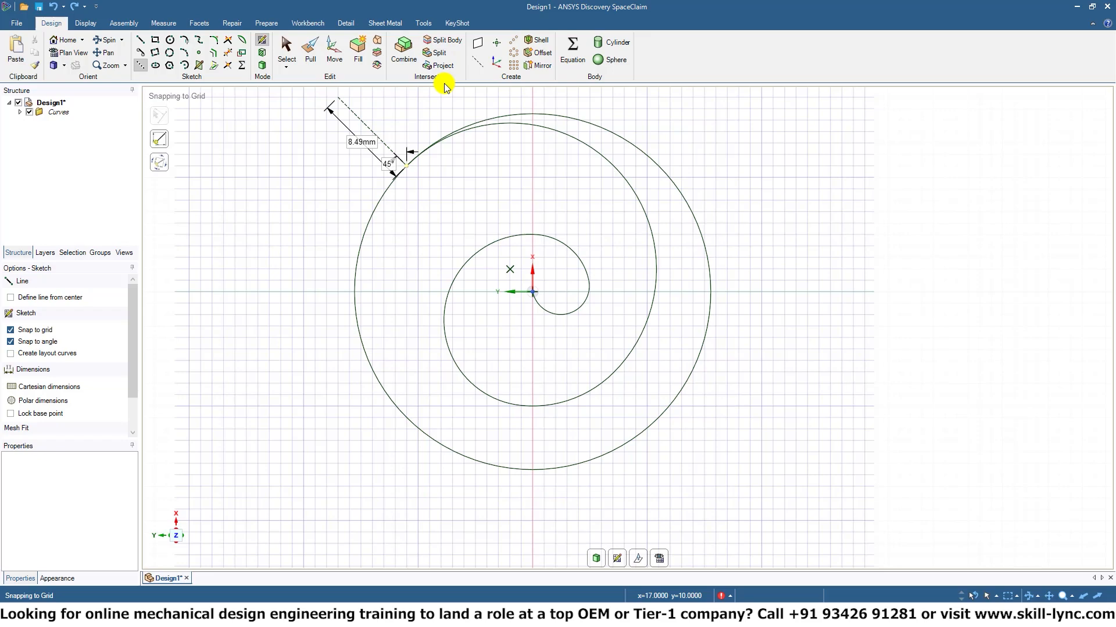
# Try to create a plane on the short construction line in 3D mode, and undo back to the sketch.
pyautogui.click(263, 65)
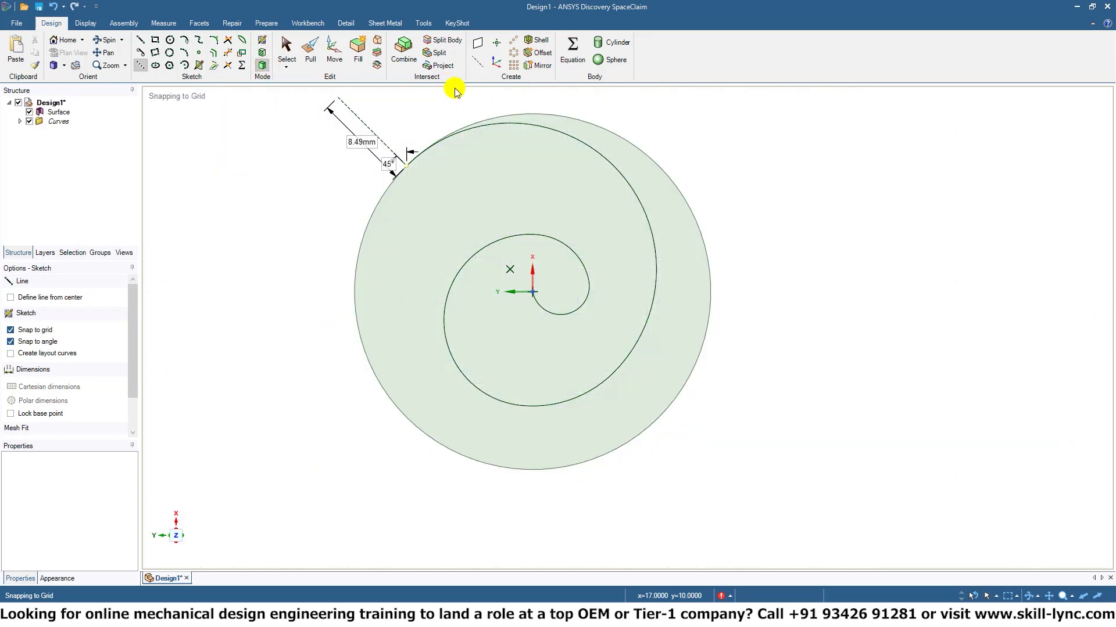
pyautogui.click(478, 43)
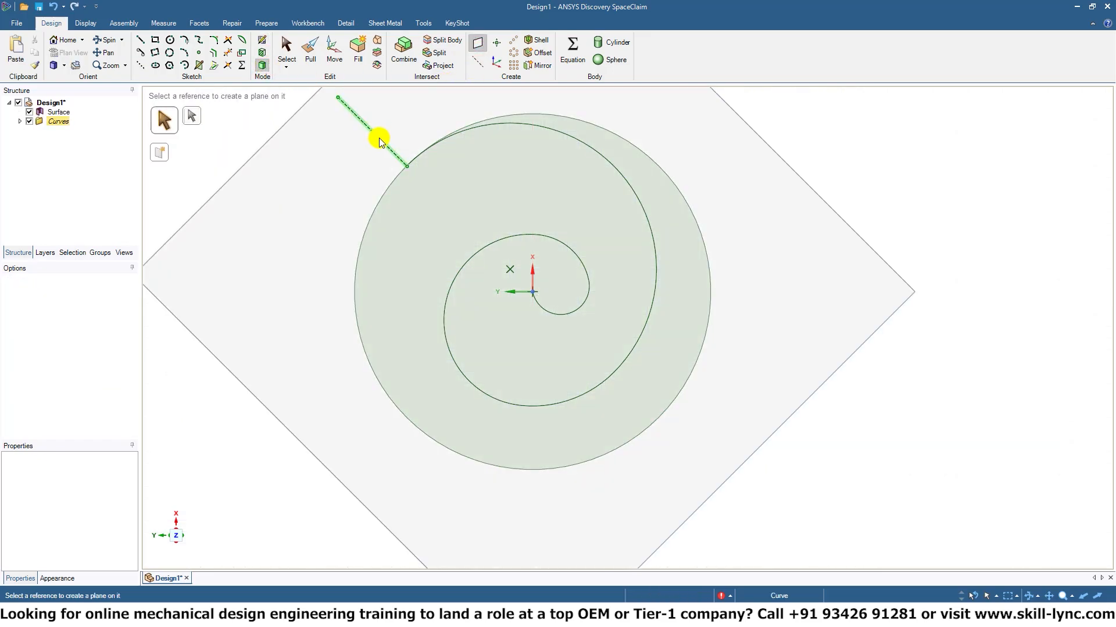
pyautogui.moveTo(379, 140); pyautogui.dragTo(564, 141, button='middle')
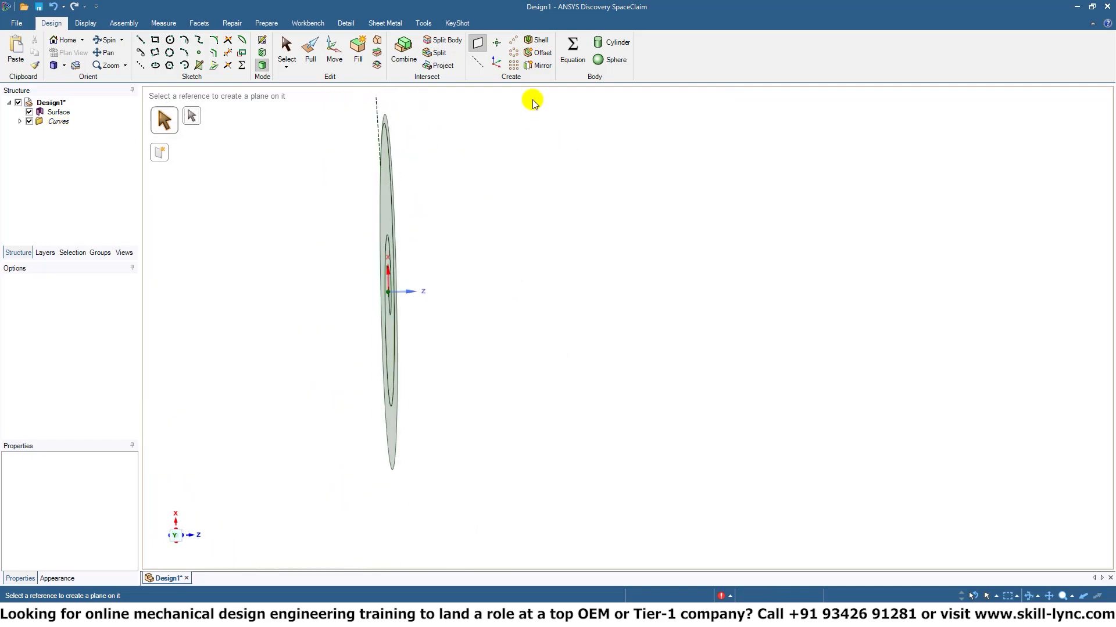
pyautogui.moveTo(403, 142); pyautogui.dragTo(577, 266, button='middle')
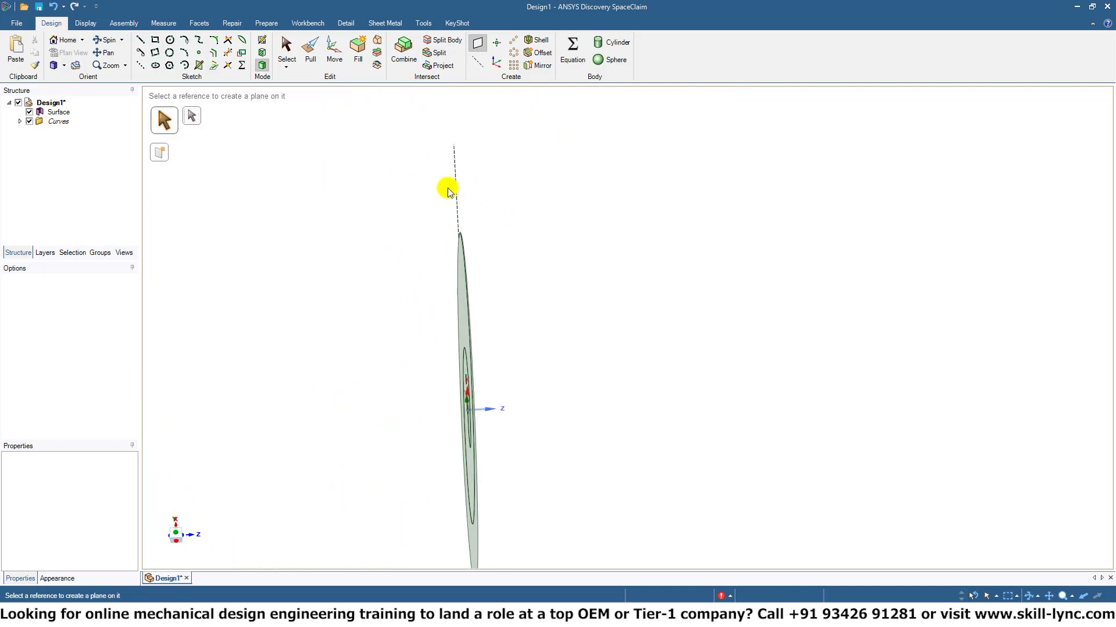
pyautogui.press('Escape')
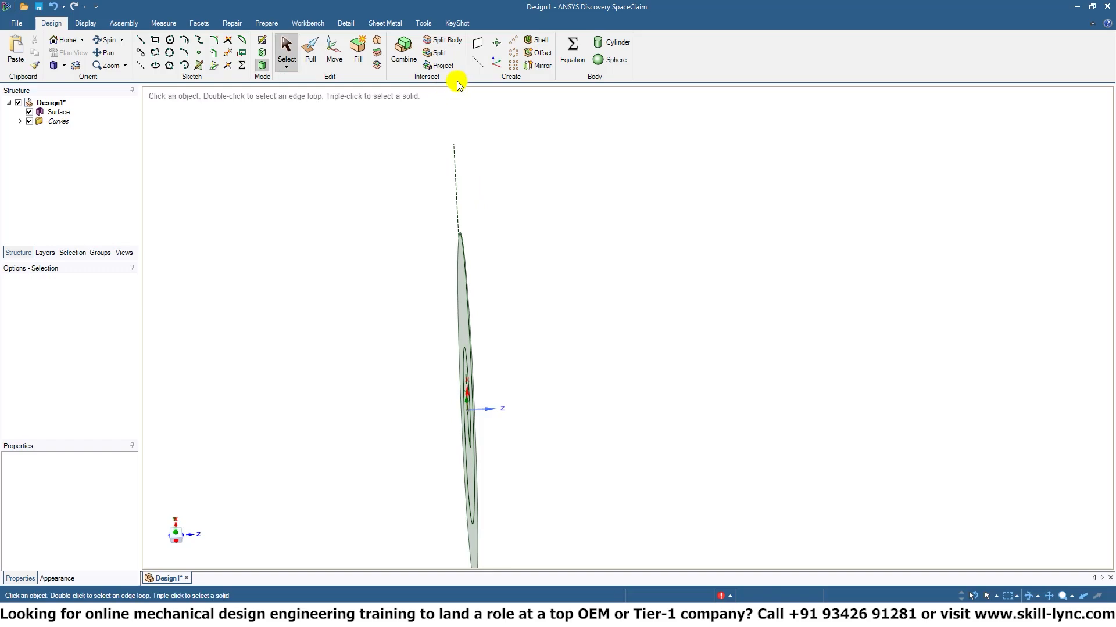
pyautogui.click(483, 46)
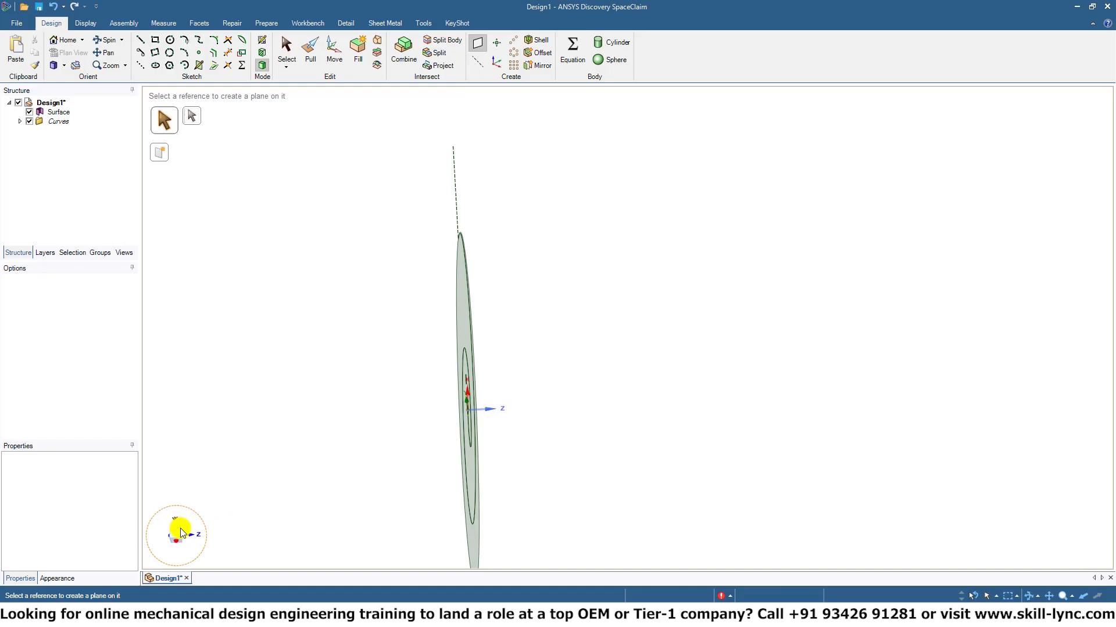
pyautogui.moveTo(176, 530); pyautogui.dragTo(178, 533)
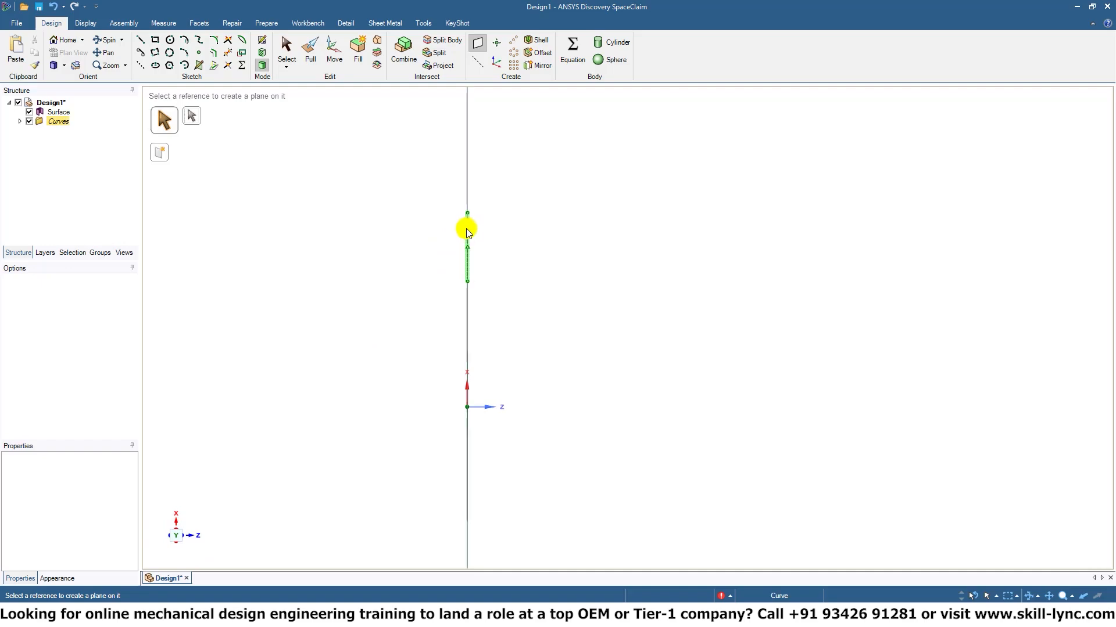
pyautogui.moveTo(518, 242); pyautogui.dragTo(598, 157, button='middle')
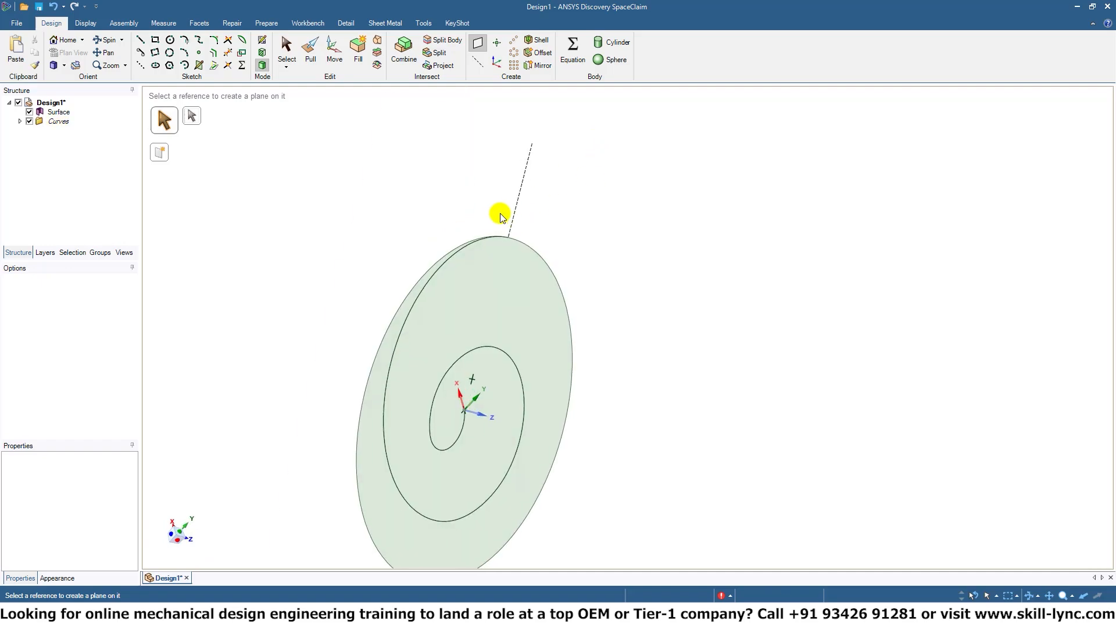
pyautogui.click(523, 205)
pyautogui.moveTo(563, 227); pyautogui.dragTo(650, 316, button='middle')
pyautogui.hotkey('ctrl', 'z')
pyautogui.hotkey('ctrl', 'z')
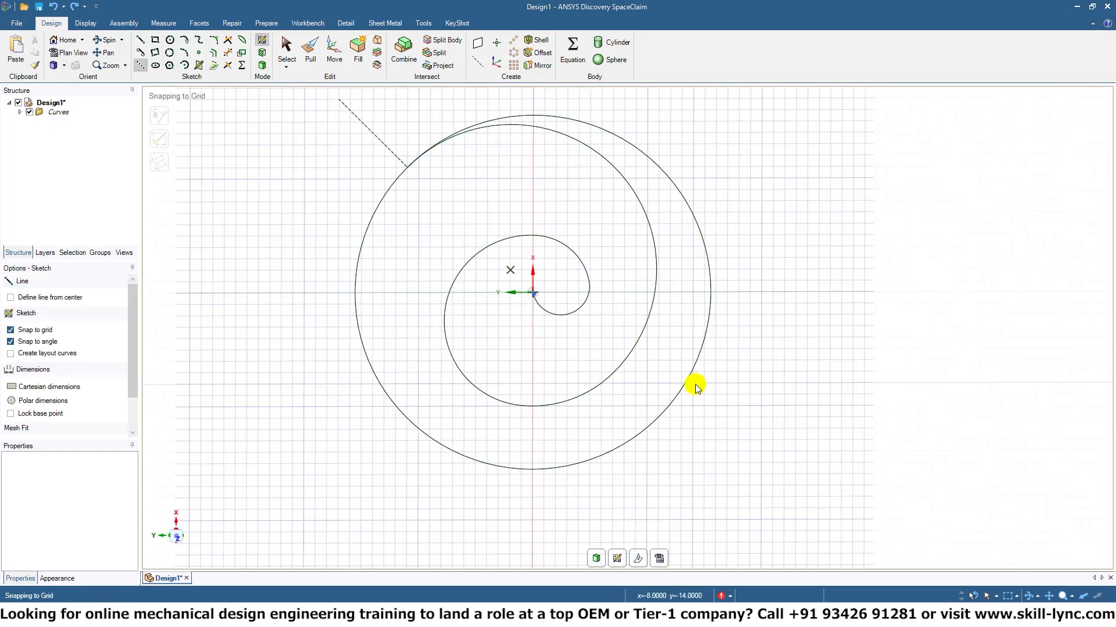
# Draw a construction line about 38.18 mm long at 135° from the spiral's outer endpoint through the origin.
pyautogui.click(408, 169)
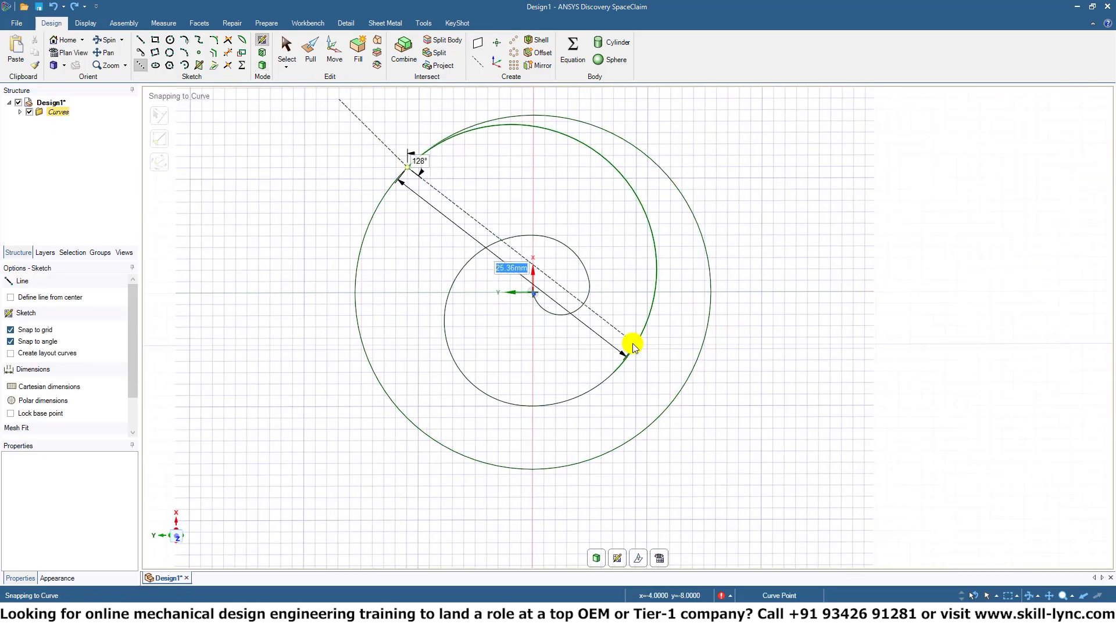
pyautogui.click(720, 477)
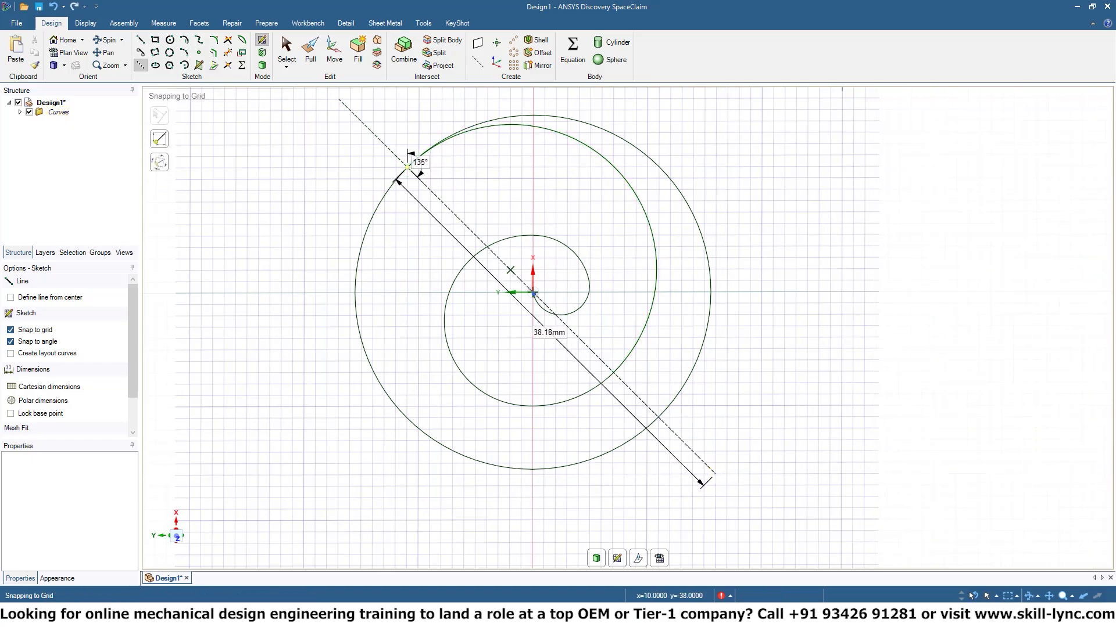
pyautogui.moveTo(625, 300)
pyautogui.mouseDown(button='middle')
pyautogui.moveTo(791, 289)
pyautogui.moveTo(877, 303)
pyautogui.moveTo(827, 303)
pyautogui.mouseUp(button='middle')
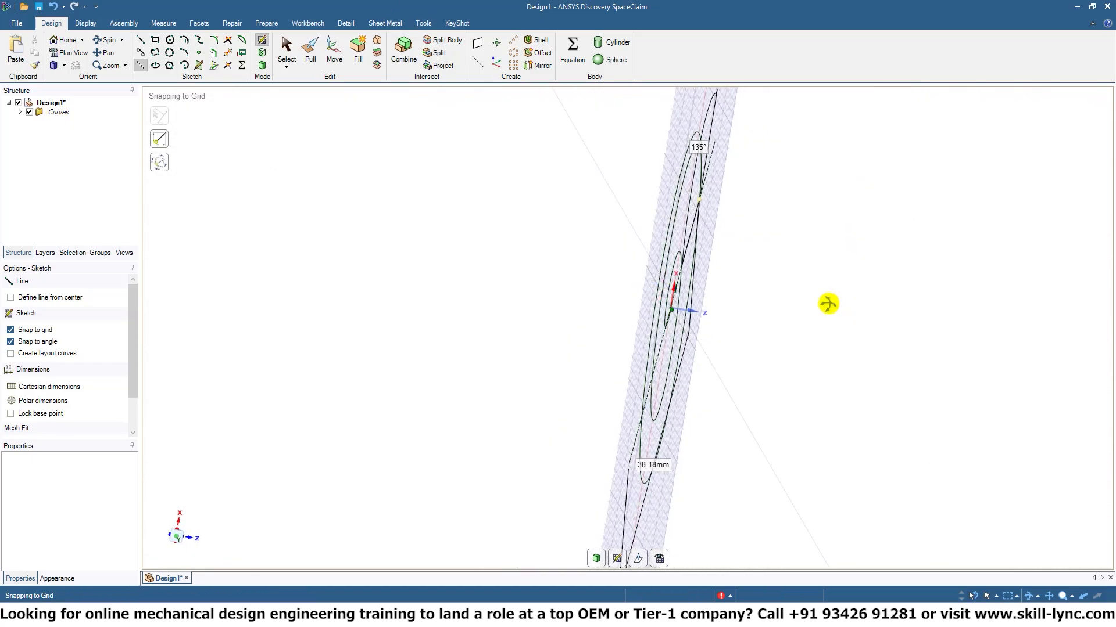
# Switch to 3D mode and create a plane through the construction line, perpendicular to the spiral's sketch plane.
pyautogui.click(262, 65)
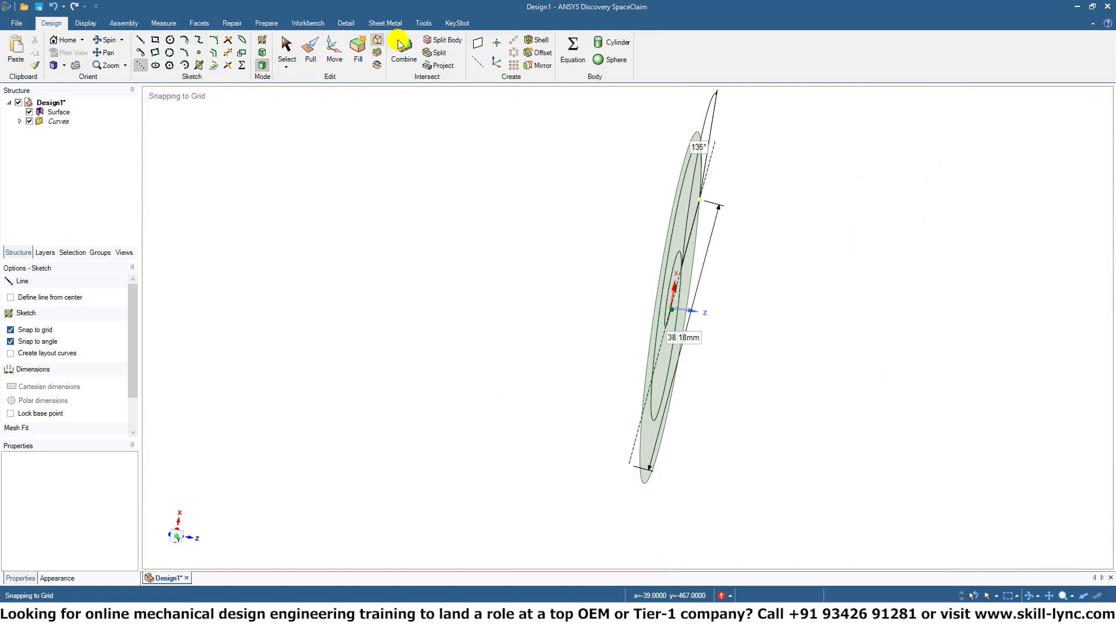
pyautogui.click(477, 43)
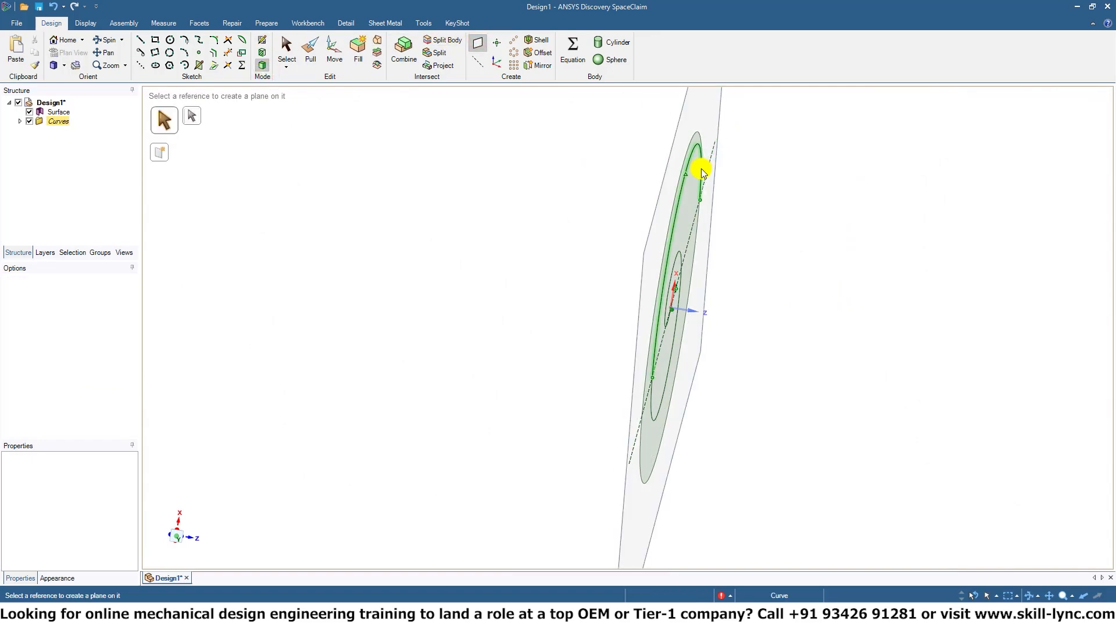
pyautogui.moveTo(808, 209); pyautogui.dragTo(680, 353, button='middle')
pyautogui.moveTo(655, 287); pyautogui.dragTo(648, 195, button='middle')
pyautogui.click(545, 236)
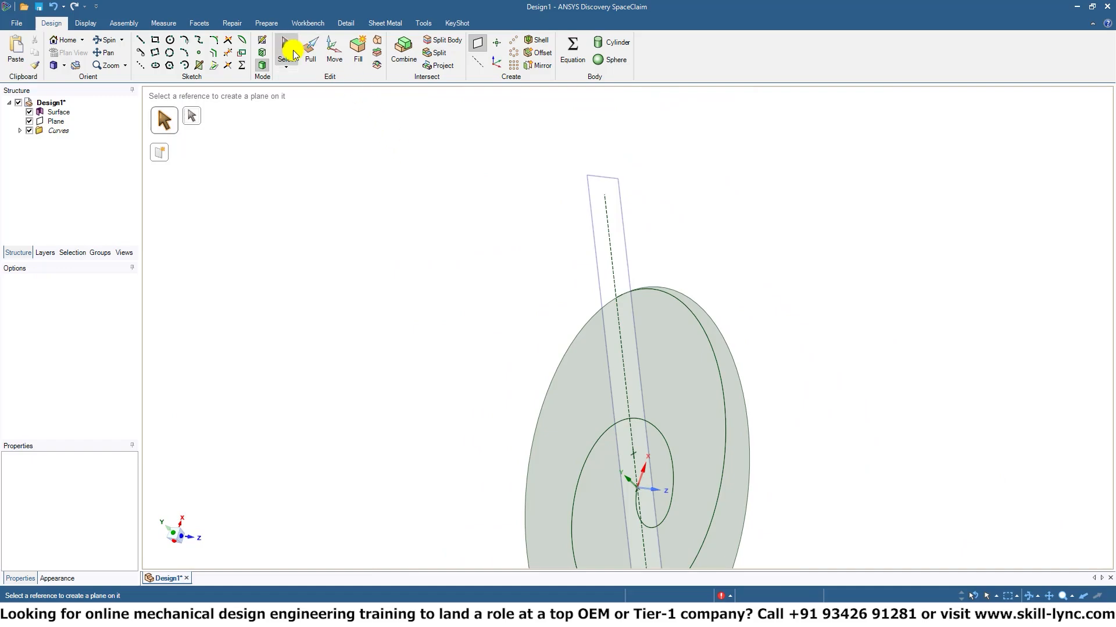
# Sketch a six-sided polygon with a 2 mm internal diameter on the new plane, centred on the spiral's outer endpoint.
pyautogui.click(263, 43)
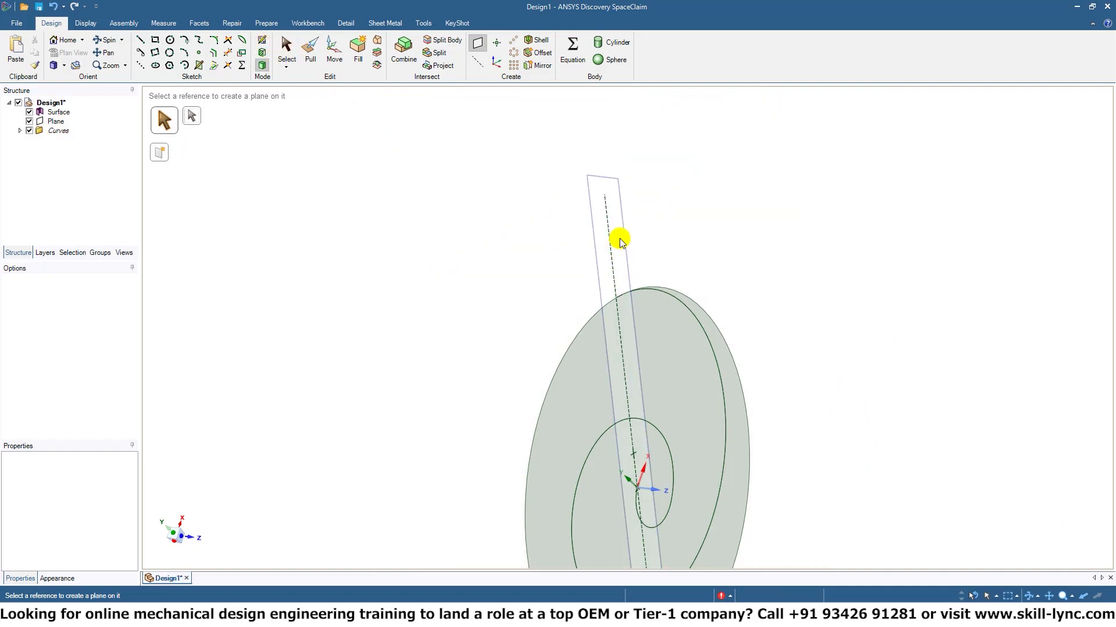
pyautogui.click(625, 264)
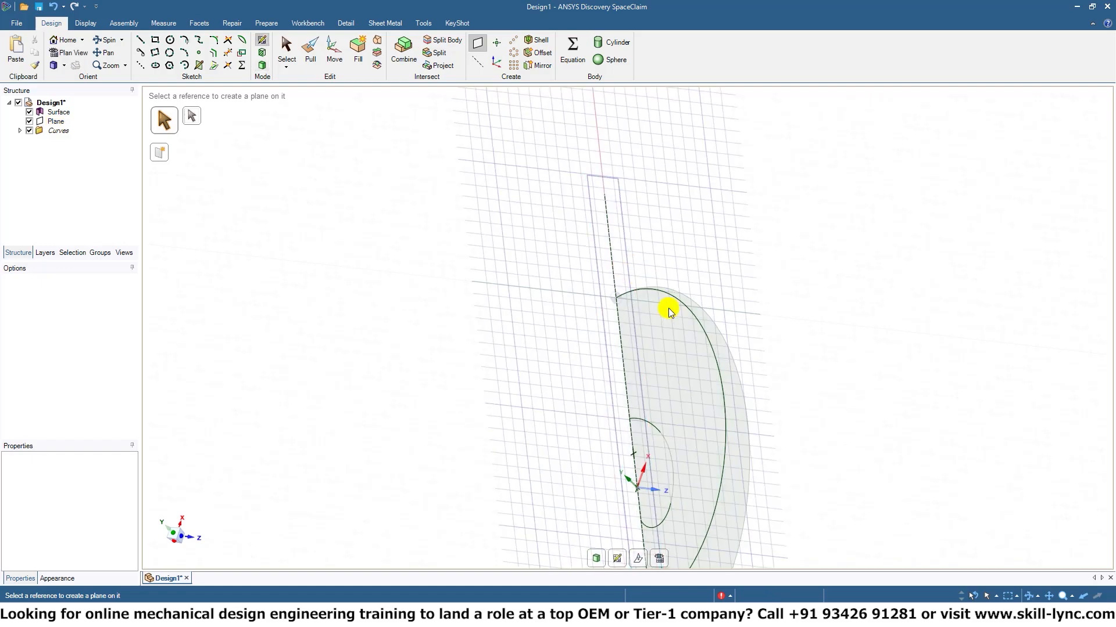
pyautogui.keyDown('ctrl'); pyautogui.moveTo(746, 318); pyautogui.dragTo(717, 374, button='middle'); pyautogui.keyUp('ctrl')
pyautogui.moveTo(632, 353)
pyautogui.keyDown('shift'); pyautogui.mouseDown(button='middle')
pyautogui.moveTo(647, 271)
pyautogui.moveTo(637, 415)
pyautogui.moveTo(570, 420)
pyautogui.moveTo(678, 278)
pyautogui.moveTo(661, 340)
pyautogui.mouseUp(button='middle'); pyautogui.keyUp('shift')
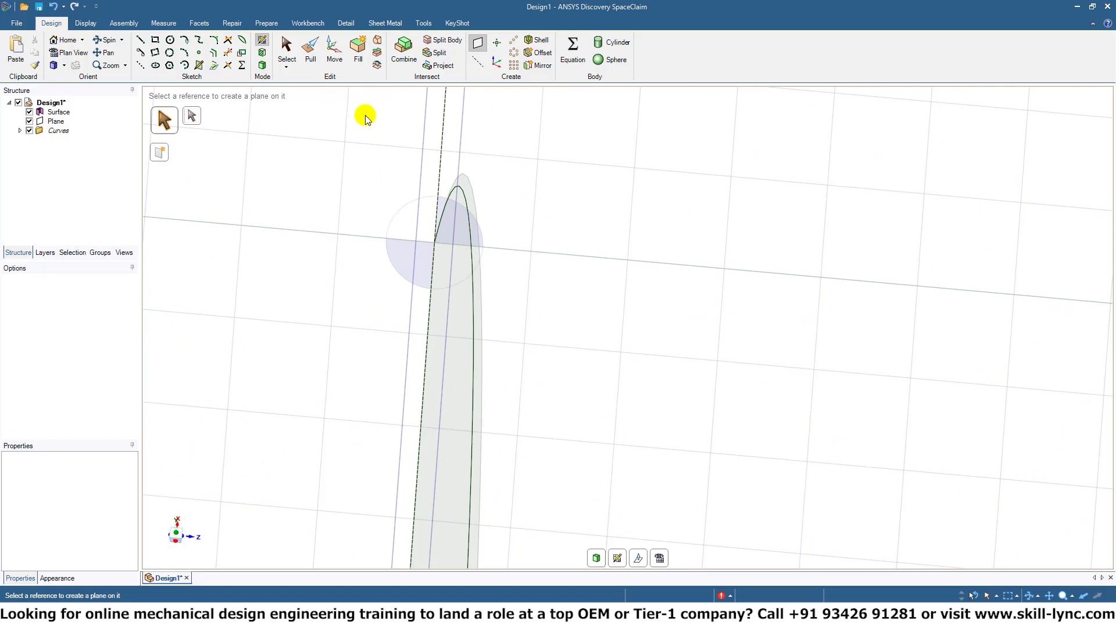
pyautogui.click(169, 65)
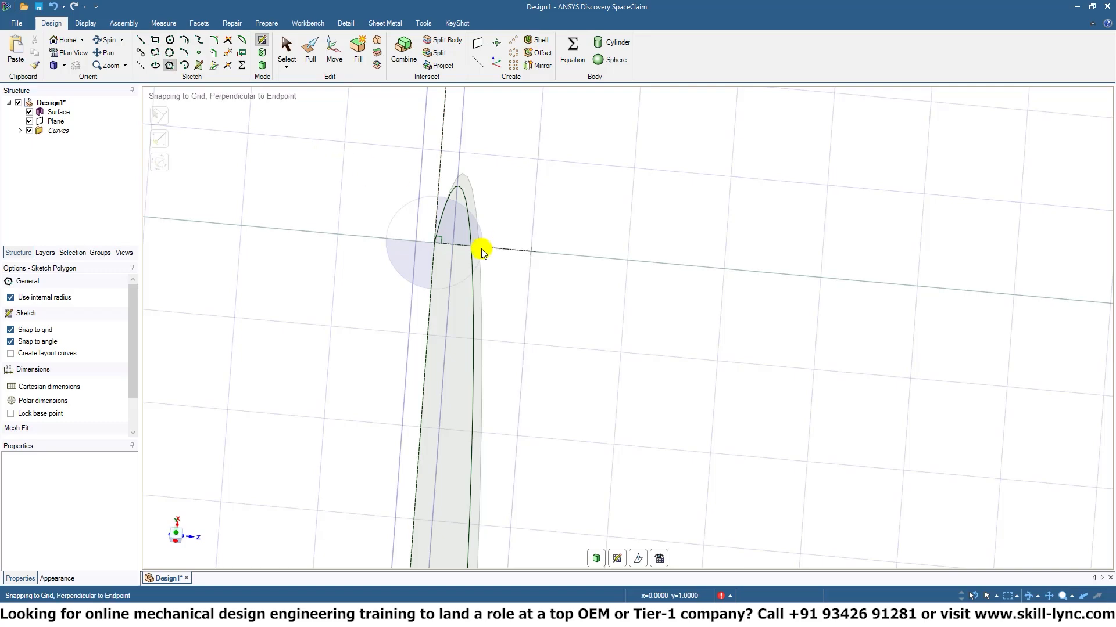
pyautogui.click(434, 242)
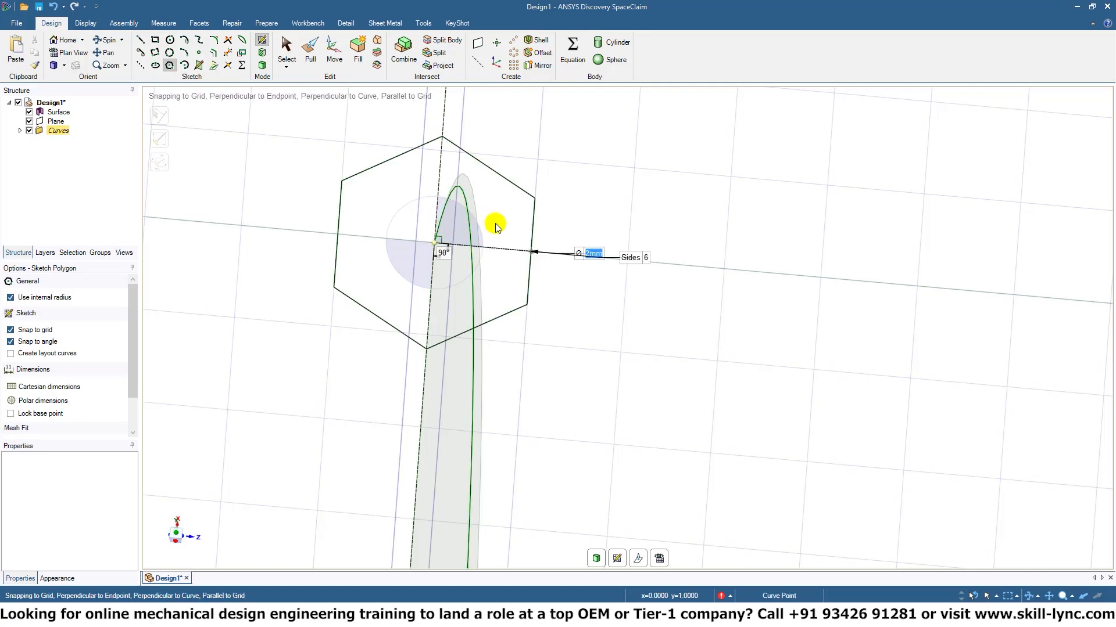
pyautogui.click(531, 247)
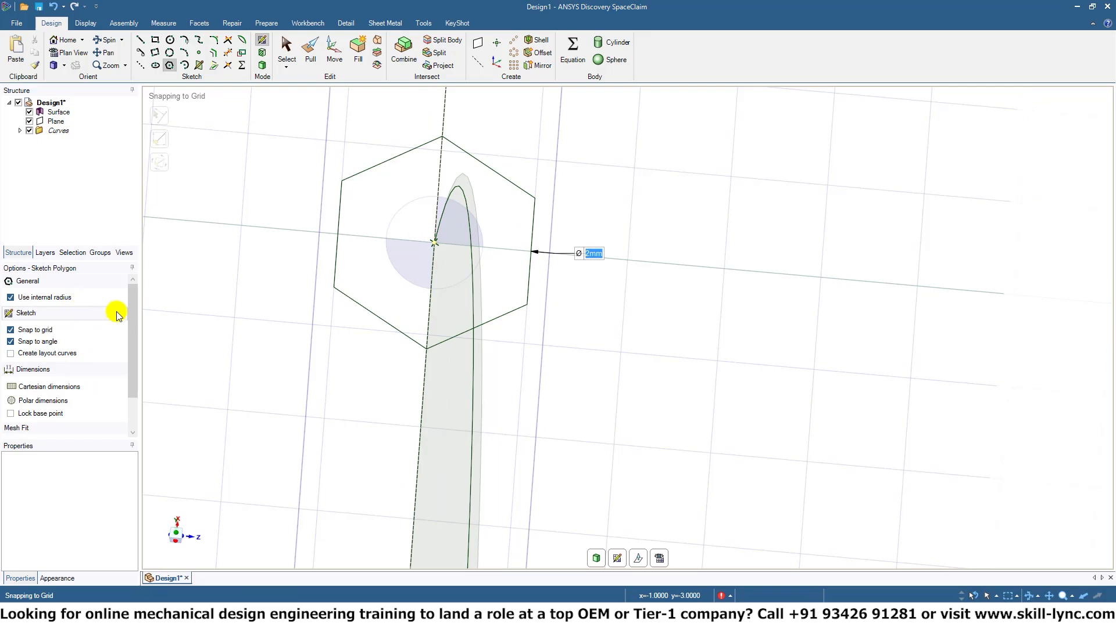
# Select the polygon and set its number of sides to 3.
pyautogui.moveTo(131, 332); pyautogui.dragTo(126, 397)
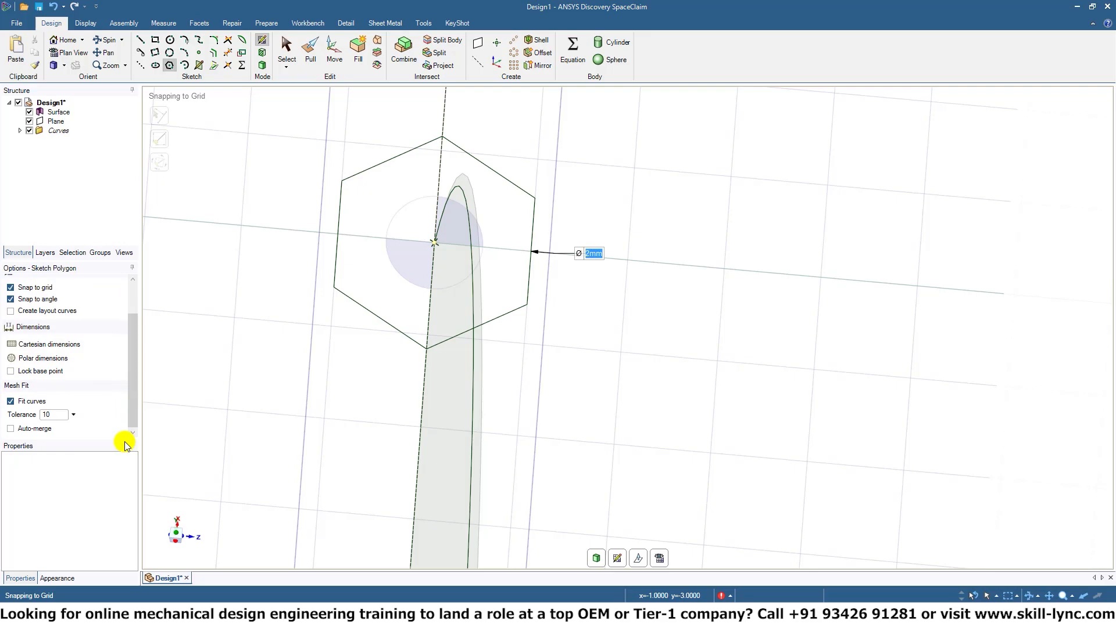
pyautogui.click(283, 50)
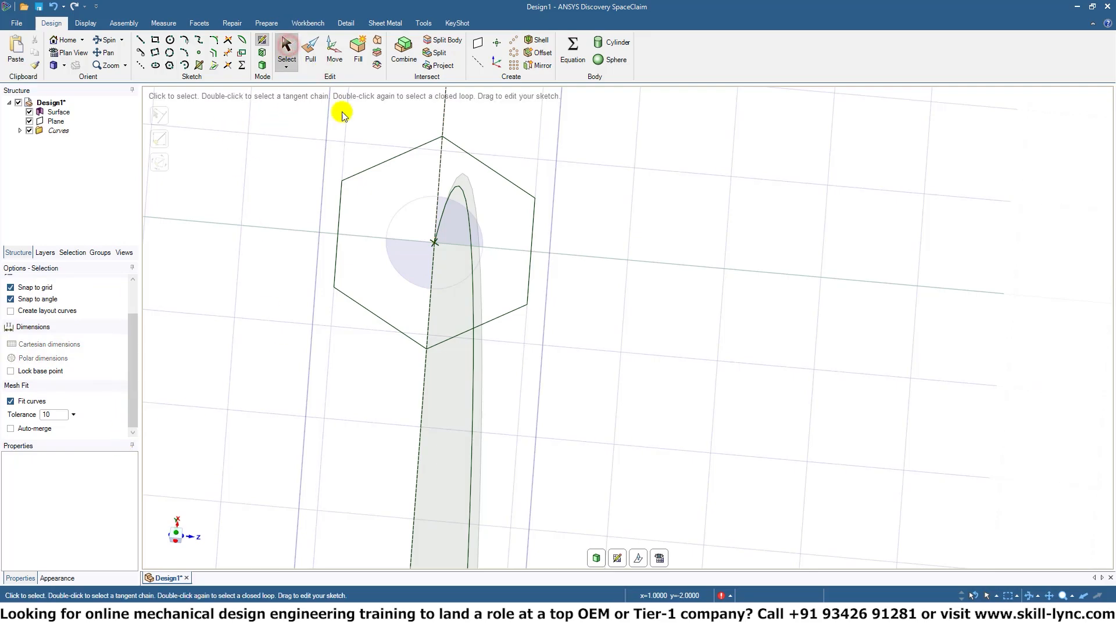
pyautogui.click(352, 175)
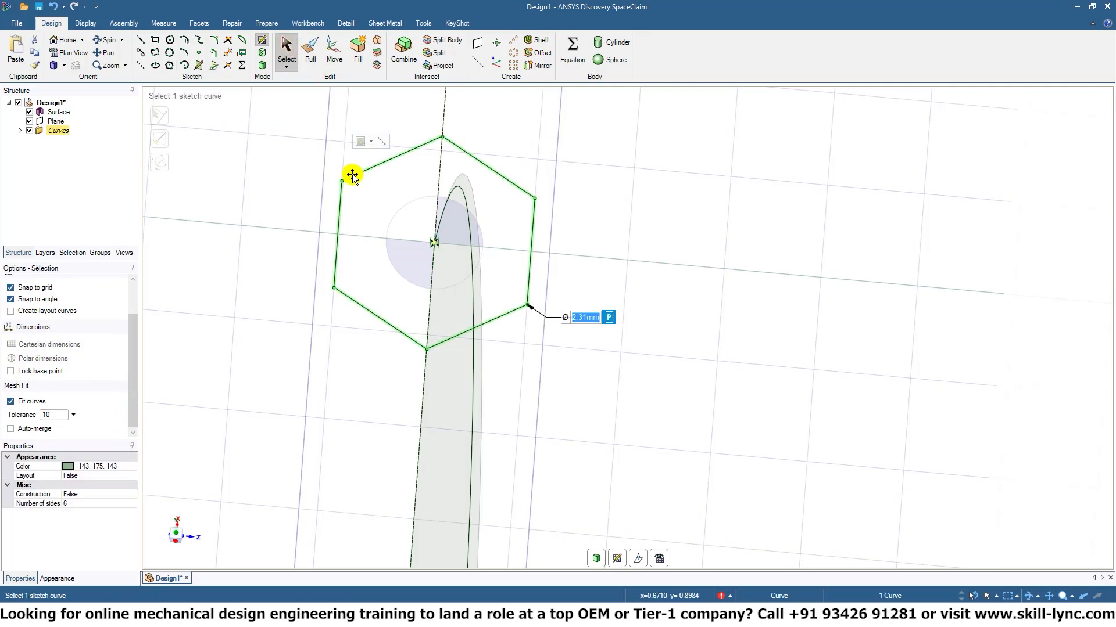
pyautogui.click(75, 505)
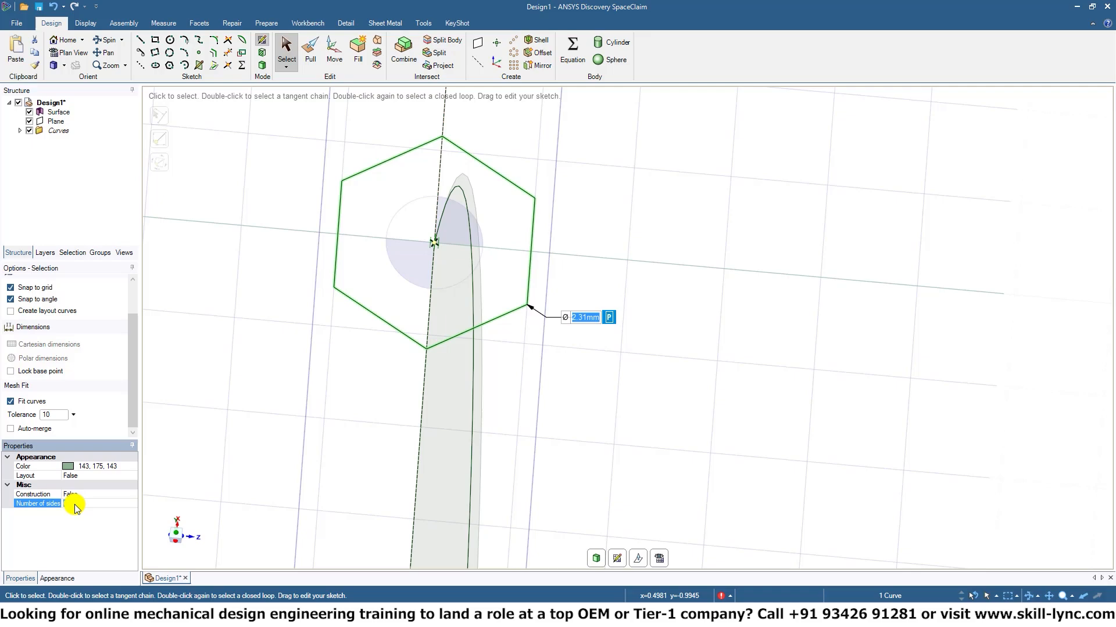
pyautogui.press('Return')
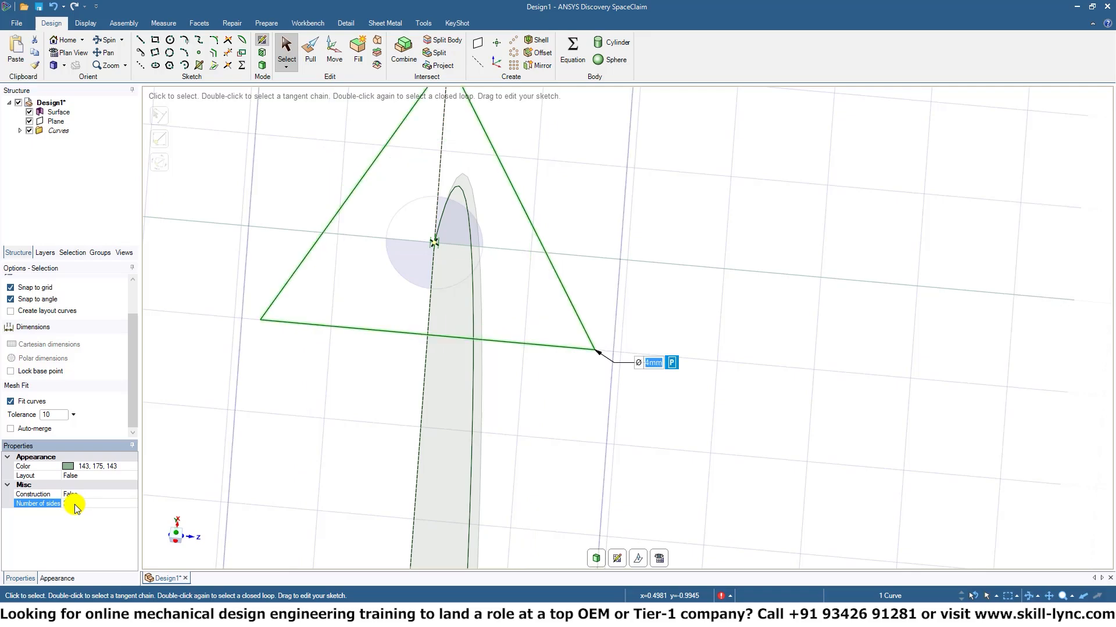
# Start a Pull sweep of the triangular face and add all of the spiral's curve segments to its trajectory.
pyautogui.moveTo(792, 292); pyautogui.dragTo(705, 265, button='middle')
pyautogui.keyDown('shift'); pyautogui.moveTo(705, 265); pyautogui.dragTo(630, 265, button='middle'); pyautogui.keyUp('shift')
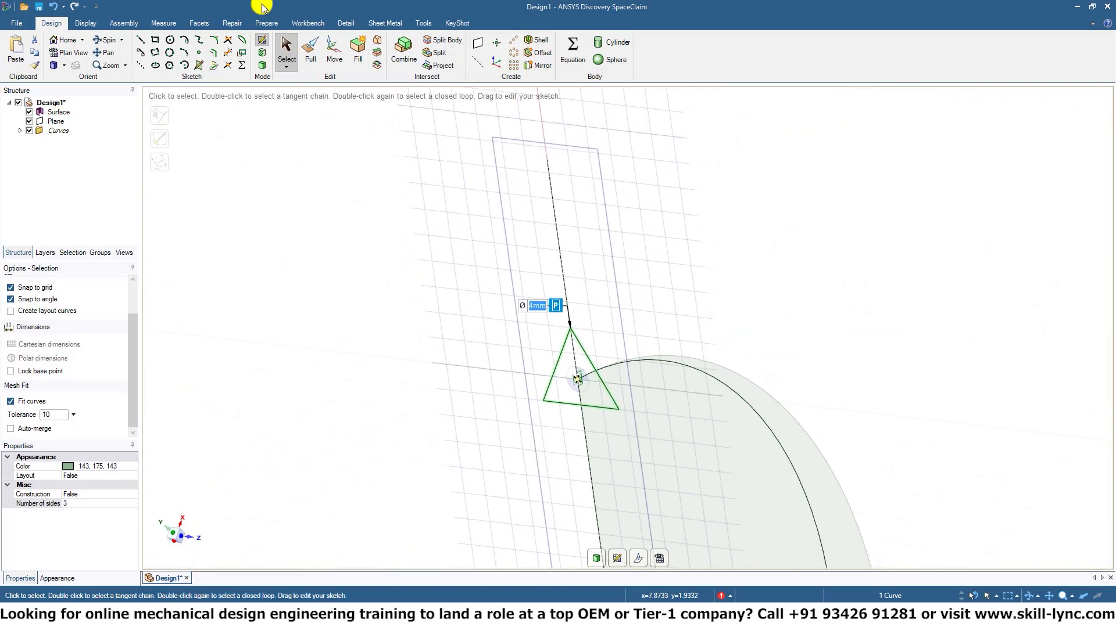
pyautogui.click(312, 55)
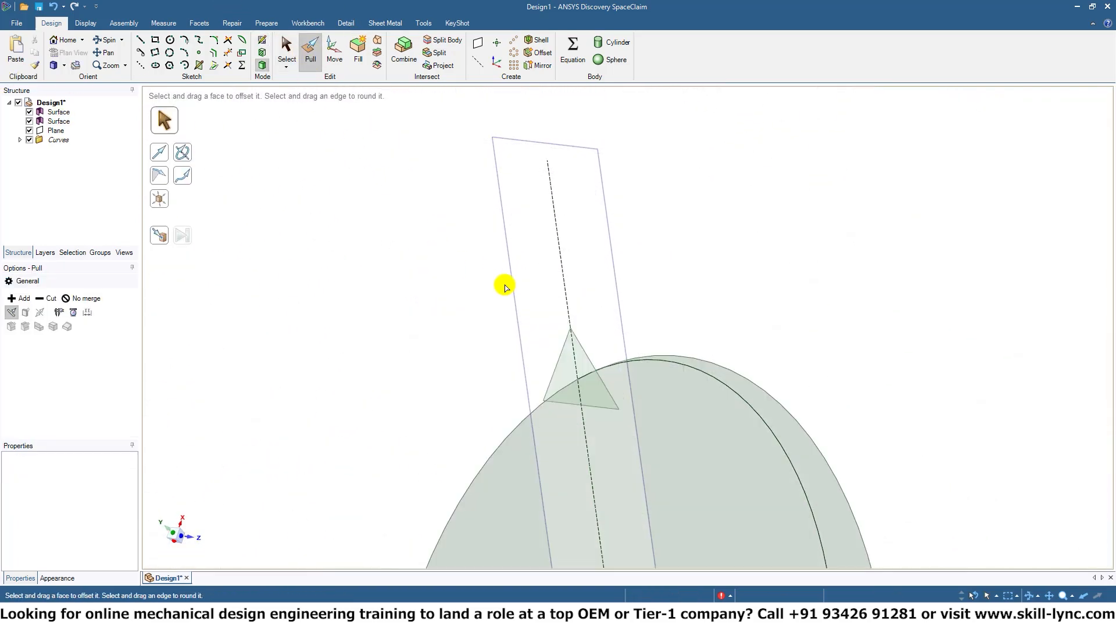
pyautogui.click(581, 365)
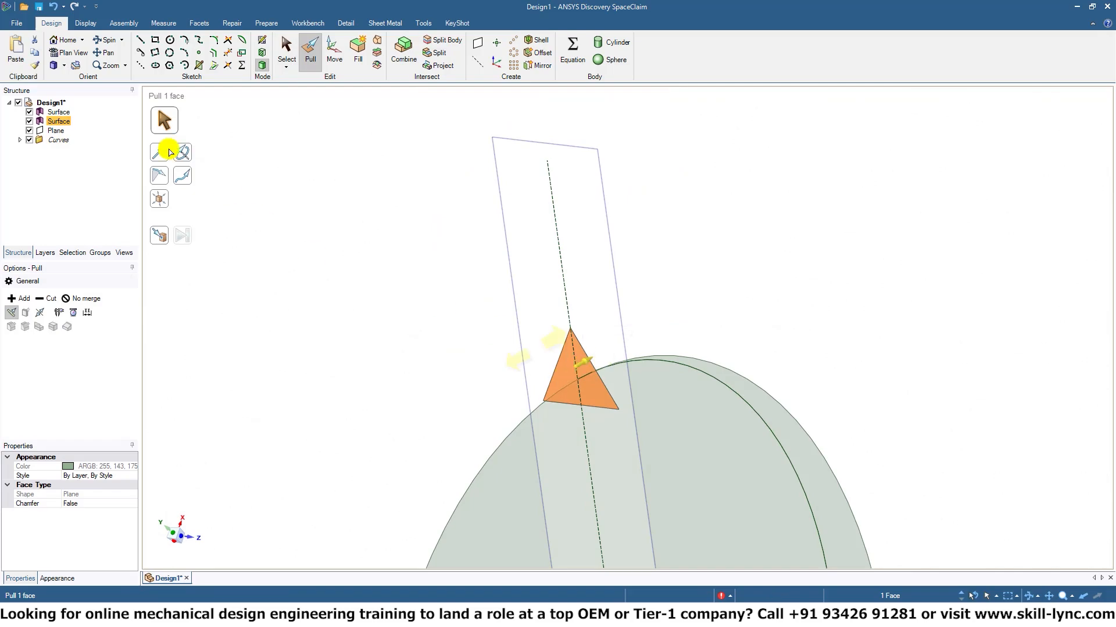
pyautogui.click(181, 181)
pyautogui.click(775, 436)
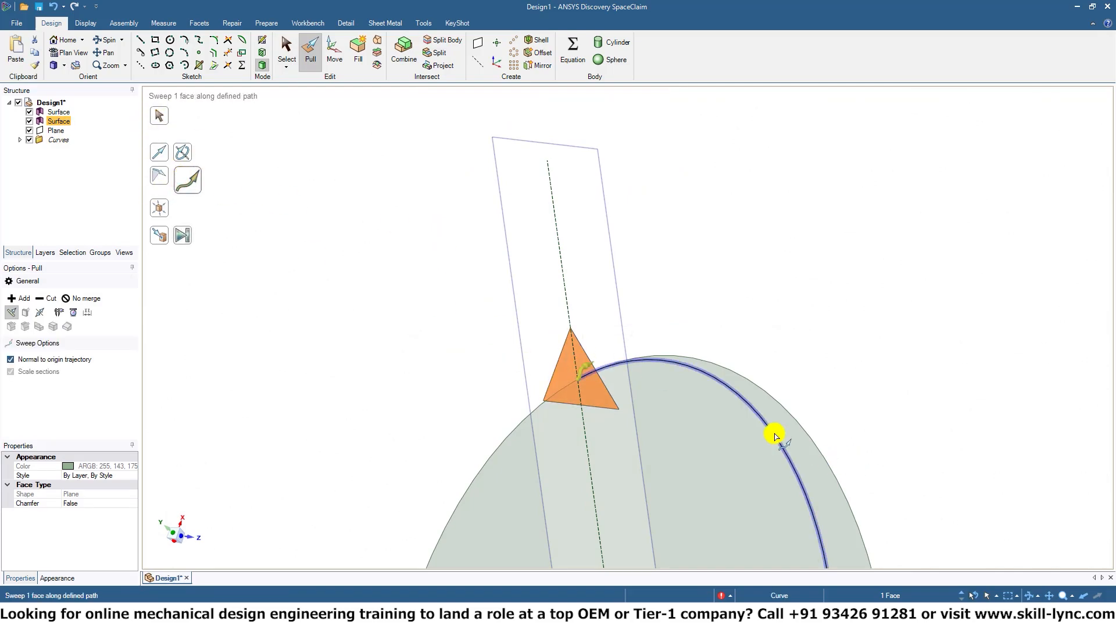
pyautogui.moveTo(866, 443); pyautogui.dragTo(777, 443, button='middle')
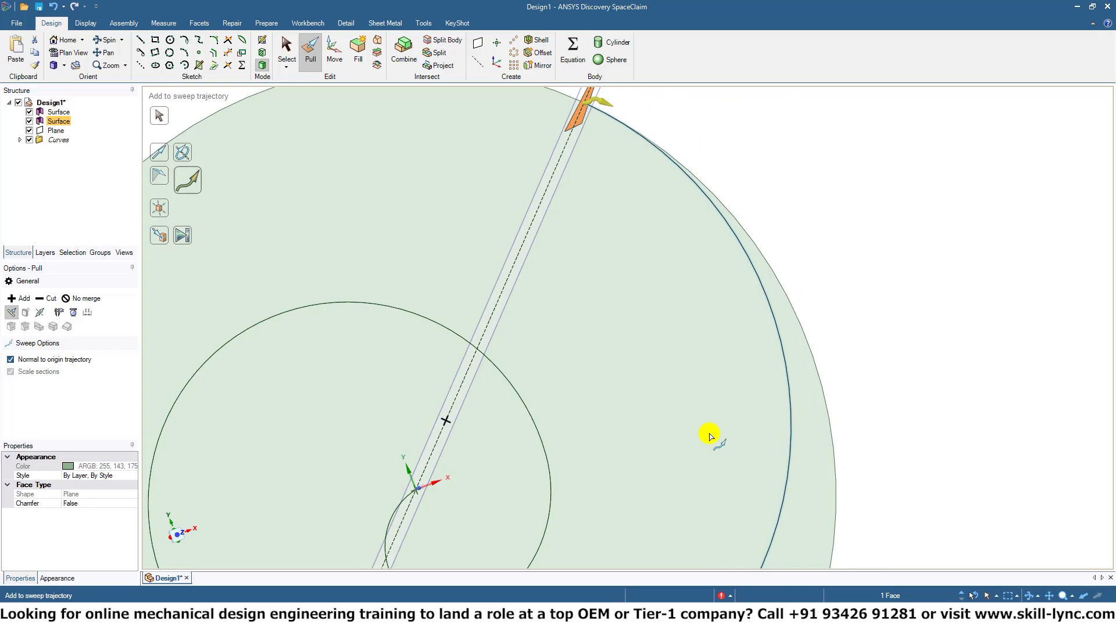
pyautogui.scroll(-5, 926, 289)
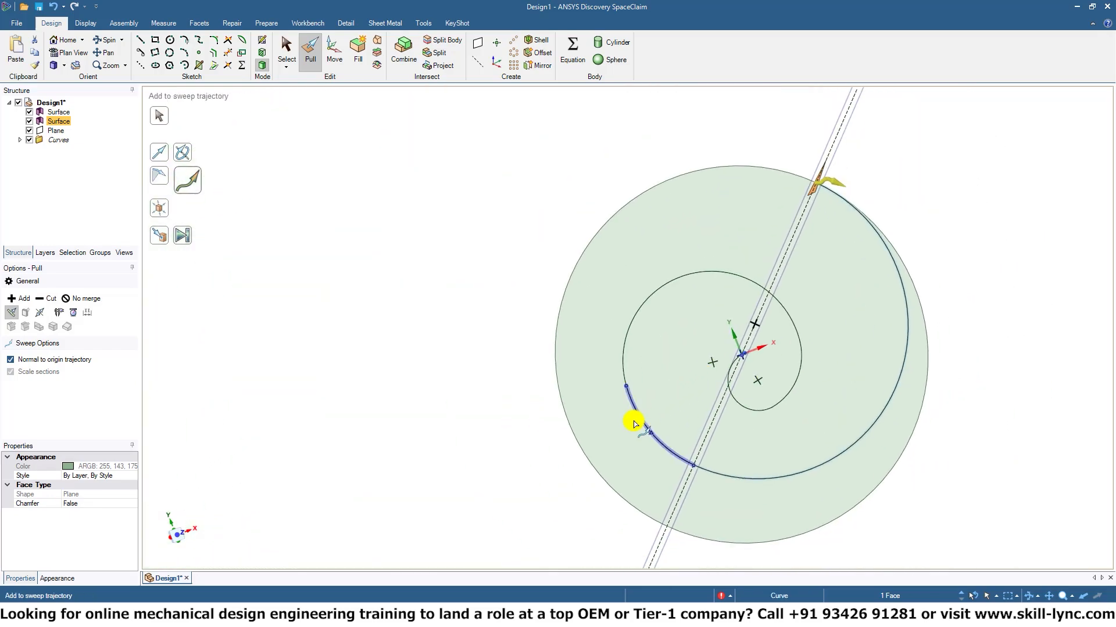
pyautogui.click(644, 423)
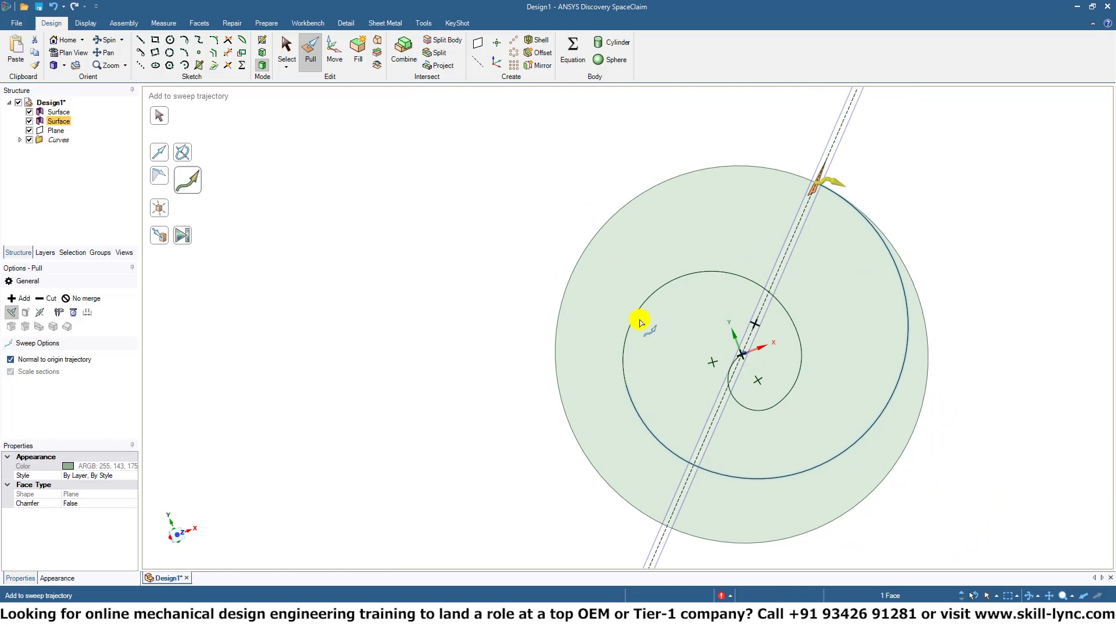
pyautogui.click(638, 316)
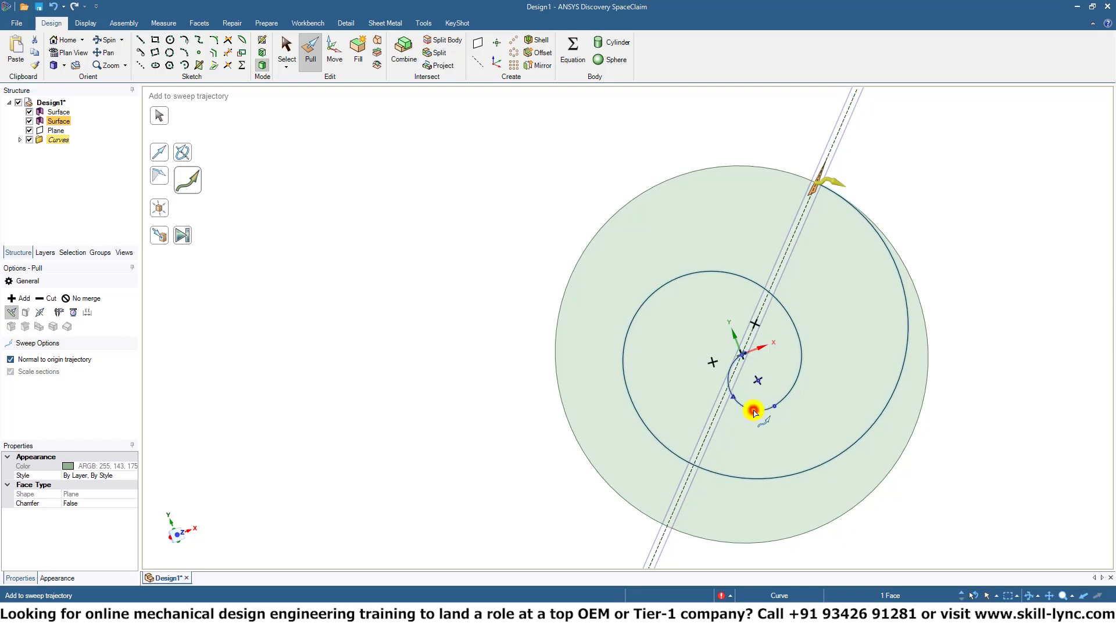
pyautogui.click(753, 413)
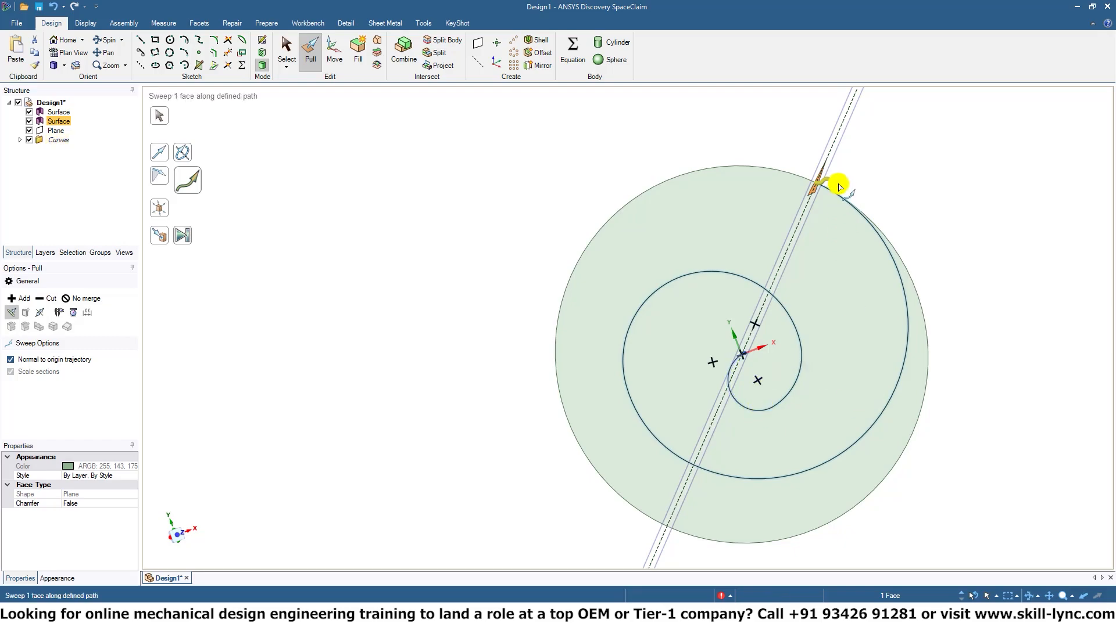
# Sweep the triangular face along the full spiral trajectory to its inner end at the origin.
pyautogui.moveTo(839, 187); pyautogui.dragTo(664, 463)
pyautogui.moveTo(664, 534); pyautogui.dragTo(665, 542)
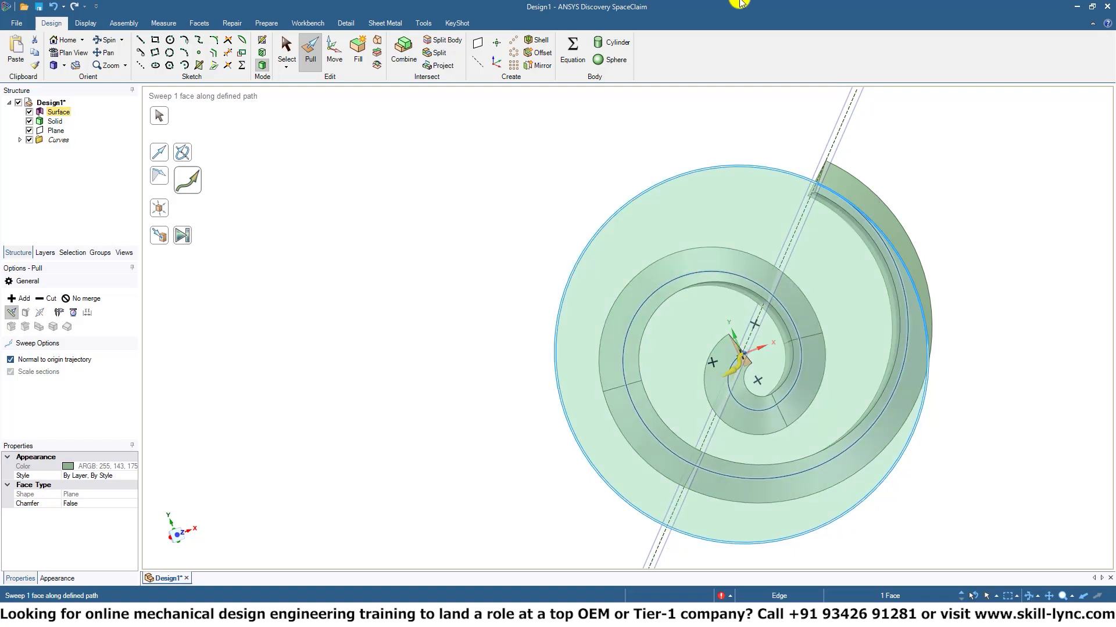
pyautogui.moveTo(1021, 383); pyautogui.dragTo(880, 273, button='middle')
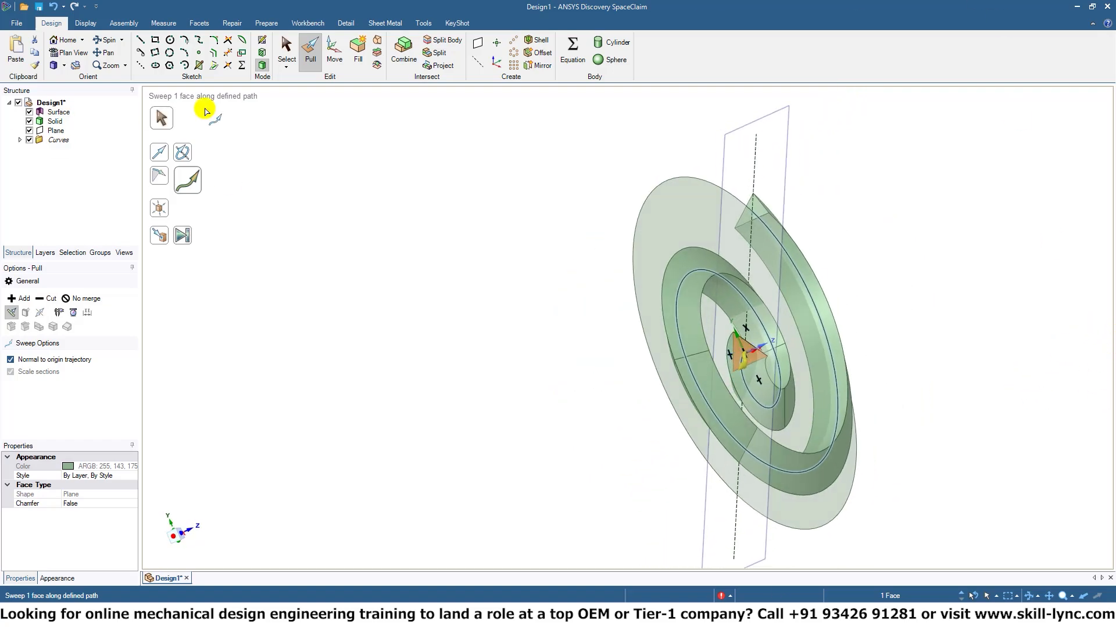
# End the sweep and delete the profile plane.
pyautogui.click(286, 47)
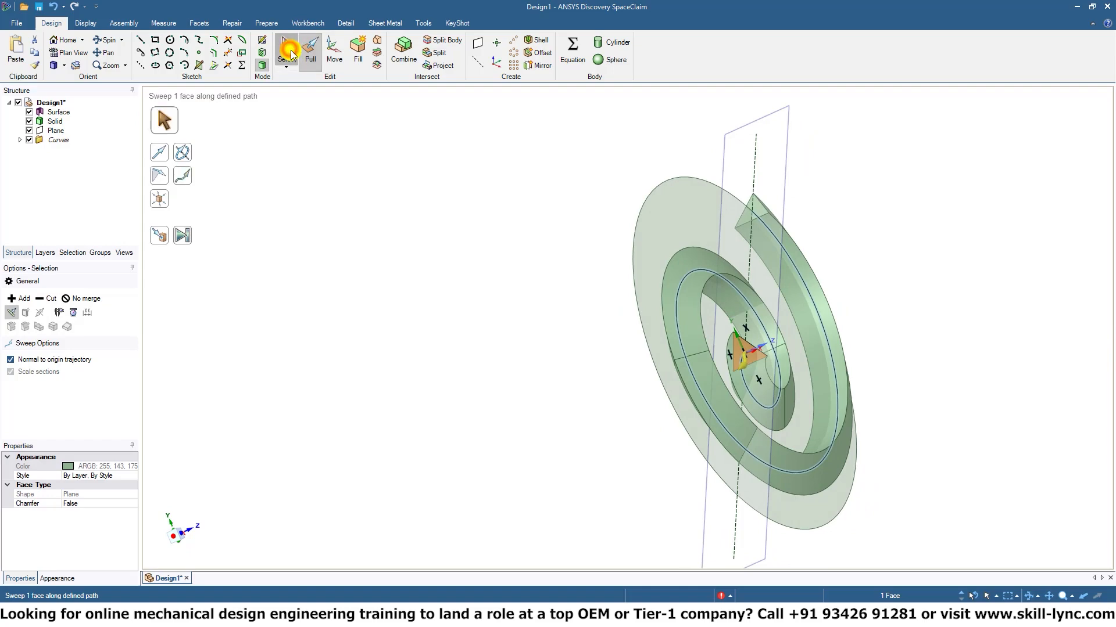
pyautogui.moveTo(544, 355); pyautogui.dragTo(154, 314, button='middle')
pyautogui.click(55, 130)
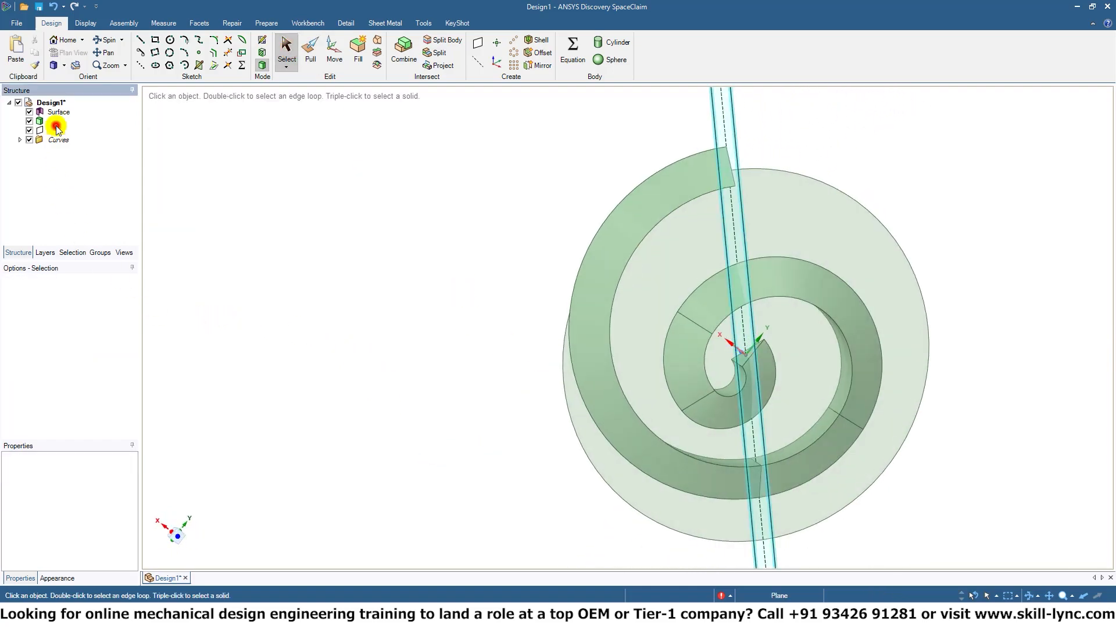
pyautogui.press('Delete')
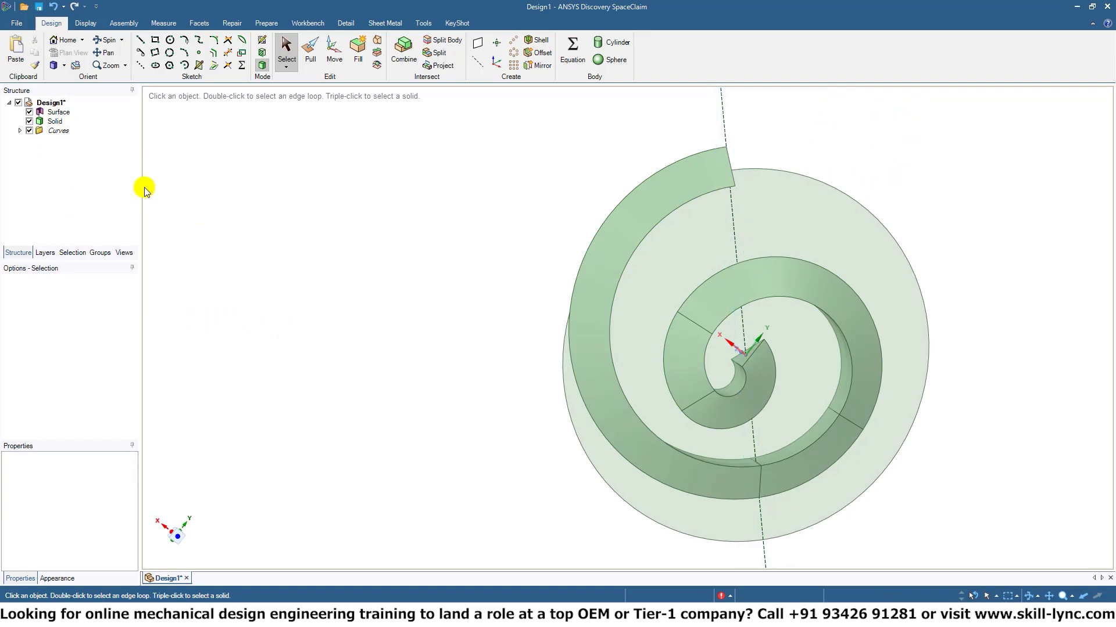
# Delete the circular surface and the curves folder, keeping only the swept solid.
pyautogui.click(49, 120)
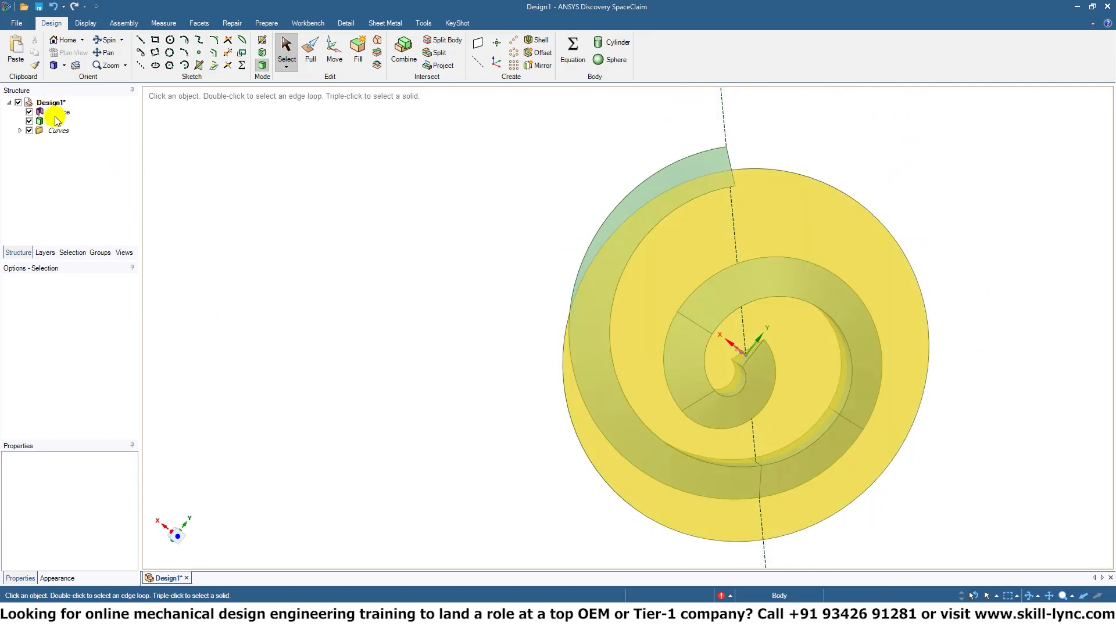
pyautogui.click(60, 111)
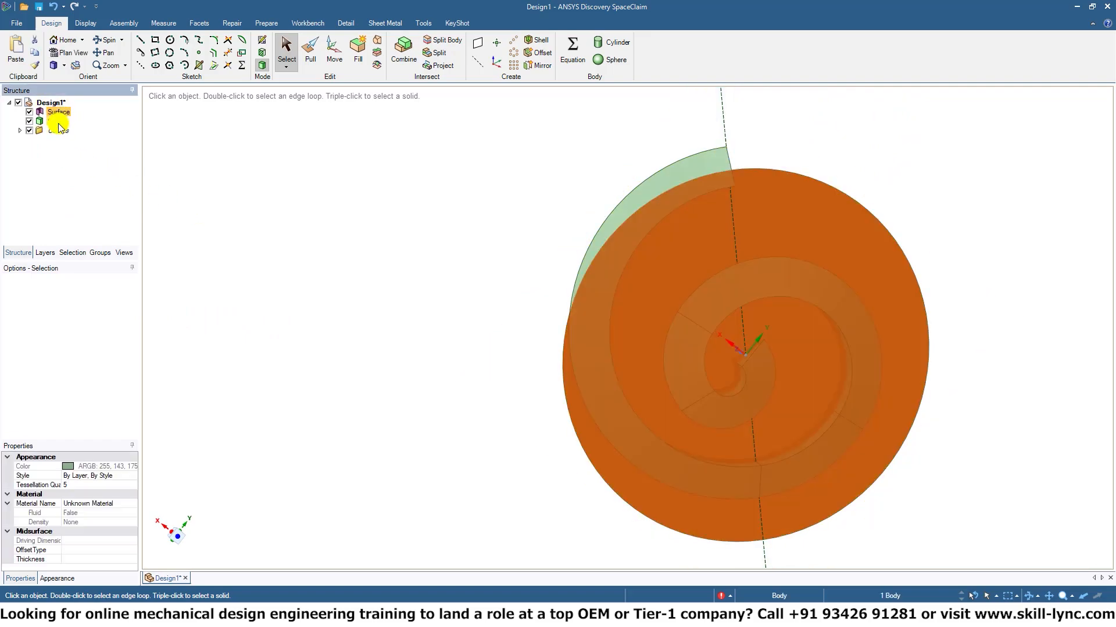
pyautogui.press('Delete')
pyautogui.click(714, 122)
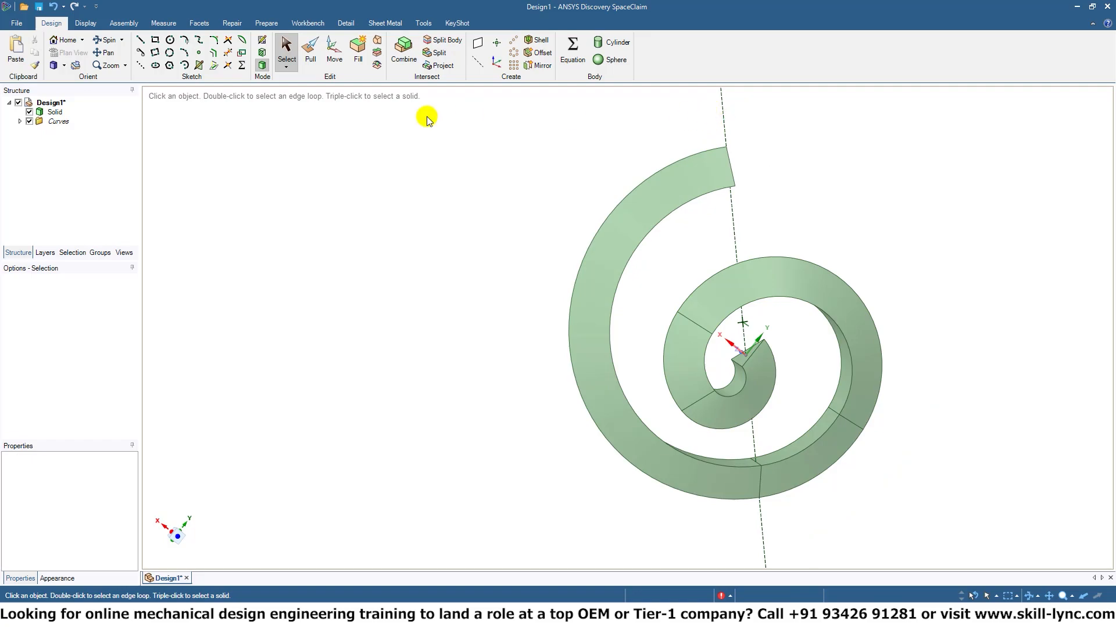
pyautogui.click(64, 126)
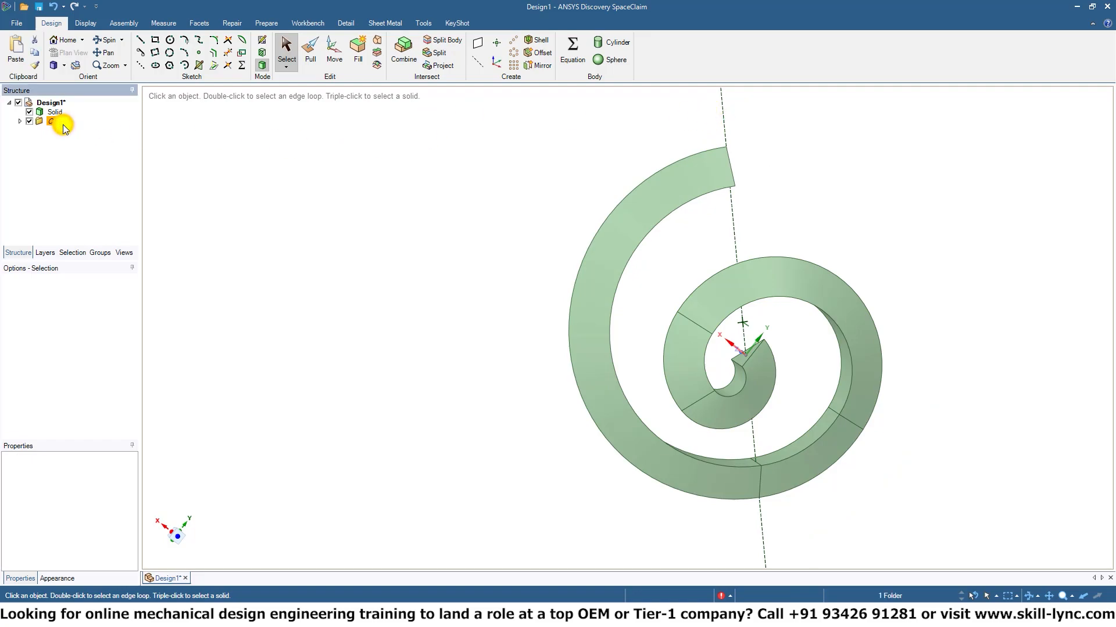
pyautogui.press('Delete')
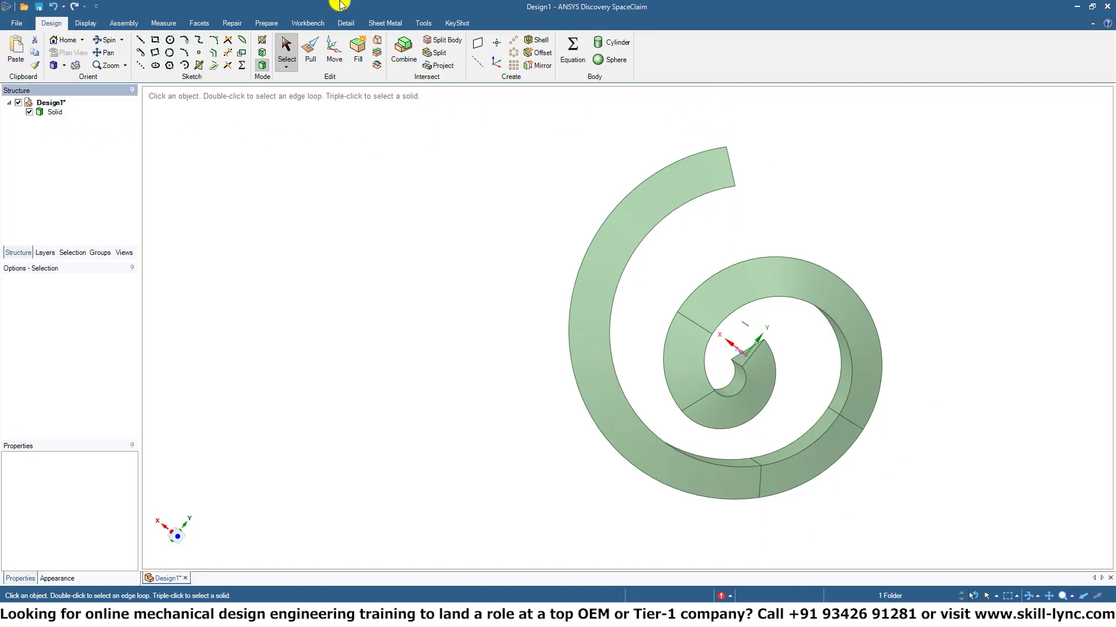
# Delete the swept spiral solid to empty the design.
pyautogui.moveTo(874, 270); pyautogui.dragTo(569, 357, button='middle')
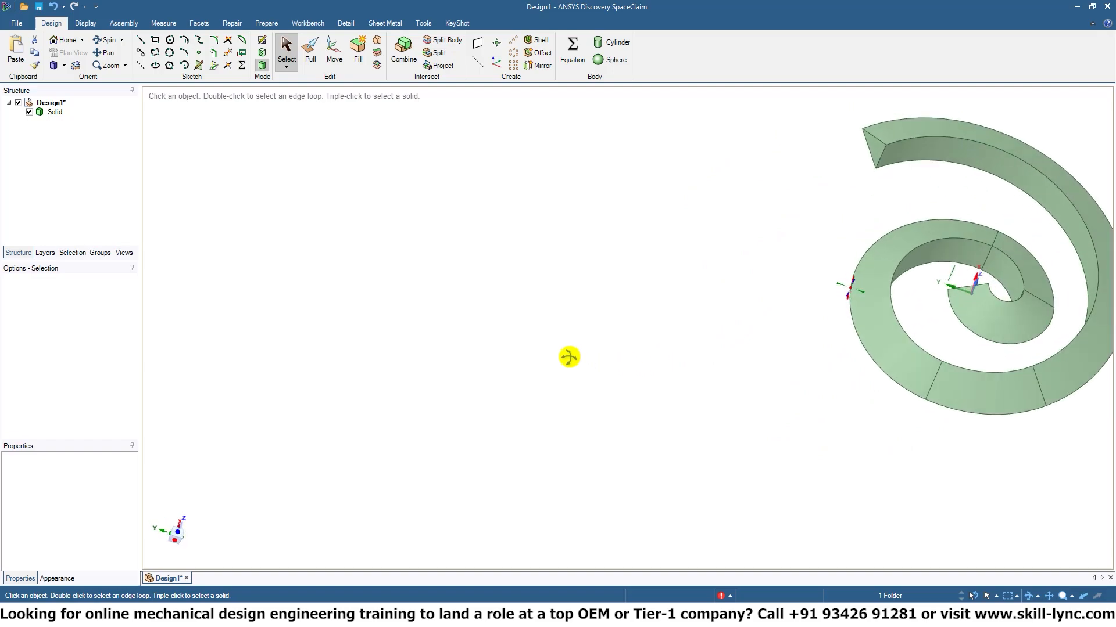
pyautogui.moveTo(797, 301); pyautogui.dragTo(326, 354, button='middle')
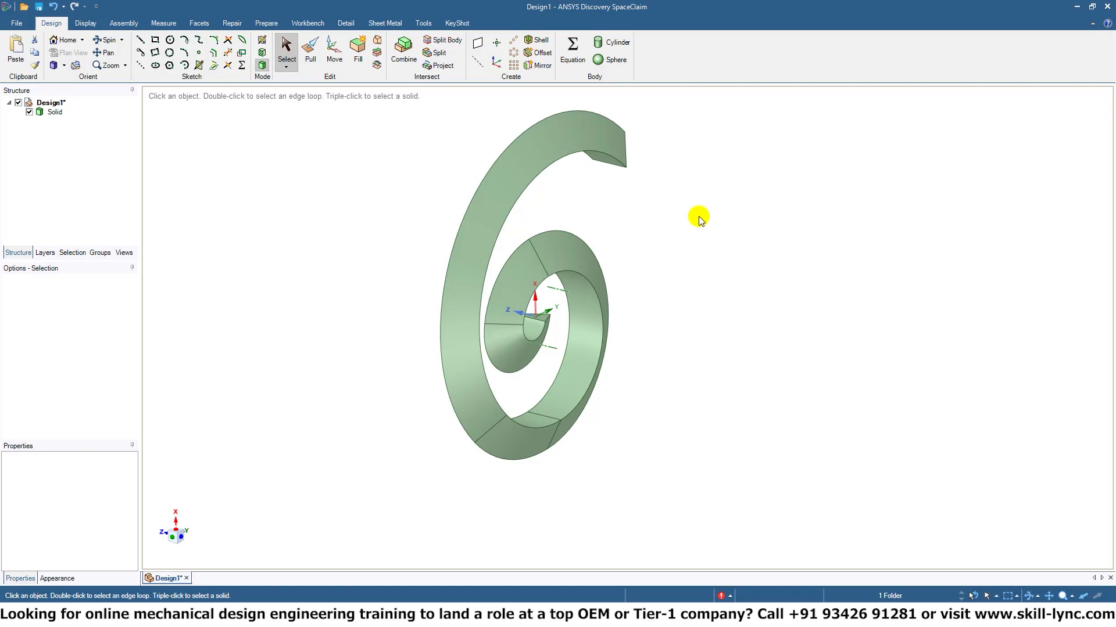
pyautogui.hotkey('ctrl', 'z')
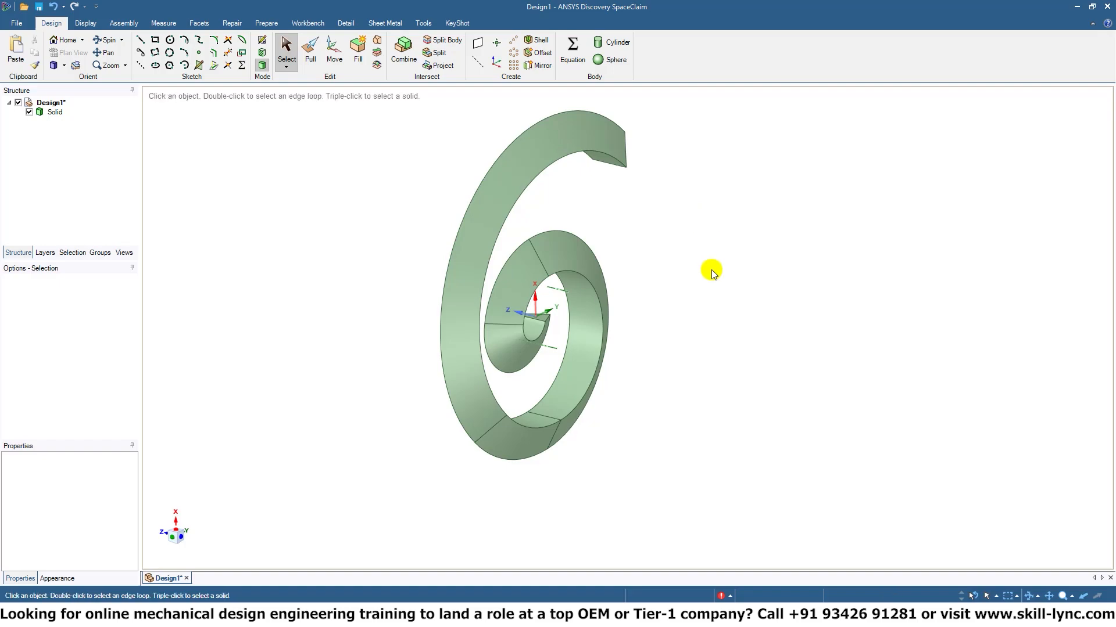
pyautogui.moveTo(720, 303); pyautogui.dragTo(651, 305, button='middle')
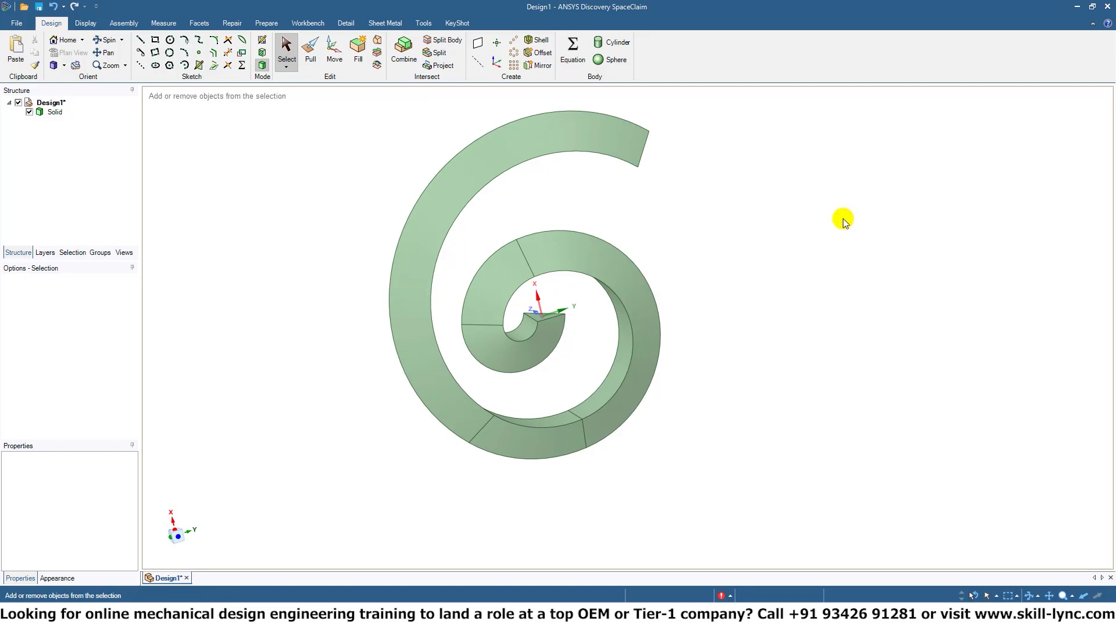
pyautogui.hotkey('ctrl', 'a')
pyautogui.press('Delete')
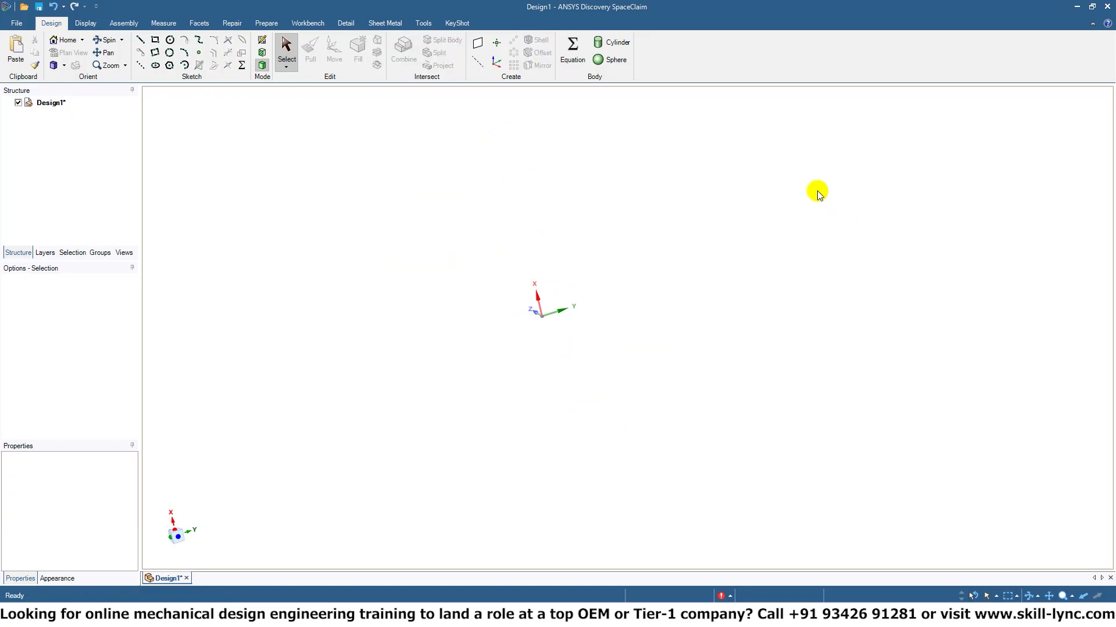
# Sketch a 22 by 15 mm rectangle around the origin on the XY plane.
pyautogui.click(264, 40)
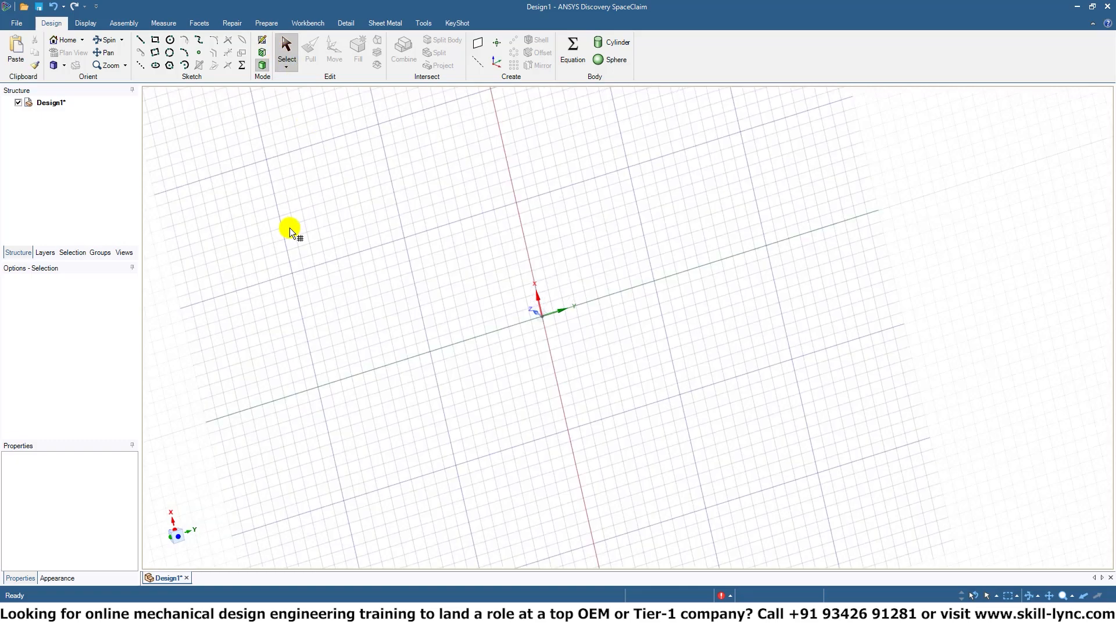
pyautogui.click(179, 538)
pyautogui.click(409, 290)
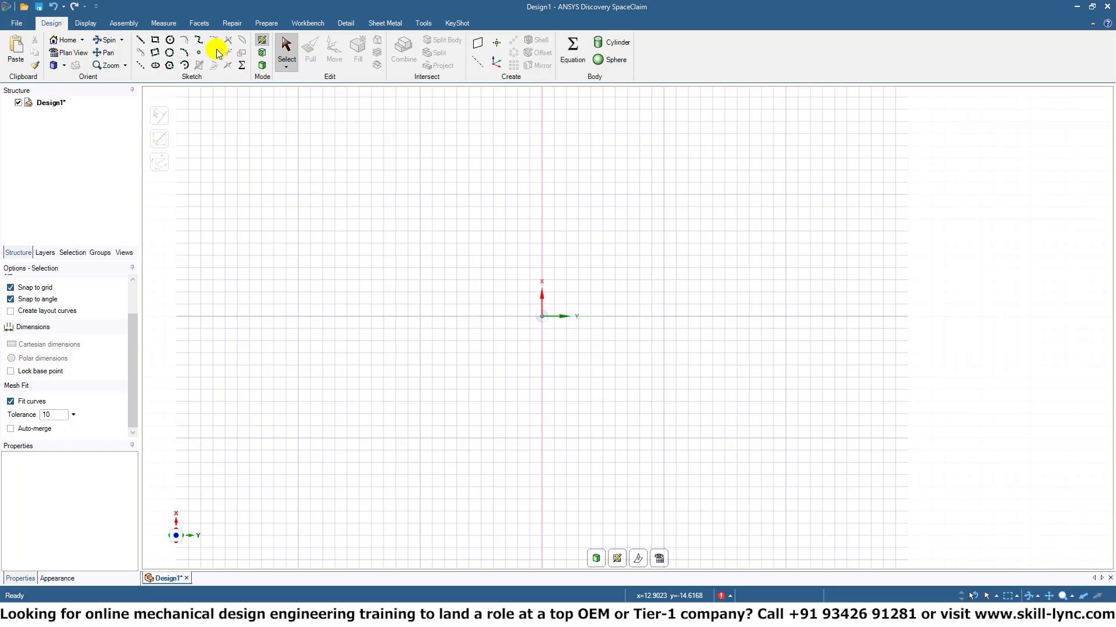
pyautogui.click(155, 40)
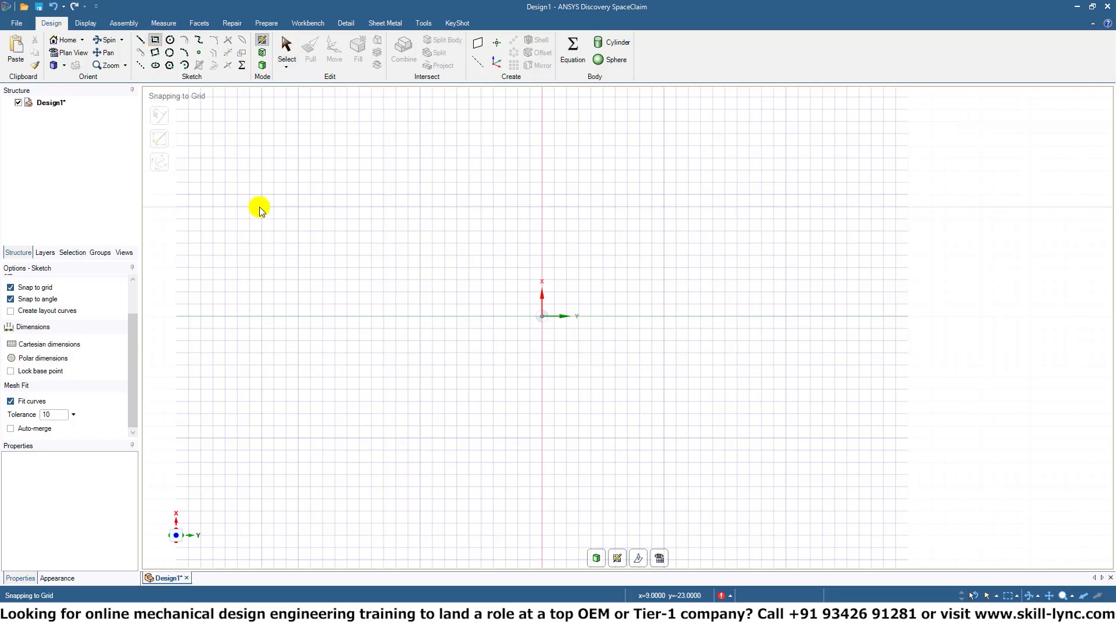
pyautogui.click(420, 194)
pyautogui.click(689, 378)
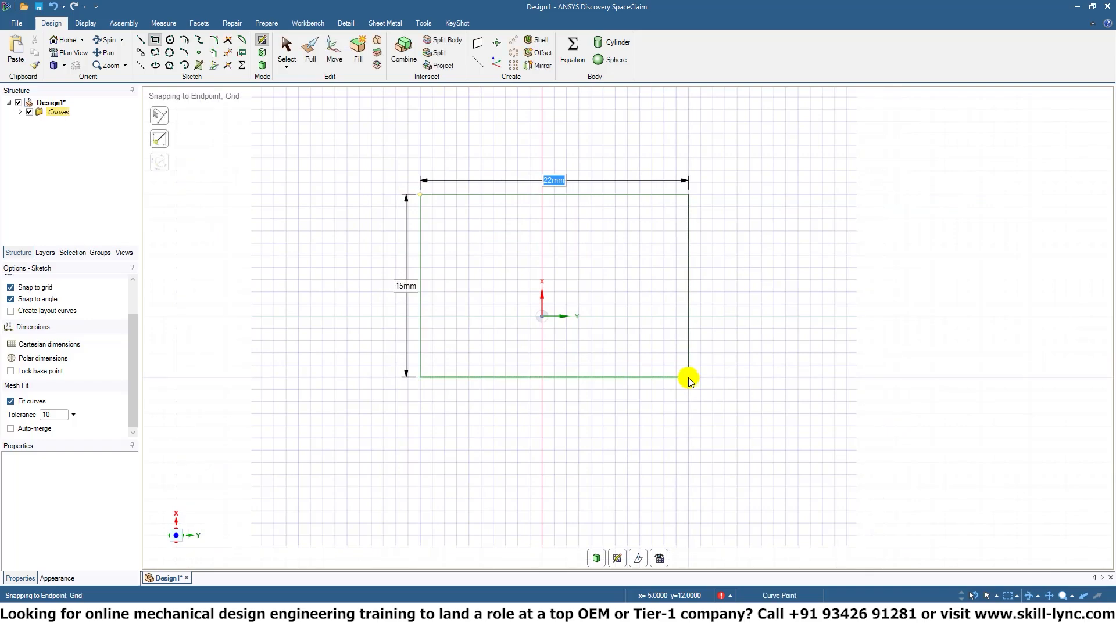
# Pull the rectangular face into a thick solid block.
pyautogui.click(306, 55)
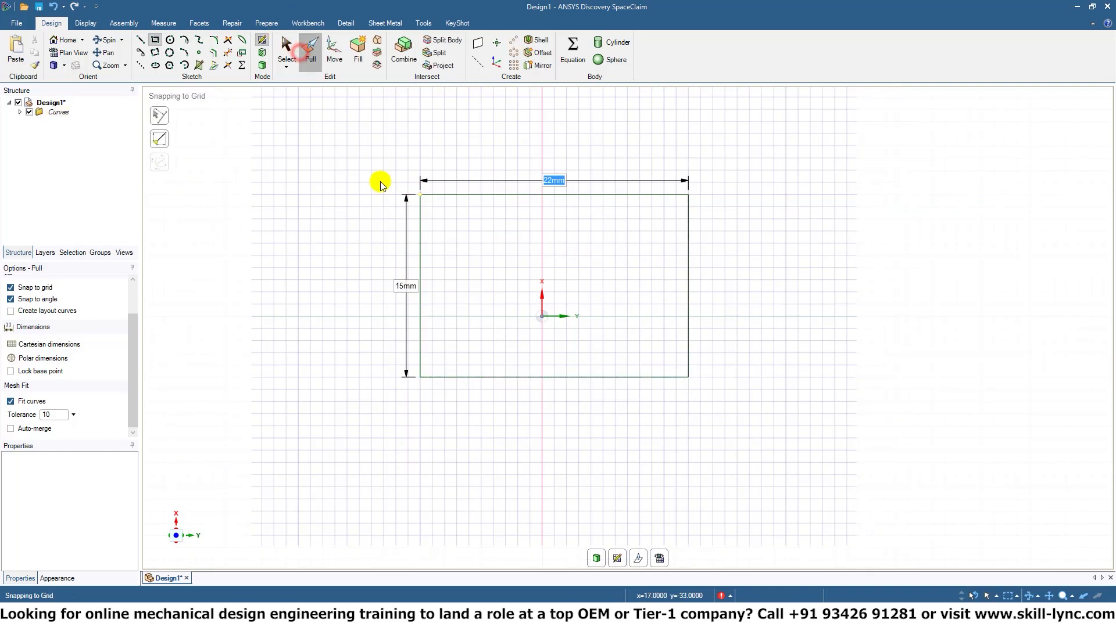
pyautogui.click(463, 301)
pyautogui.moveTo(463, 304); pyautogui.dragTo(481, 214)
pyautogui.click(712, 183)
pyautogui.moveTo(713, 183); pyautogui.dragTo(713, 233, button='middle')
pyautogui.scroll(3, 706, 244)
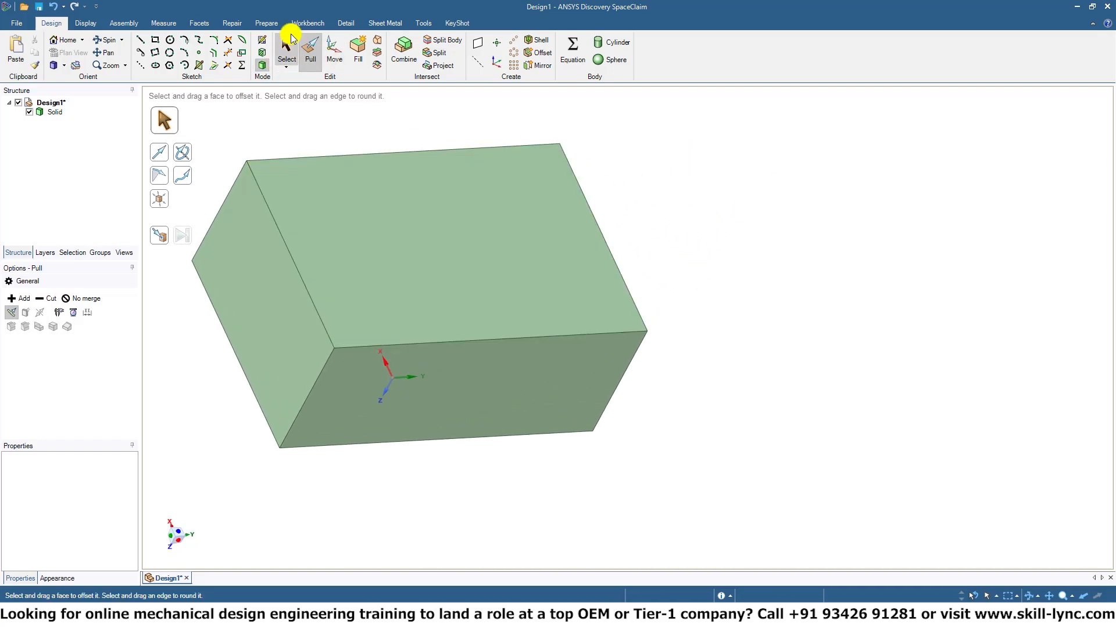
# Sketch a circle about 4.47 mm in diameter at the centre of the block's large upper face.
pyautogui.click(265, 41)
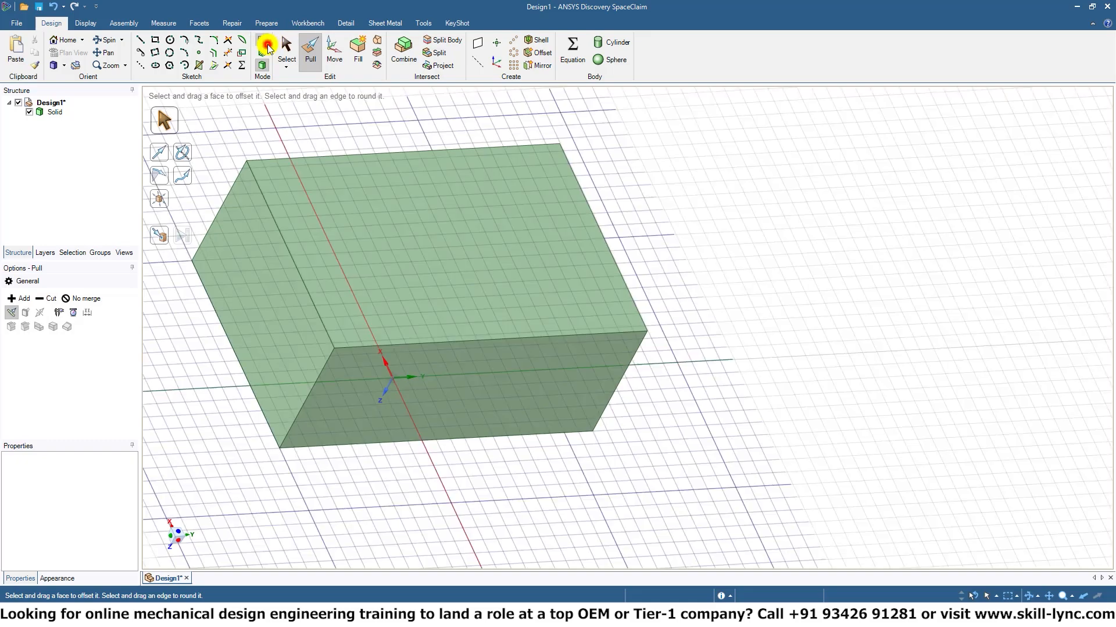
pyautogui.click(444, 255)
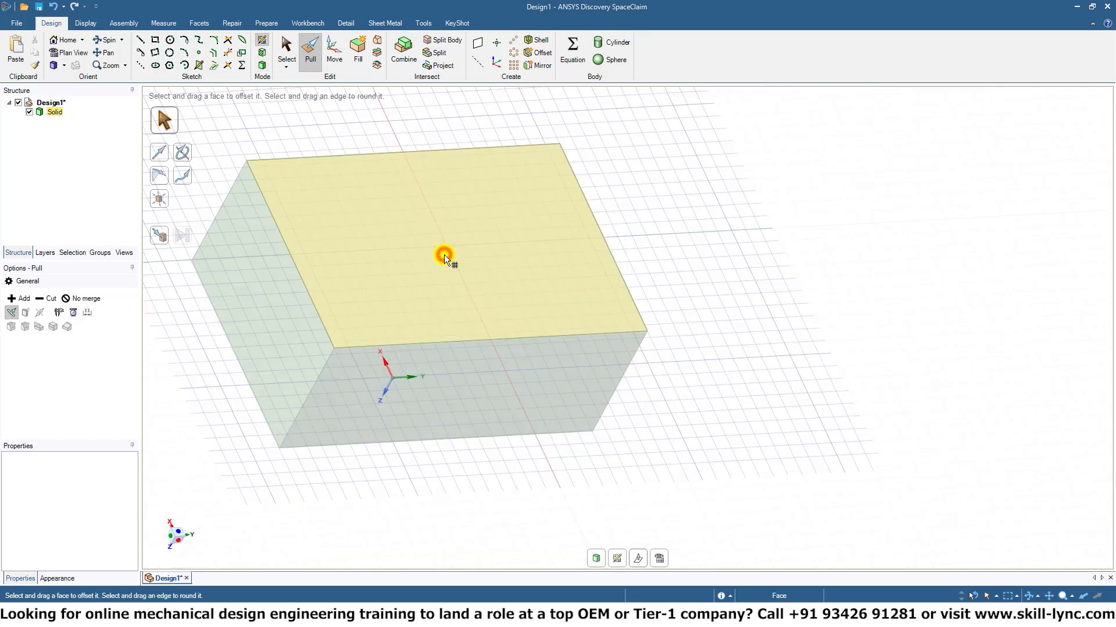
pyautogui.click(170, 41)
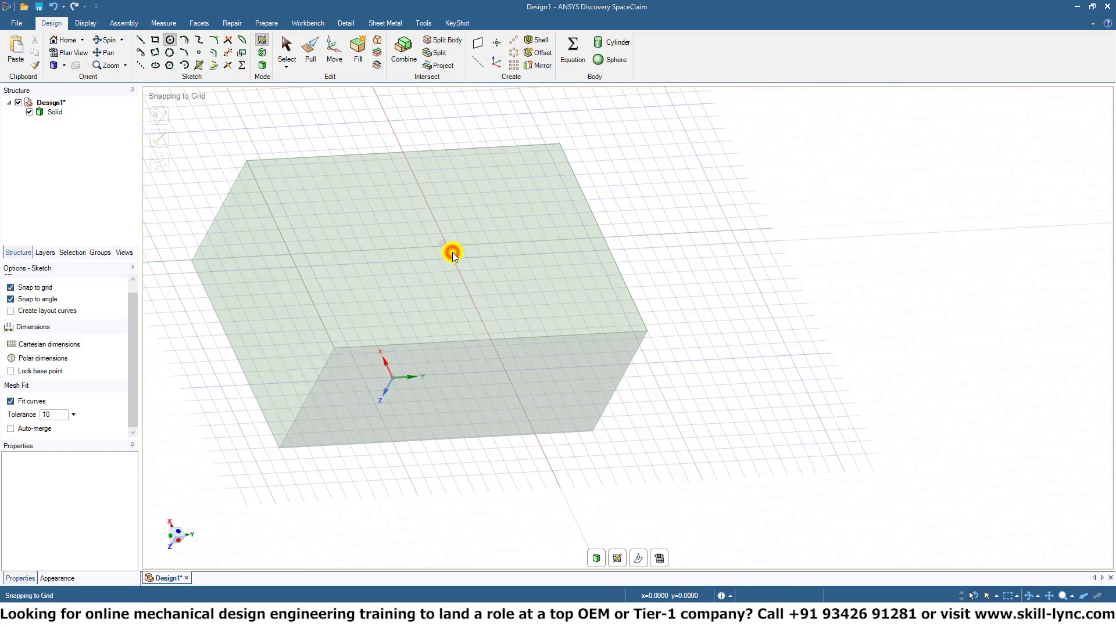
pyautogui.click(452, 253)
pyautogui.click(469, 242)
pyautogui.moveTo(587, 246); pyautogui.dragTo(521, 250, button='middle')
pyautogui.hotkey('ctrl', 'z')
pyautogui.click(447, 247)
pyautogui.click(476, 235)
pyautogui.press('v')
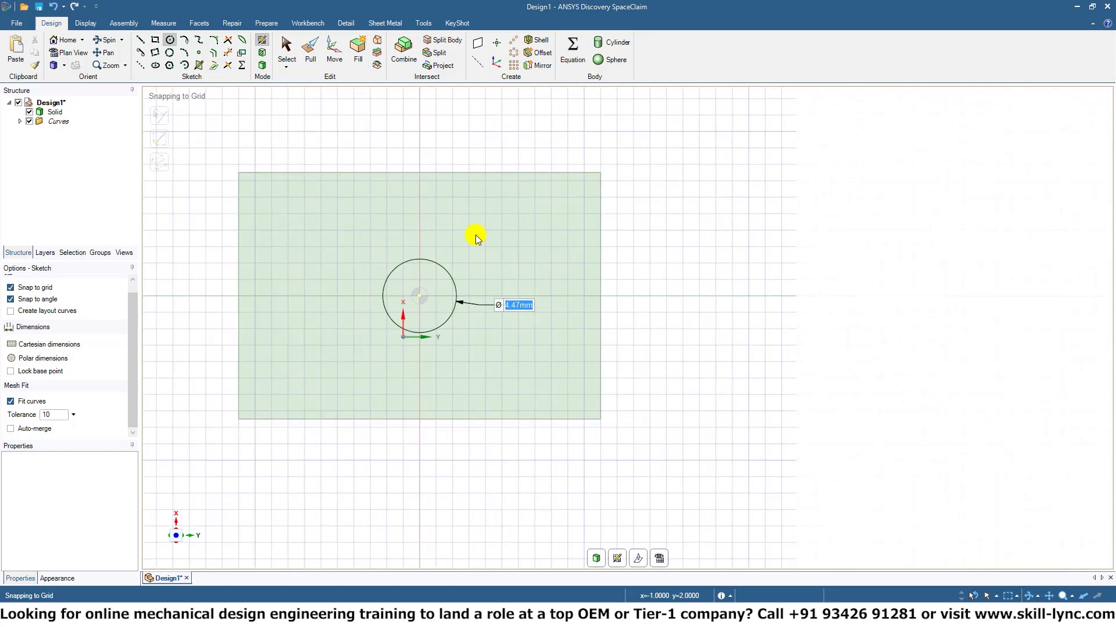
# Cut the circular face all the way through the block with Pull to make a through hole.
pyautogui.click(306, 51)
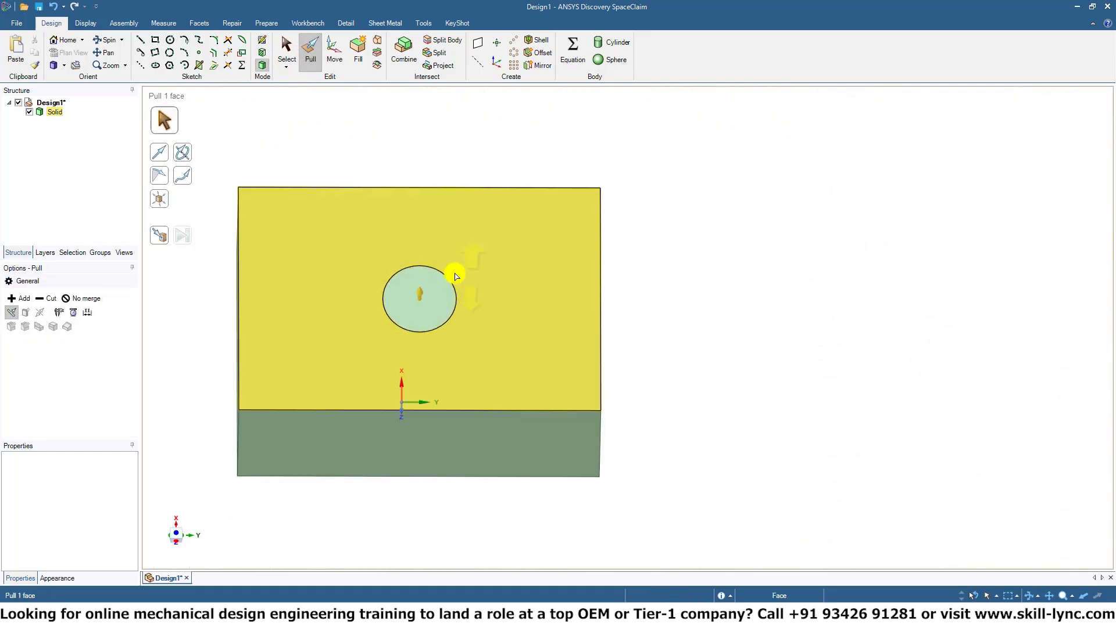
pyautogui.click(443, 293)
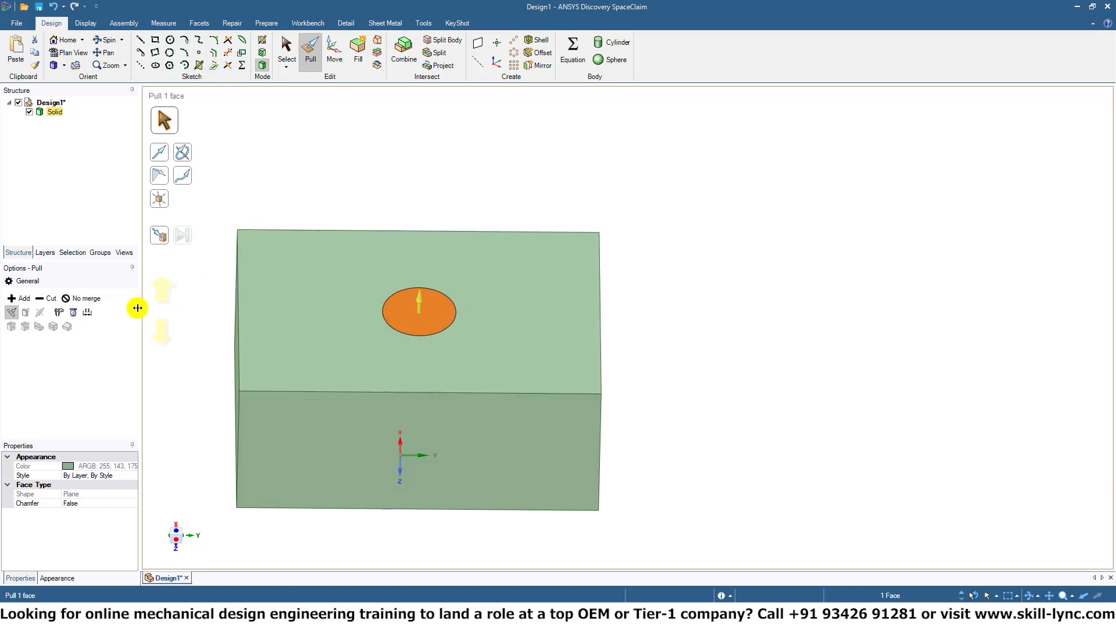
pyautogui.click(49, 298)
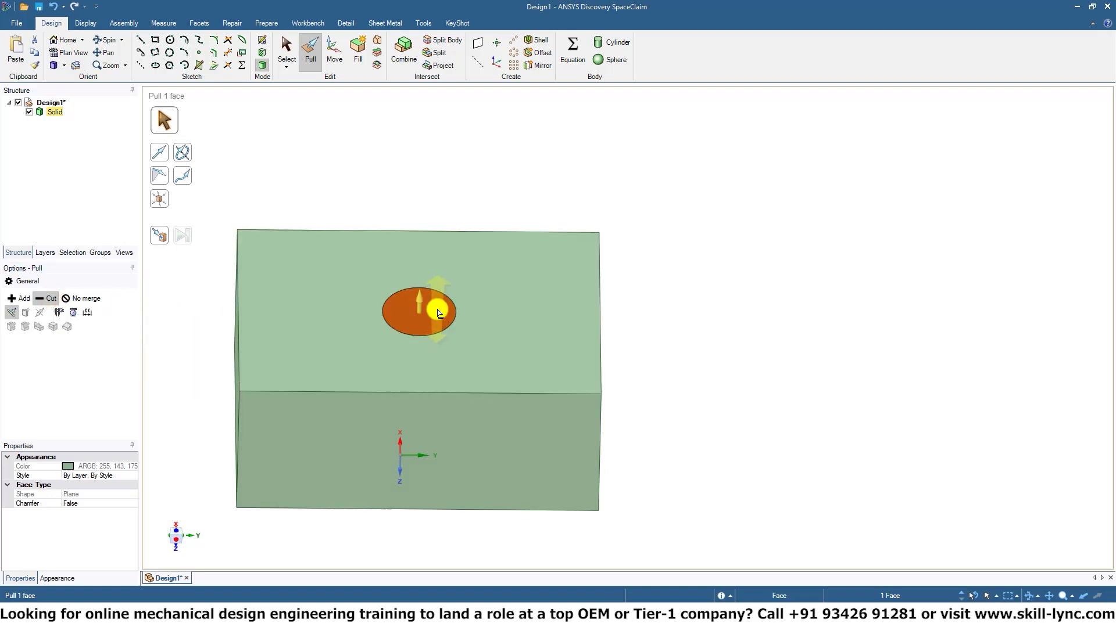
pyautogui.moveTo(421, 302); pyautogui.dragTo(427, 512)
pyautogui.moveTo(896, 445); pyautogui.dragTo(867, 497, button='middle')
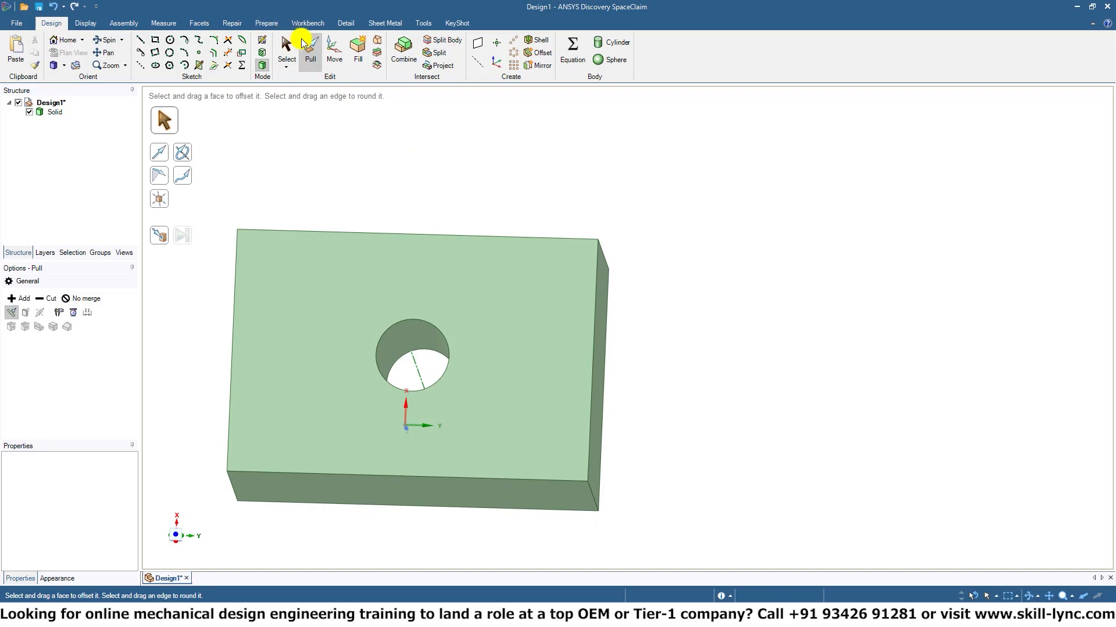
# Bring up the Move handles on the through hole's cylindrical face.
pyautogui.click(284, 45)
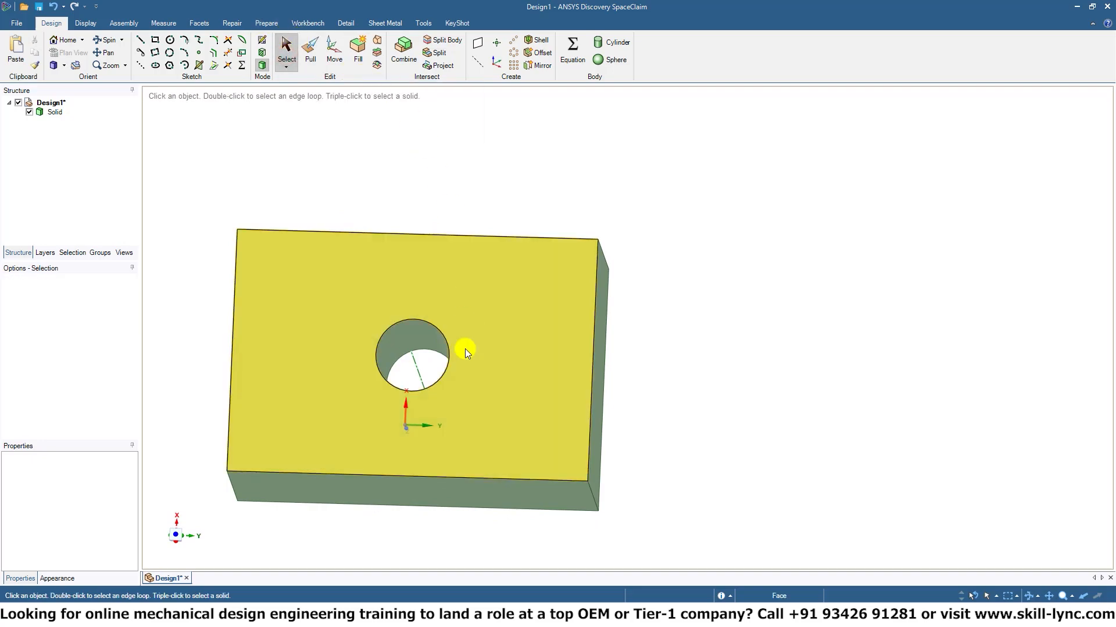
pyautogui.click(445, 354)
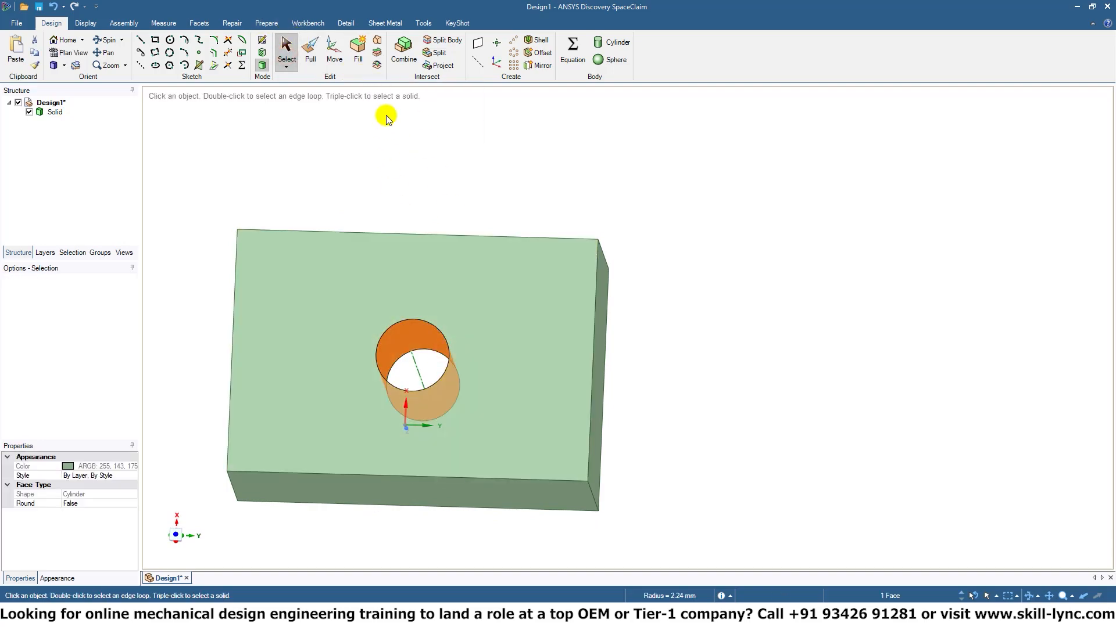
pyautogui.click(327, 54)
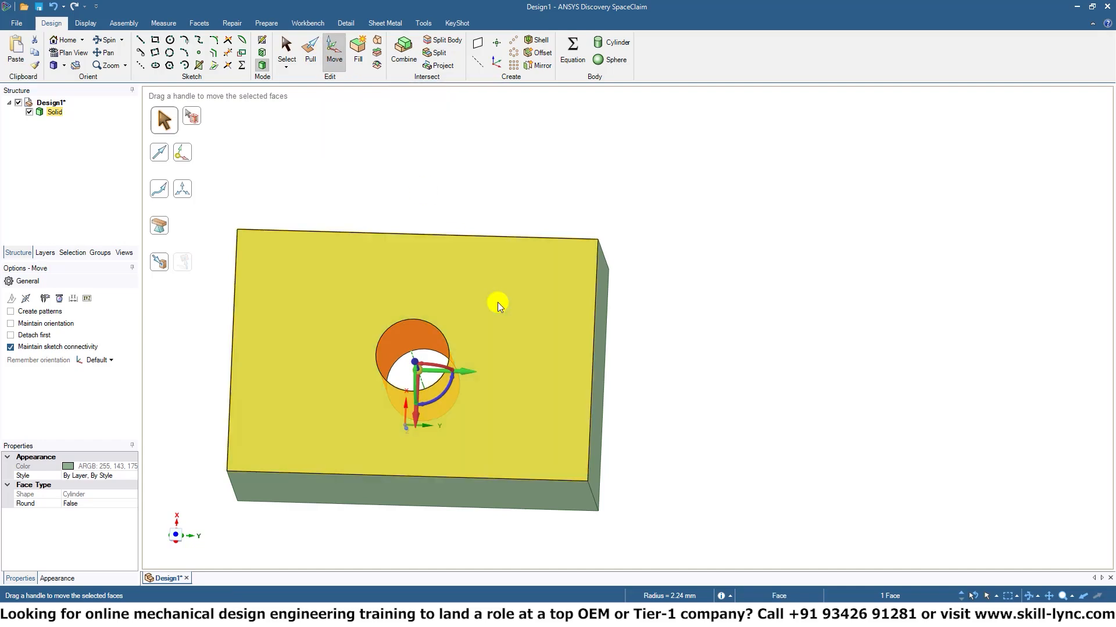
pyautogui.moveTo(497, 304); pyautogui.dragTo(669, 271, button='middle')
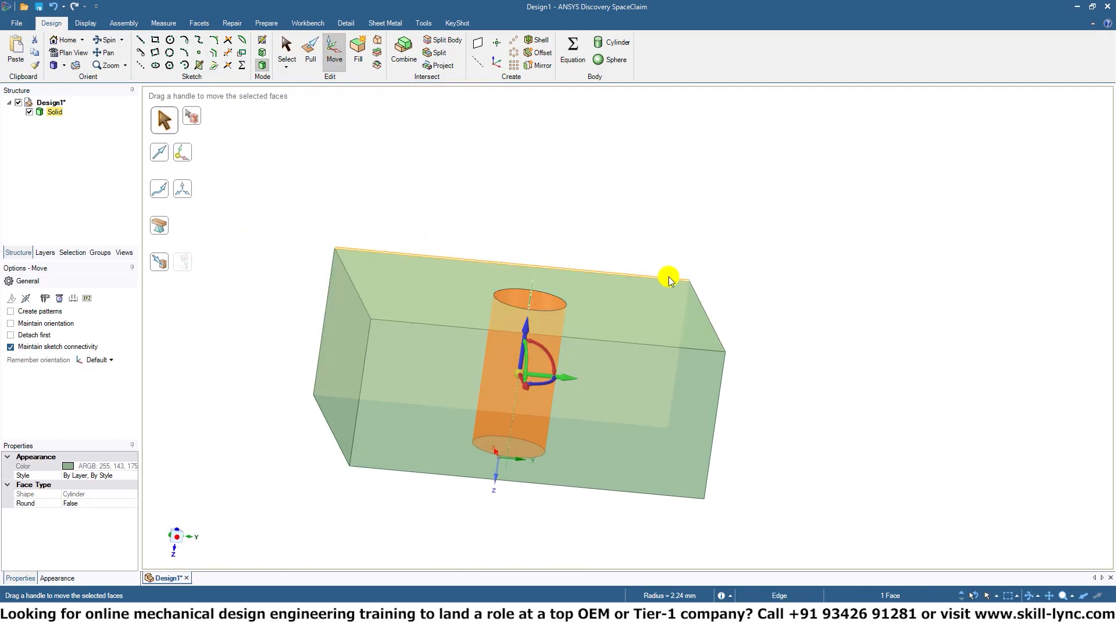
pyautogui.scroll(3, 663, 302)
pyautogui.scroll(-3, 639, 291)
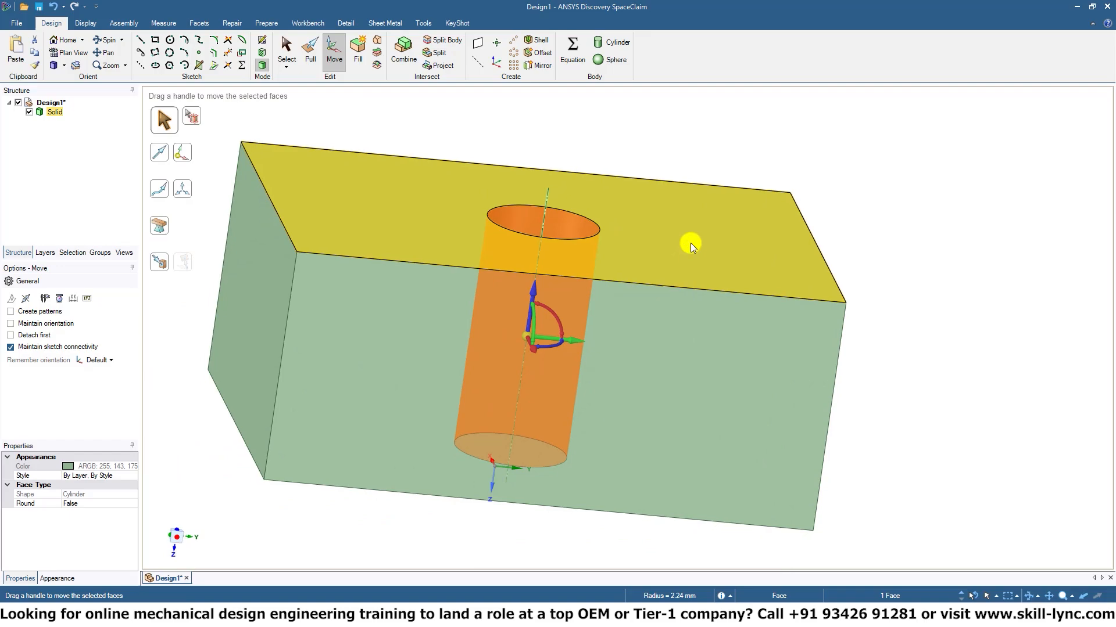
pyautogui.moveTo(689, 242); pyautogui.dragTo(683, 303, button='middle')
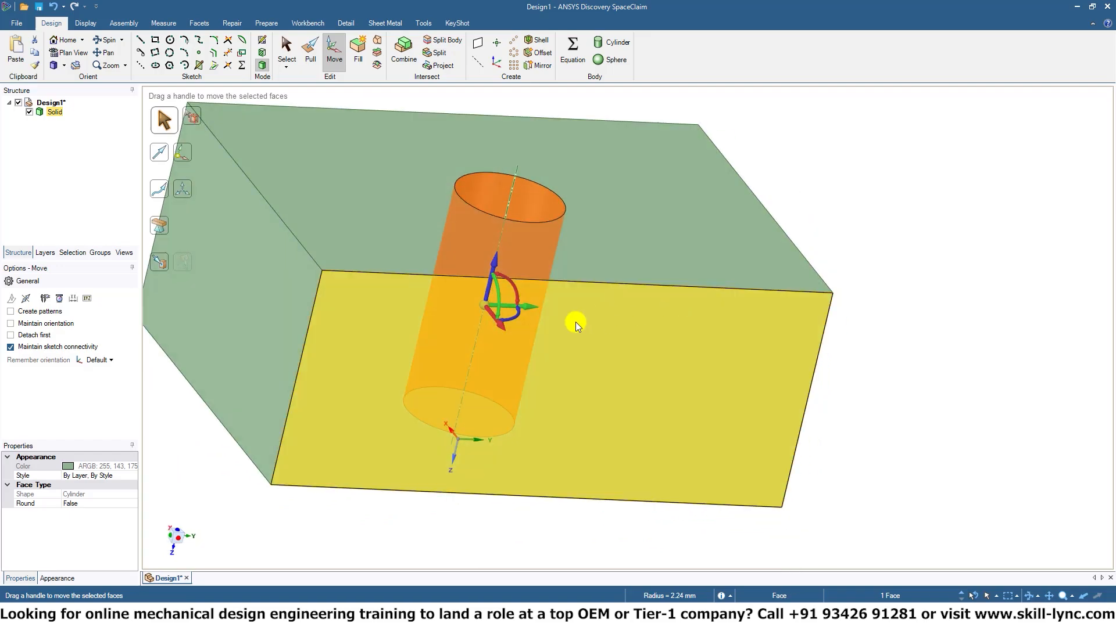
# Try moving the hole about 11.04 mm along the Y direction, and undo the move.
pyautogui.moveTo(539, 306); pyautogui.dragTo(781, 311)
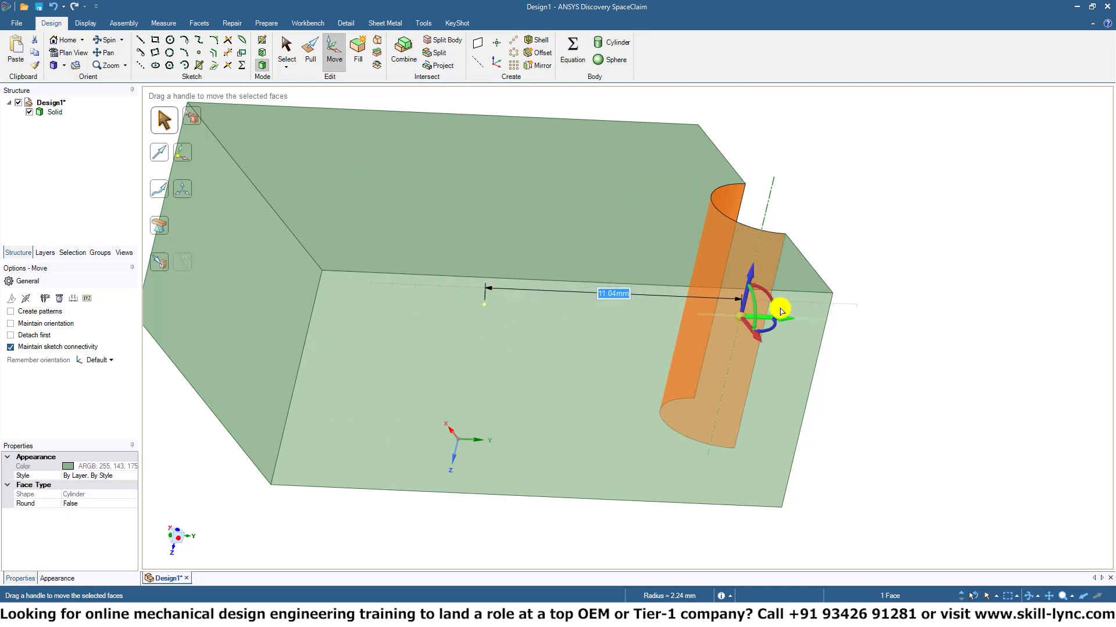
pyautogui.moveTo(835, 288); pyautogui.dragTo(889, 427, button='middle')
pyautogui.click(856, 420)
pyautogui.hotkey('ctrl', 'z')
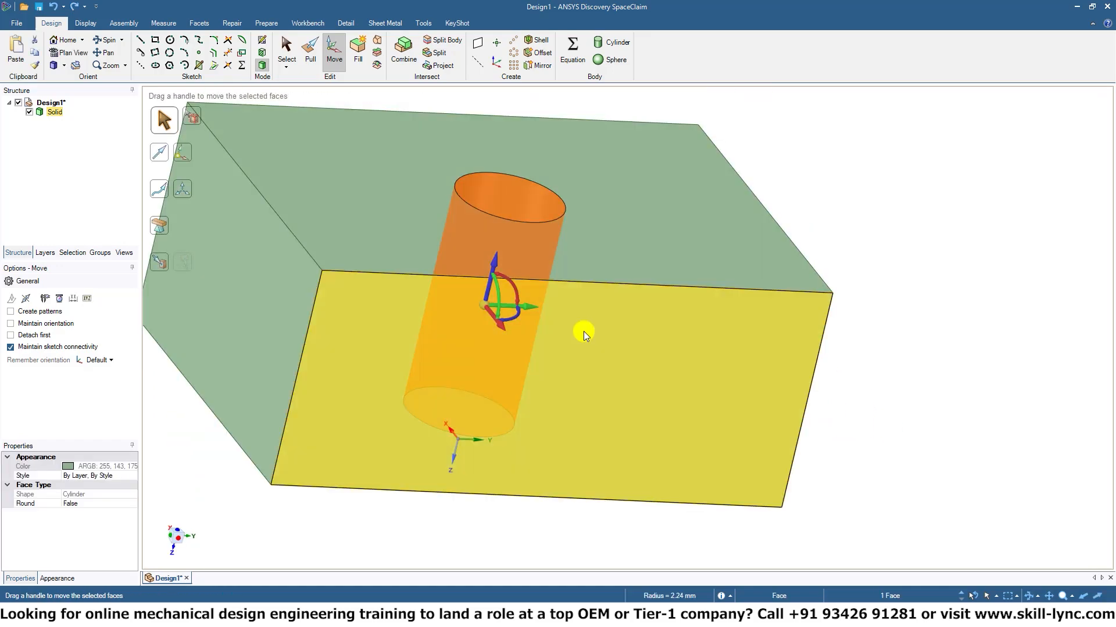
# Try moving the hole freely about 7.88 mm through the block's long side face, and undo the move.
pyautogui.moveTo(488, 311); pyautogui.dragTo(542, 404)
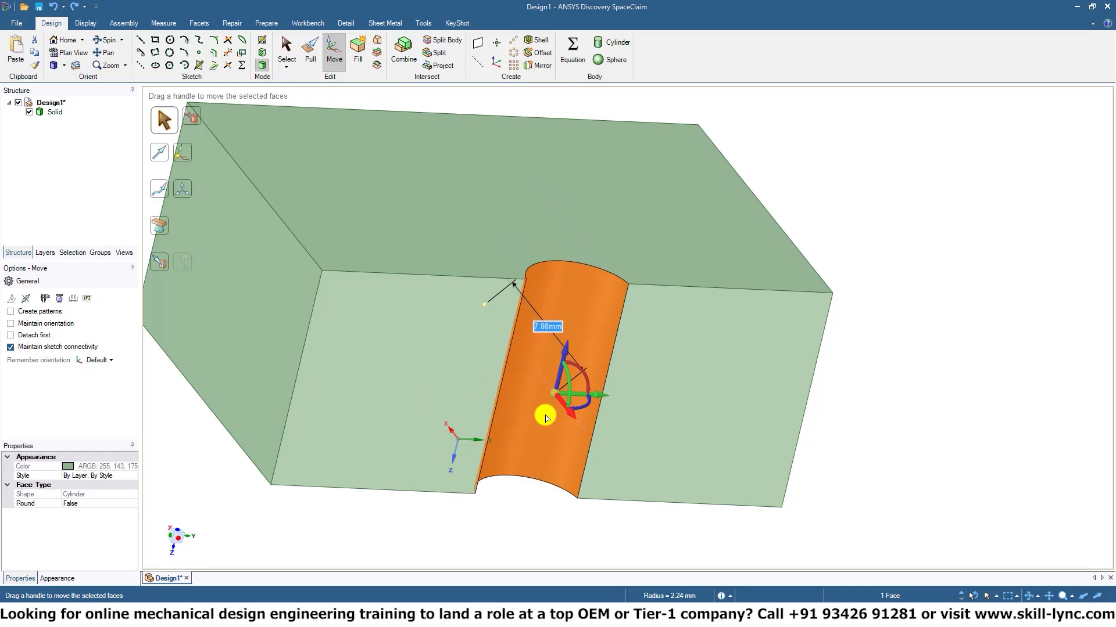
pyautogui.click(811, 414)
pyautogui.hotkey('ctrl', 'z')
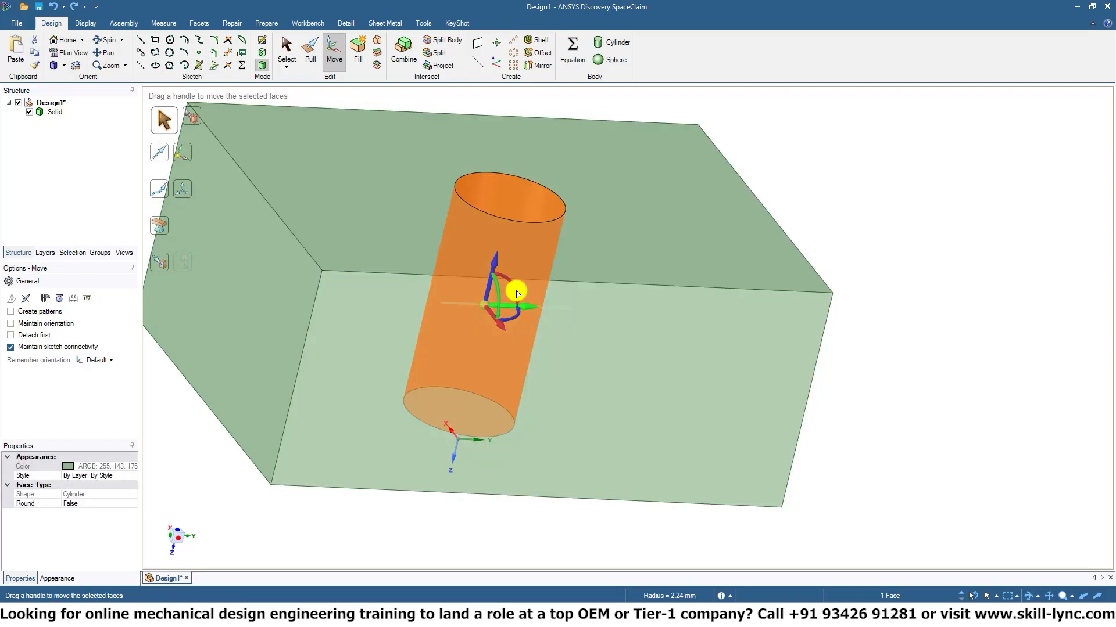
# Rotate the hole with the Move handle to about 313° so it runs diagonally through the block.
pyautogui.moveTo(517, 292); pyautogui.dragTo(660, 371)
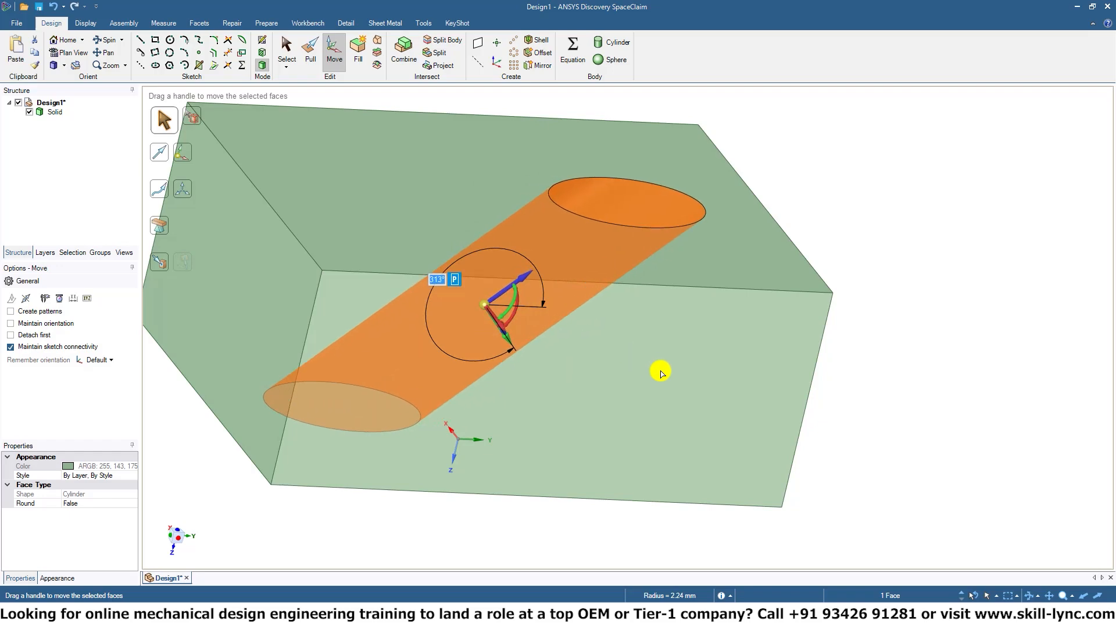
pyautogui.click(878, 319)
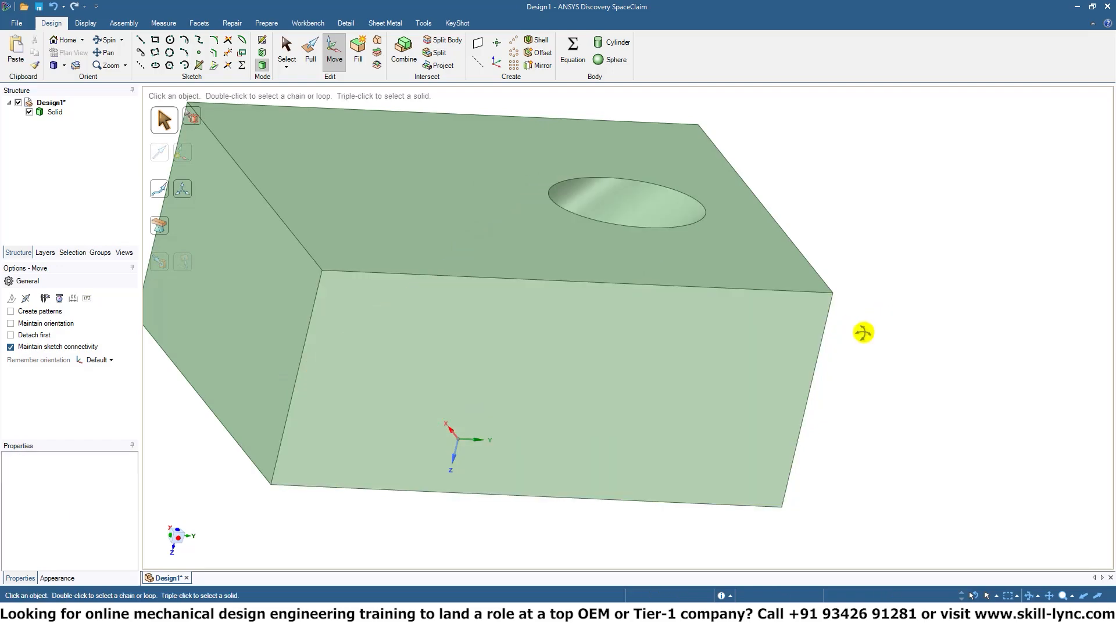
pyautogui.moveTo(864, 333); pyautogui.dragTo(670, 276, button='middle')
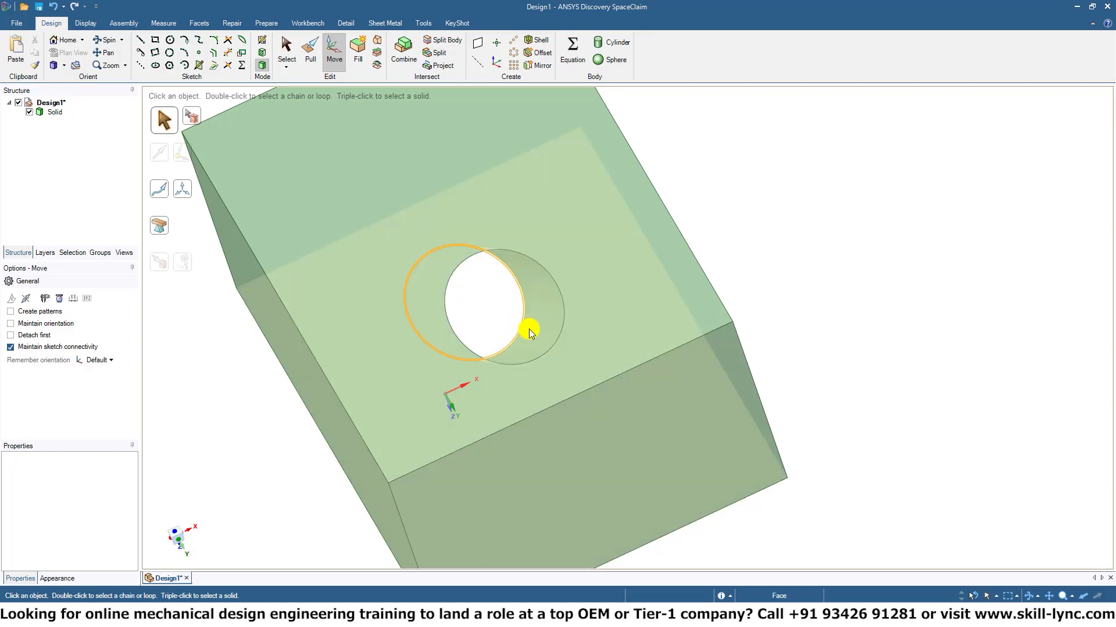
pyautogui.moveTo(528, 329); pyautogui.dragTo(536, 367, button='middle')
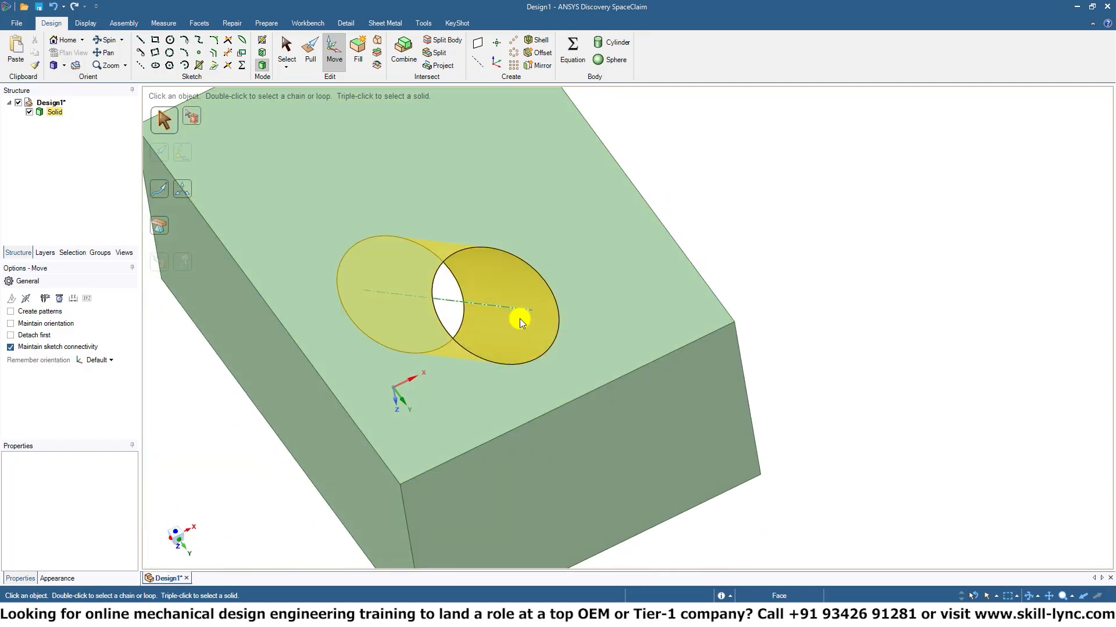
pyautogui.click(286, 48)
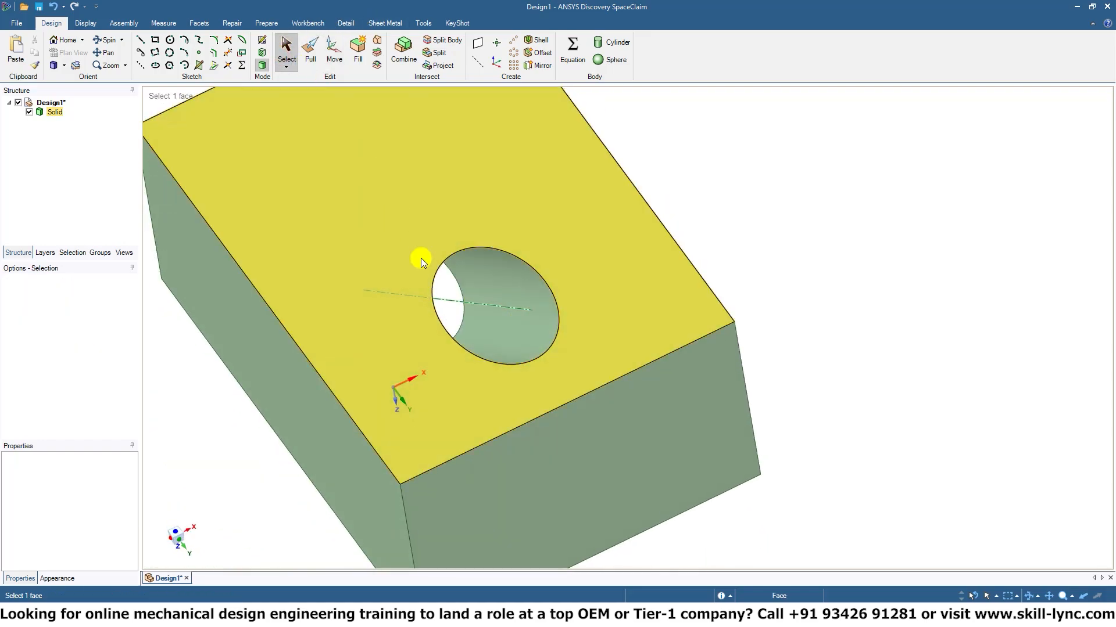
pyautogui.click(515, 317)
pyautogui.moveTo(514, 317); pyautogui.dragTo(638, 442, button='middle')
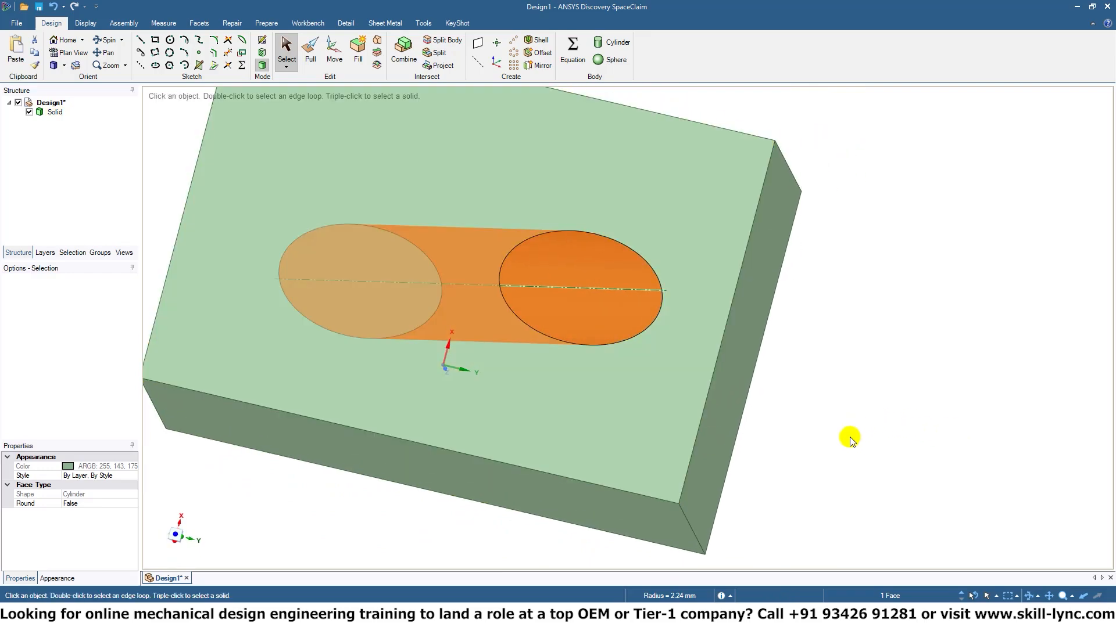
pyautogui.moveTo(860, 442)
pyautogui.mouseDown(button='middle')
pyautogui.moveTo(886, 393)
pyautogui.moveTo(879, 433)
pyautogui.moveTo(897, 326)
pyautogui.moveTo(890, 419)
pyautogui.moveTo(838, 400)
pyautogui.mouseUp(button='middle')
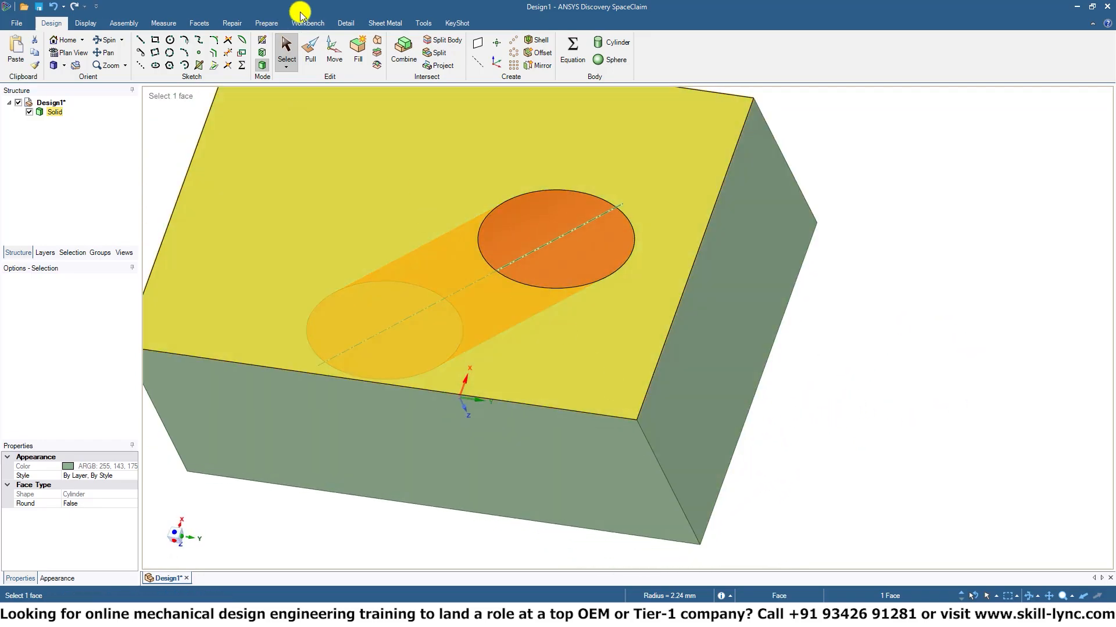
# Restore the hole's diagonal tilt through the block and clear the selection.
pyautogui.click(261, 40)
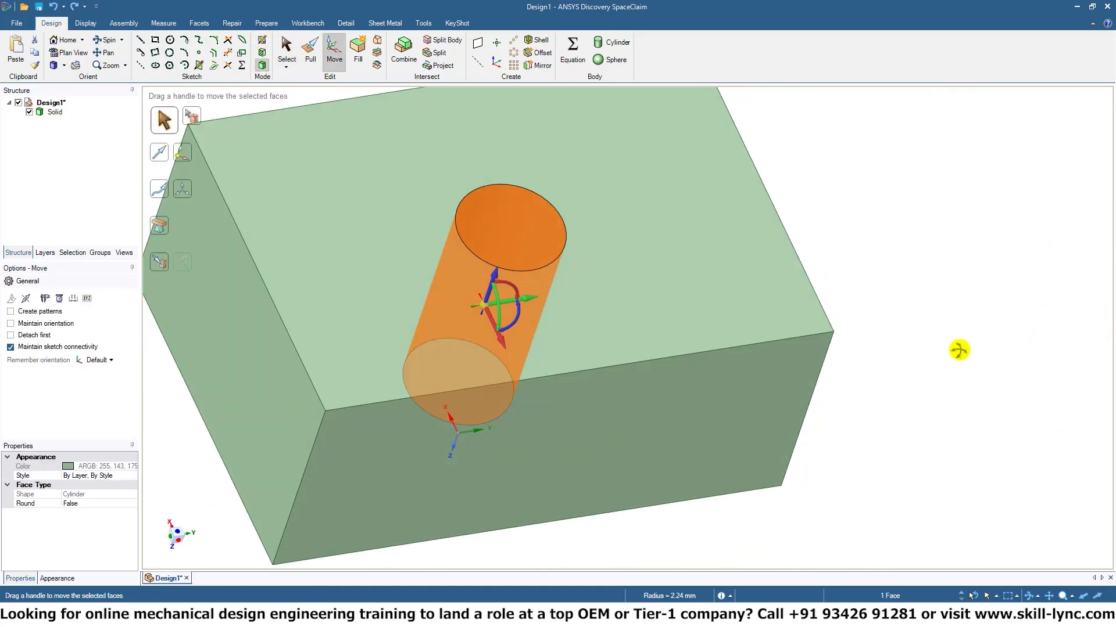
pyautogui.hotkey('ctrl', 'z')
pyautogui.click(971, 335)
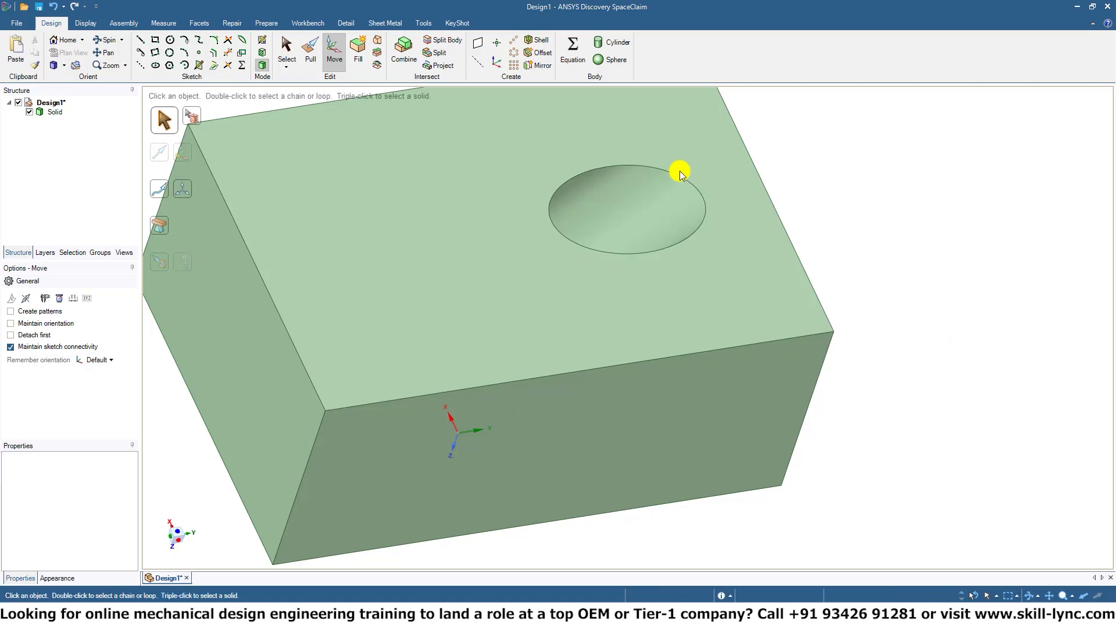
# Start a sketch on the block's top face and activate the ellipse tool.
pyautogui.click(281, 43)
pyautogui.click(259, 43)
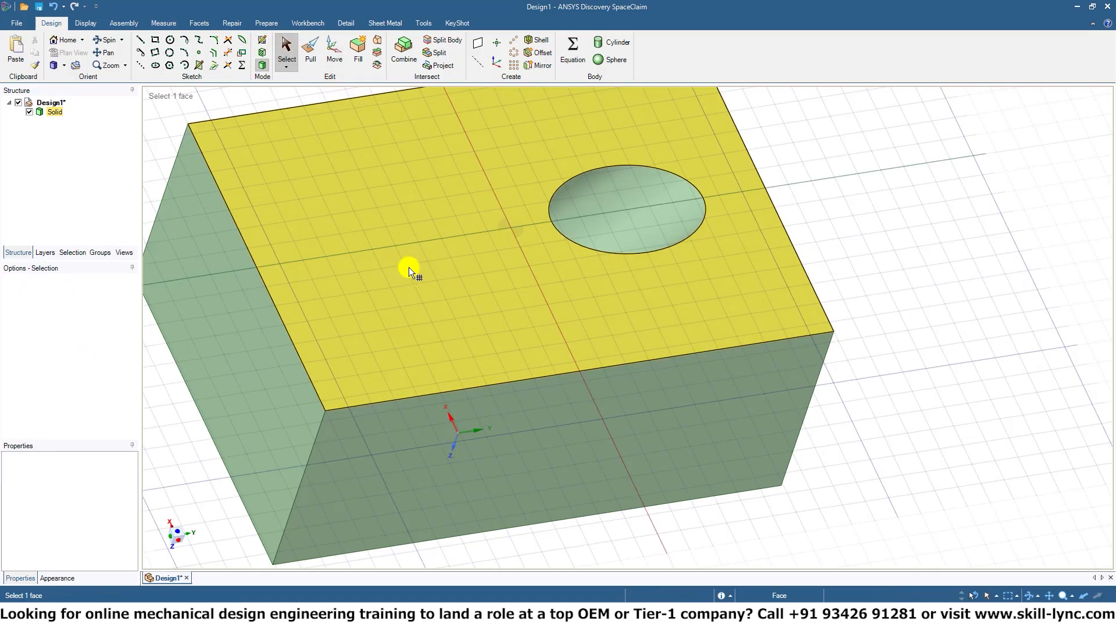
pyautogui.click(416, 282)
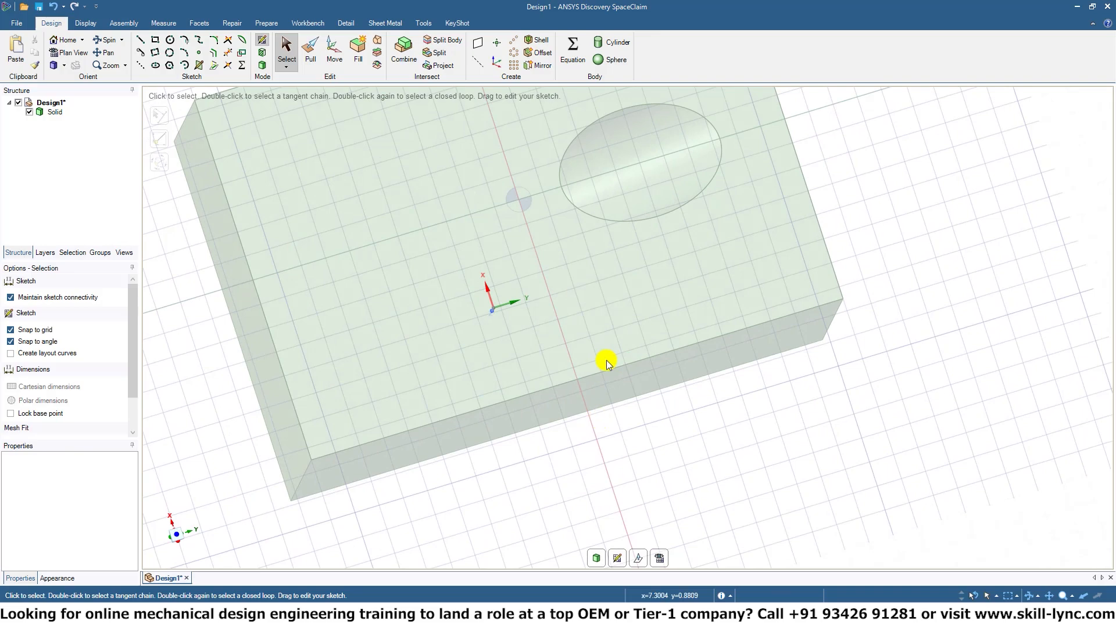
pyautogui.click(156, 66)
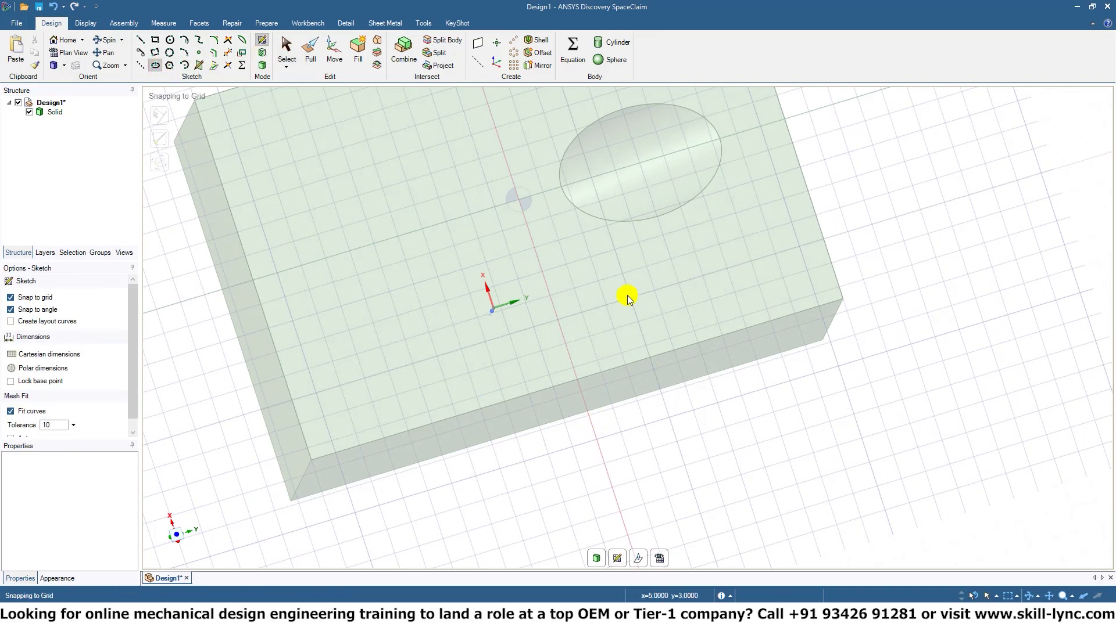
pyautogui.click(598, 306)
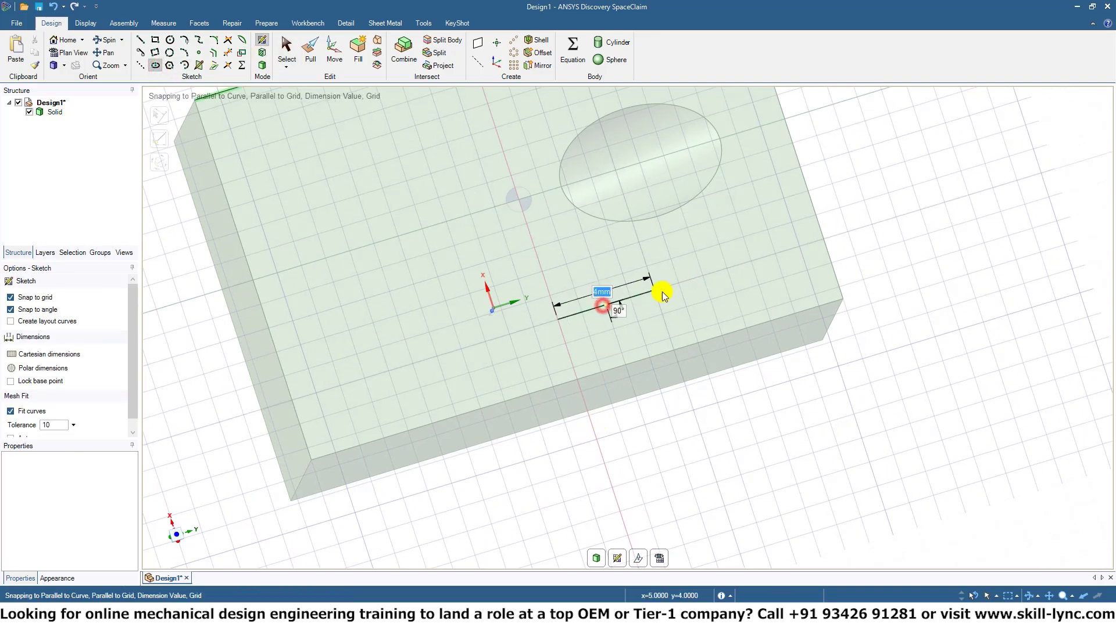
pyautogui.click(738, 273)
pyautogui.press('Escape')
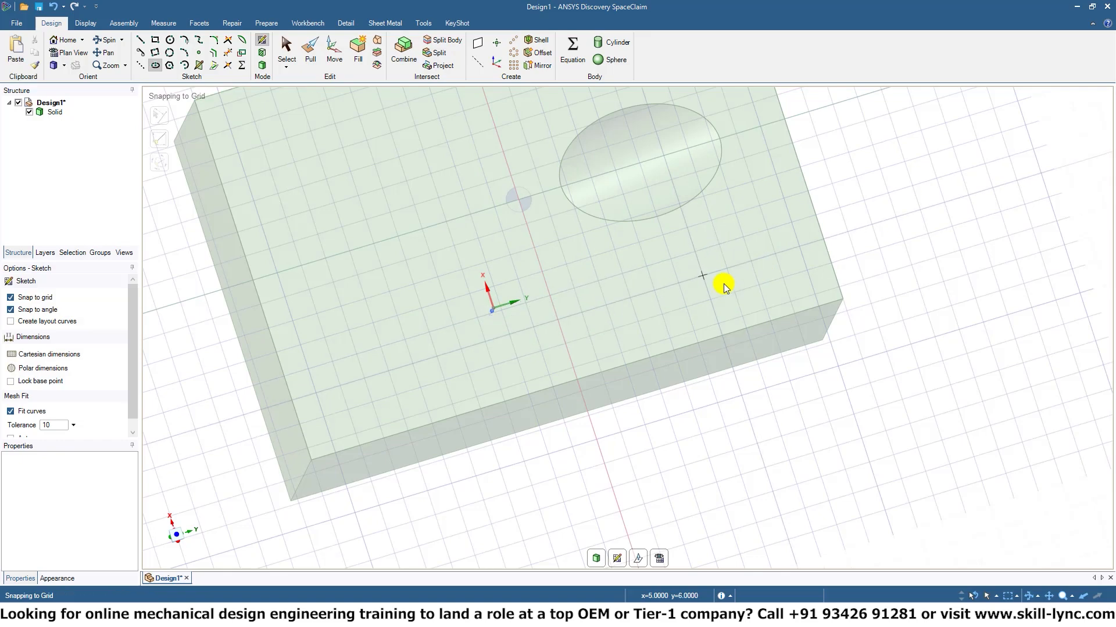
# Sketch an ellipse about 6 mm by 4 mm on the block's top face, between the tilted hole and the long edge.
pyautogui.click(682, 278)
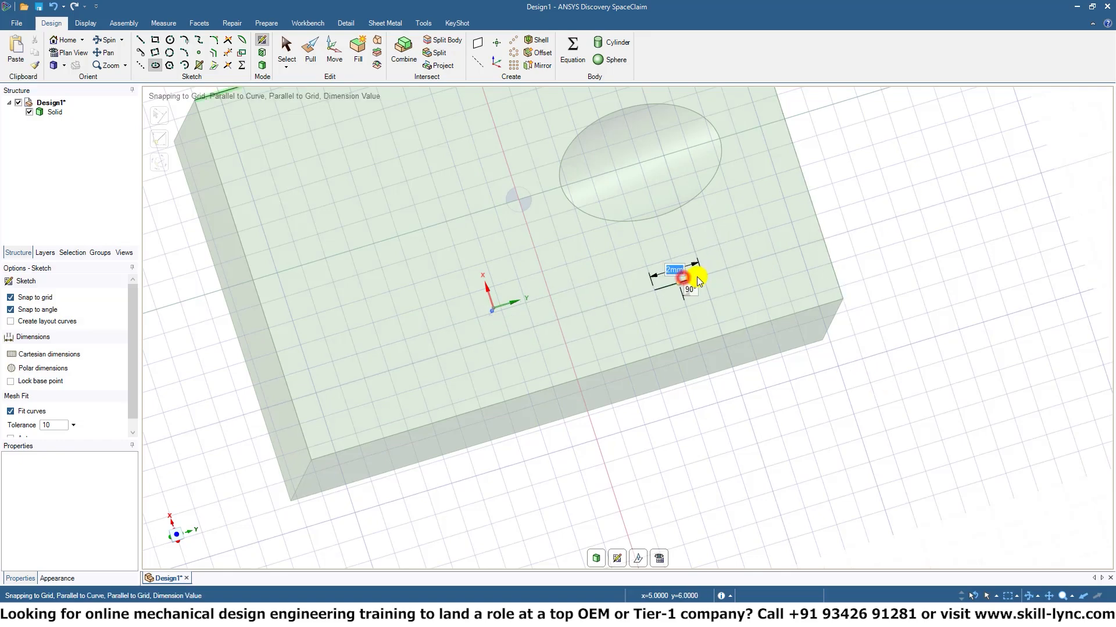
pyautogui.click(749, 263)
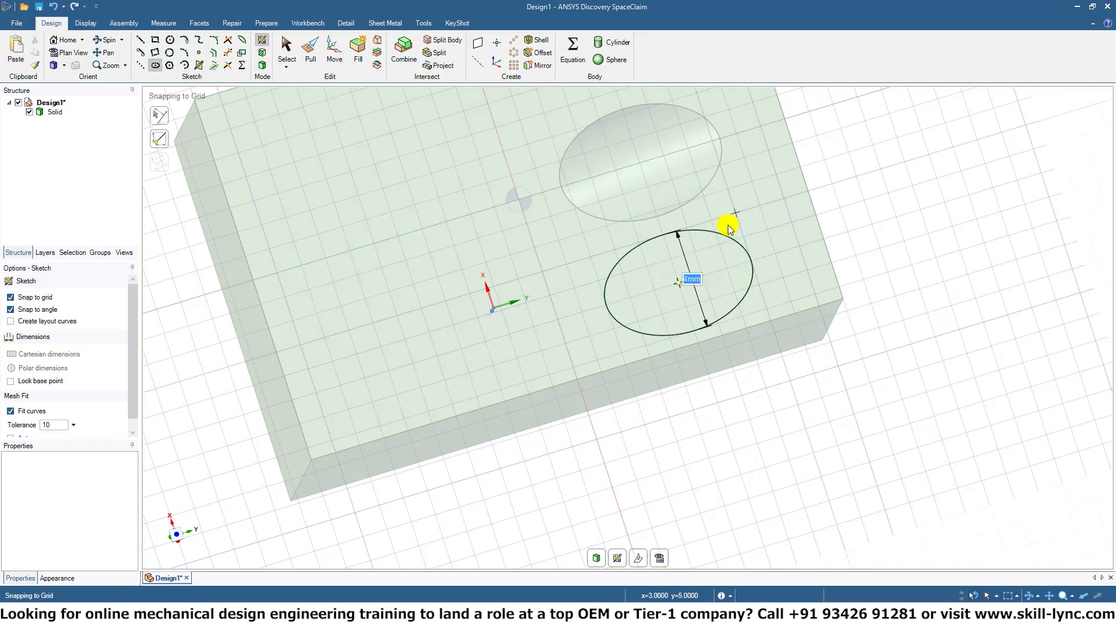
pyautogui.click(723, 229)
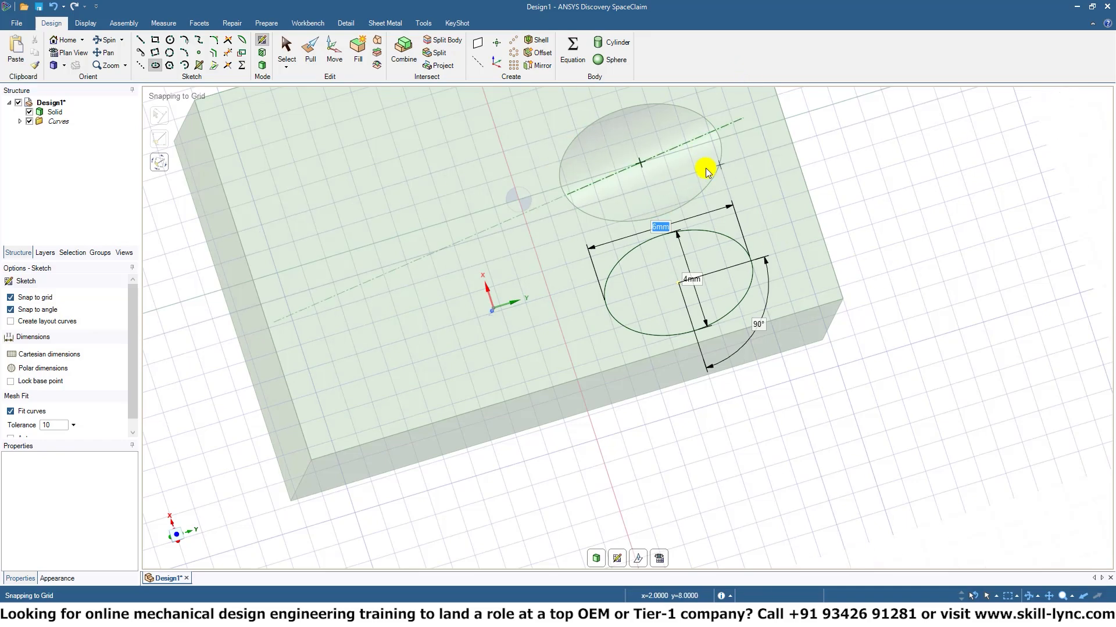
# Turn the sketched ellipse into a face and select it for the Pull tool.
pyautogui.moveTo(1058, 532); pyautogui.dragTo(1060, 480, button='middle')
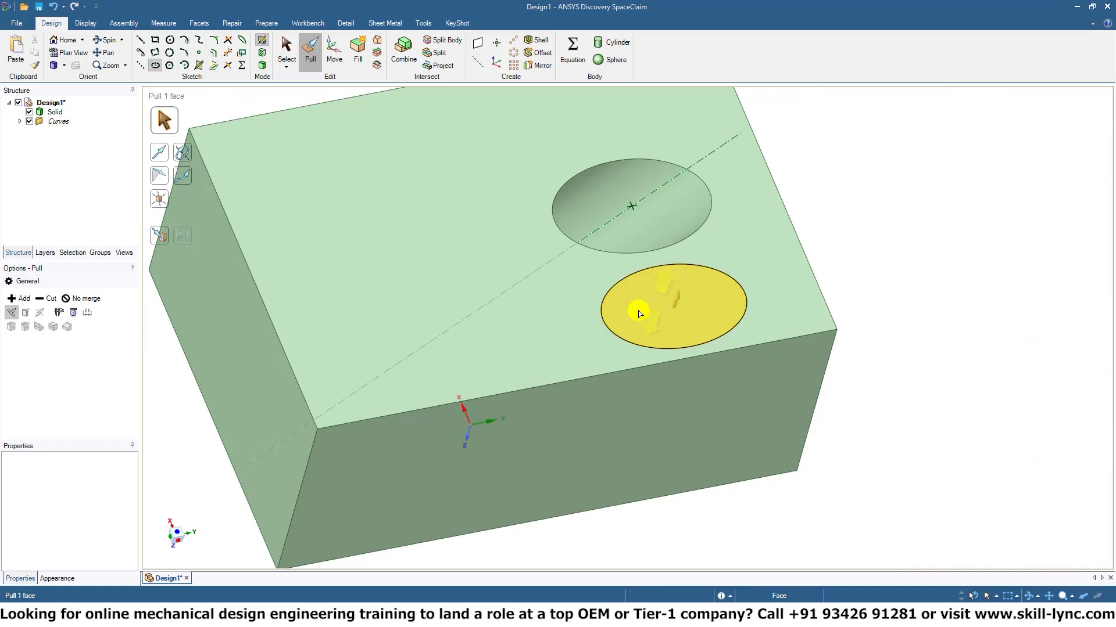
pyautogui.click(668, 314)
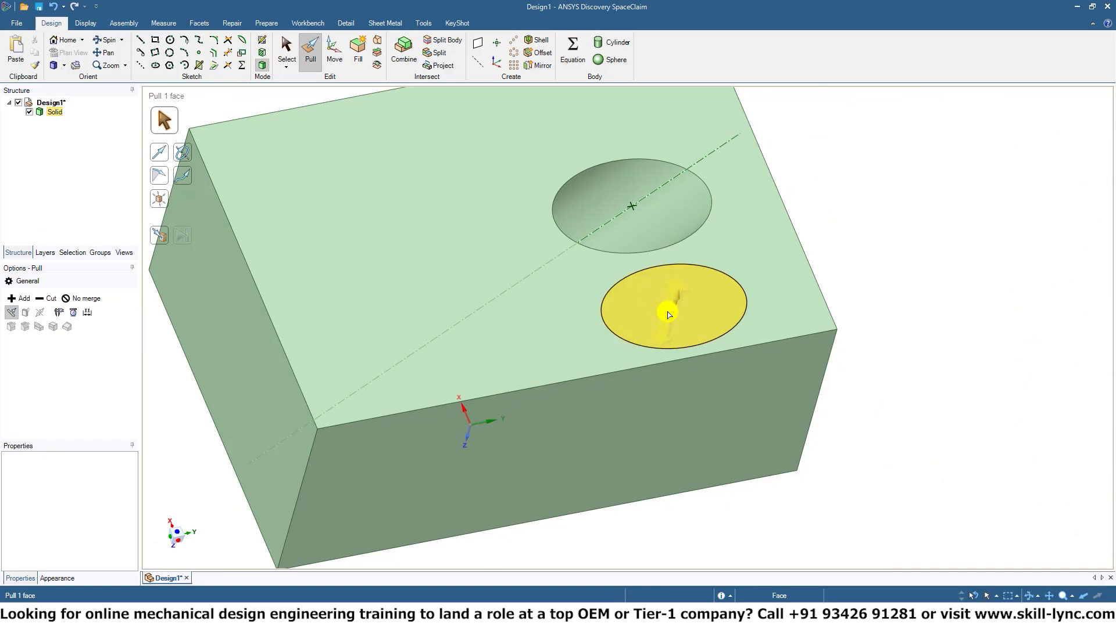
pyautogui.click(666, 315)
# Try cutting the elliptical face straight down through the block with Pull, and undo the cut.
pyautogui.moveTo(1105, 341)
pyautogui.mouseDown(button='middle')
pyautogui.moveTo(1013, 353)
pyautogui.moveTo(1013, 324)
pyautogui.moveTo(1016, 334)
pyautogui.moveTo(1029, 308)
pyautogui.moveTo(1014, 305)
pyautogui.mouseUp(button='middle')
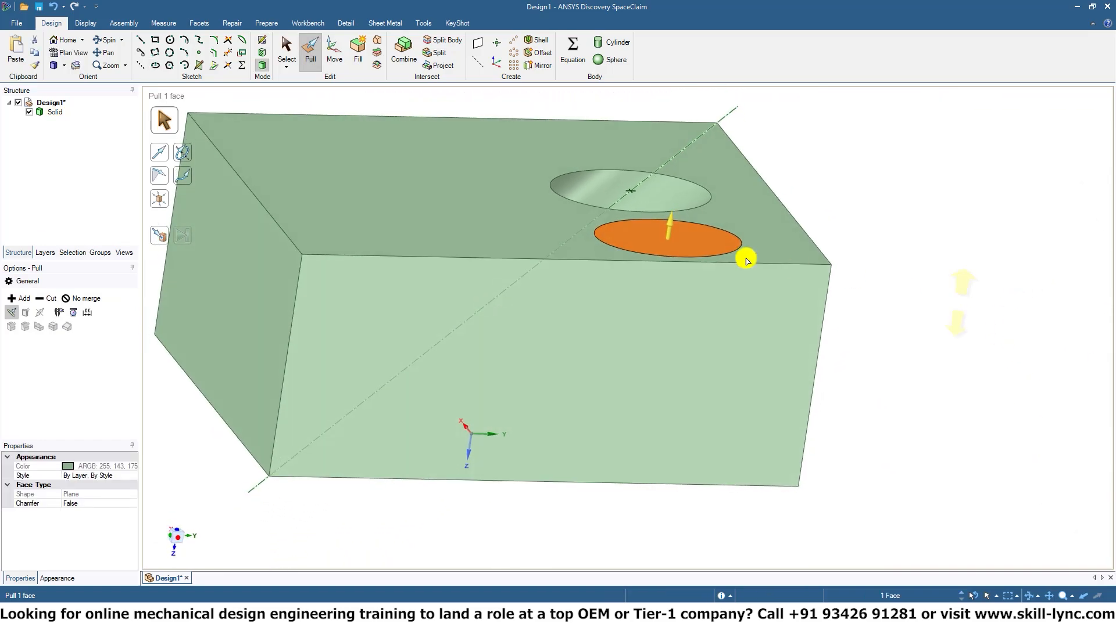
pyautogui.click(52, 303)
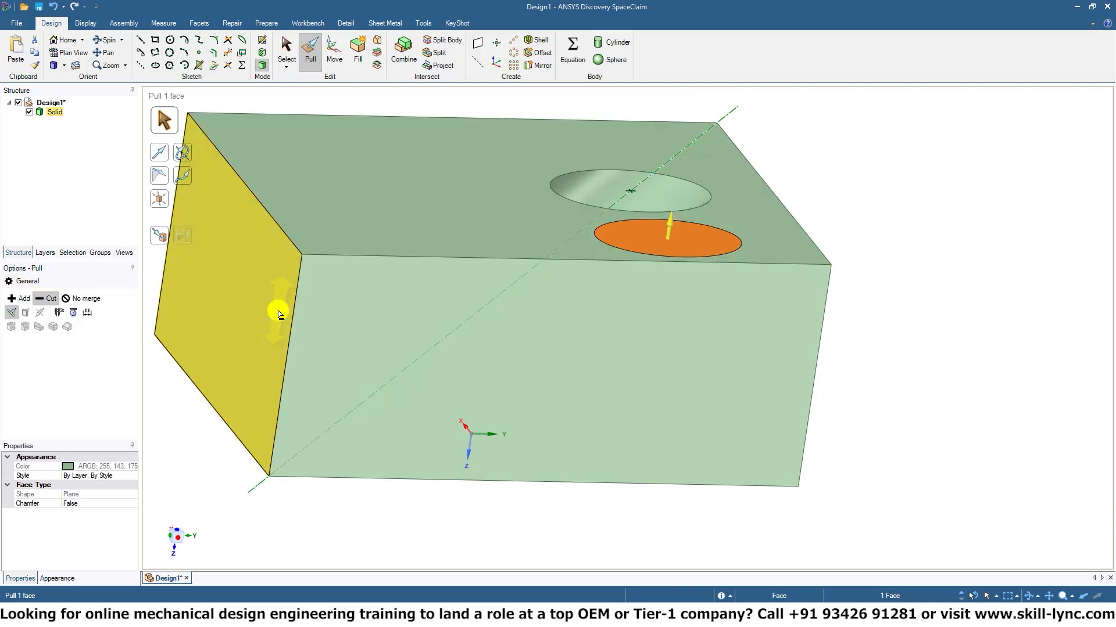
pyautogui.moveTo(666, 235); pyautogui.dragTo(660, 522)
pyautogui.moveTo(1103, 455); pyautogui.dragTo(918, 528, button='middle')
pyautogui.click(549, 244)
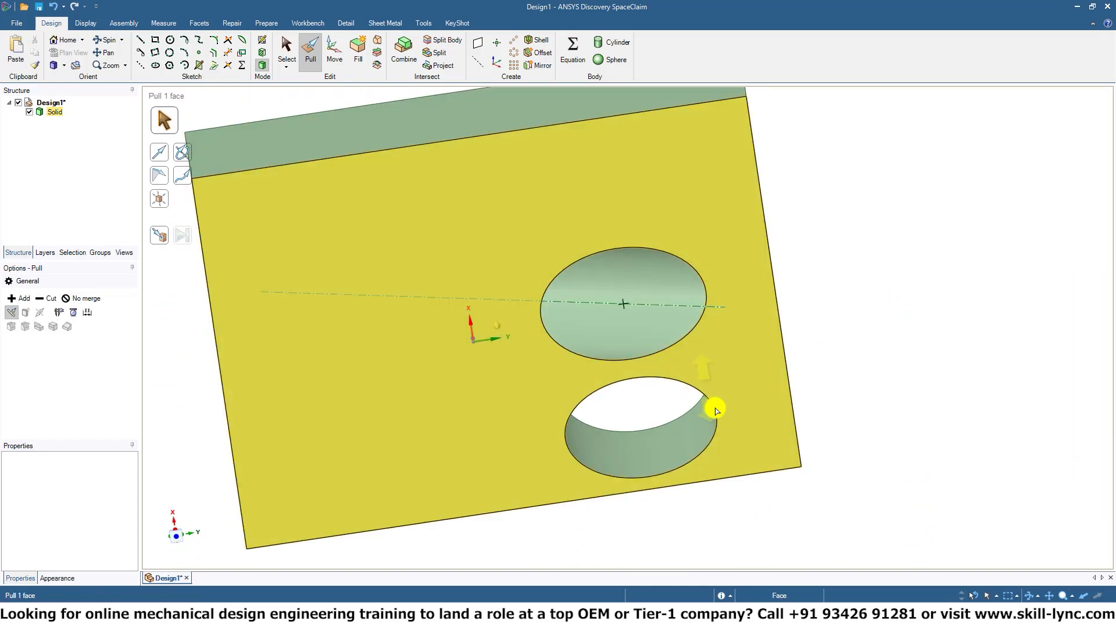
pyautogui.moveTo(717, 411); pyautogui.dragTo(774, 274, button='middle')
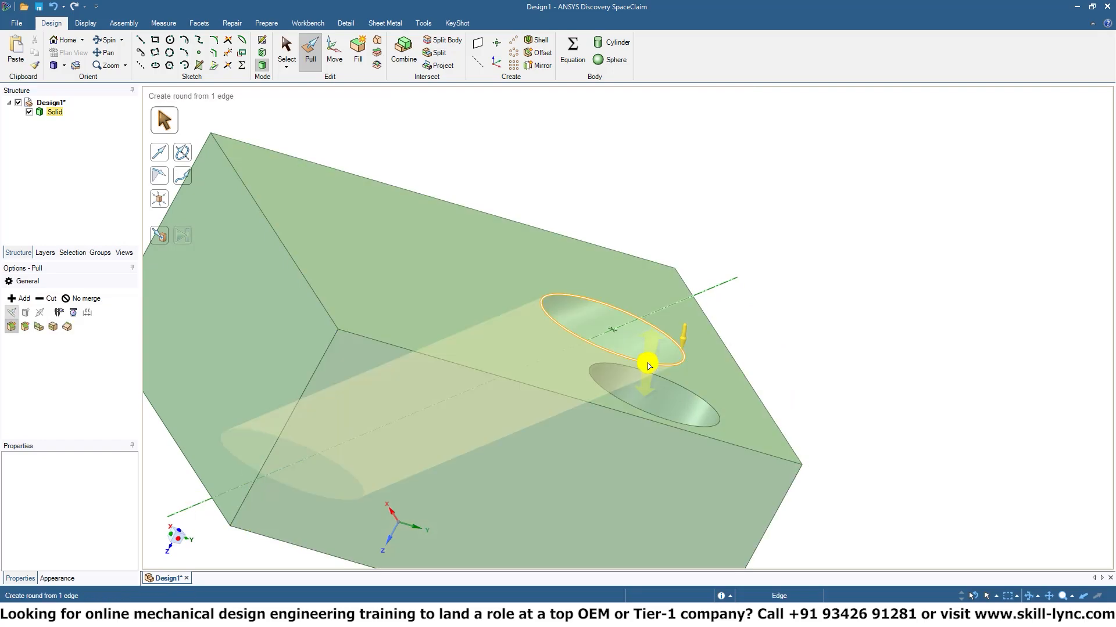
pyautogui.moveTo(1010, 386); pyautogui.dragTo(940, 431, button='middle')
pyautogui.hotkey('ctrl', 'z')
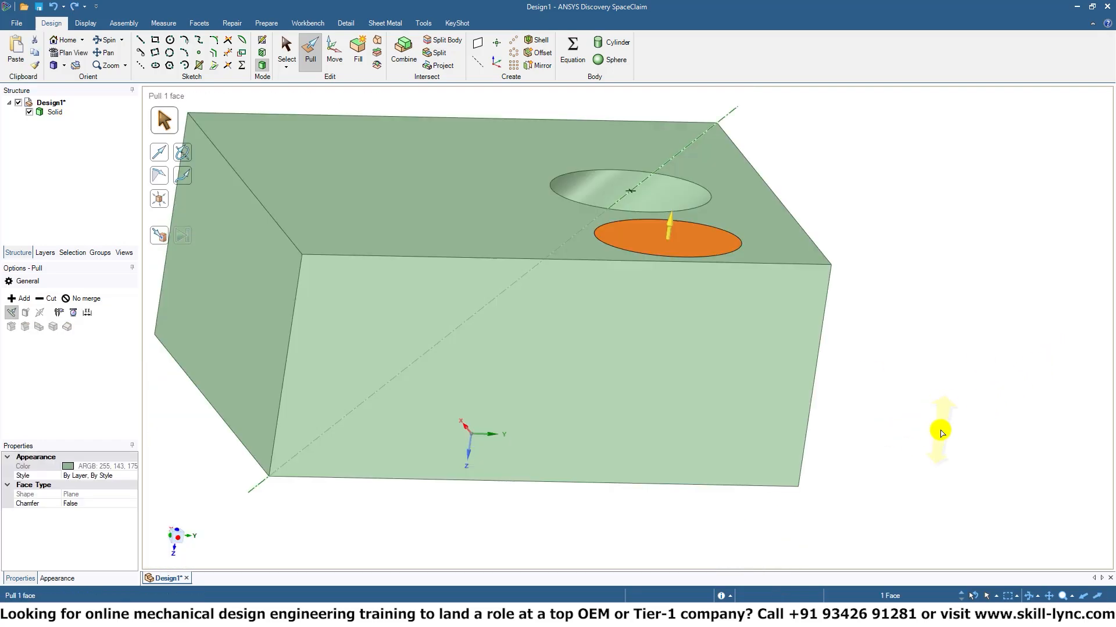
# Try cutting the elliptical face through the block with the tilted hole's axis as pull direction, and undo the cut.
pyautogui.moveTo(951, 362); pyautogui.dragTo(940, 395, button='middle')
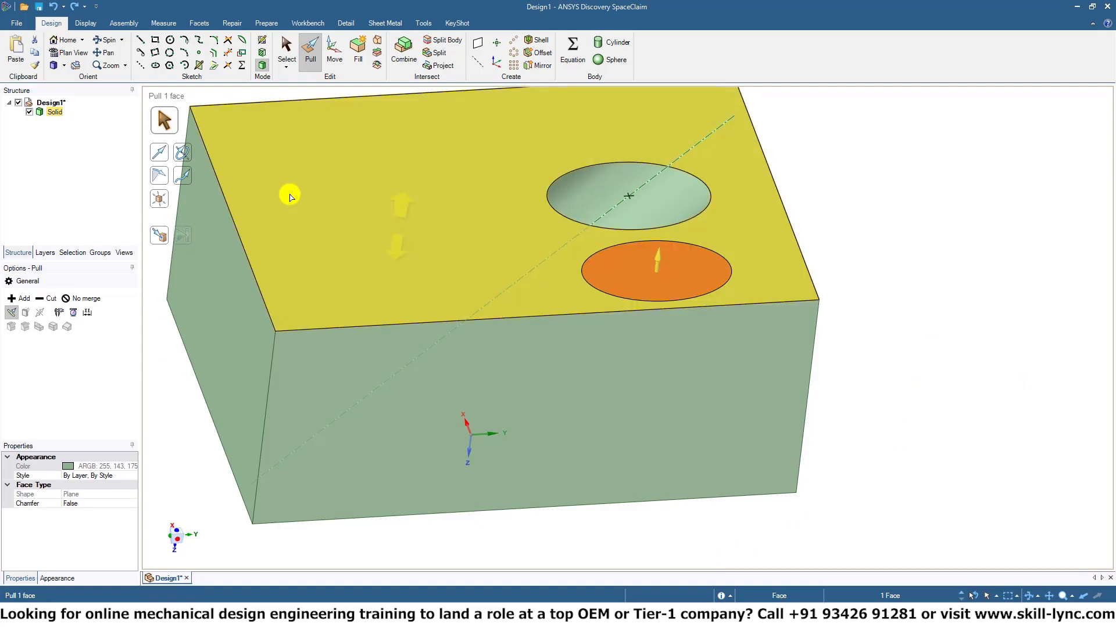
pyautogui.click(160, 152)
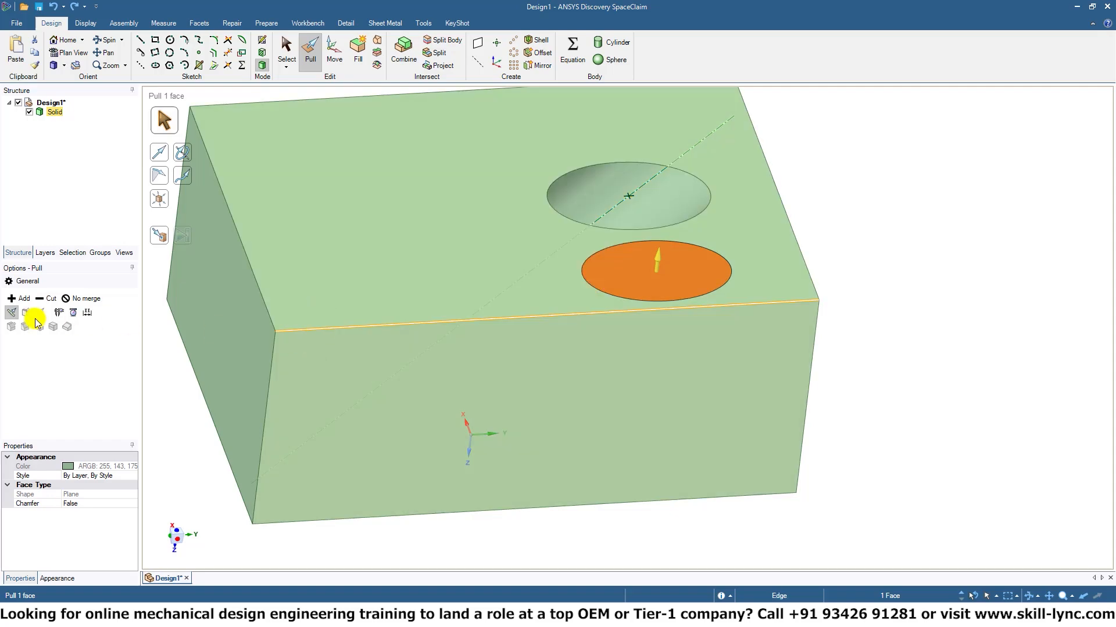
pyautogui.click(47, 300)
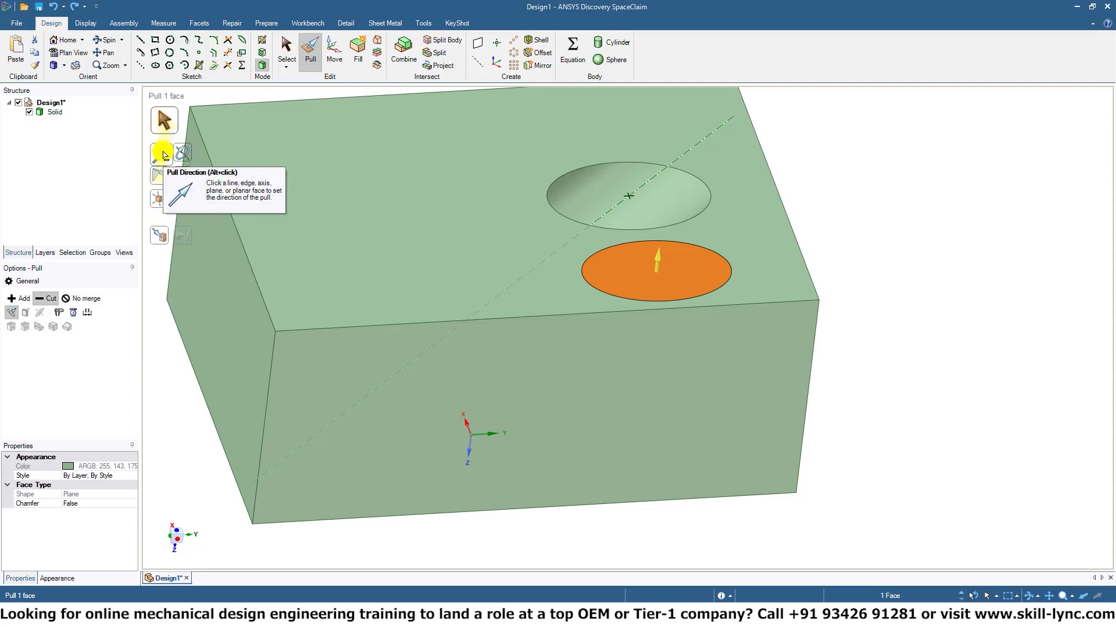
pyautogui.click(164, 154)
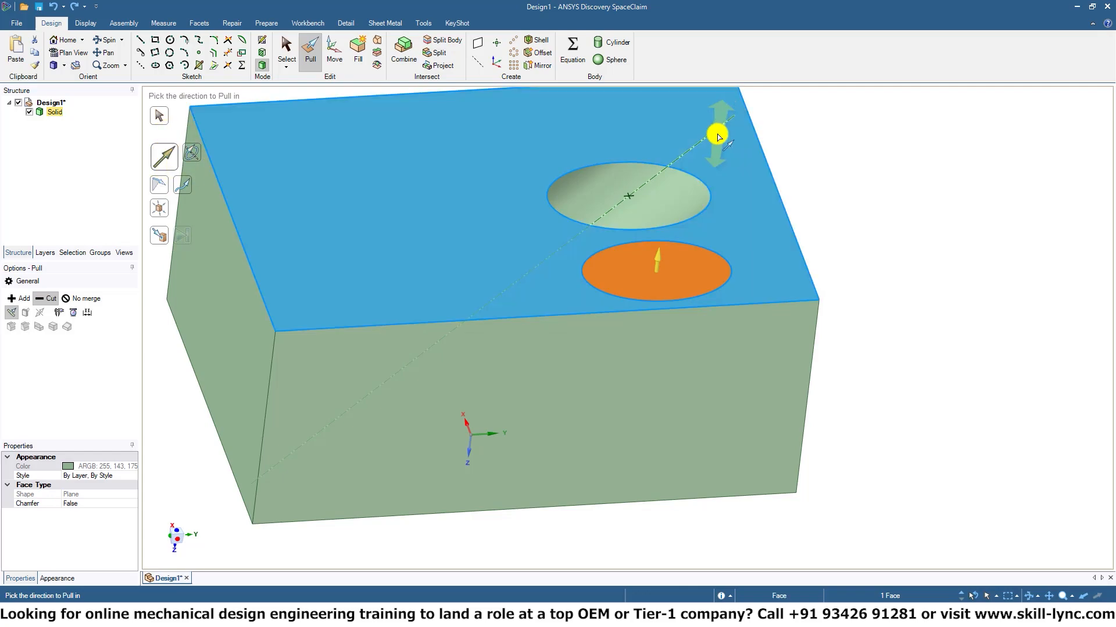
pyautogui.click(714, 133)
pyautogui.click(712, 133)
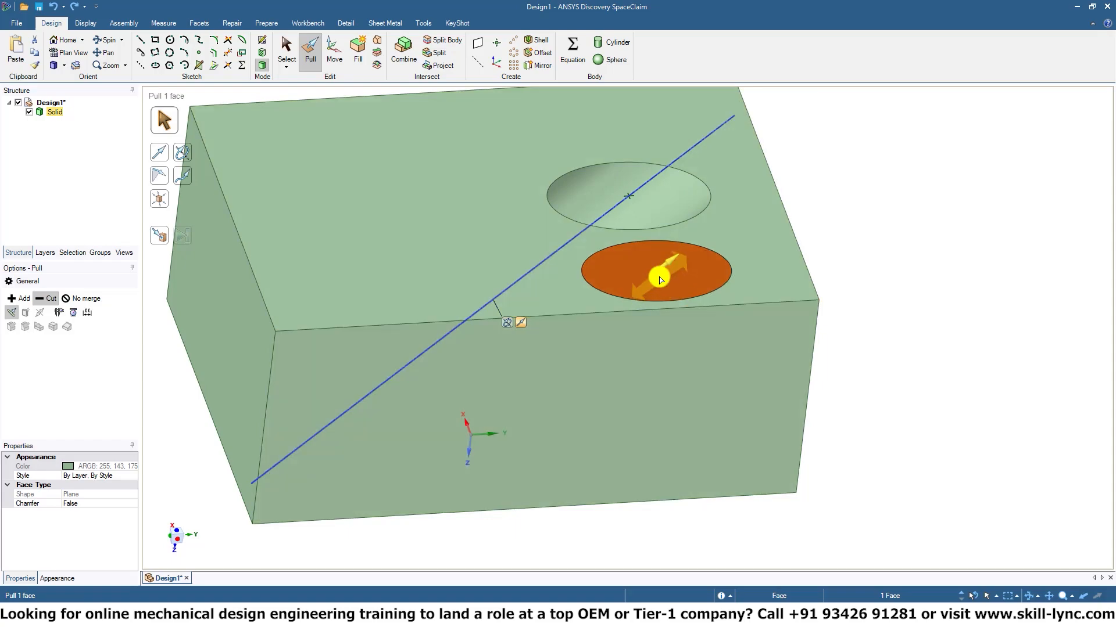
pyautogui.moveTo(660, 275); pyautogui.dragTo(351, 517)
pyautogui.moveTo(807, 401); pyautogui.dragTo(882, 435, button='middle')
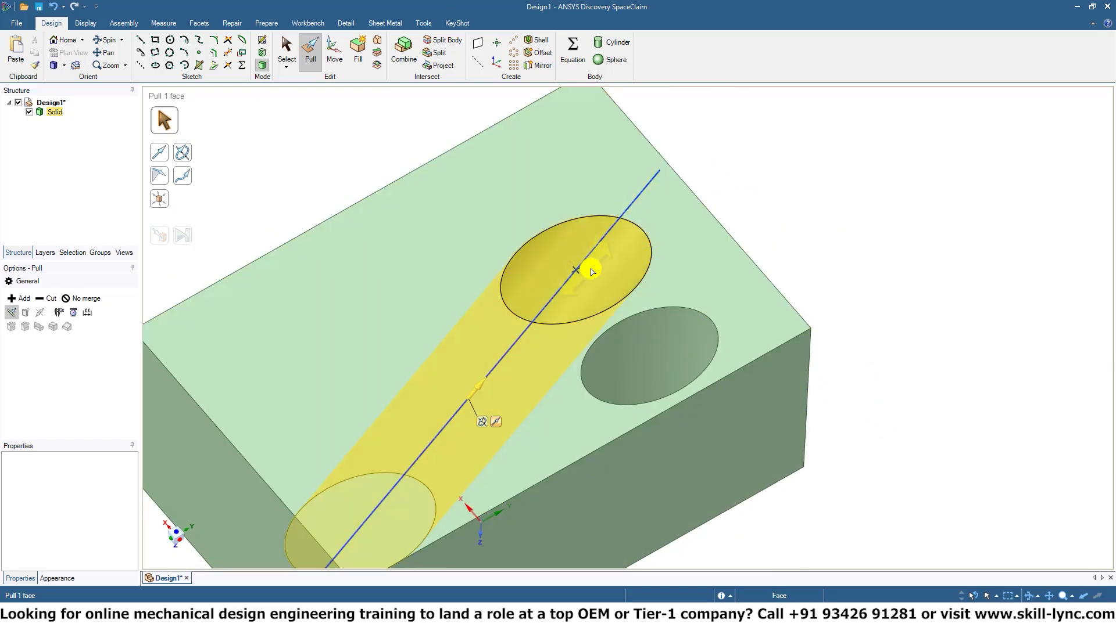
pyautogui.hotkey('ctrl', 'z')
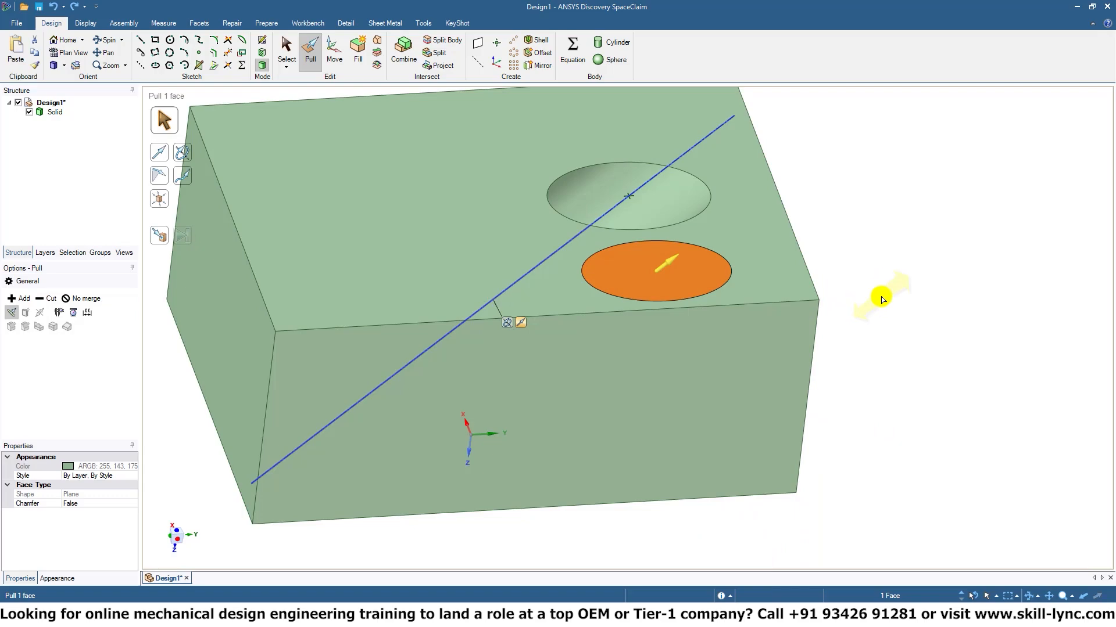
pyautogui.click(881, 300)
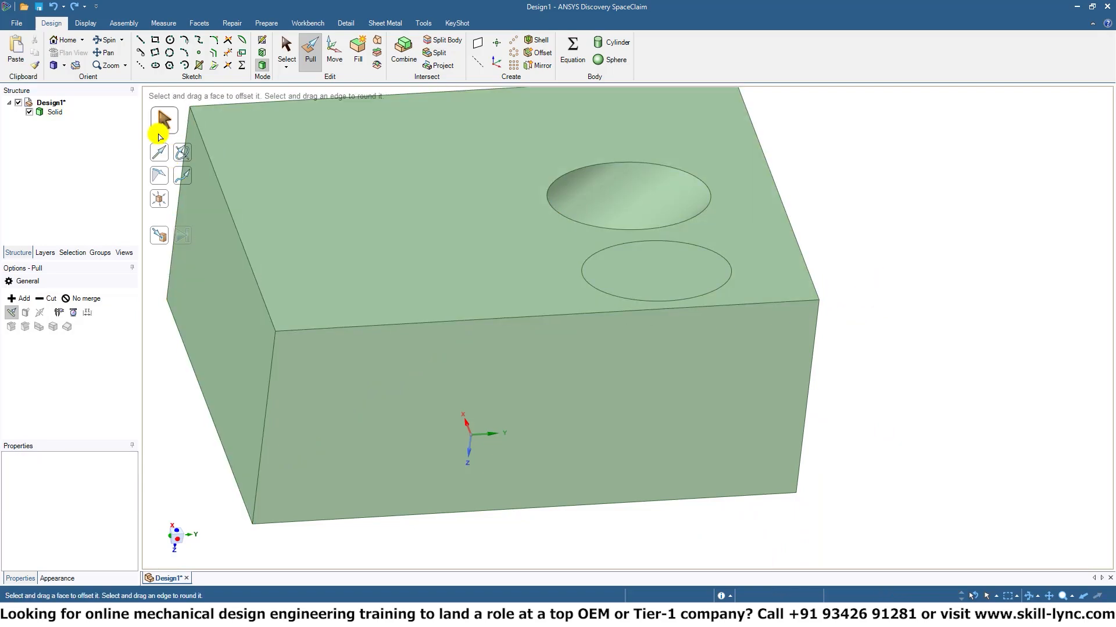
# Create a plane on the block's long side face next to the ellipse.
pyautogui.click(266, 142)
pyautogui.click(478, 43)
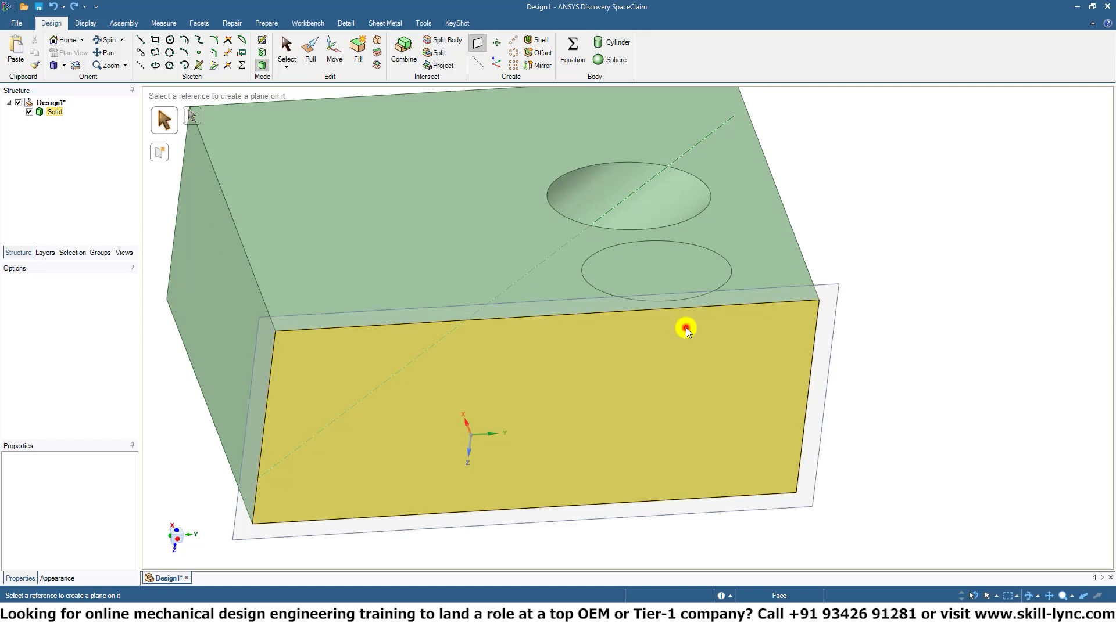
pyautogui.click(686, 329)
# Sketch a diagonal construction line about 24.8 mm long at about 136.6° across the block's long side face.
pyautogui.moveTo(992, 496); pyautogui.dragTo(924, 339, button='middle')
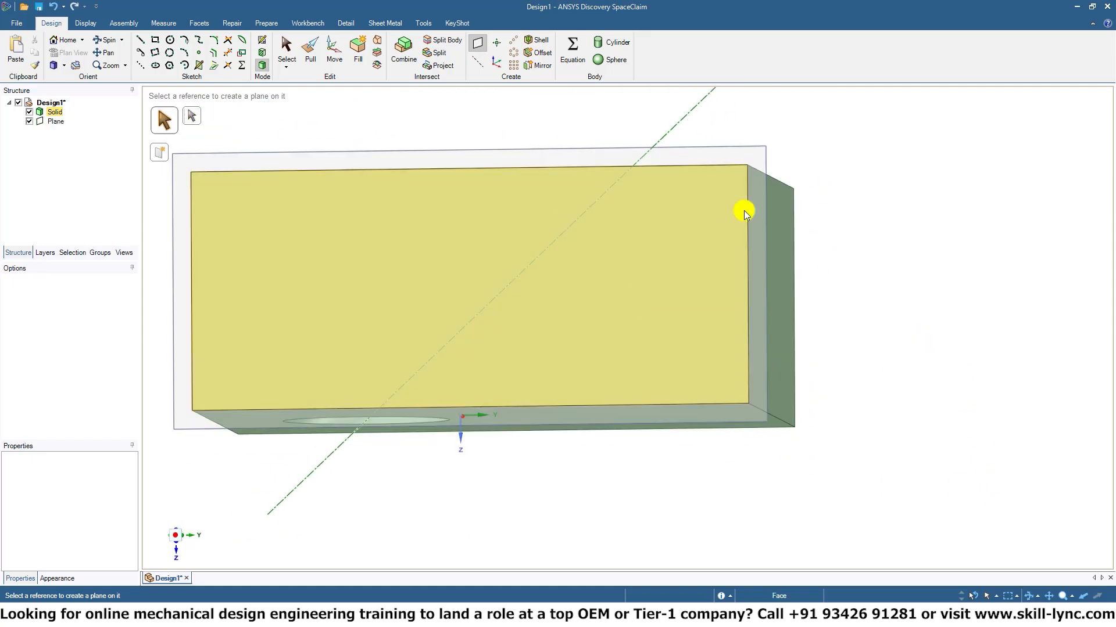
pyautogui.click(143, 67)
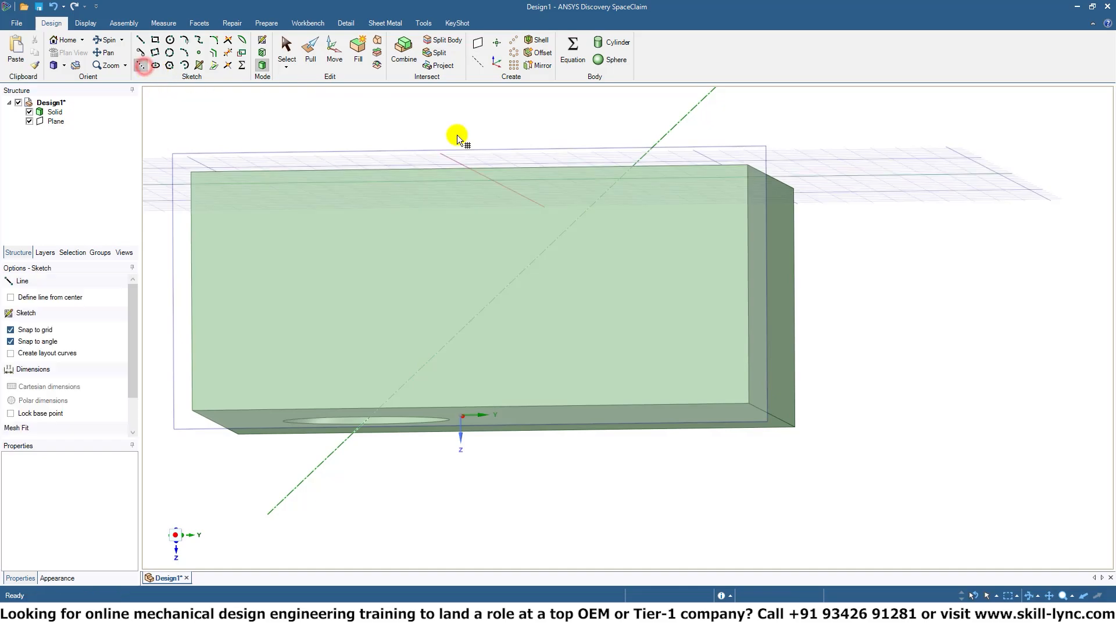
pyautogui.click(662, 214)
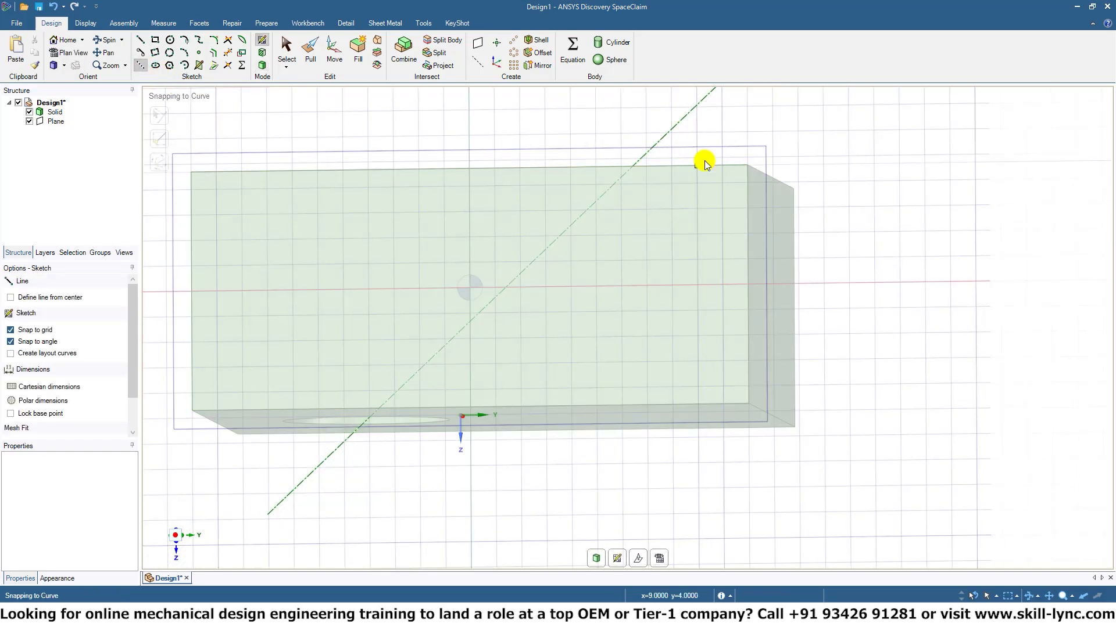
pyautogui.click(746, 106)
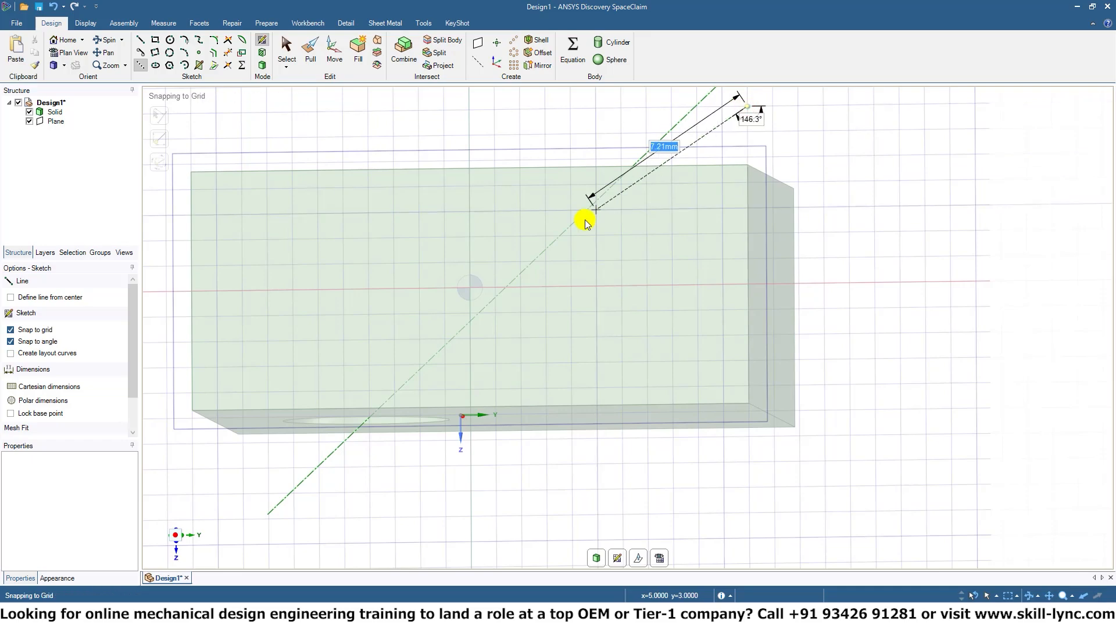
pyautogui.click(305, 537)
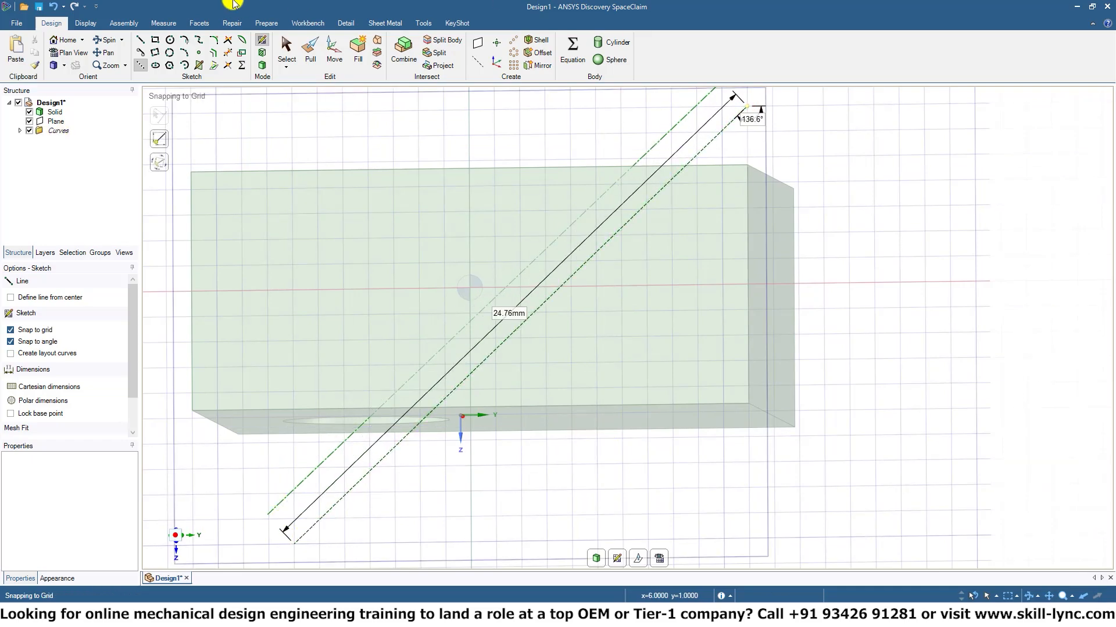
# Try cutting the elliptical face through the block with the diagonal construction line as pull direction, and undo the cut.
pyautogui.moveTo(471, 219); pyautogui.dragTo(380, 110, button='middle')
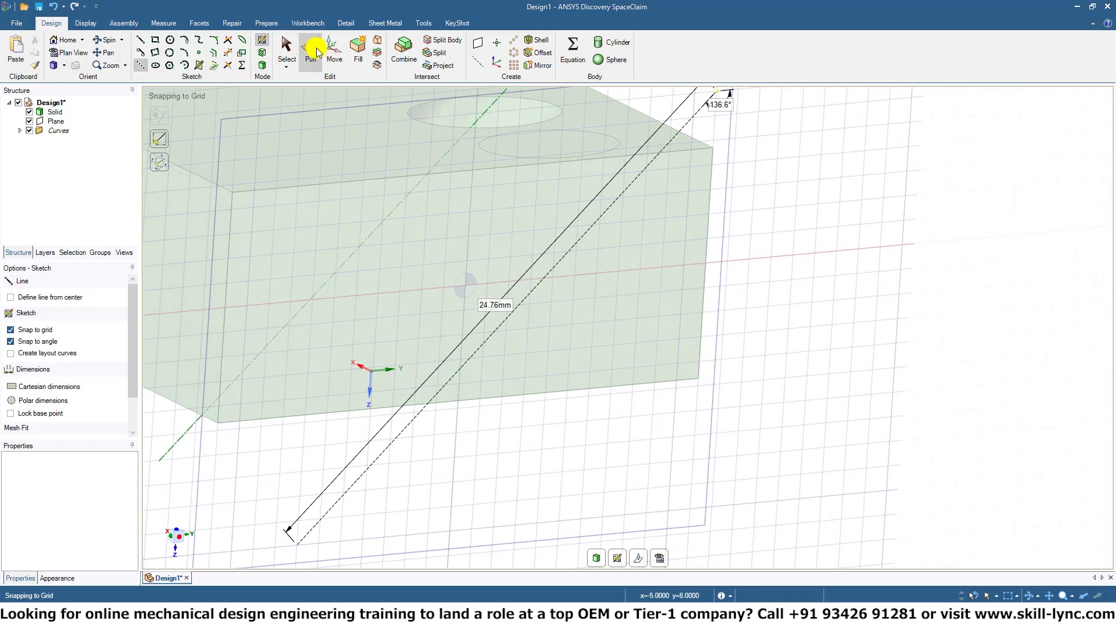
pyautogui.click(560, 150)
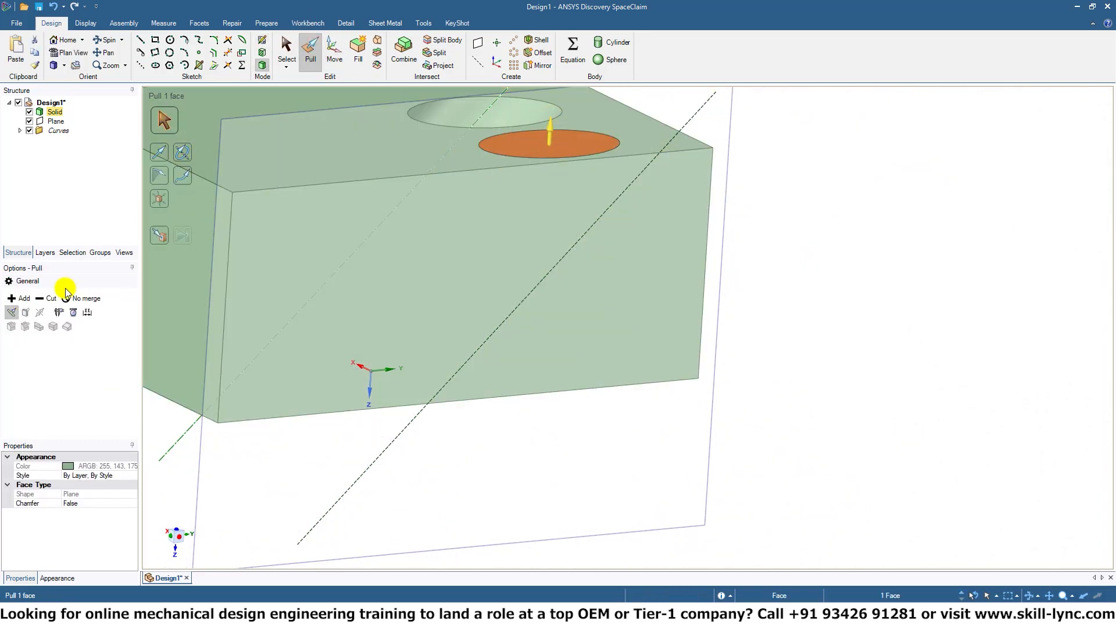
pyautogui.click(46, 298)
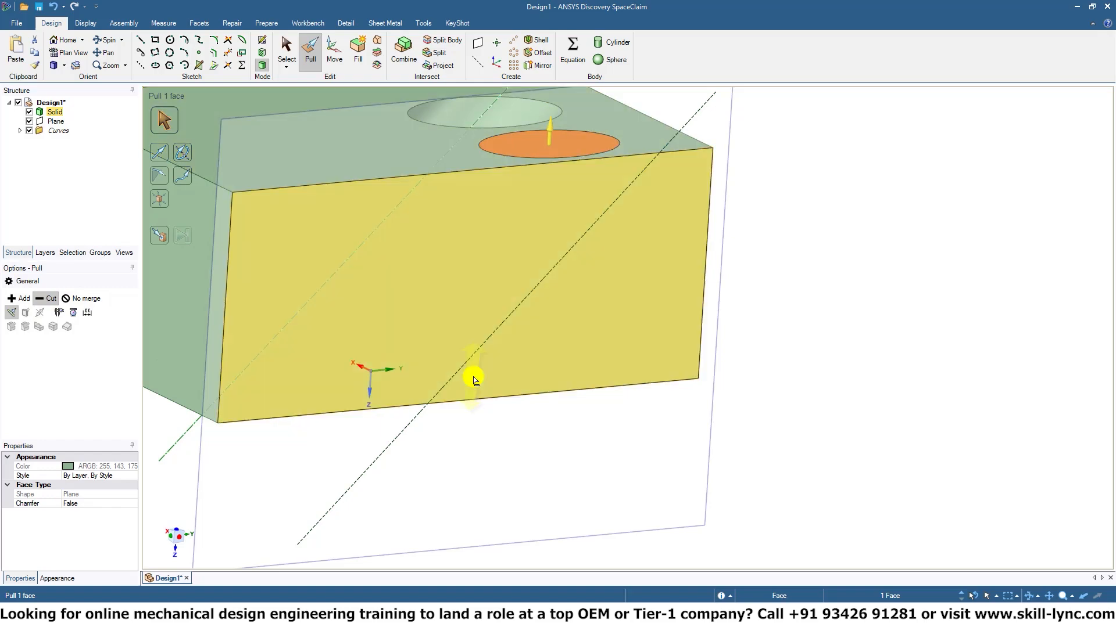
pyautogui.click(165, 151)
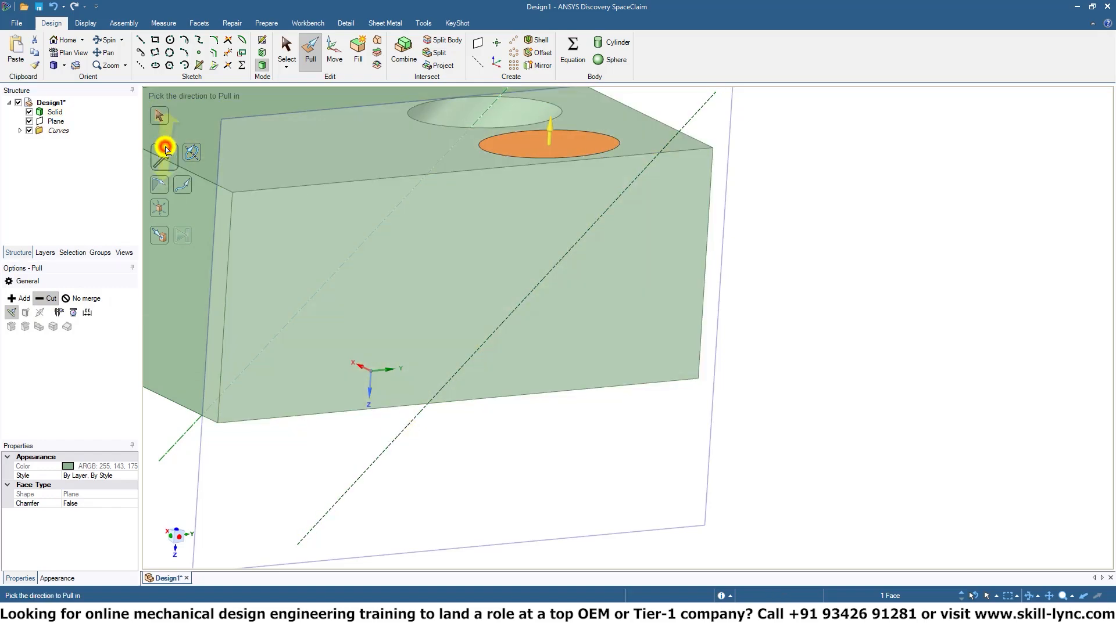
pyautogui.click(400, 432)
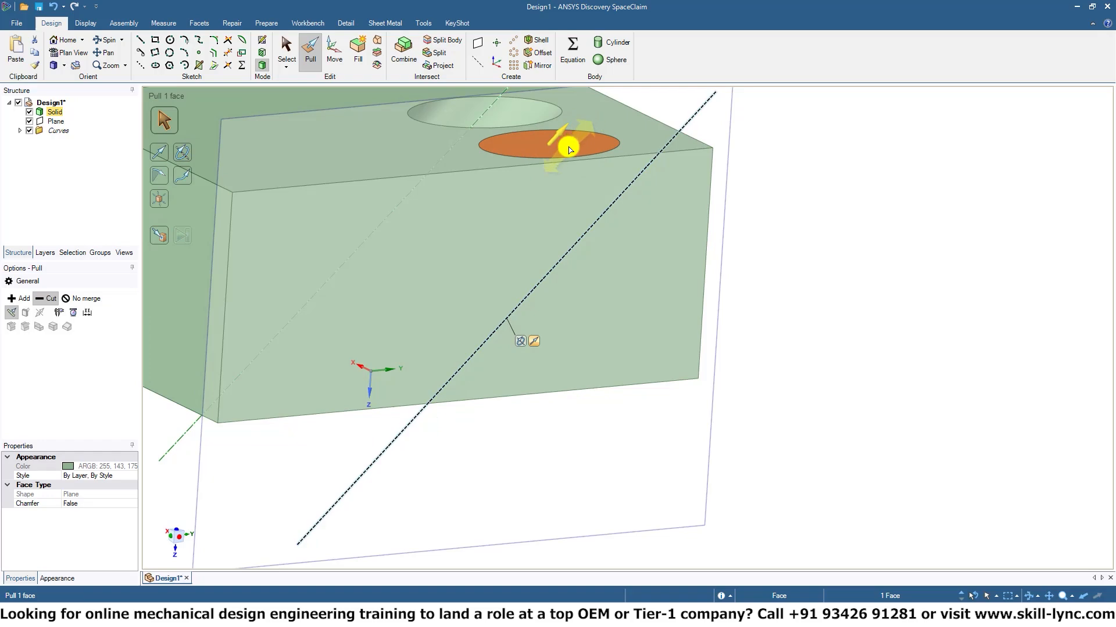
pyautogui.moveTo(562, 134); pyautogui.dragTo(511, 271)
pyautogui.hotkey('ctrl', 'z')
# Undo the diagonal construction line and the plane on the block's long side face.
pyautogui.moveTo(735, 212)
pyautogui.mouseDown(button='middle')
pyautogui.moveTo(750, 266)
pyautogui.moveTo(849, 263)
pyautogui.moveTo(819, 321)
pyautogui.moveTo(867, 213)
pyautogui.moveTo(772, 161)
pyautogui.moveTo(808, 229)
pyautogui.mouseUp(button='middle')
pyautogui.hotkey('ctrl', 'z')
pyautogui.hotkey('ctrl', 'z')
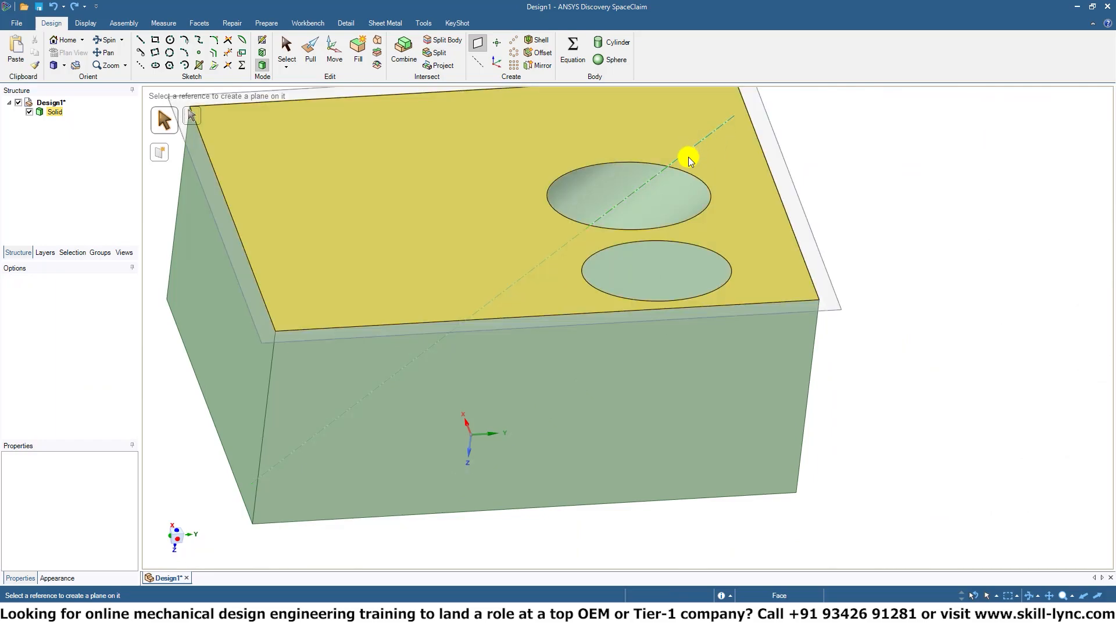
# Sketch a construction line about 26.25 mm long at about 40.4° across the block's side face, crossing the hole's axis, and return to 3D mode.
pyautogui.moveTo(755, 177); pyautogui.dragTo(706, 223, button='middle')
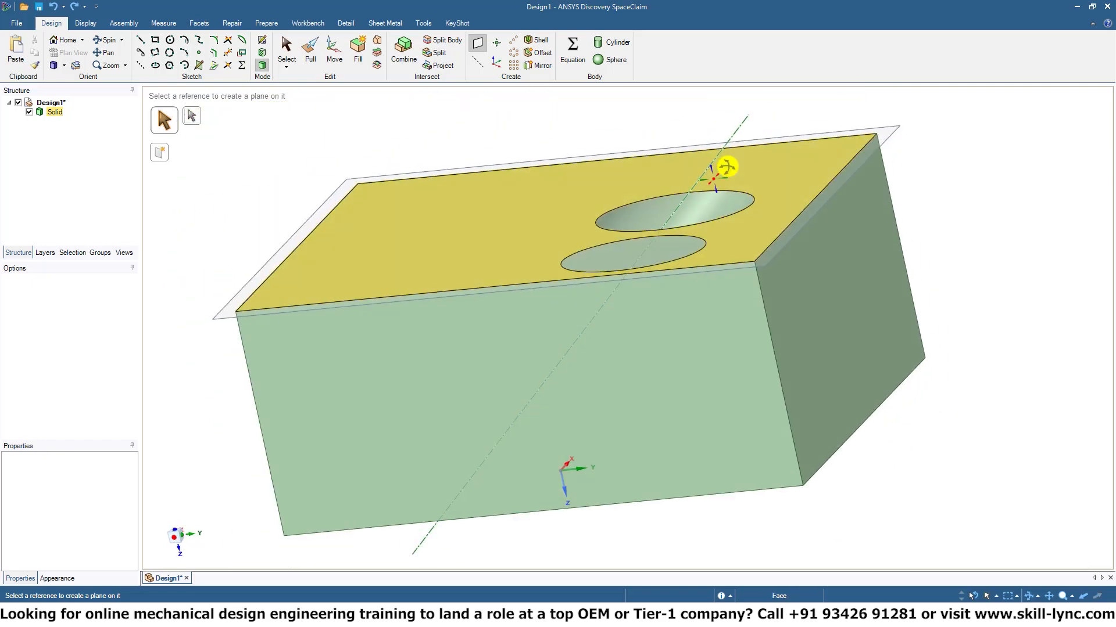
pyautogui.moveTo(724, 167); pyautogui.dragTo(750, 139, button='middle')
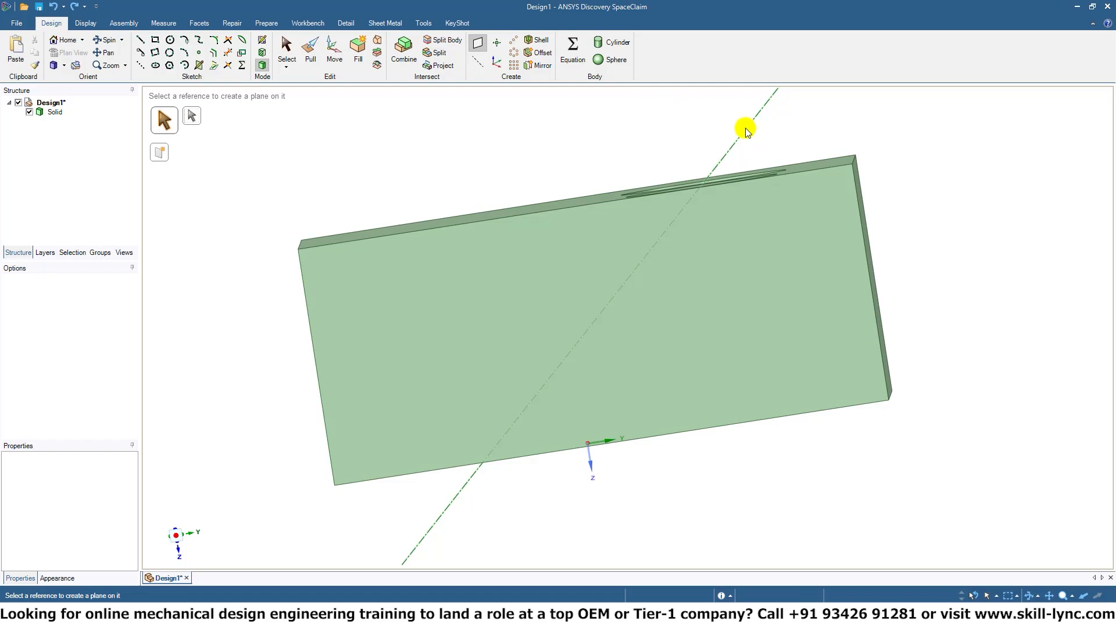
pyautogui.press('k')
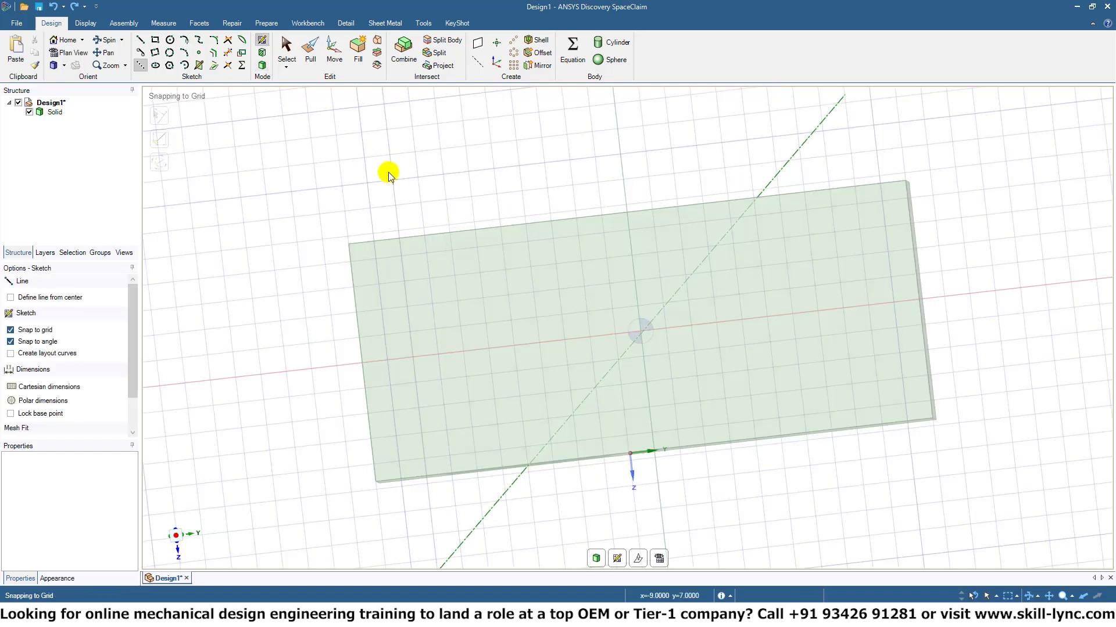
pyautogui.moveTo(360, 141)
pyautogui.mouseDown()
pyautogui.moveTo(670, 319)
pyautogui.moveTo(915, 498)
pyautogui.mouseUp()
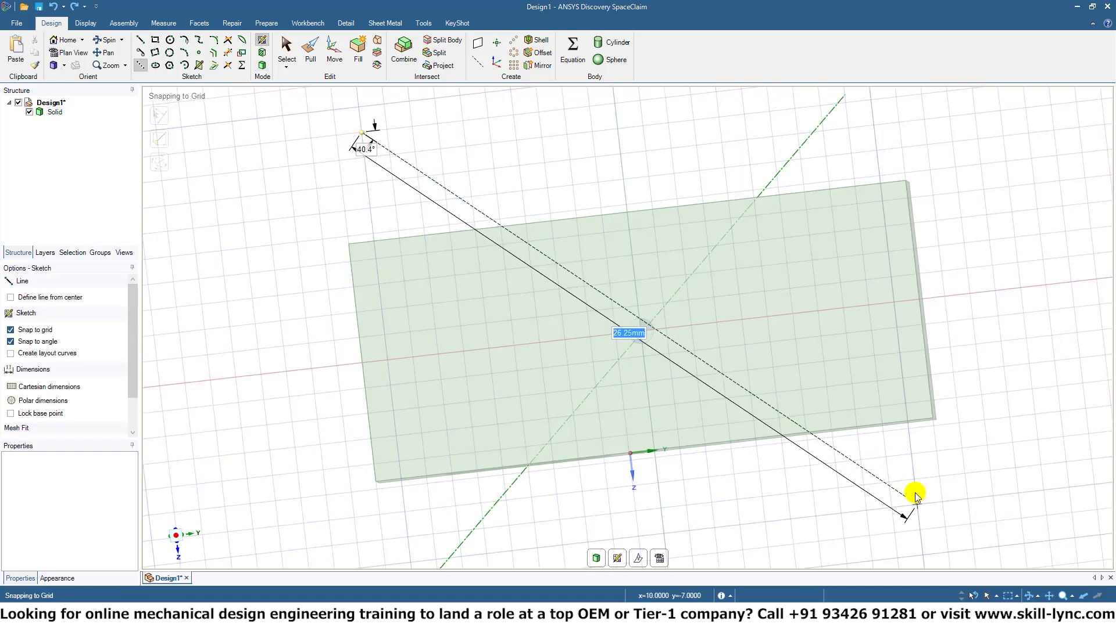
pyautogui.click(915, 498)
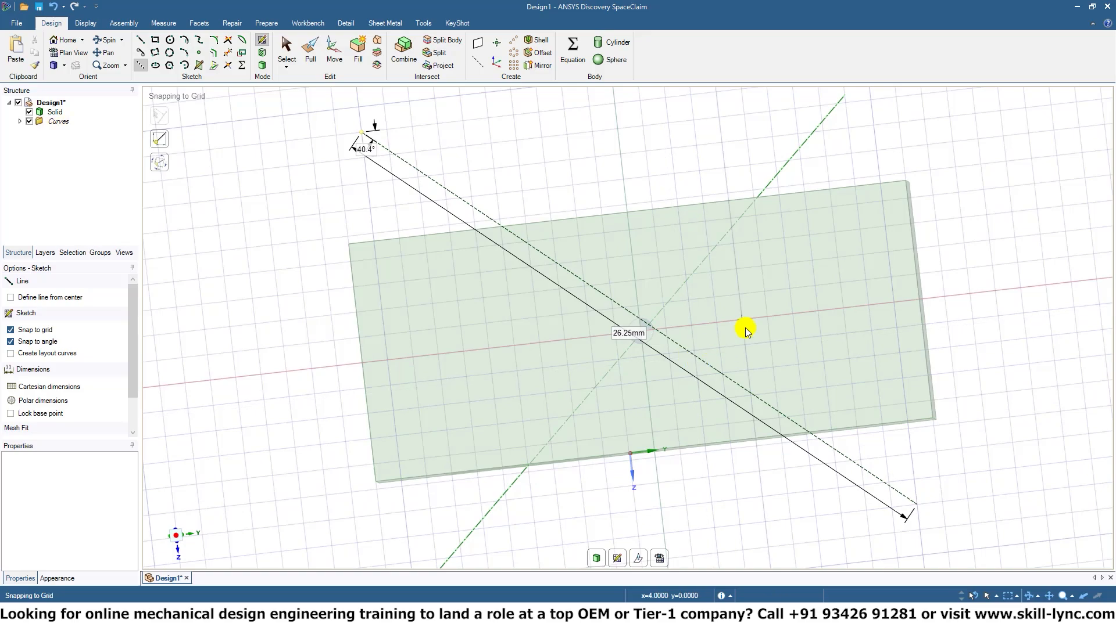
pyautogui.moveTo(679, 400)
pyautogui.mouseDown(button='middle')
pyautogui.moveTo(511, 438)
pyautogui.moveTo(557, 433)
pyautogui.moveTo(399, 229)
pyautogui.mouseUp(button='middle')
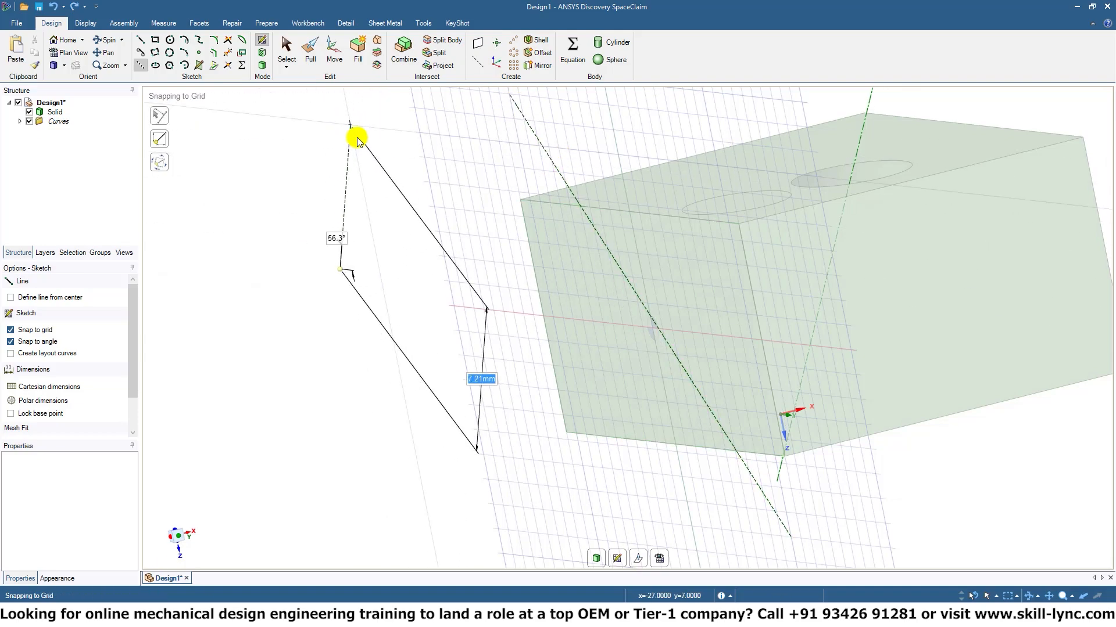
pyautogui.click(254, 65)
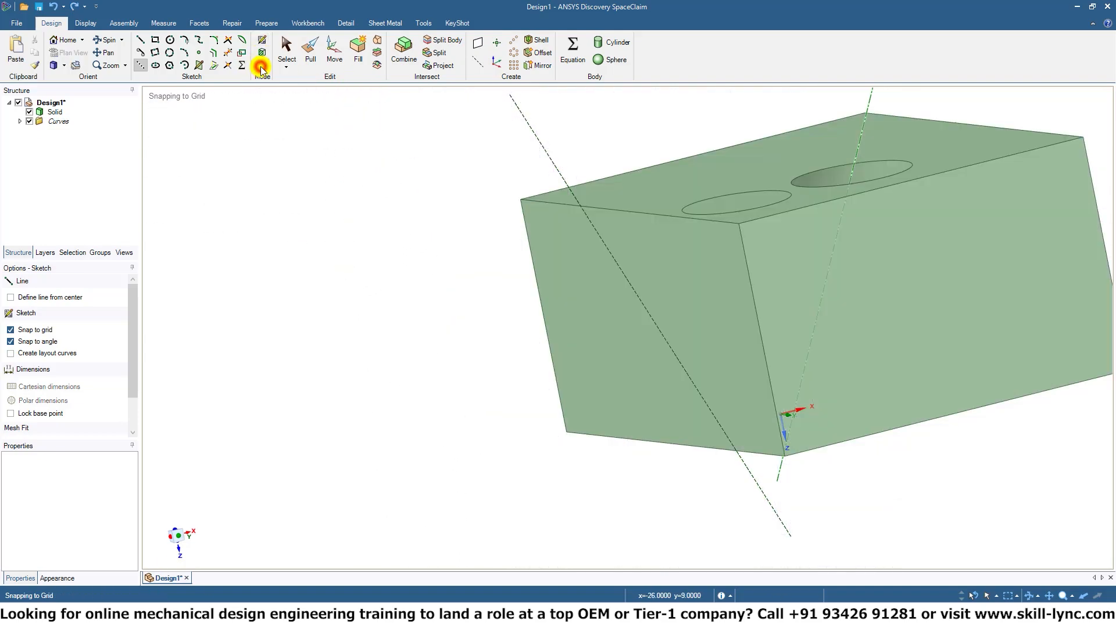
# Create a slanted plane through the new construction line and a second plane coincident with it.
pyautogui.click(477, 45)
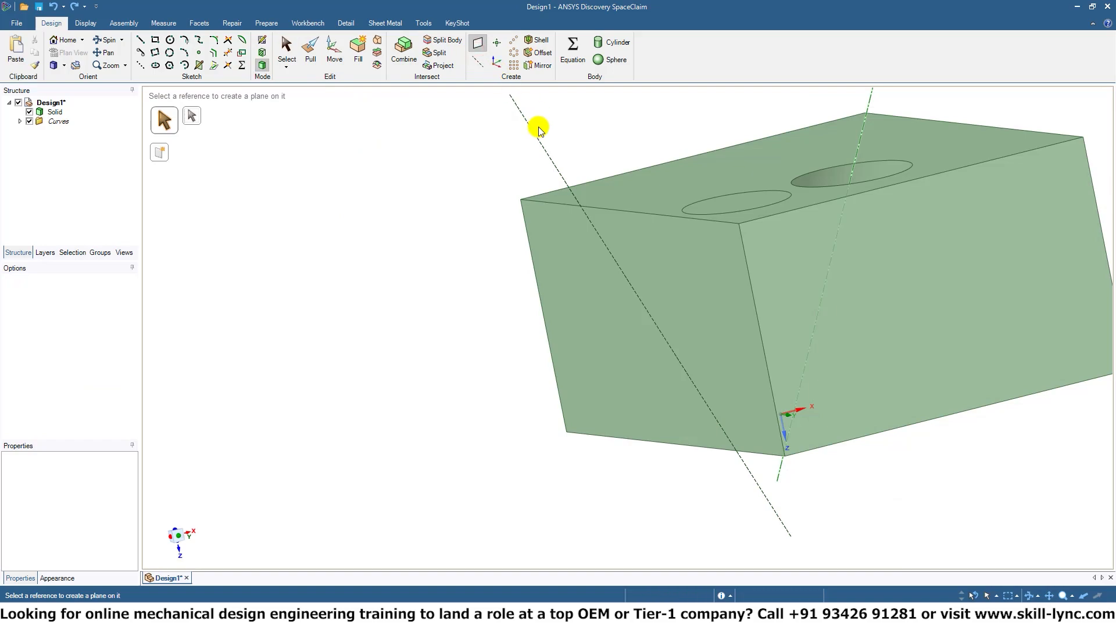
pyautogui.moveTo(593, 145); pyautogui.dragTo(573, 164, button='middle')
pyautogui.click(520, 157)
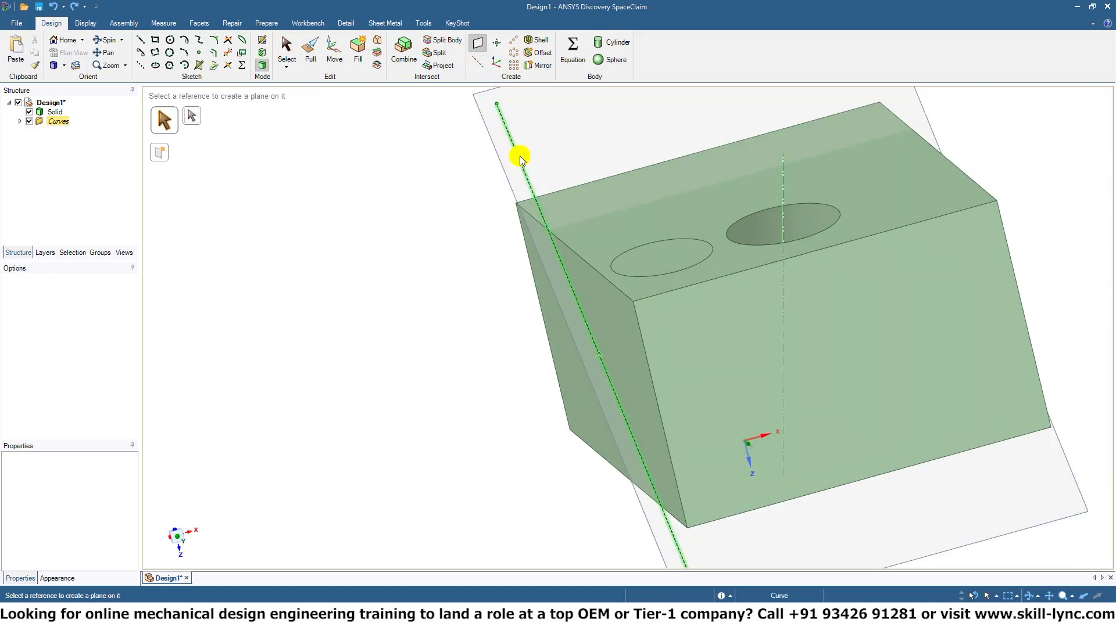
pyautogui.moveTo(578, 268); pyautogui.dragTo(634, 265, button='middle')
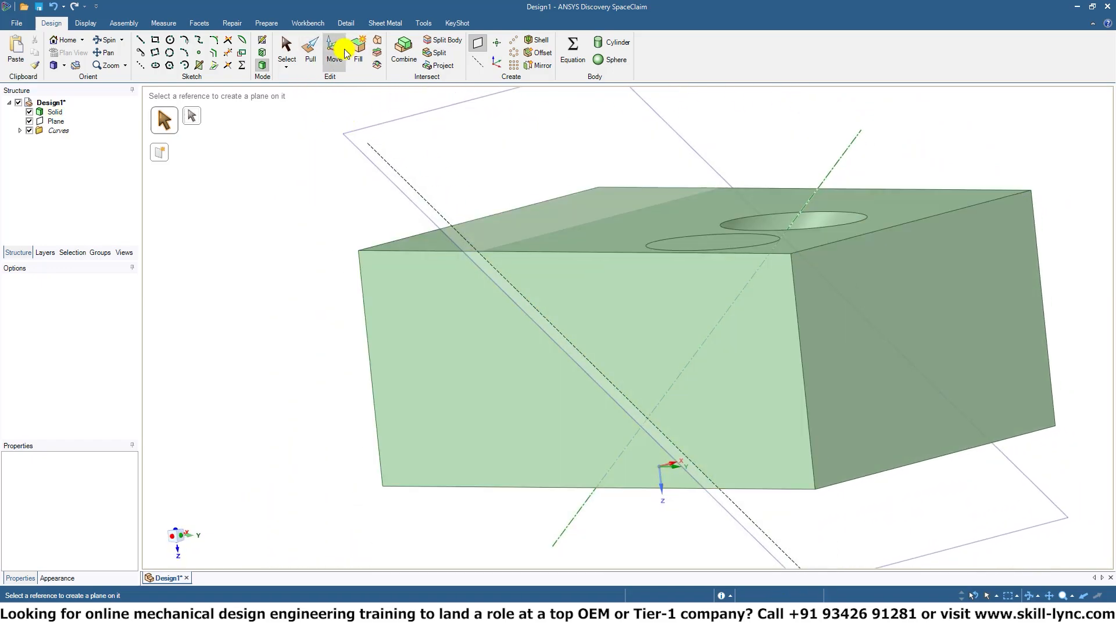
pyautogui.click(58, 114)
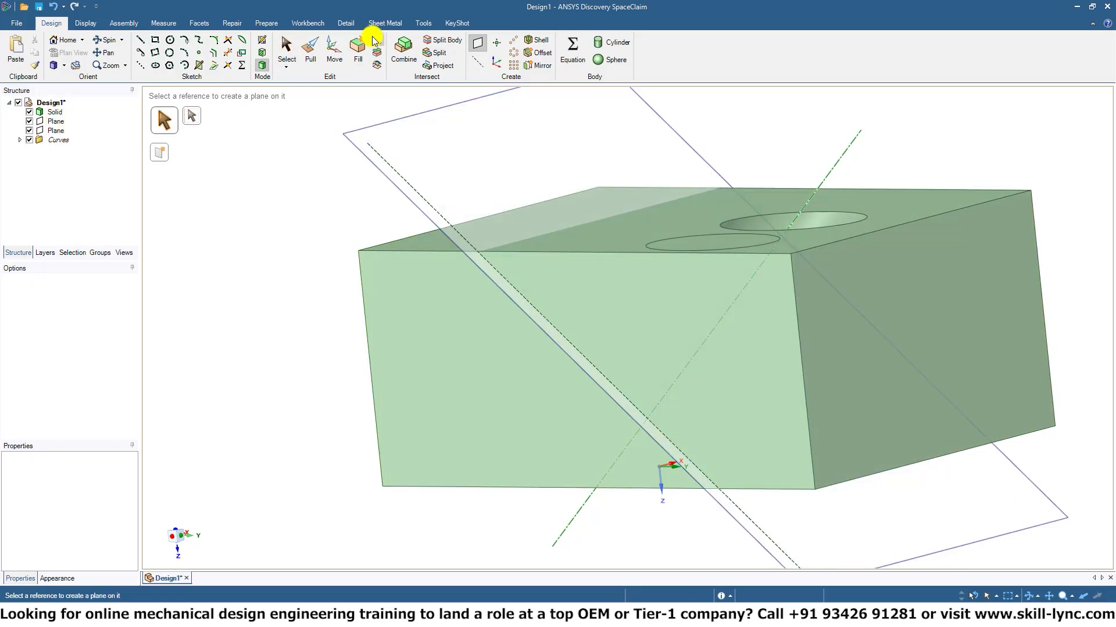
# Try moving both slanted planes together about 10.87 mm along their normal towards the hole's opening.
pyautogui.click(337, 51)
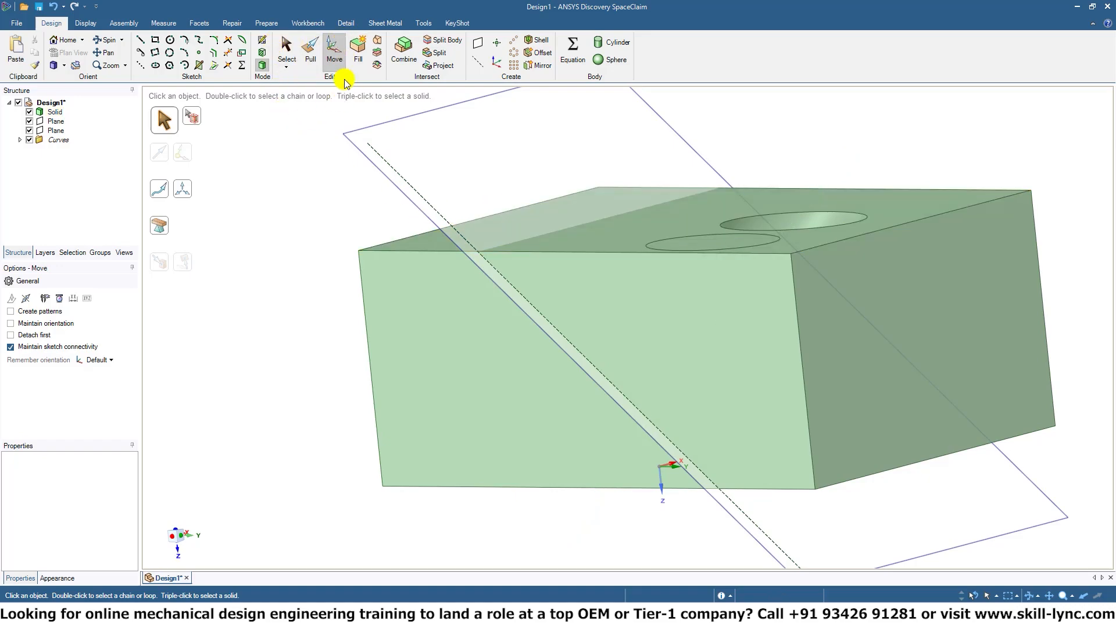
pyautogui.click(383, 206)
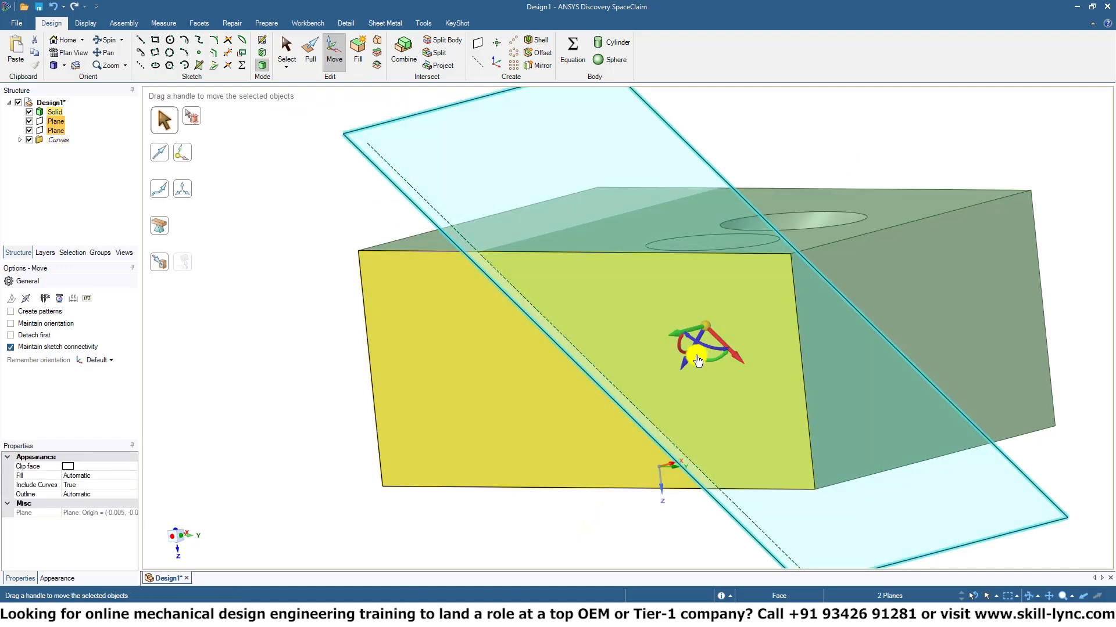
pyautogui.moveTo(685, 363); pyautogui.dragTo(884, 200)
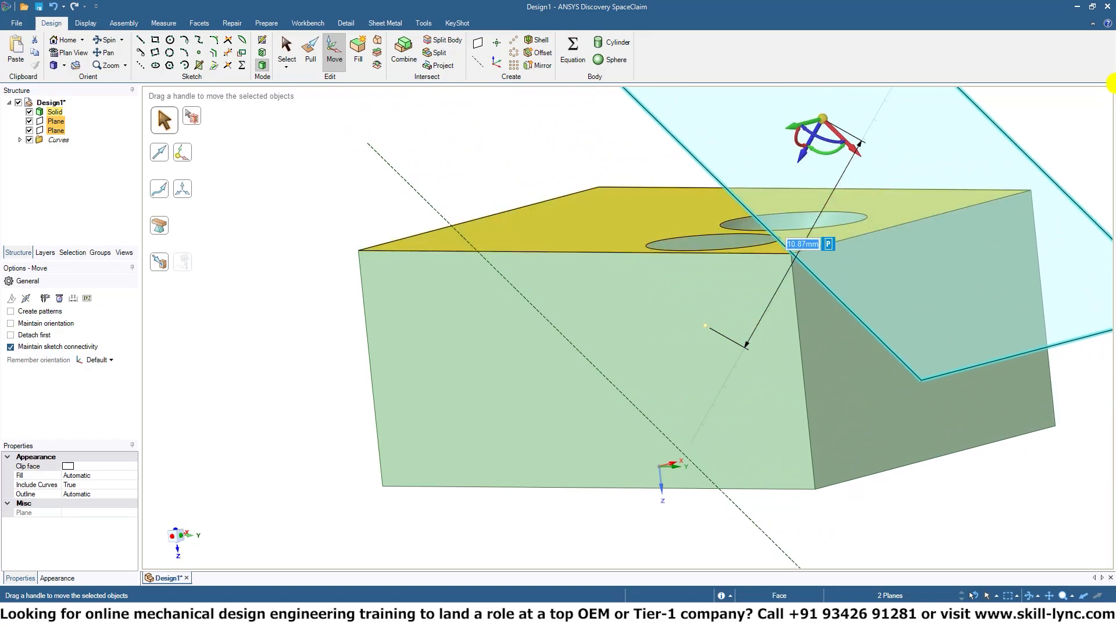
pyautogui.moveTo(761, 348); pyautogui.dragTo(590, 389, button='middle')
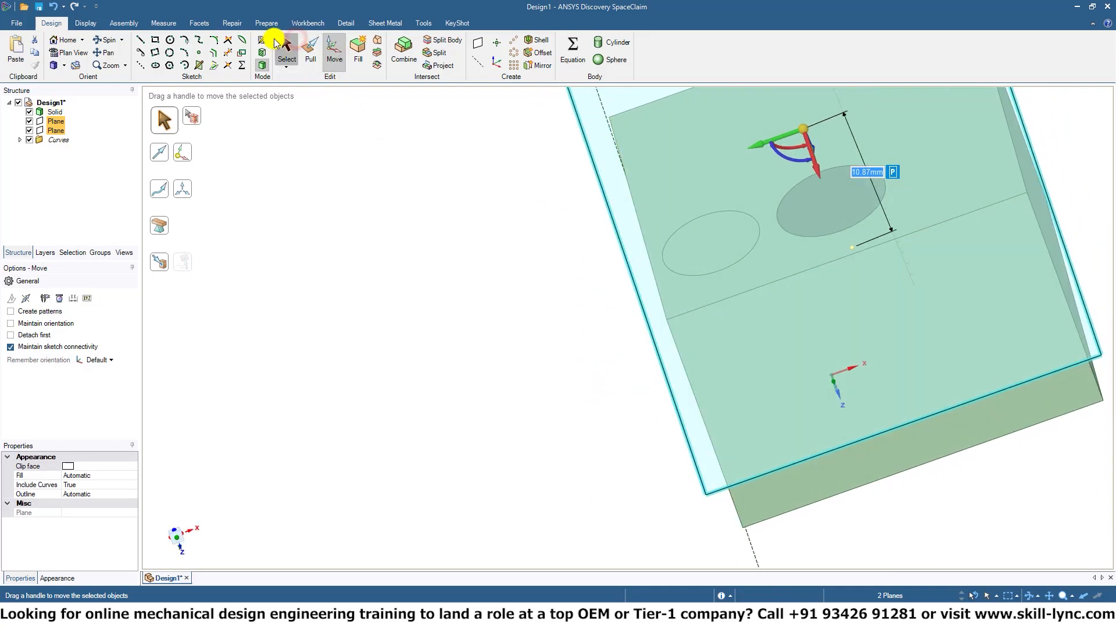
# Try sketching an ellipse over the elliptical face on the moved plane, and undo the sketch and the move of both planes.
pyautogui.click(289, 55)
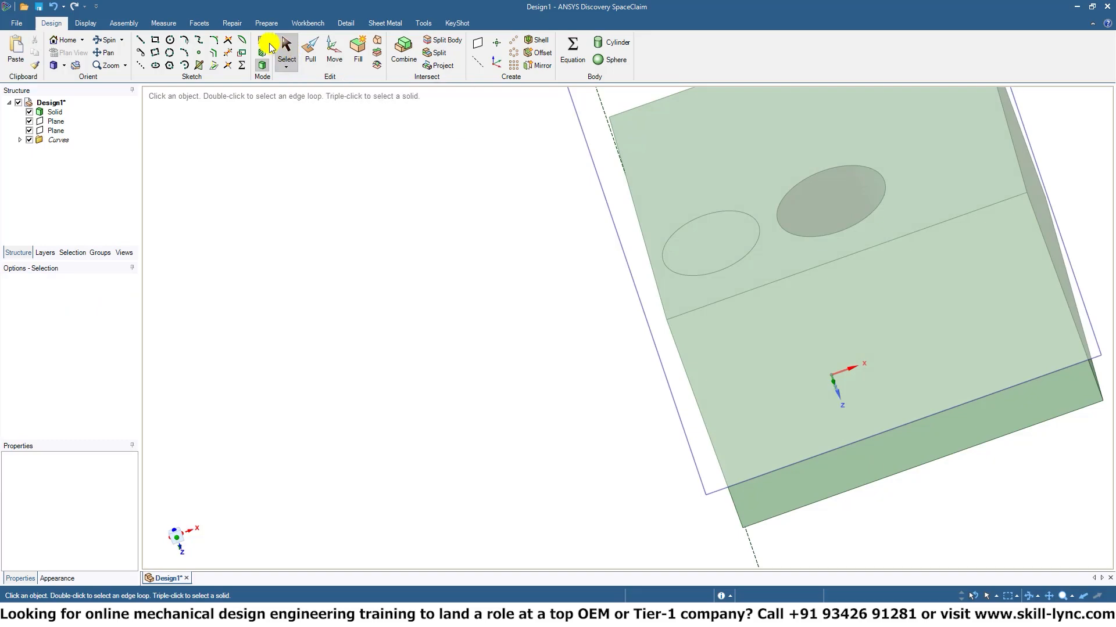
pyautogui.click(262, 41)
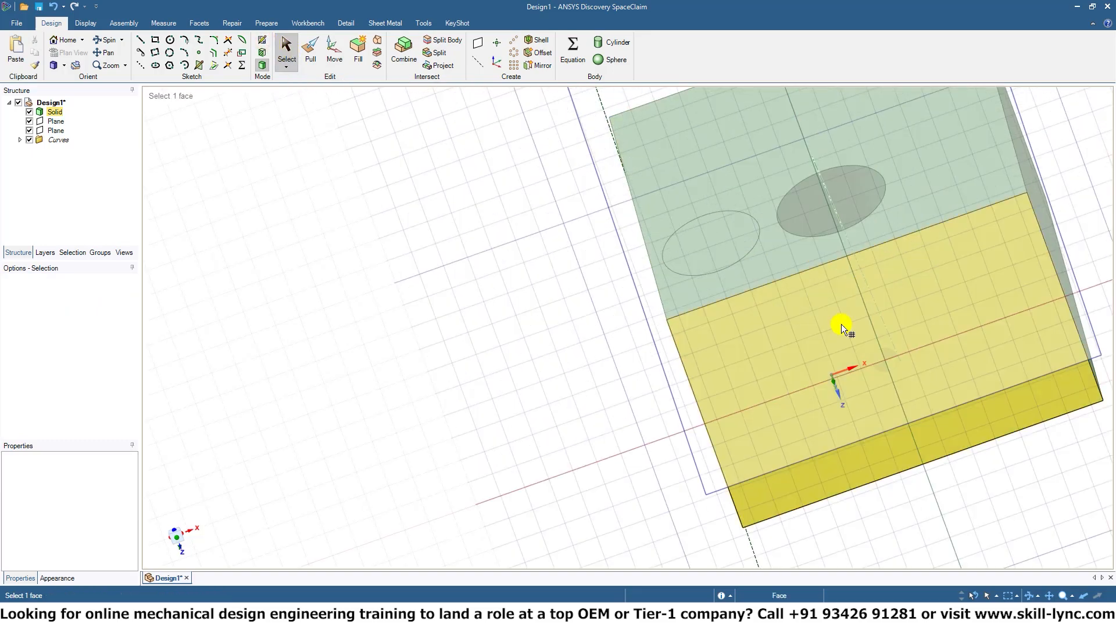
pyautogui.click(712, 465)
pyautogui.moveTo(713, 465)
pyautogui.mouseDown(button='middle')
pyautogui.moveTo(857, 361)
pyautogui.moveTo(845, 410)
pyautogui.moveTo(877, 237)
pyautogui.moveTo(620, 364)
pyautogui.moveTo(500, 319)
pyautogui.moveTo(598, 388)
pyautogui.moveTo(605, 356)
pyautogui.moveTo(588, 361)
pyautogui.mouseUp(button='middle')
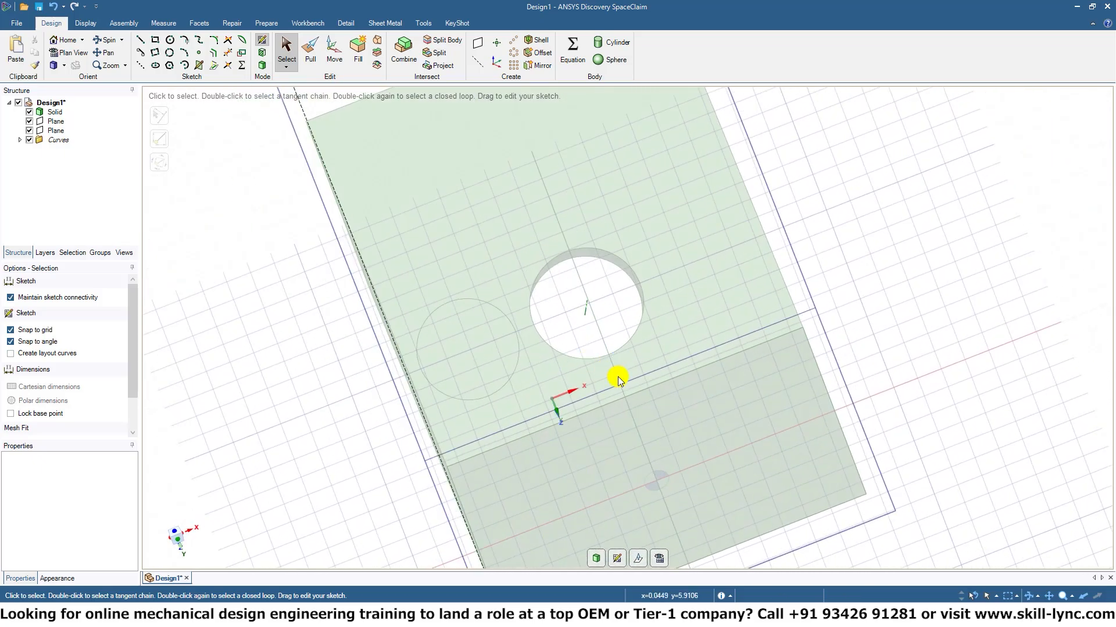
pyautogui.click(155, 65)
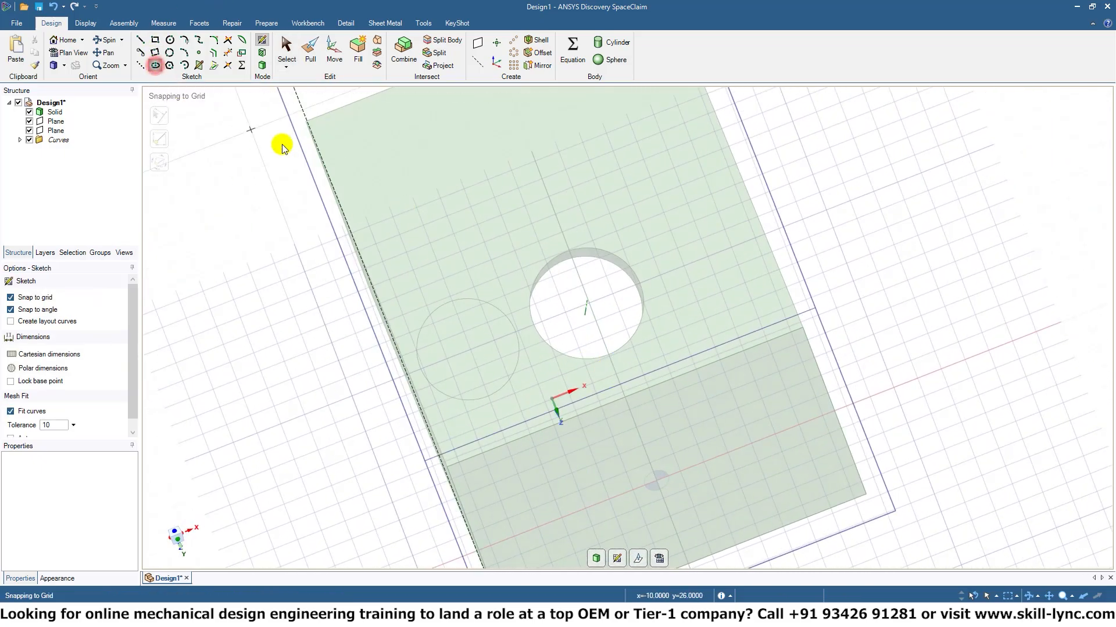
pyautogui.click(469, 351)
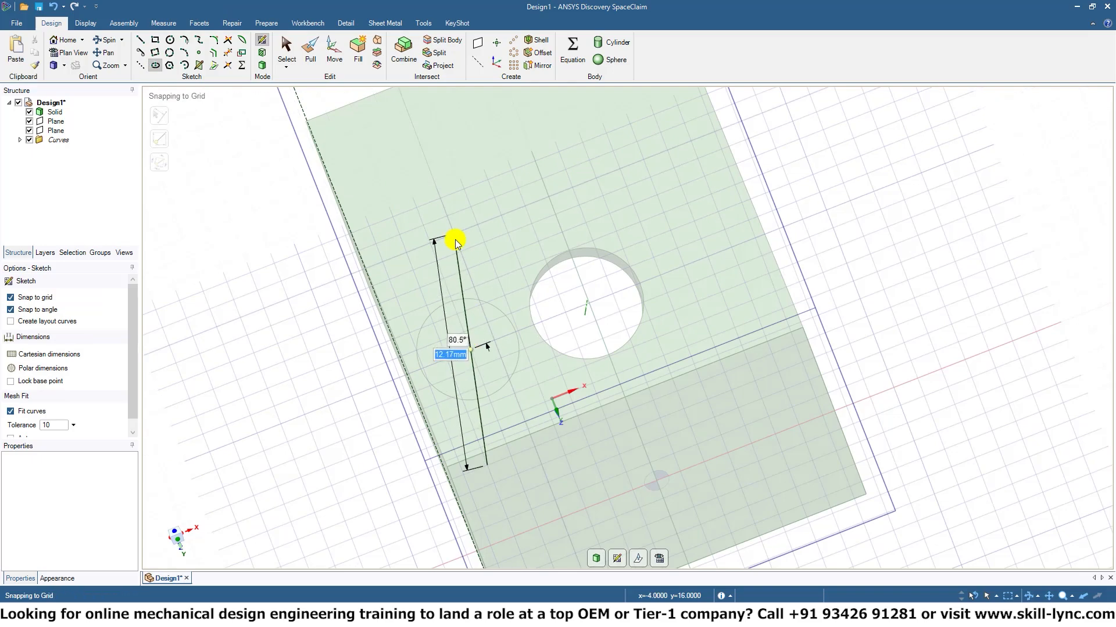
pyautogui.click(441, 292)
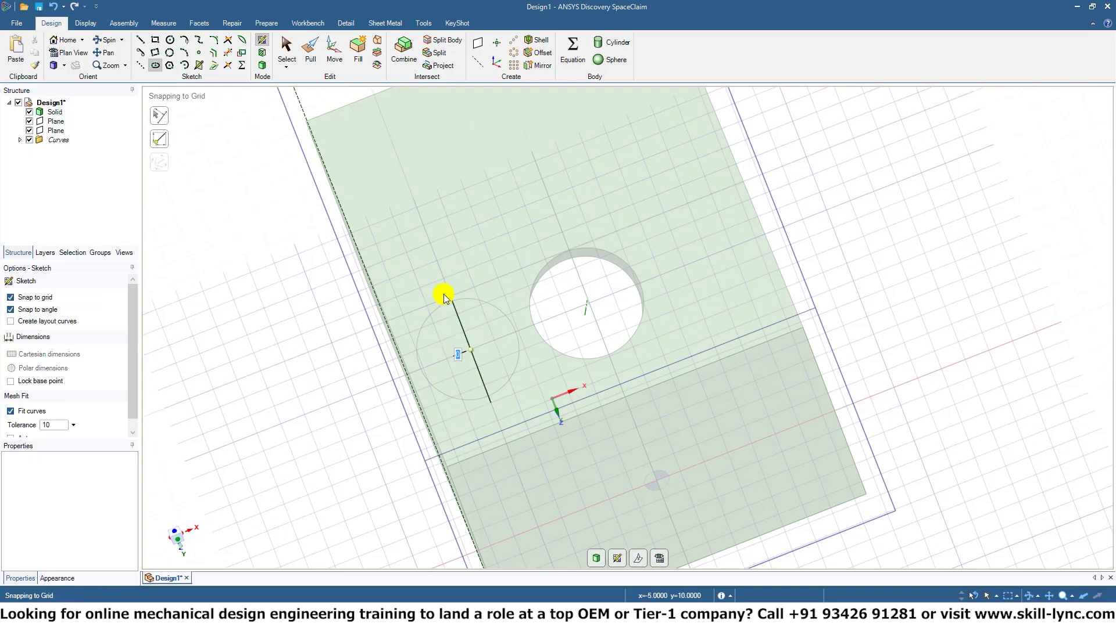
pyautogui.click(490, 292)
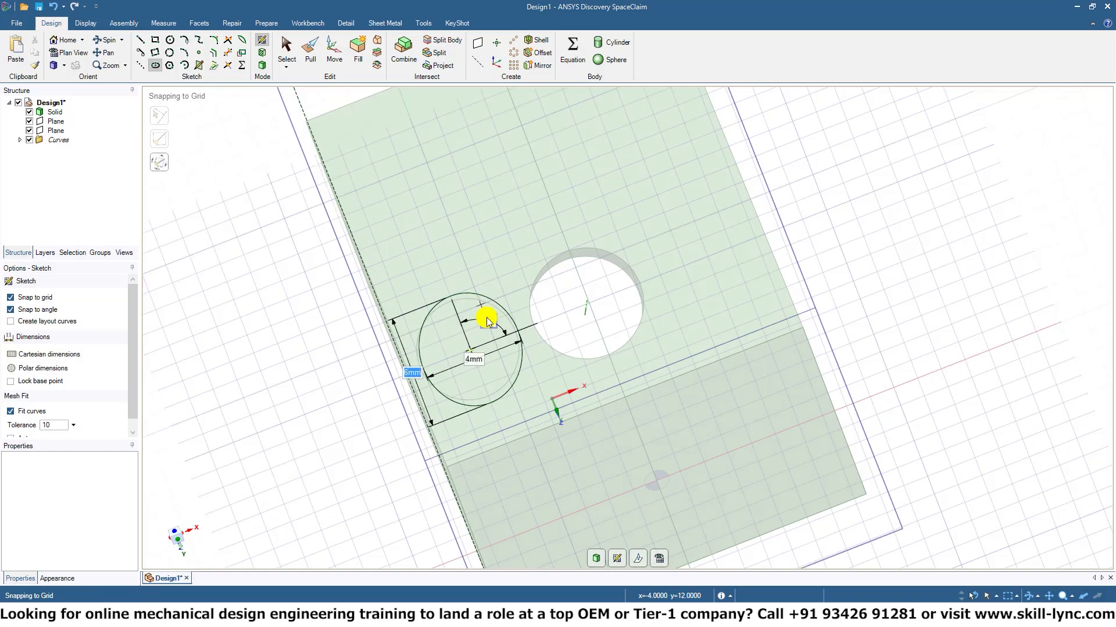
pyautogui.moveTo(297, 482)
pyautogui.mouseDown(button='middle')
pyautogui.moveTo(423, 433)
pyautogui.moveTo(393, 448)
pyautogui.moveTo(440, 476)
pyautogui.moveTo(580, 465)
pyautogui.mouseUp(button='middle')
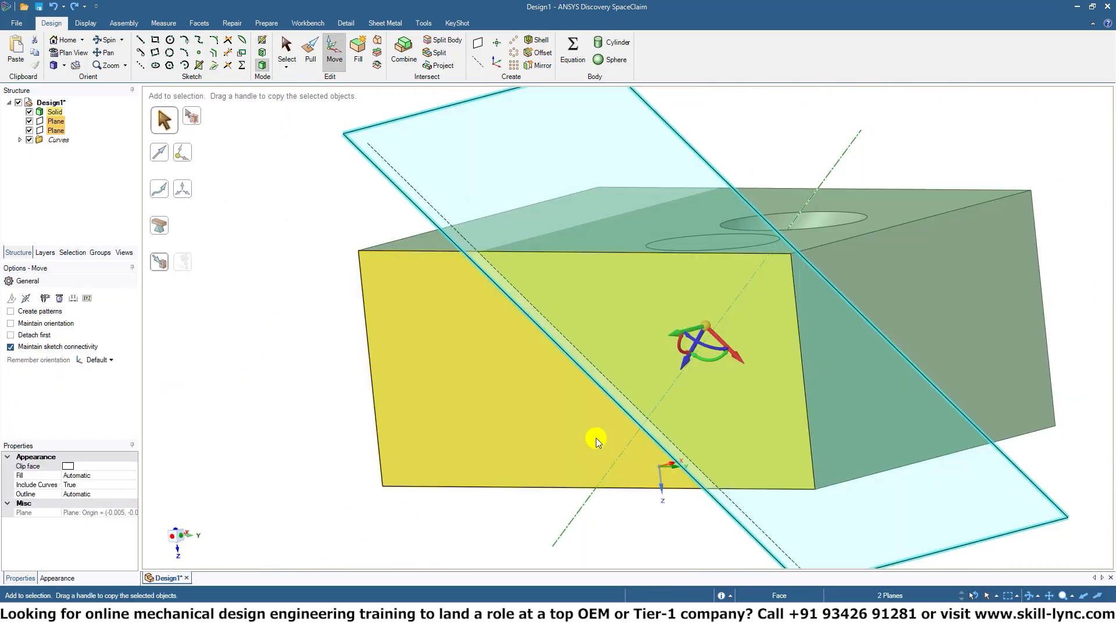
# Move only one of the two slanted planes about 11.76 mm along its normal, beyond the block's top face.
pyautogui.moveTo(592, 438); pyautogui.dragTo(667, 444, button='middle')
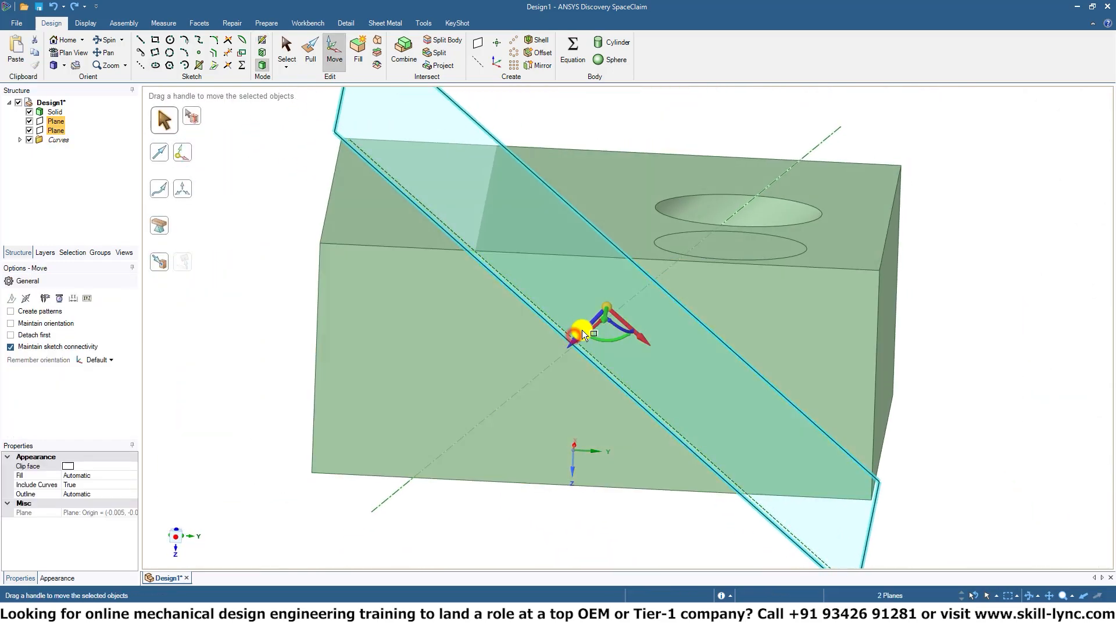
pyautogui.press('Escape')
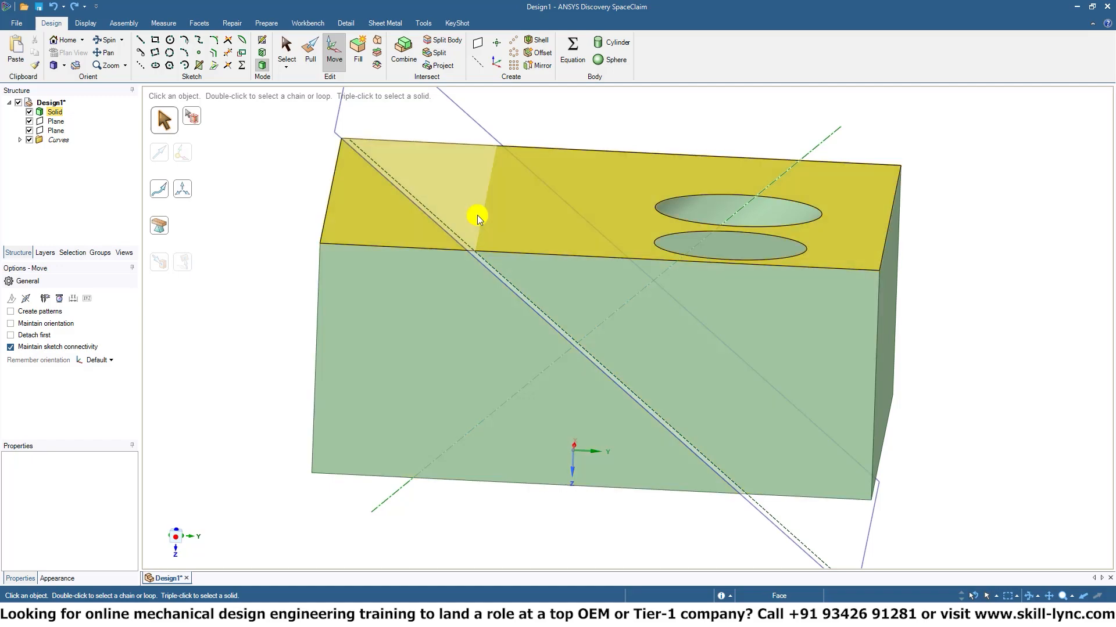
pyautogui.click(57, 128)
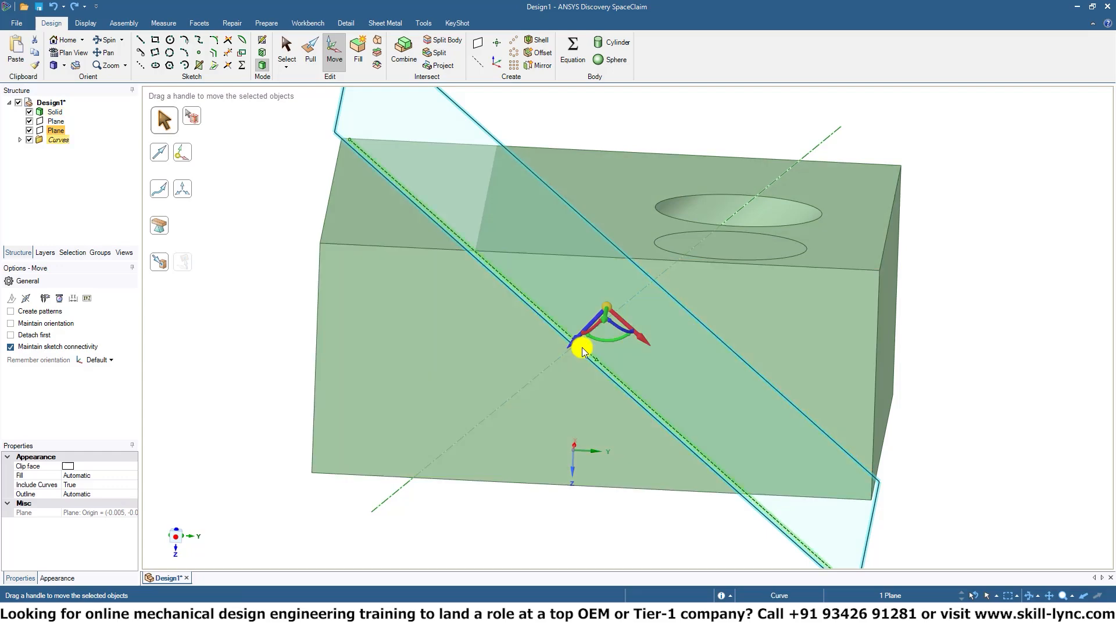
pyautogui.moveTo(575, 341); pyautogui.dragTo(837, 191)
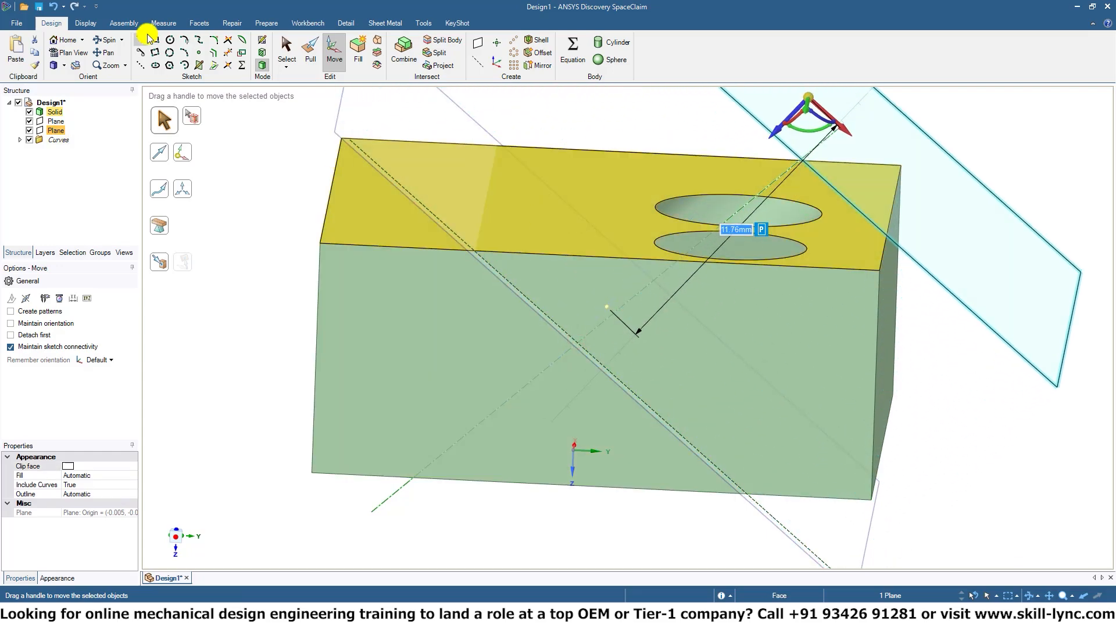
# Delete the other slanted plane that still lies on the construction line.
pyautogui.click(286, 50)
pyautogui.click(61, 120)
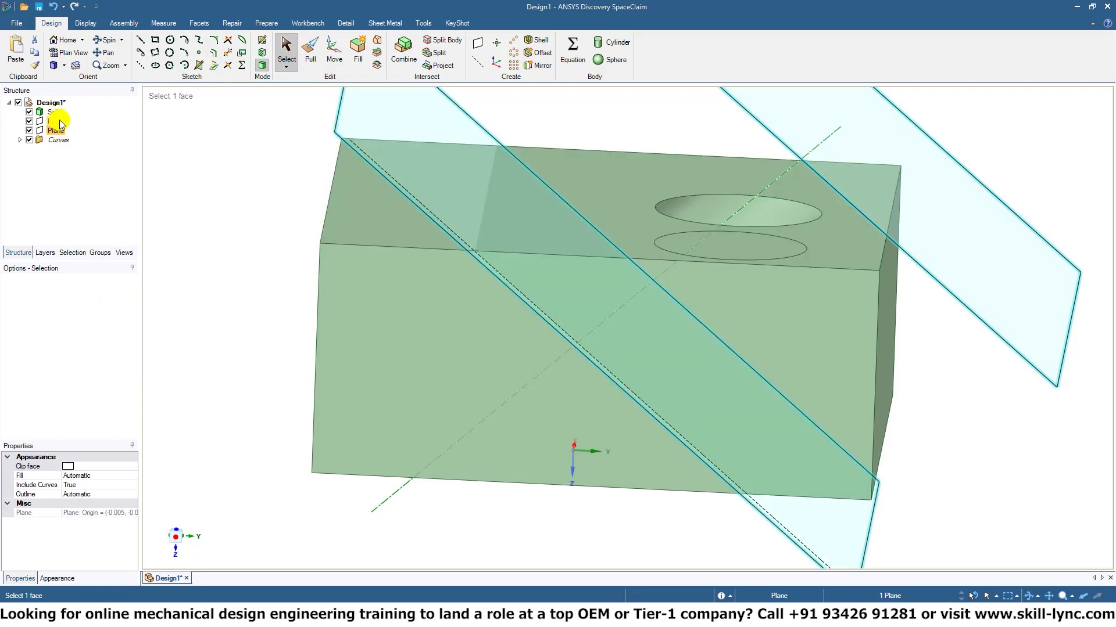
pyautogui.press('Delete')
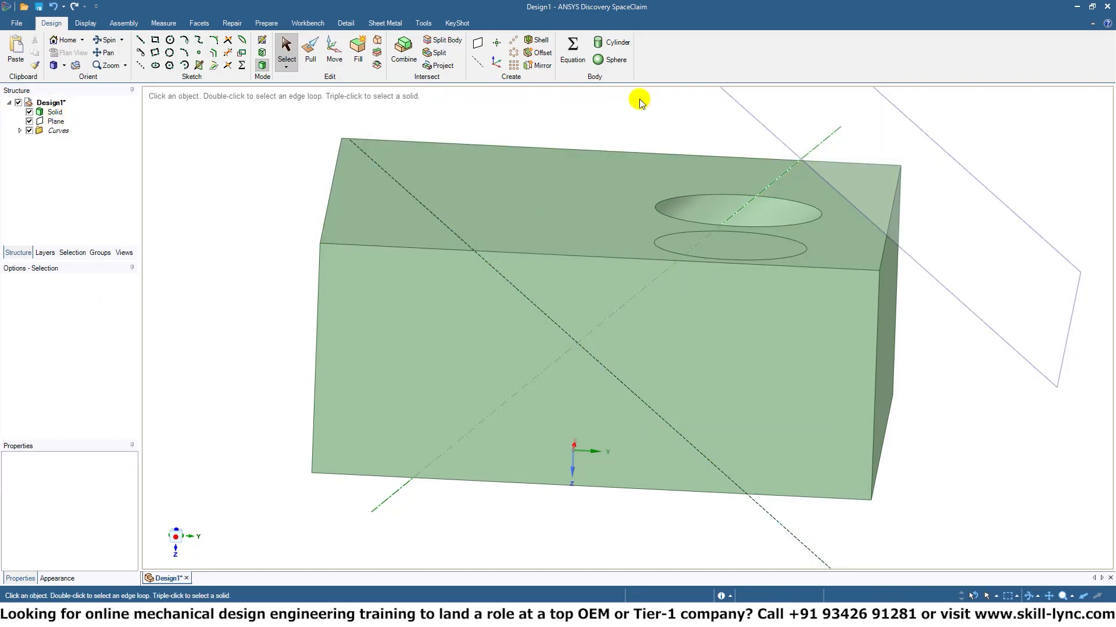
# Start a sketch on the slanted plane offset beyond the block.
pyautogui.keyDown('shift'); pyautogui.moveTo(649, 168); pyautogui.dragTo(386, 336, button='middle'); pyautogui.keyUp('shift')
pyautogui.keyDown('ctrl'); pyautogui.moveTo(503, 358); pyautogui.dragTo(463, 270, button='middle'); pyautogui.keyUp('ctrl')
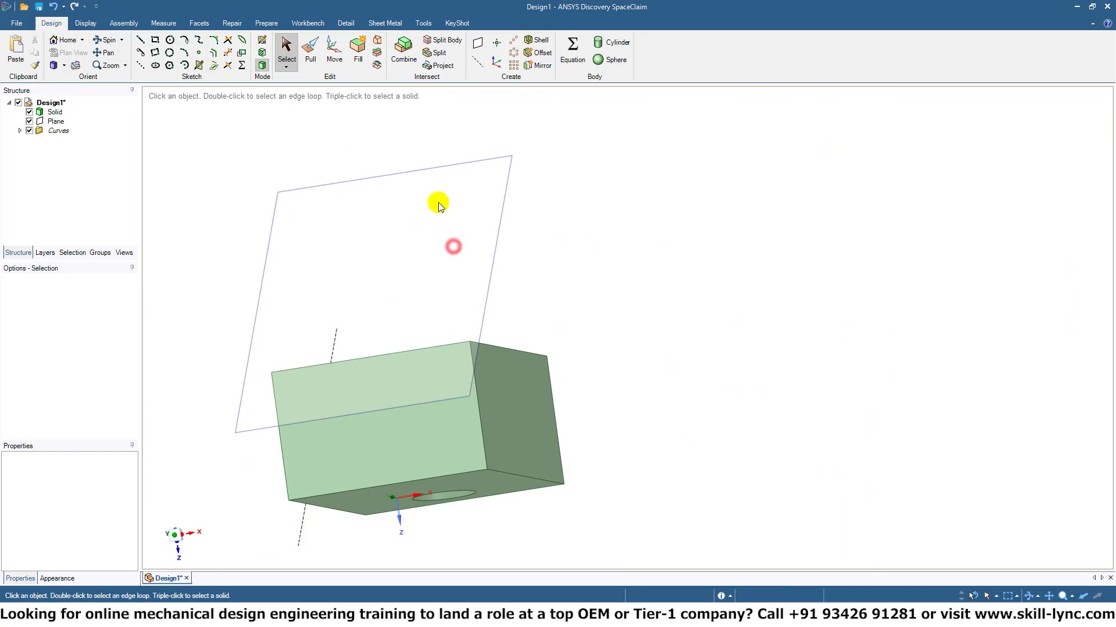
pyautogui.click(57, 113)
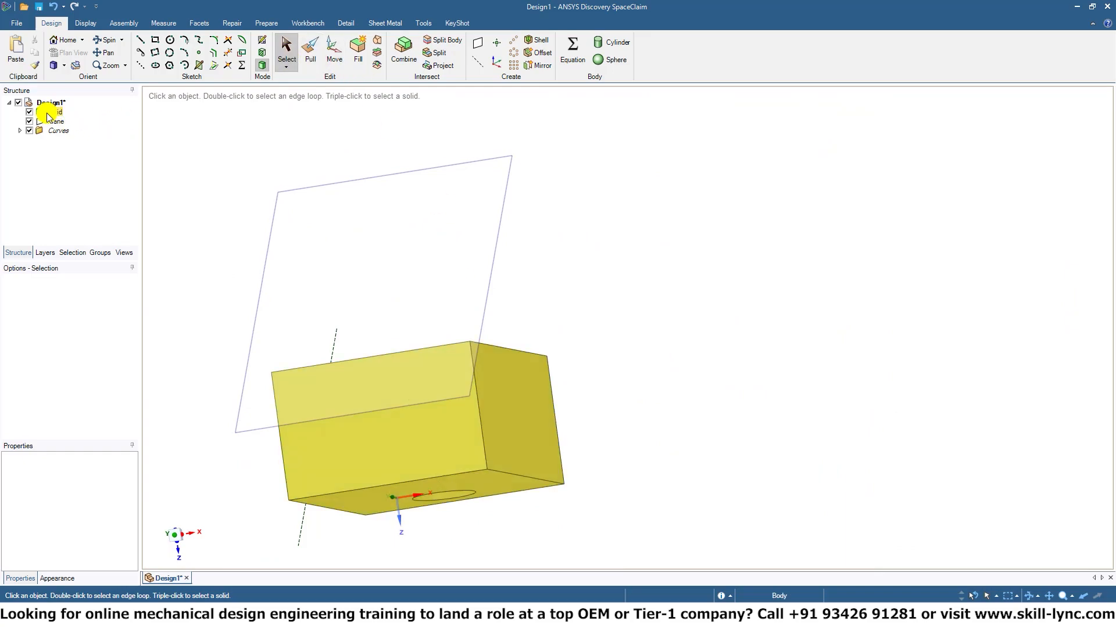
pyautogui.click(52, 121)
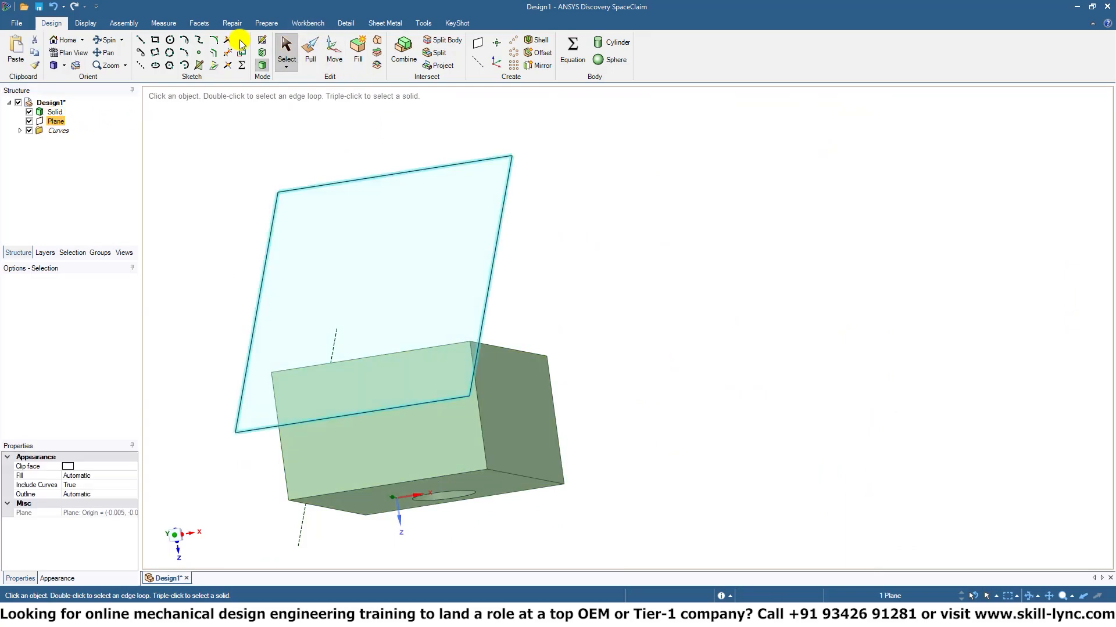
pyautogui.click(265, 45)
pyautogui.moveTo(444, 207)
pyautogui.mouseDown(button='middle')
pyautogui.moveTo(359, 209)
pyautogui.moveTo(463, 259)
pyautogui.moveTo(538, 264)
pyautogui.moveTo(635, 194)
pyautogui.moveTo(668, 187)
pyautogui.moveTo(503, 203)
pyautogui.moveTo(521, 259)
pyautogui.moveTo(506, 279)
pyautogui.moveTo(610, 205)
pyautogui.mouseUp(button='middle')
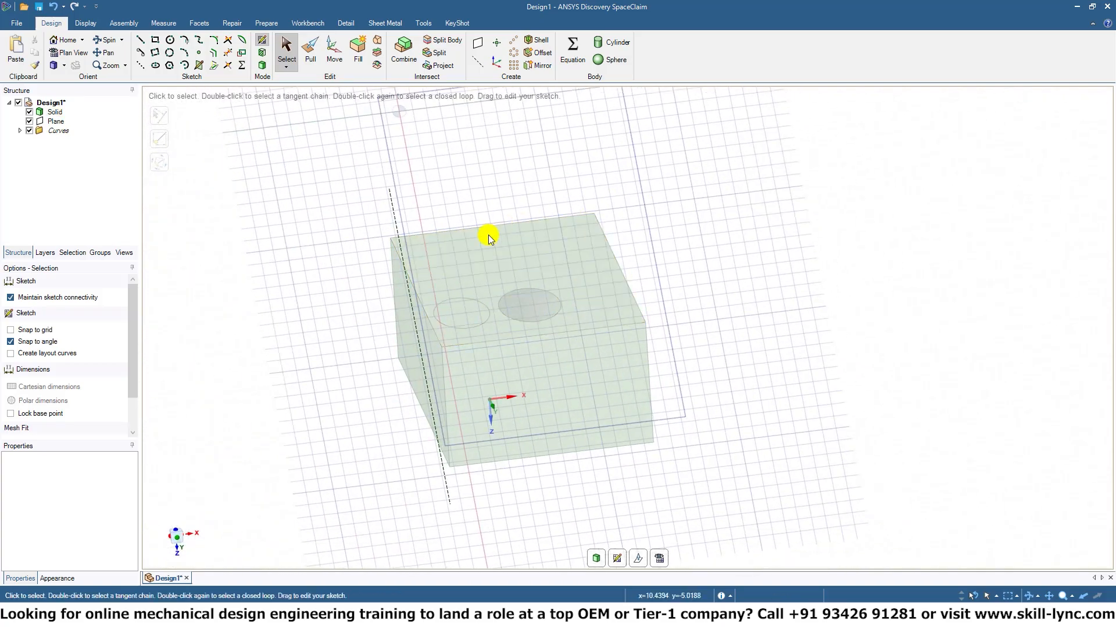
pyautogui.keyDown('shift'); pyautogui.moveTo(490, 241); pyautogui.dragTo(543, 262, button='middle'); pyautogui.keyUp('shift')
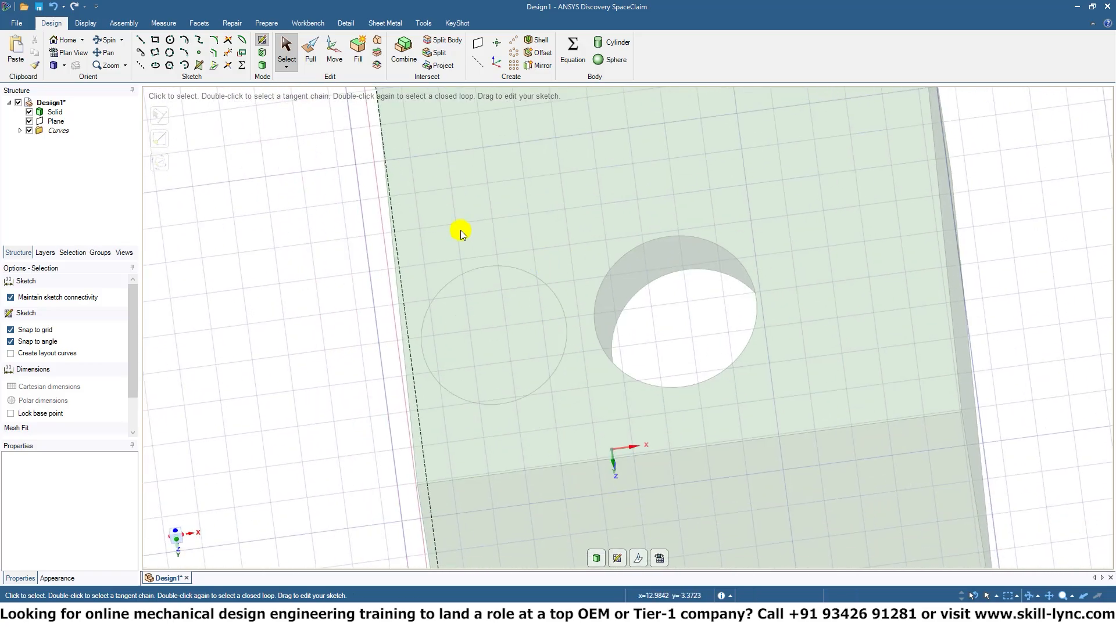
# Sketch an ellipse 4 mm long and 2 mm wide on the slanted plane, above the imprinted ellipse beside the hole.
pyautogui.click(202, 62)
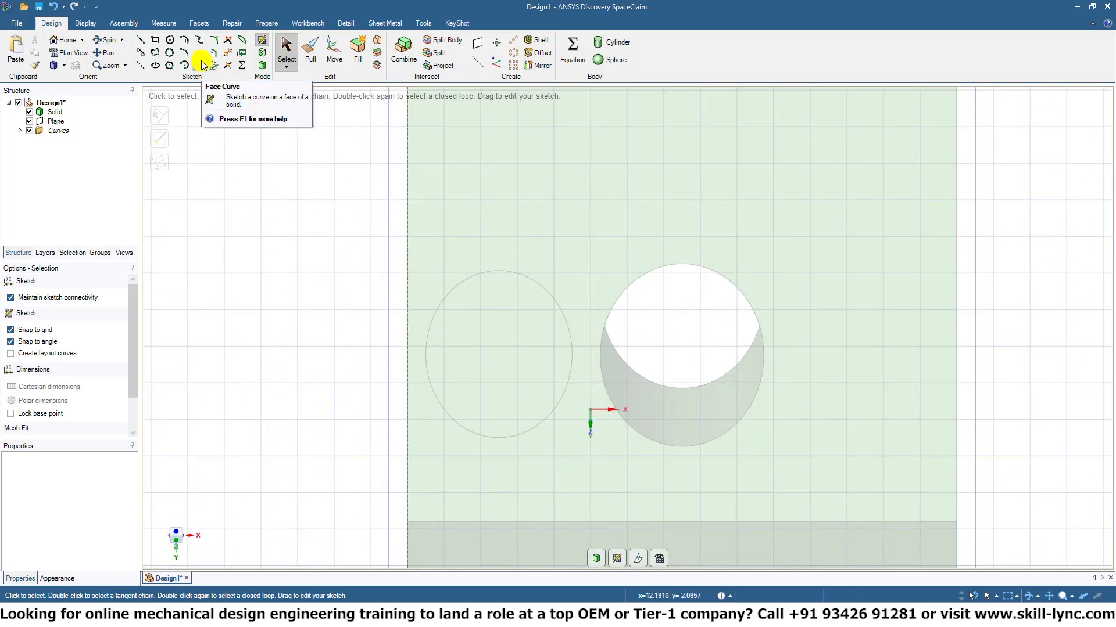
pyautogui.click(155, 65)
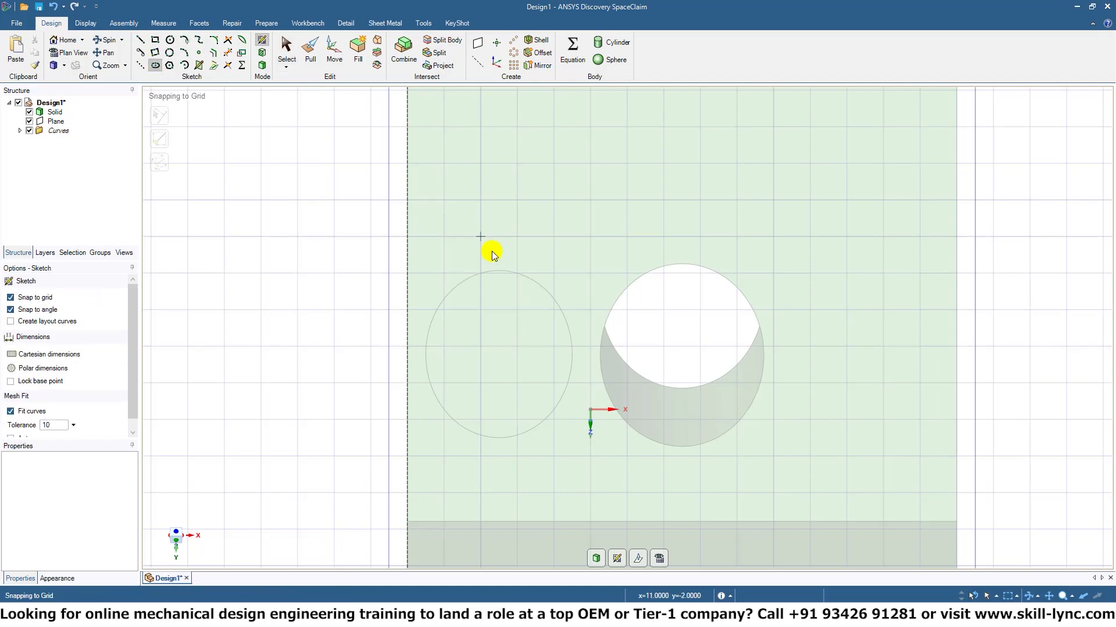
pyautogui.click(512, 242)
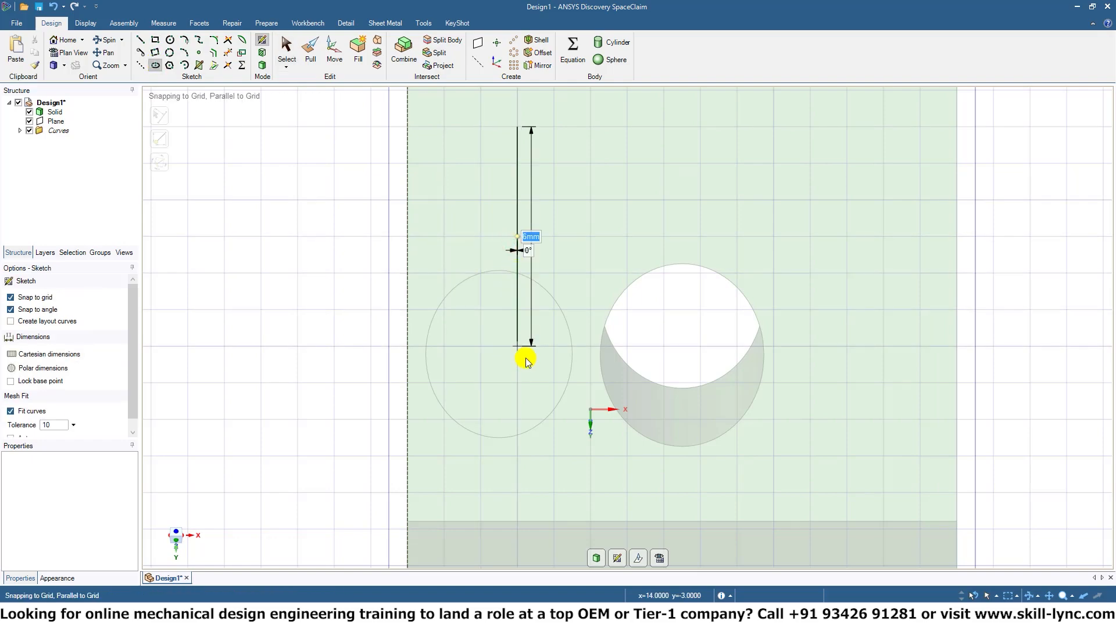
pyautogui.click(519, 314)
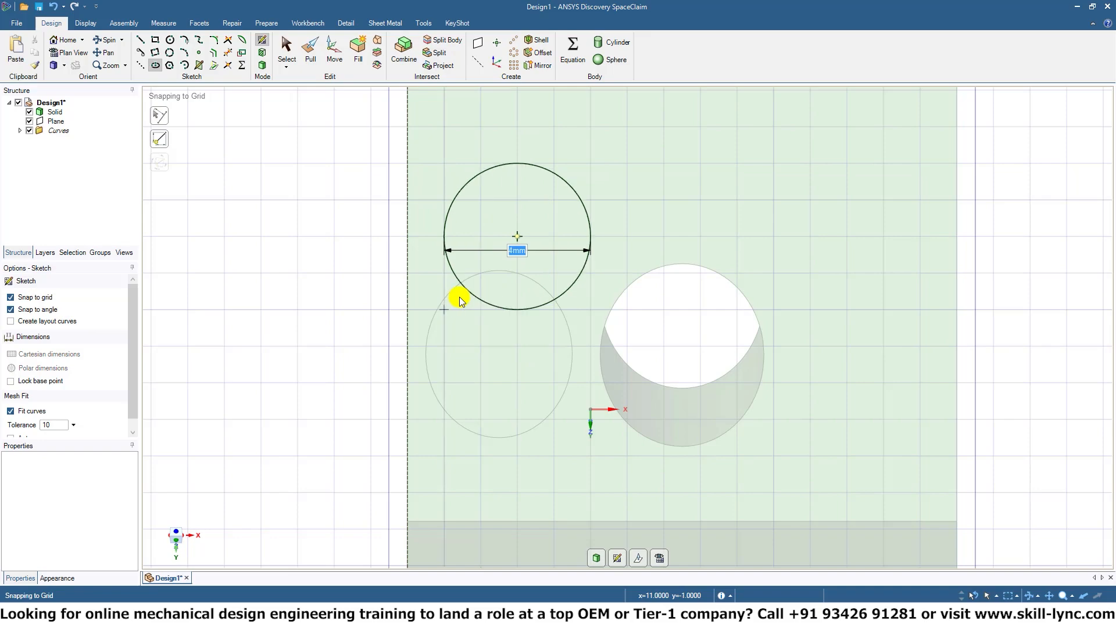
pyautogui.click(473, 298)
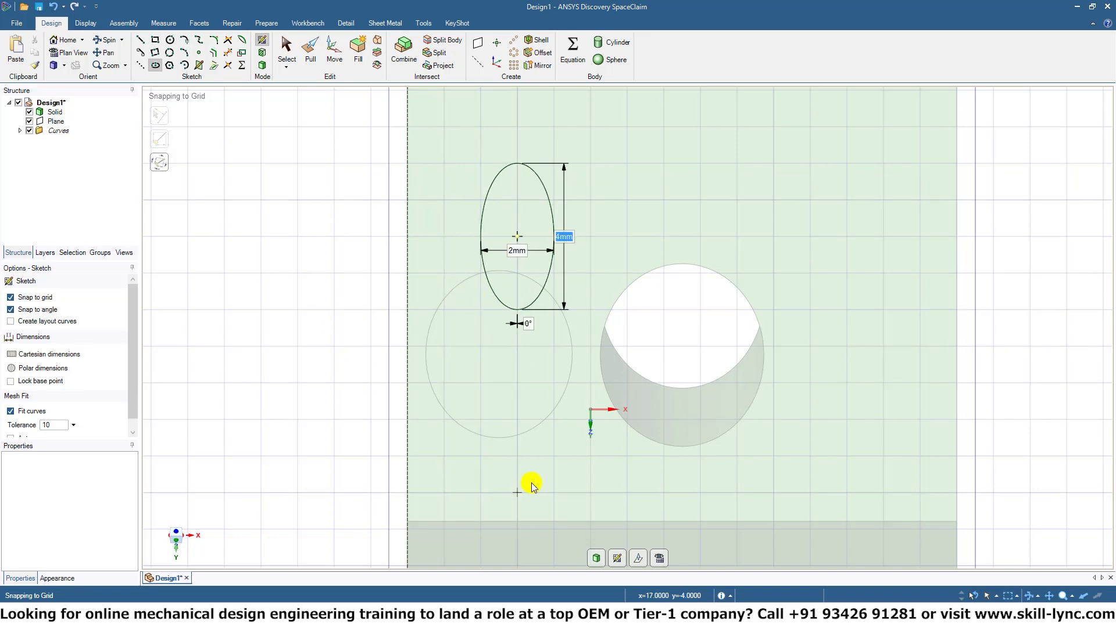
# Pull the new elliptical surface along its normal in Cut mode, all the way through the block, and inspect both holes.
pyautogui.moveTo(532, 487)
pyautogui.mouseDown(button='middle')
pyautogui.moveTo(438, 408)
pyautogui.moveTo(478, 401)
pyautogui.moveTo(461, 424)
pyautogui.moveTo(522, 396)
pyautogui.mouseUp(button='middle')
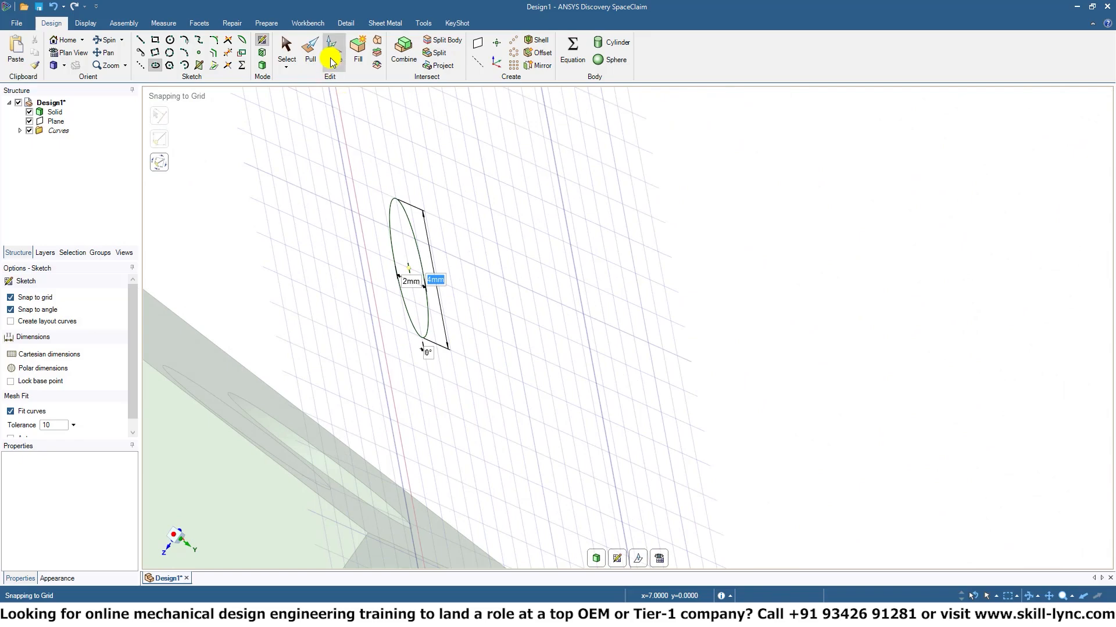
pyautogui.press('d')
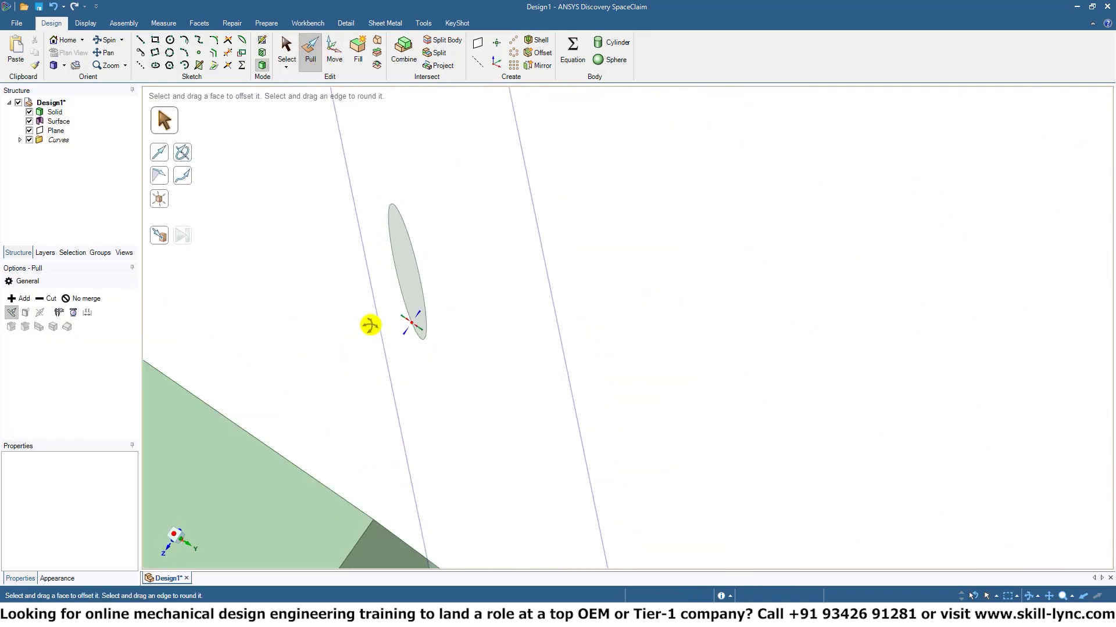
pyautogui.click(378, 298)
pyautogui.click(400, 257)
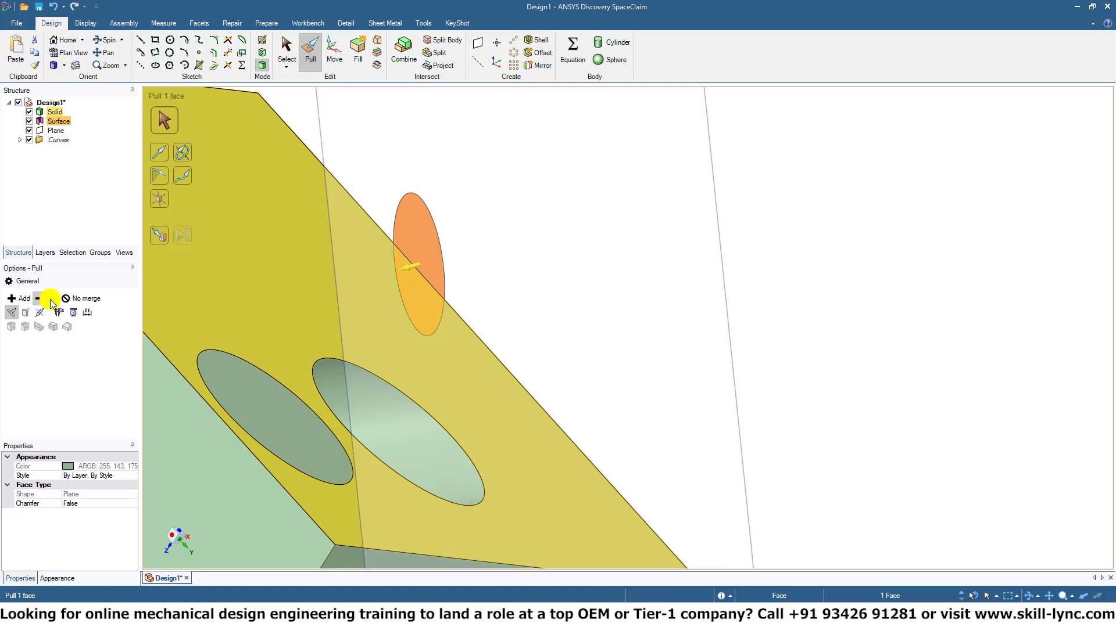
pyautogui.moveTo(304, 391); pyautogui.dragTo(685, 368, button='middle')
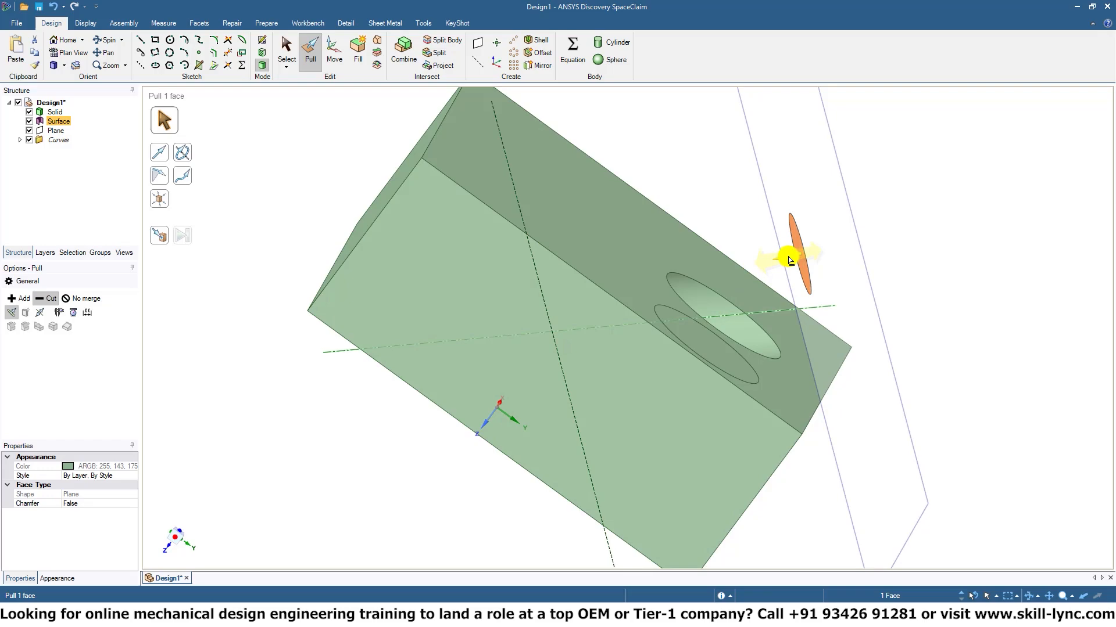
pyautogui.moveTo(787, 253); pyautogui.dragTo(464, 320)
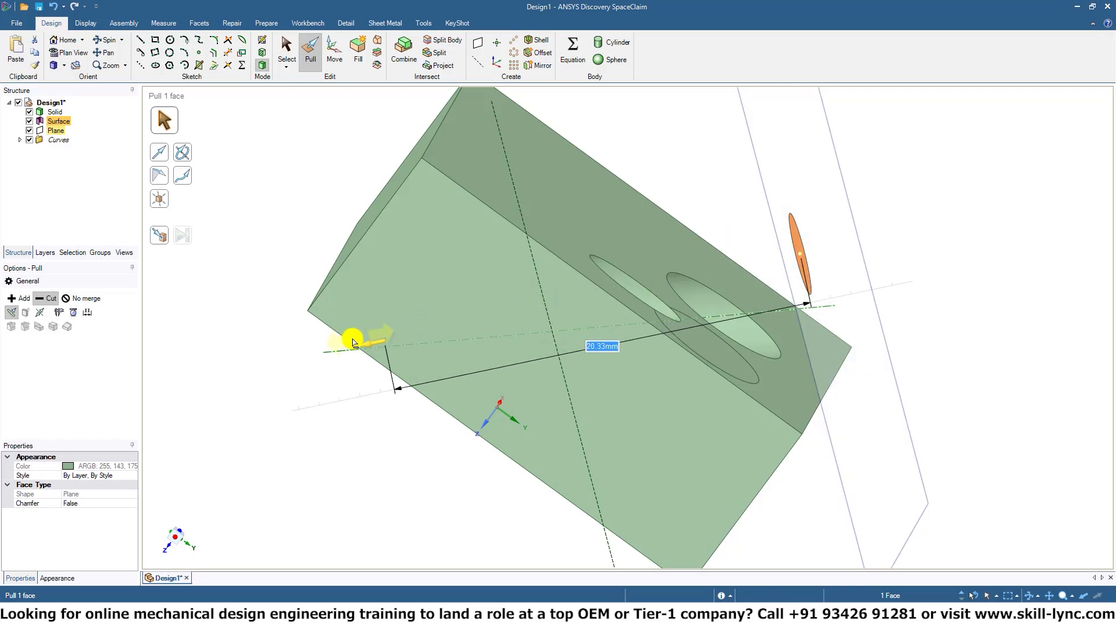
pyautogui.moveTo(251, 345); pyautogui.dragTo(203, 353)
pyautogui.moveTo(572, 381); pyautogui.dragTo(508, 343, button='middle')
pyautogui.click(573, 394)
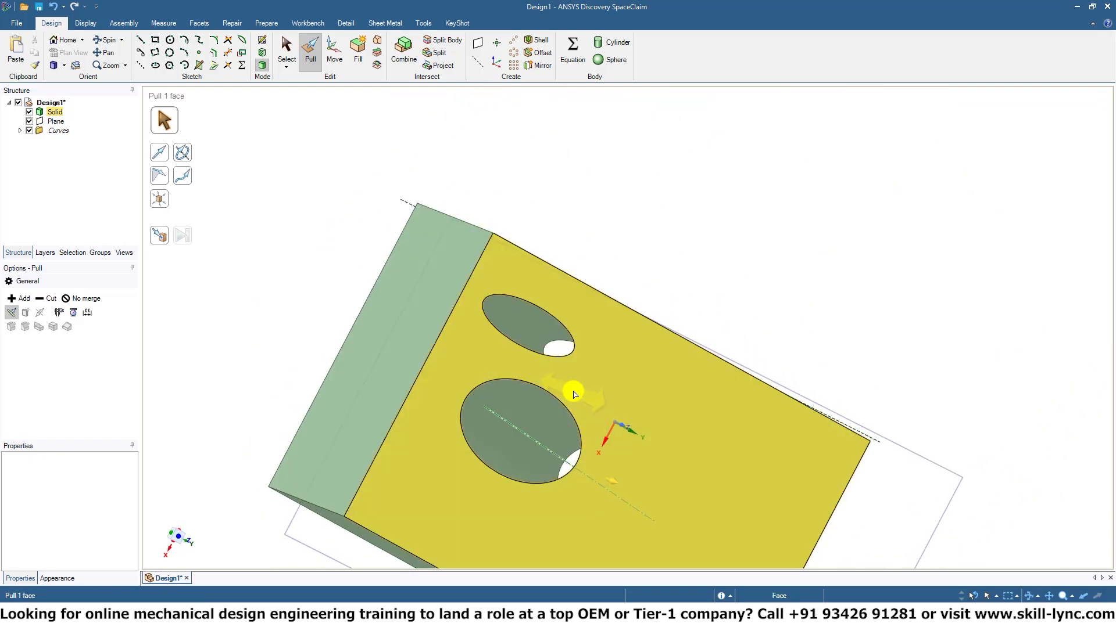
pyautogui.moveTo(573, 416); pyautogui.dragTo(445, 458, button='middle')
pyautogui.click(446, 458)
# Undo the elliptical cut, the ellipse sketch and the deletion of the second slanted plane.
pyautogui.hotkey('ctrl', 'z')
pyautogui.hotkey('ctrl', 'z')
pyautogui.hotkey('ctrl', 'z')
pyautogui.hotkey('ctrl', 'z')
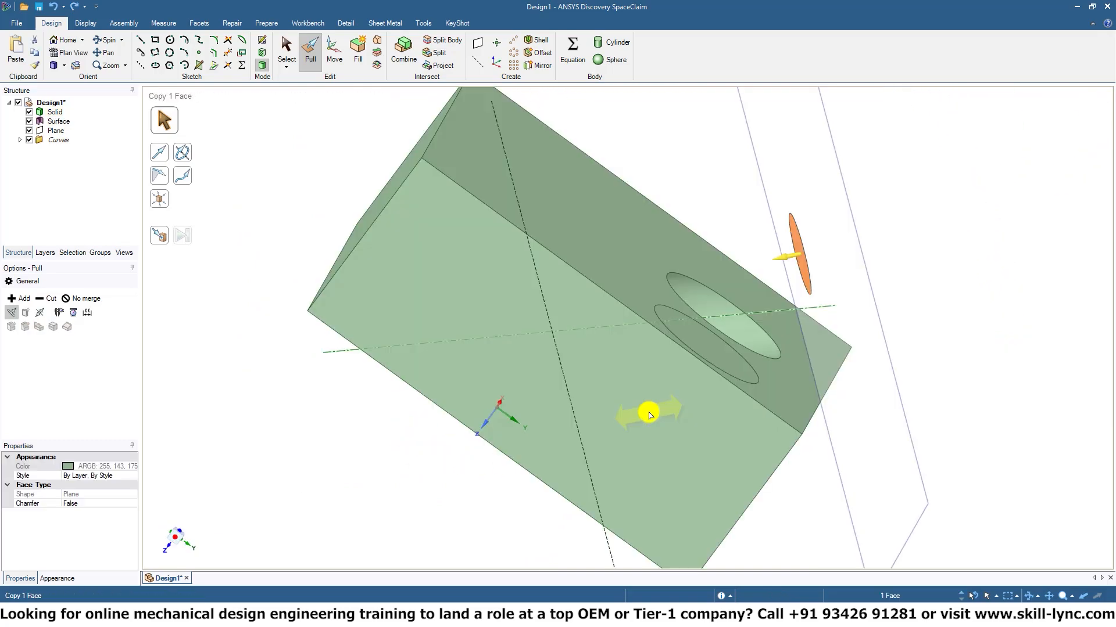
pyautogui.hotkey('ctrl', 'z')
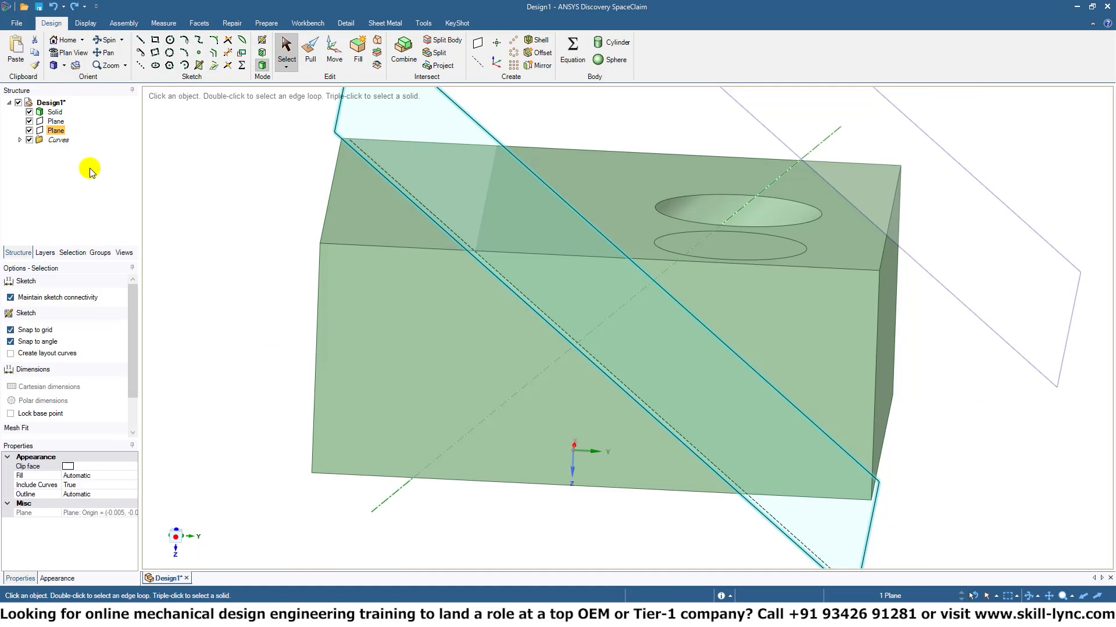
pyautogui.hotkey('ctrl', 'z')
# Delete both slanted planes and the construction curves, and remove the imprinted elliptical face beside the hole.
pyautogui.click(56, 121)
pyautogui.press('Delete')
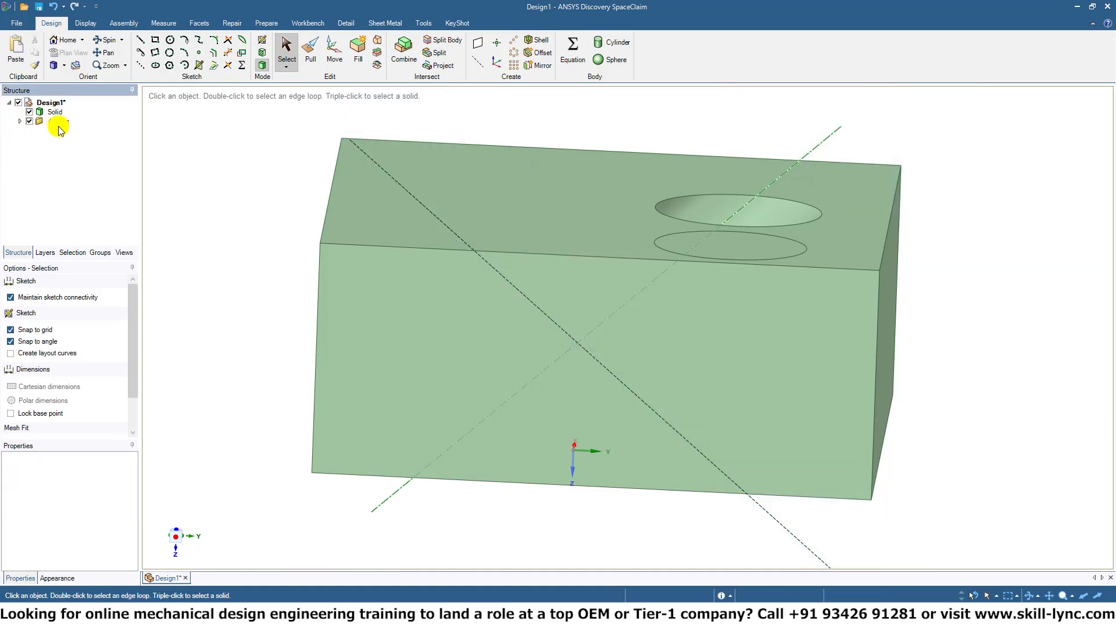
pyautogui.click(668, 249)
pyautogui.press('Delete')
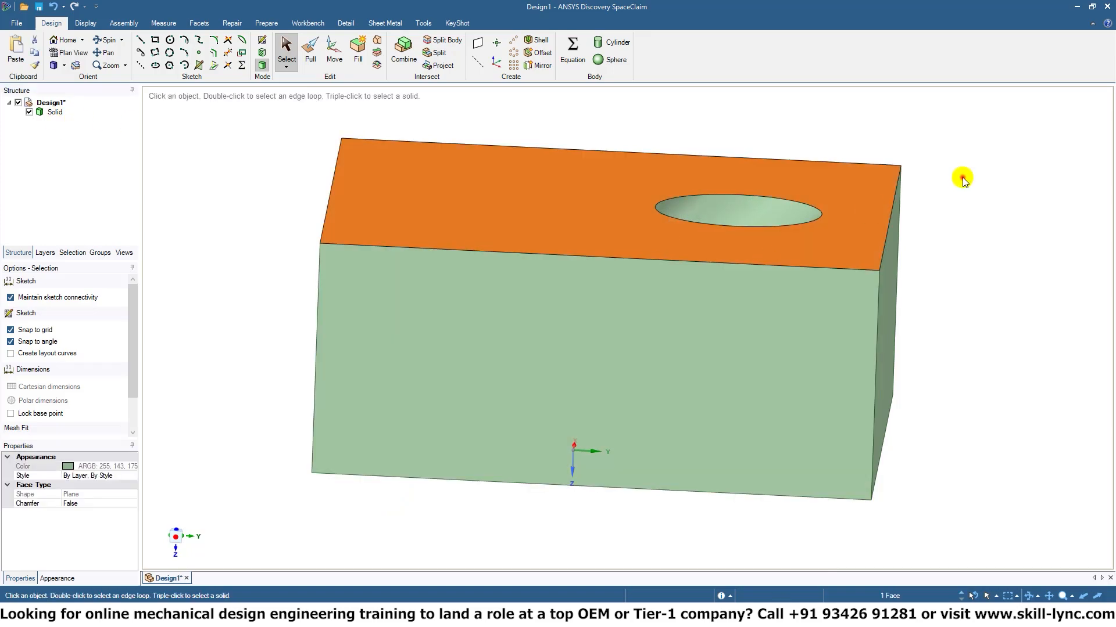
# Try rotating the slanted hole's cylindrical face about 117° within the block using Move, and undo the rotation.
pyautogui.moveTo(950, 180); pyautogui.dragTo(937, 257, button='middle')
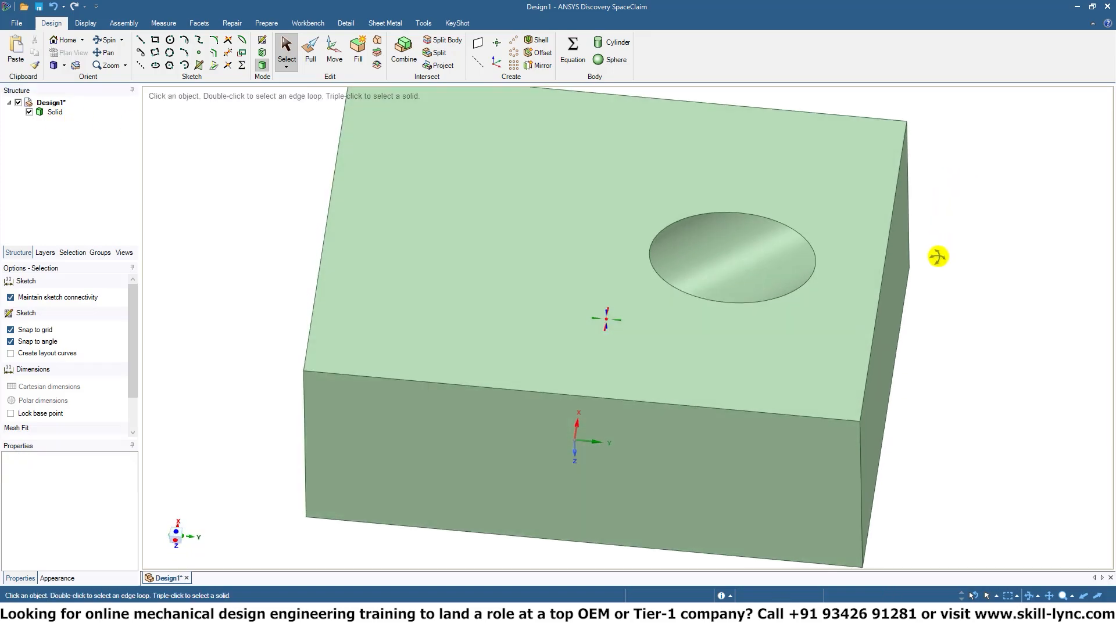
pyautogui.click(742, 274)
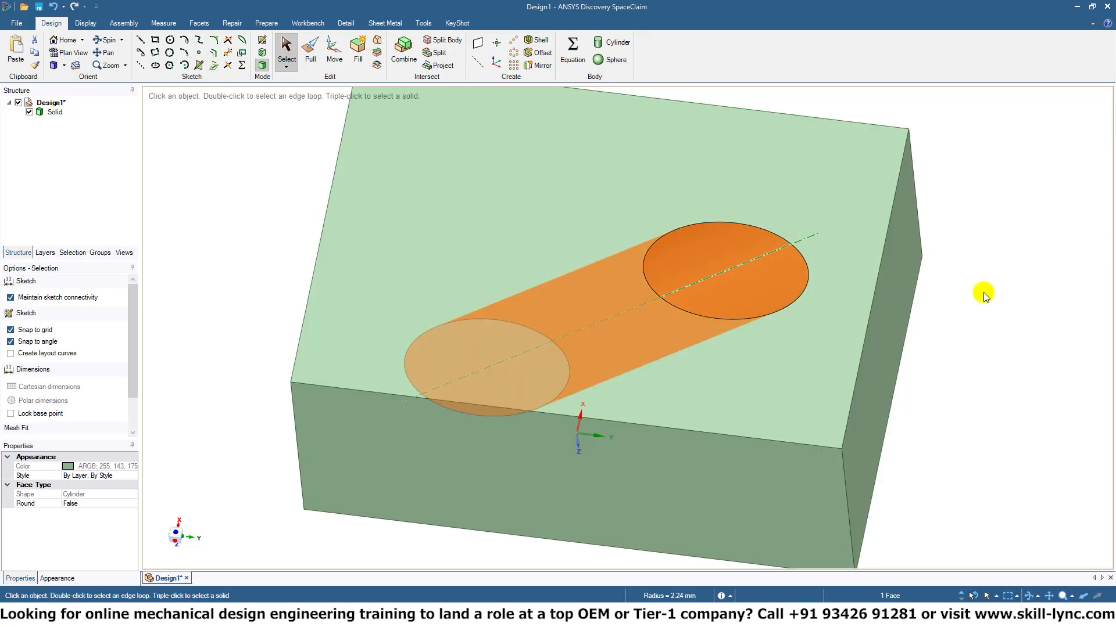
pyautogui.moveTo(983, 291); pyautogui.dragTo(833, 363, button='middle')
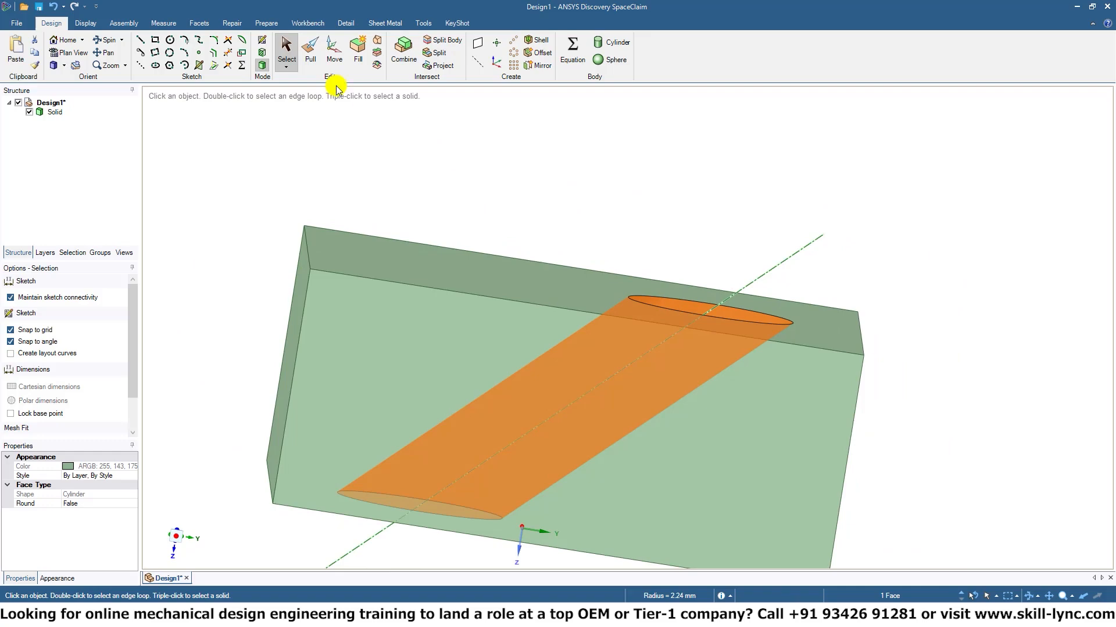
pyautogui.click(329, 49)
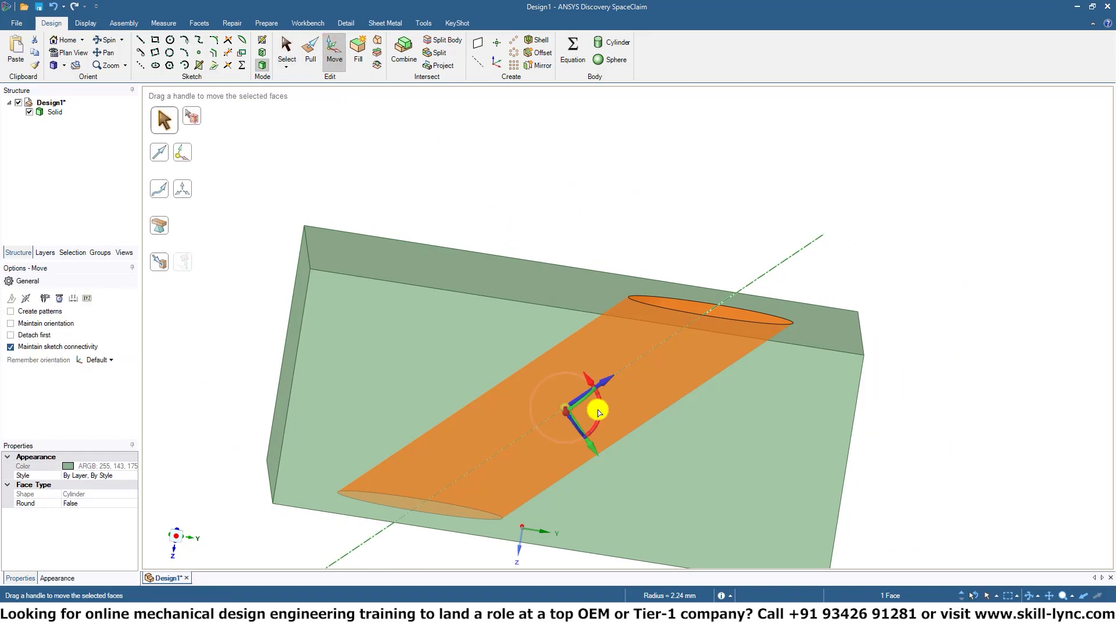
pyautogui.moveTo(601, 409); pyautogui.dragTo(560, 393)
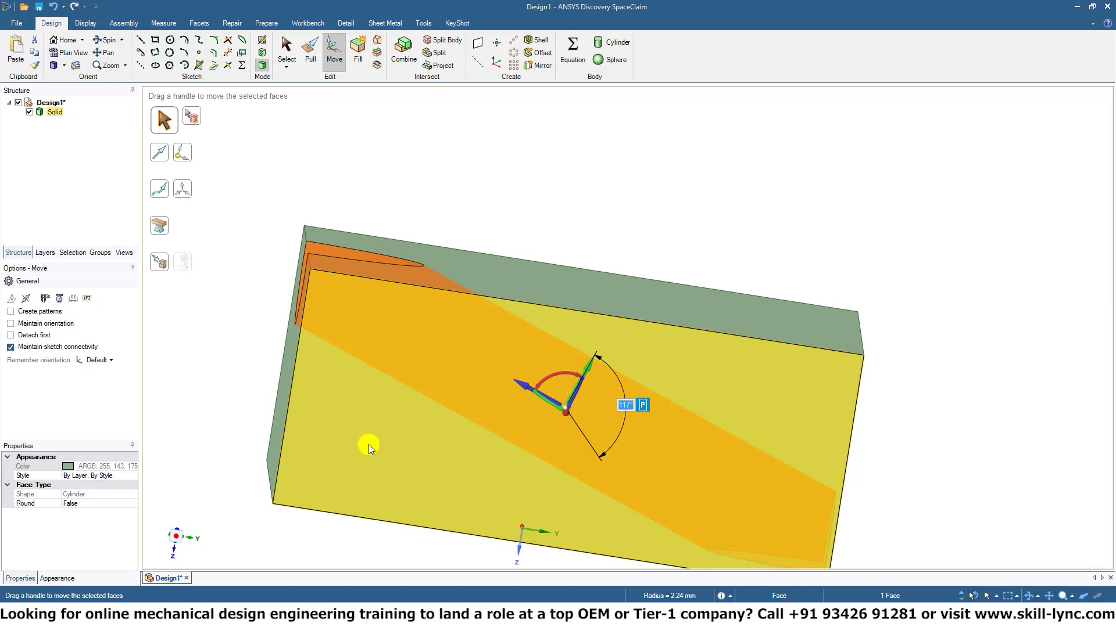
pyautogui.moveTo(368, 445); pyautogui.dragTo(476, 448, button='middle')
pyautogui.press('Escape')
pyautogui.moveTo(391, 500); pyautogui.dragTo(656, 448, button='middle')
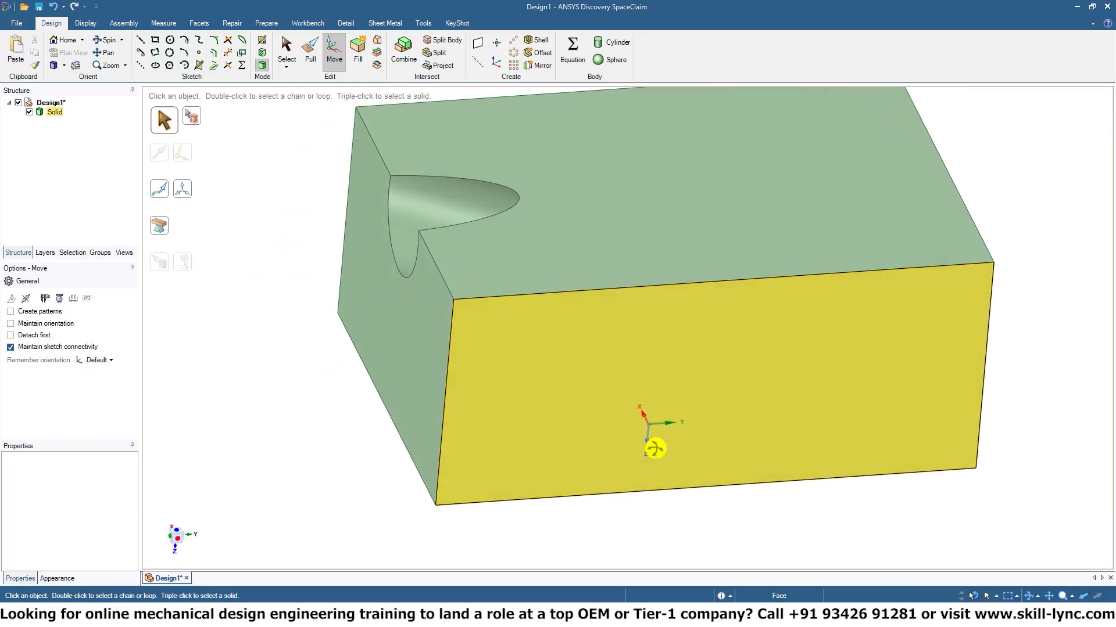
pyautogui.hotkey('ctrl', 'z')
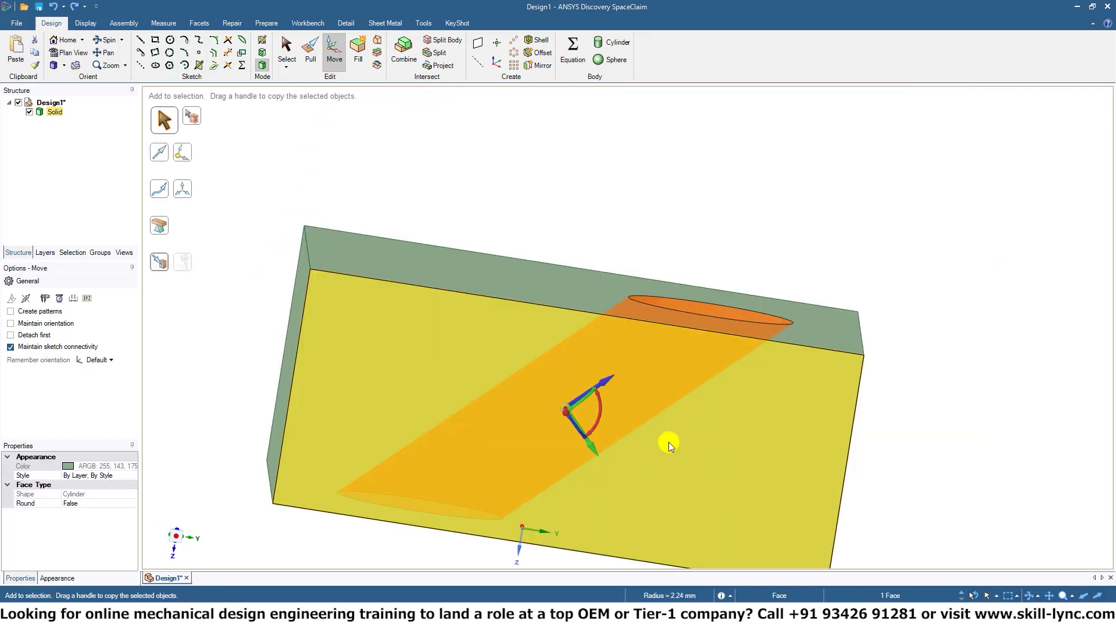